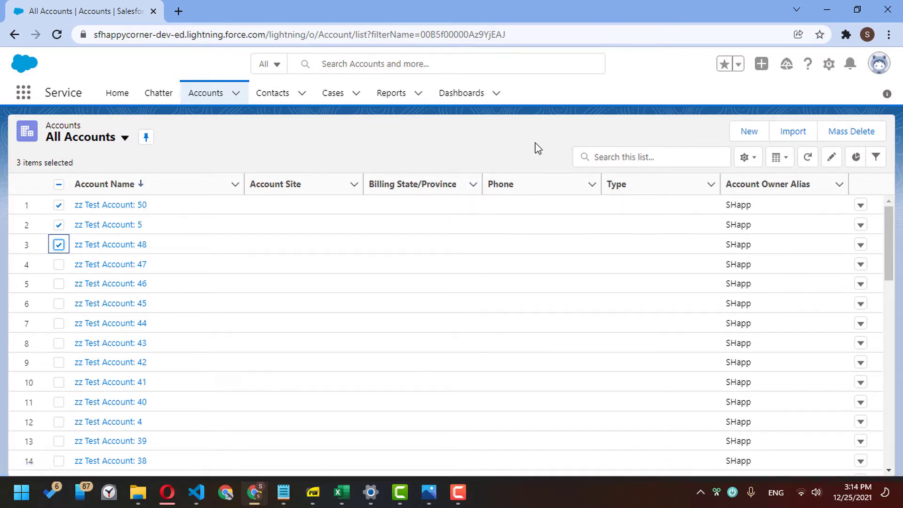
# - Mass delete test accounts 50, 5 and 48 and confirm the 3 Accounts Deleted Successfully message
pyautogui.moveTo(497, 97); pyautogui.dragTo(328, 137)
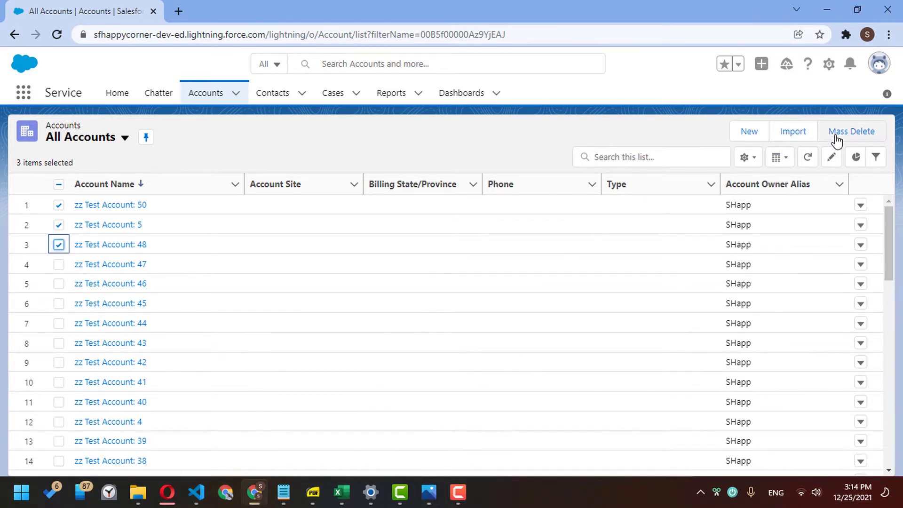
pyautogui.click(850, 132)
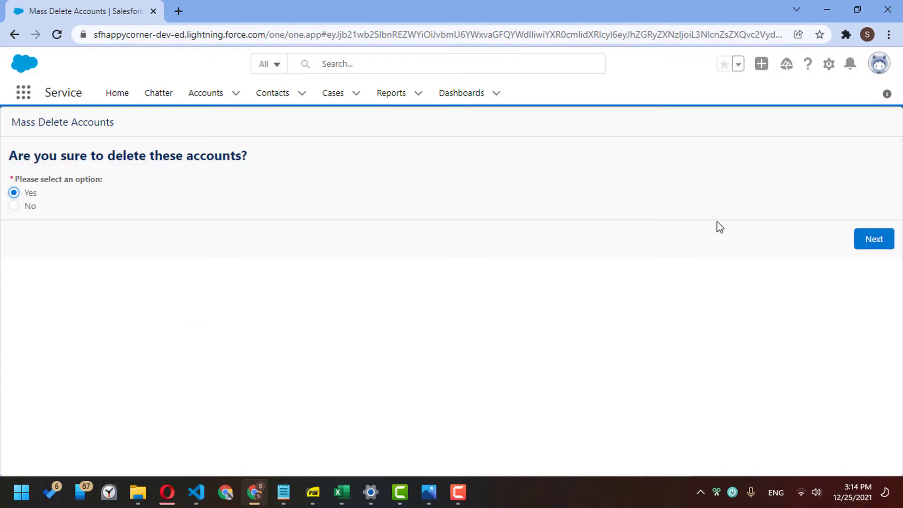
pyautogui.click(866, 240)
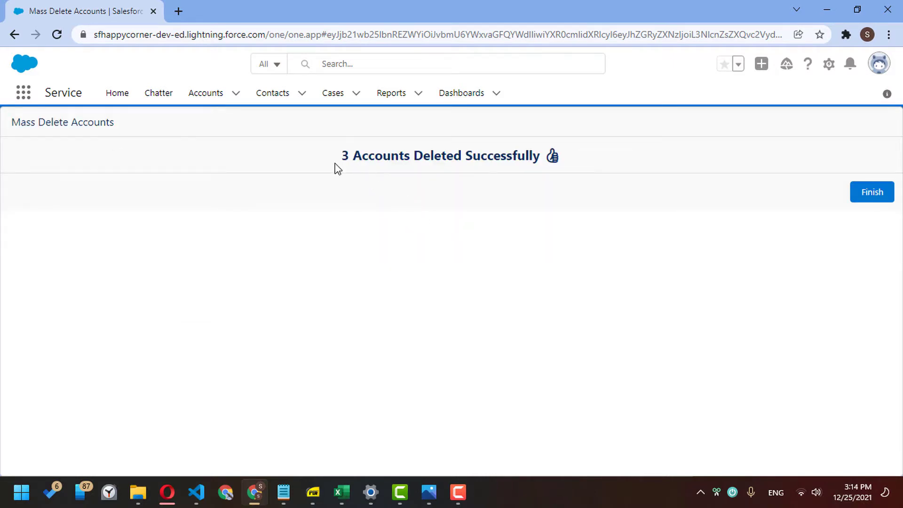
pyautogui.moveTo(335, 167); pyautogui.dragTo(571, 164)
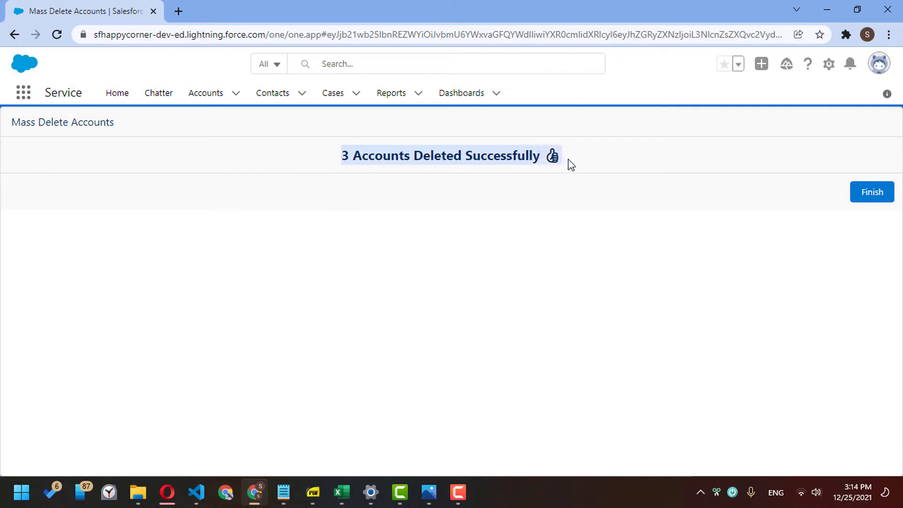
pyautogui.click(570, 162)
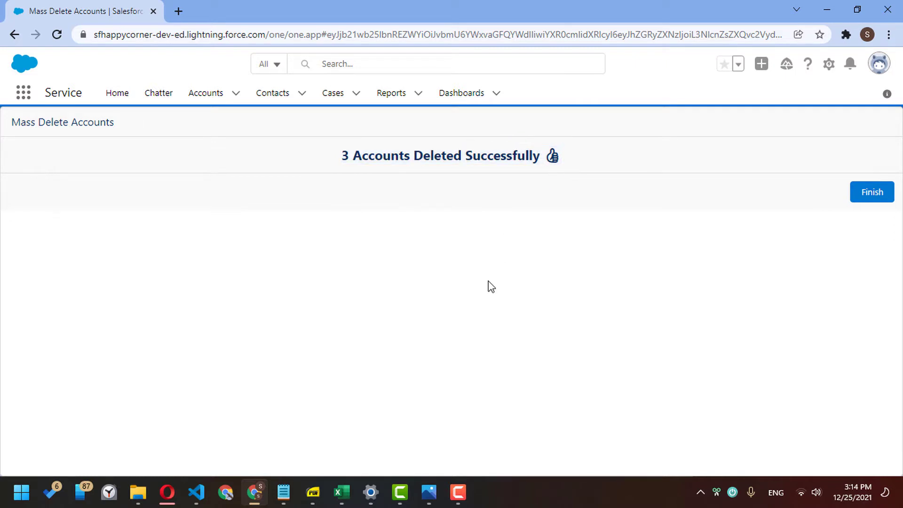
pyautogui.click(429, 492)
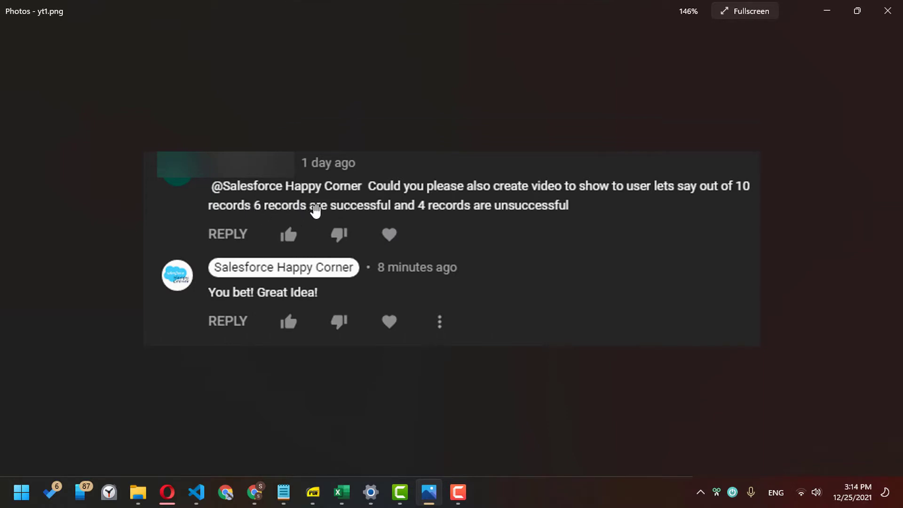
# - Review the viewer's request in yt1.png and the partial-failure result in yt 2.png
pyautogui.click(415, 228)
pyautogui.scroll(-4, 312, 232)
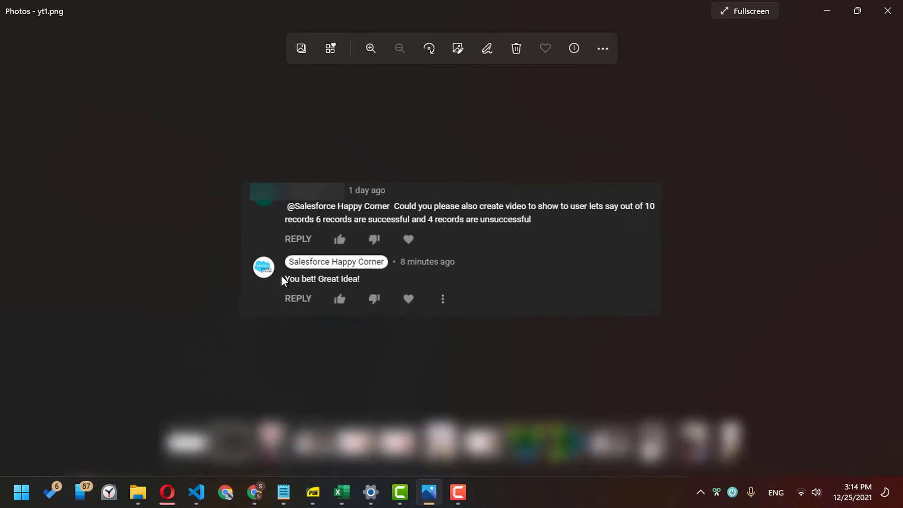
pyautogui.press('Right')
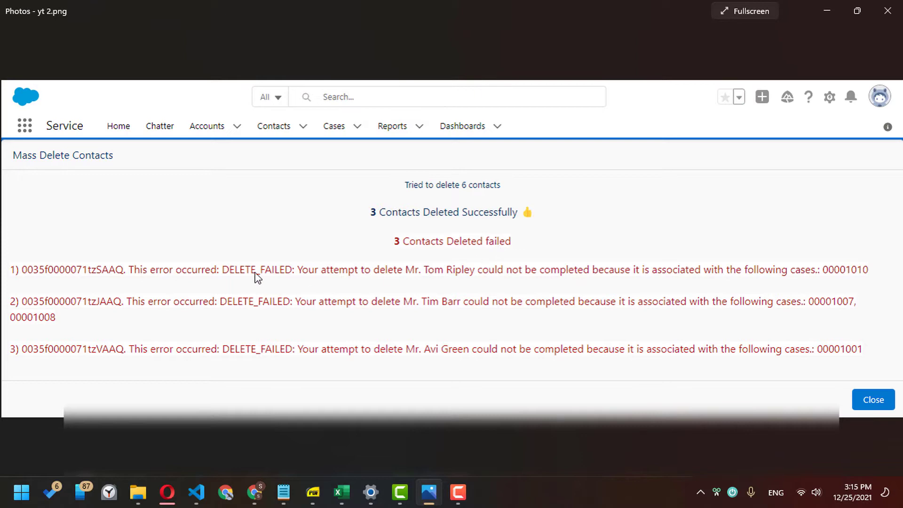
# - Return to Salesforce's All Accounts list, topped by zz Test Account: 47
pyautogui.click(259, 497)
pyautogui.click(257, 497)
pyautogui.click(250, 496)
pyautogui.click(195, 94)
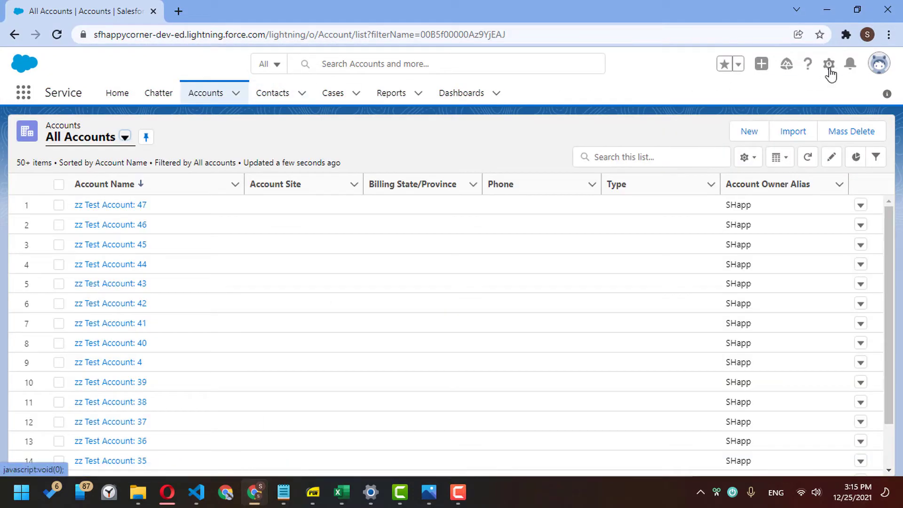
# - Open Setup, find Flows via Quick Find 'flow', and open Mass Delete Accounts V14 in Flow Builder
pyautogui.click(828, 74)
pyautogui.click(827, 96)
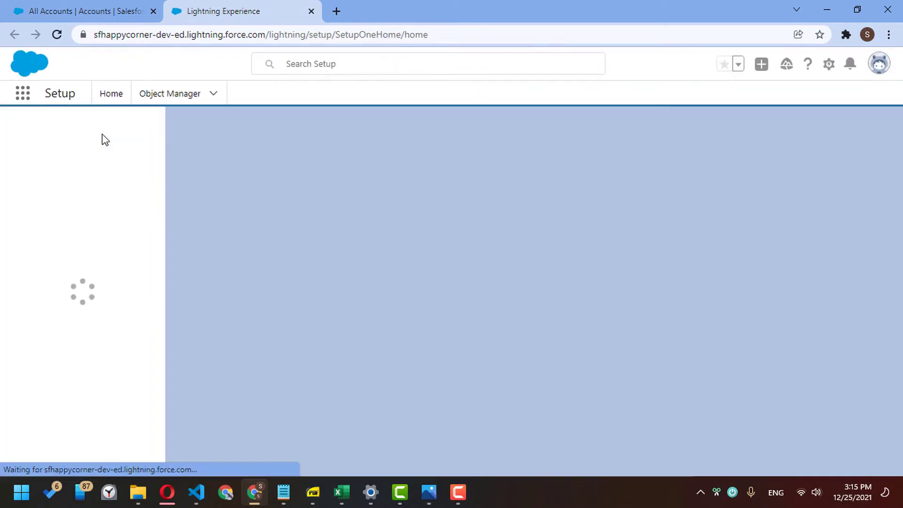
pyautogui.click(102, 132)
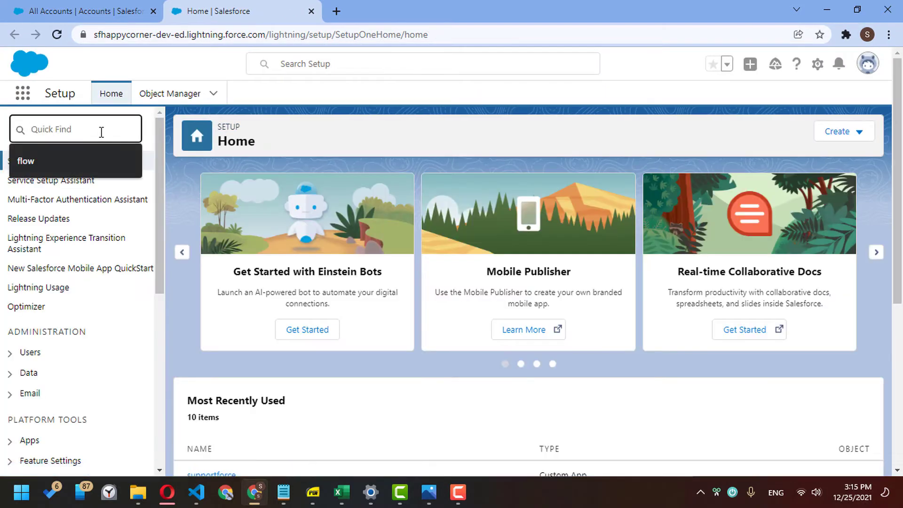
pyautogui.write('flow')
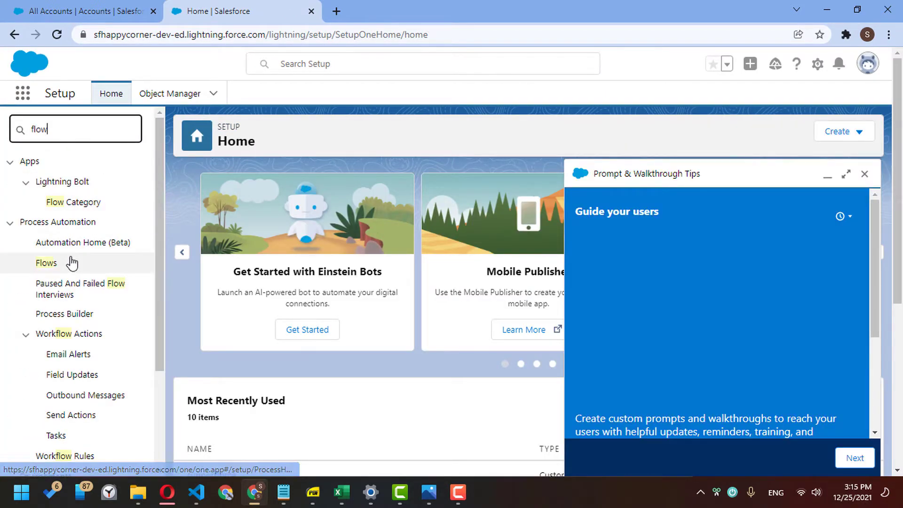
pyautogui.click(54, 264)
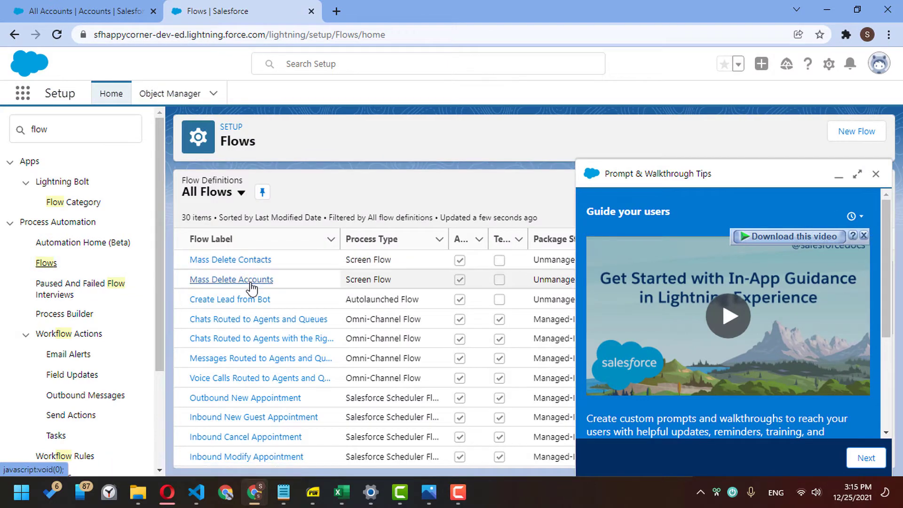
pyautogui.click(248, 281)
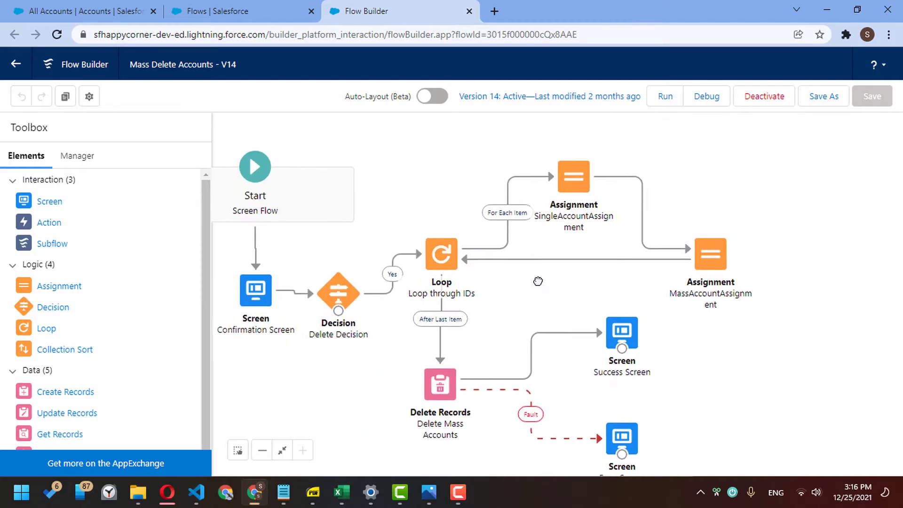
pyautogui.moveTo(538, 281); pyautogui.dragTo(524, 286)
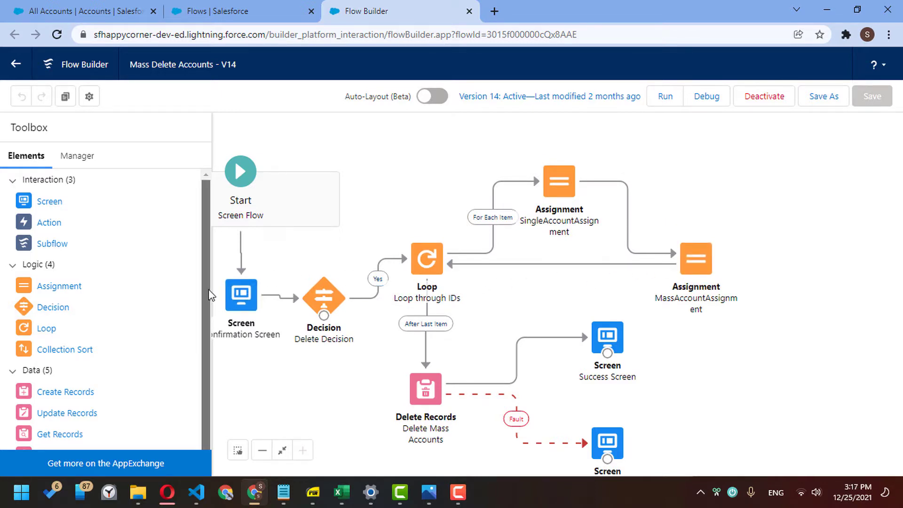
# - Delete the Delete Records element, the For Each Item connector and the MassAccountAssignment-to-loop connector
pyautogui.scroll(-1, 211, 304)
pyautogui.click(441, 385)
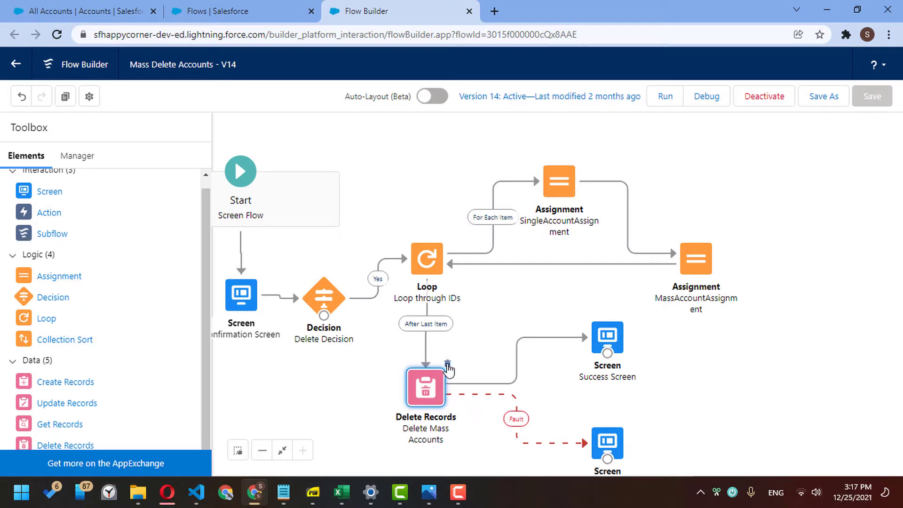
pyautogui.click(447, 366)
pyautogui.click(496, 217)
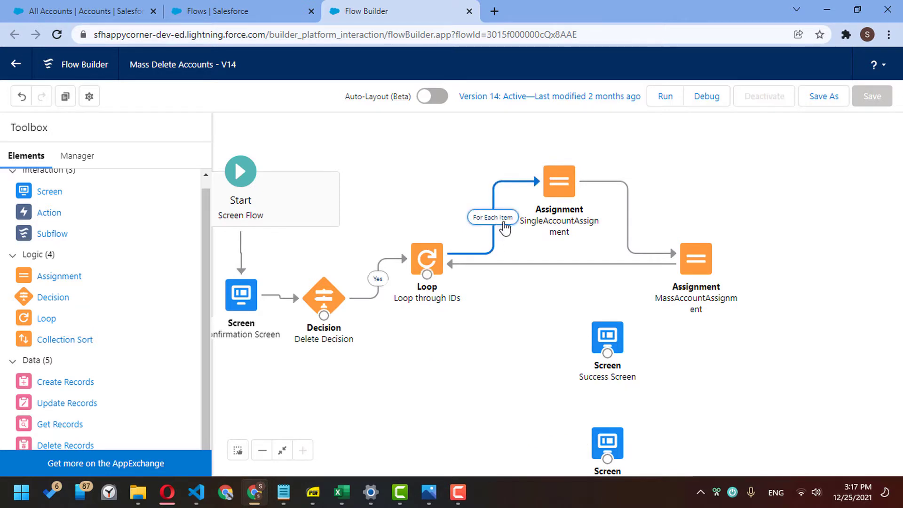
pyautogui.press('Delete')
pyautogui.press('Delete')
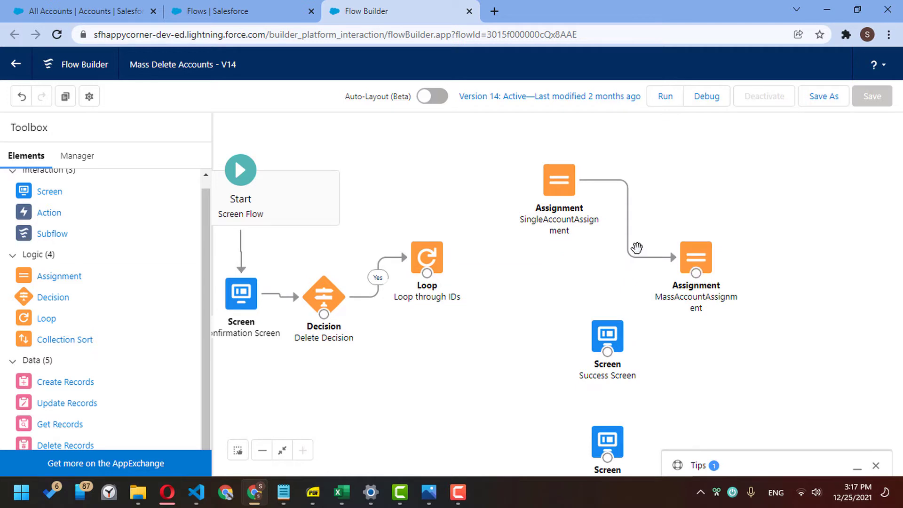
pyautogui.click(633, 253)
pyautogui.press('Delete')
# - Delete SingleAccountAssignment, MassAccountAssignment and the fault screen, then reposition the Success Screen
pyautogui.click(564, 178)
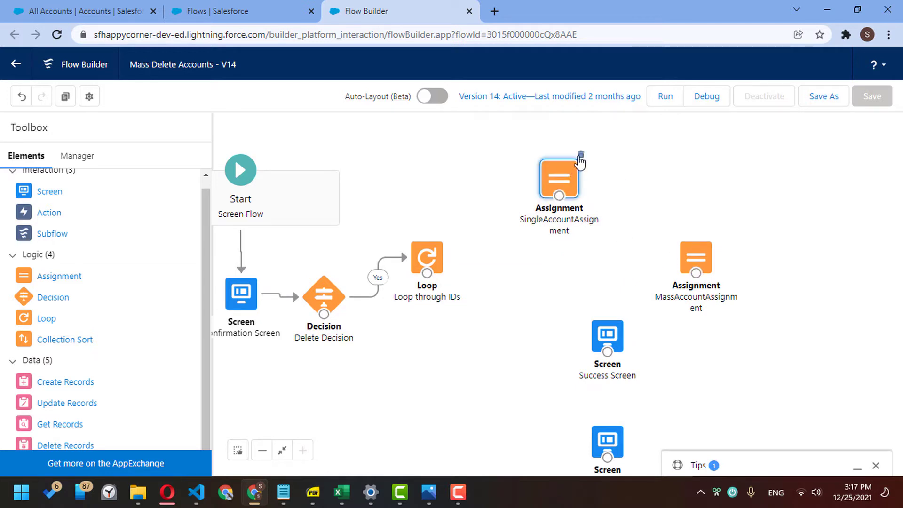
pyautogui.click(580, 155)
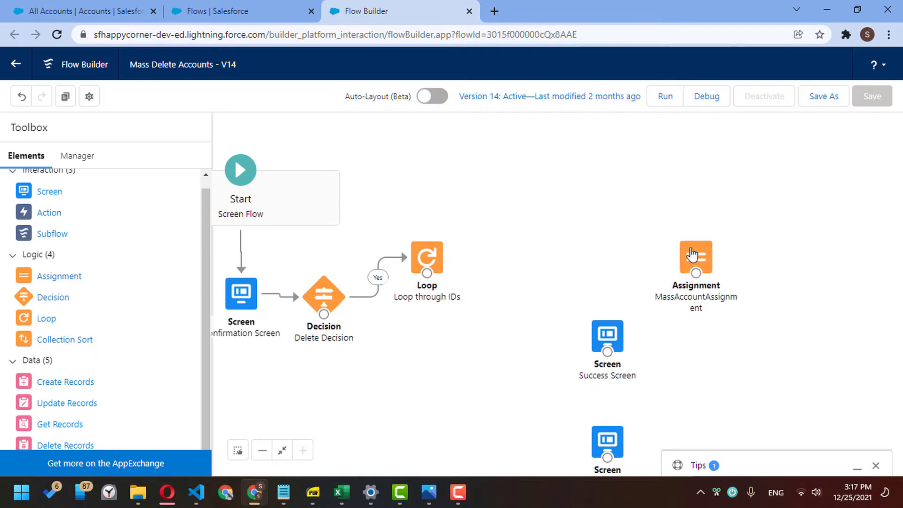
pyautogui.click(696, 257)
pyautogui.click(718, 233)
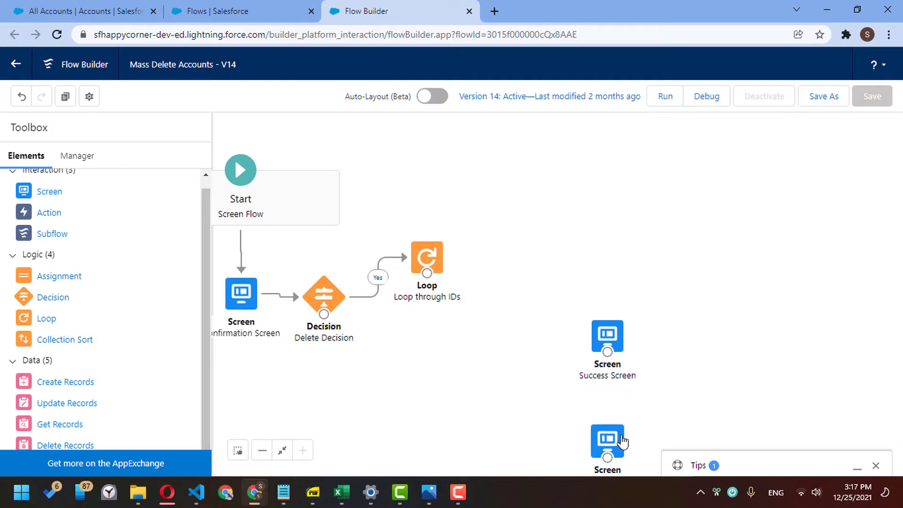
pyautogui.click(616, 440)
pyautogui.click(624, 418)
pyautogui.moveTo(609, 341); pyautogui.dragTo(571, 391)
# - Relabel Success Screen as End Screen with API name End_Screen, and add a new Delete Records element
pyautogui.doubleClick(569, 390)
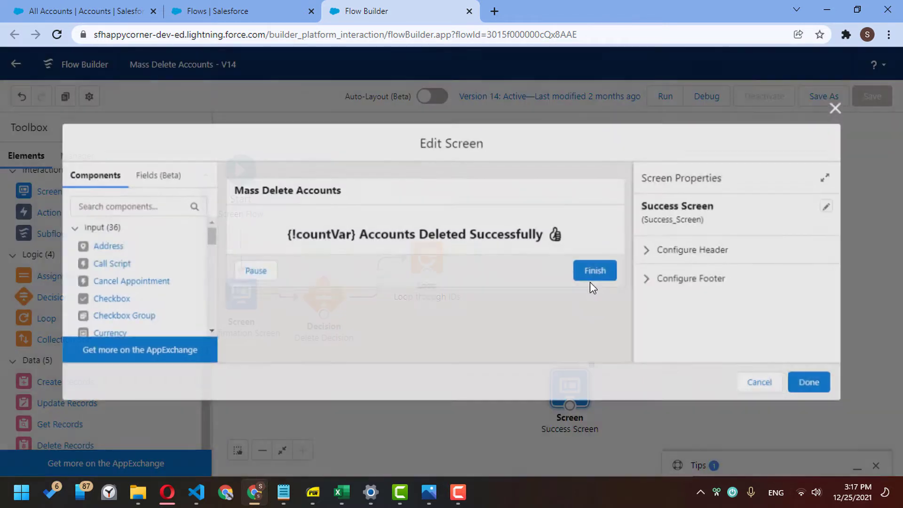
pyautogui.click(830, 207)
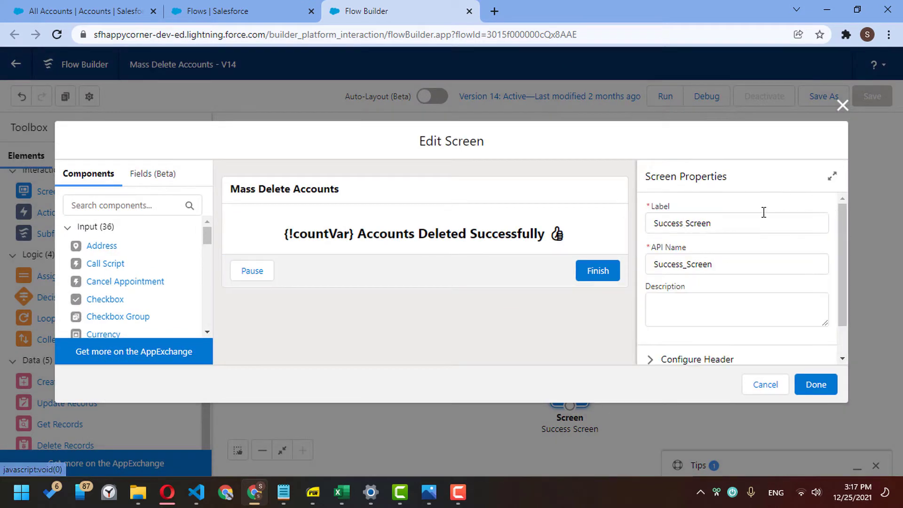
pyautogui.doubleClick(661, 225)
pyautogui.write('End')
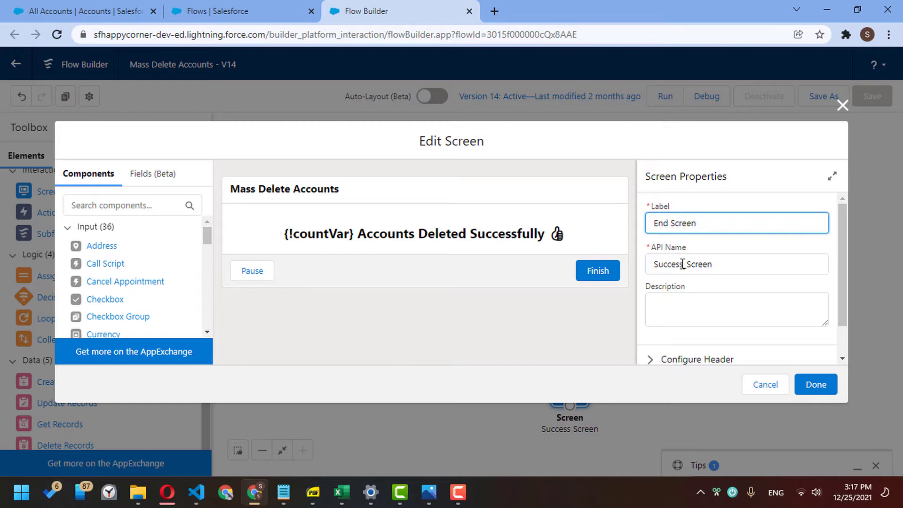
pyautogui.doubleClick(682, 263)
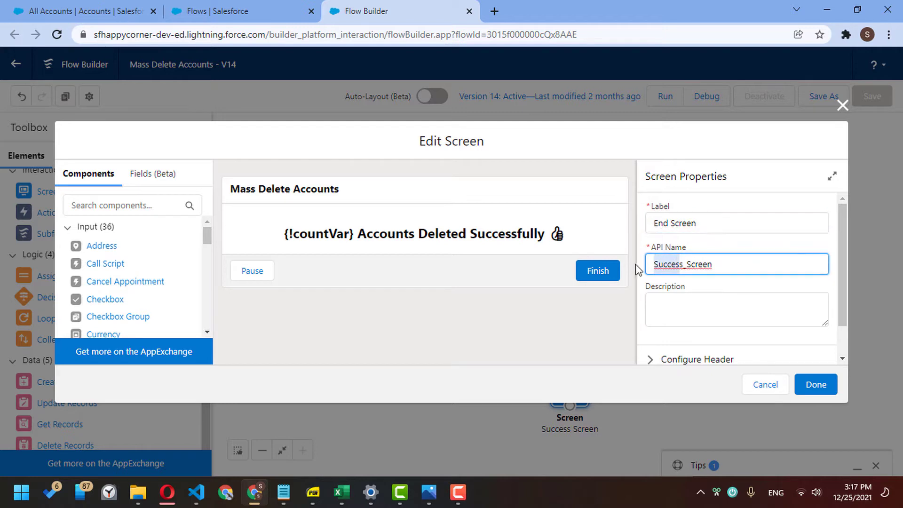
pyautogui.press('BackSpace')
pyautogui.write('End')
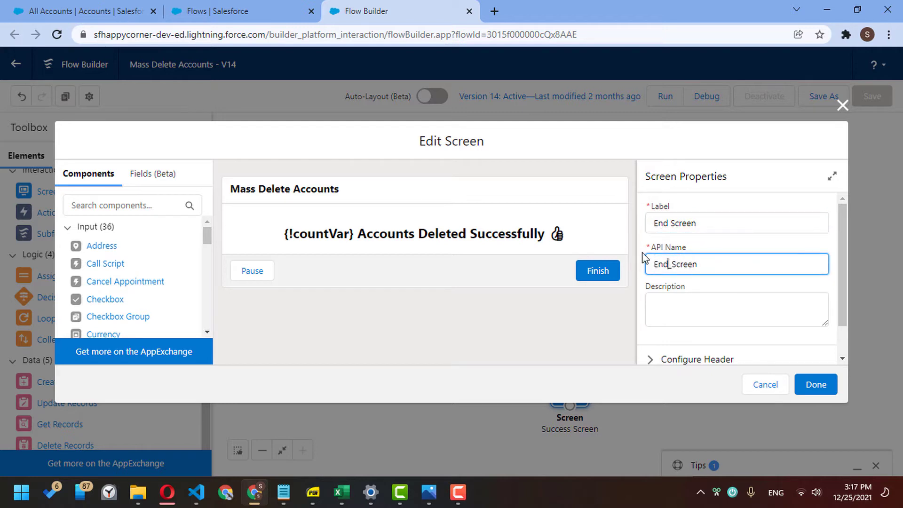
pyautogui.click(814, 384)
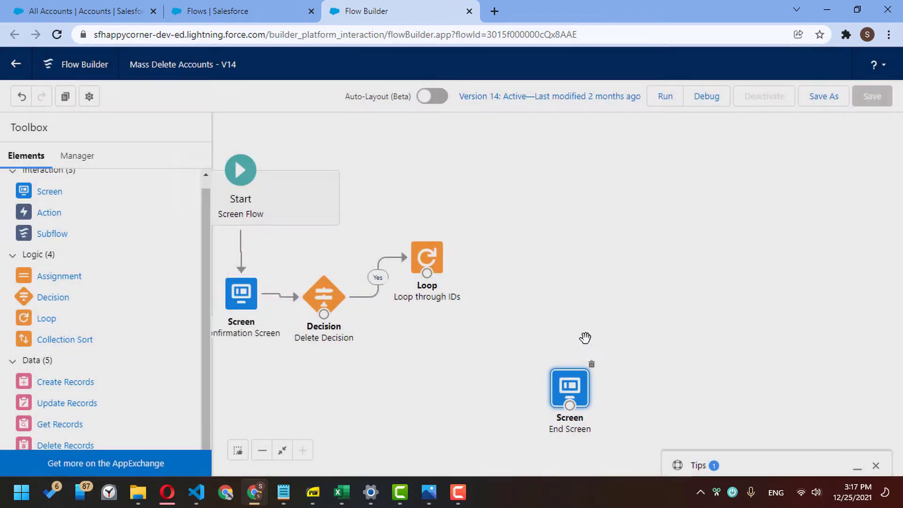
pyautogui.moveTo(511, 299); pyautogui.dragTo(504, 296)
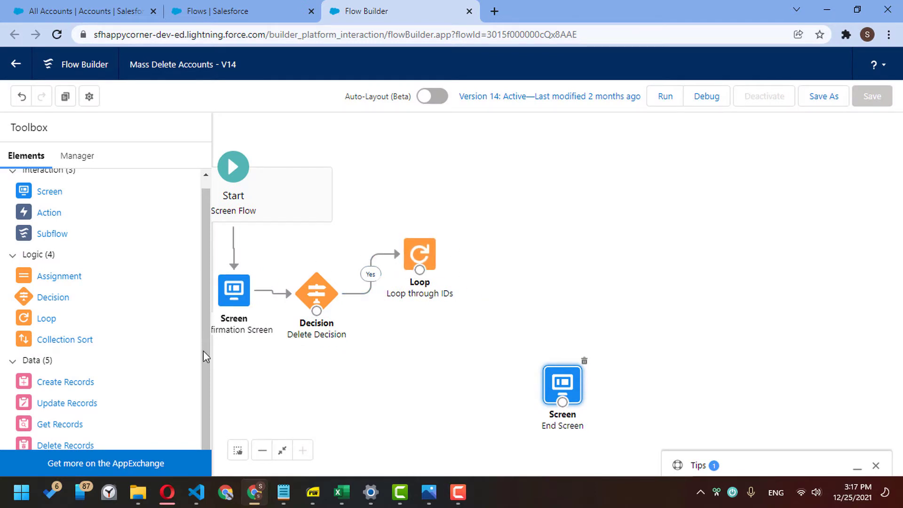
pyautogui.moveTo(78, 452); pyautogui.dragTo(489, 208)
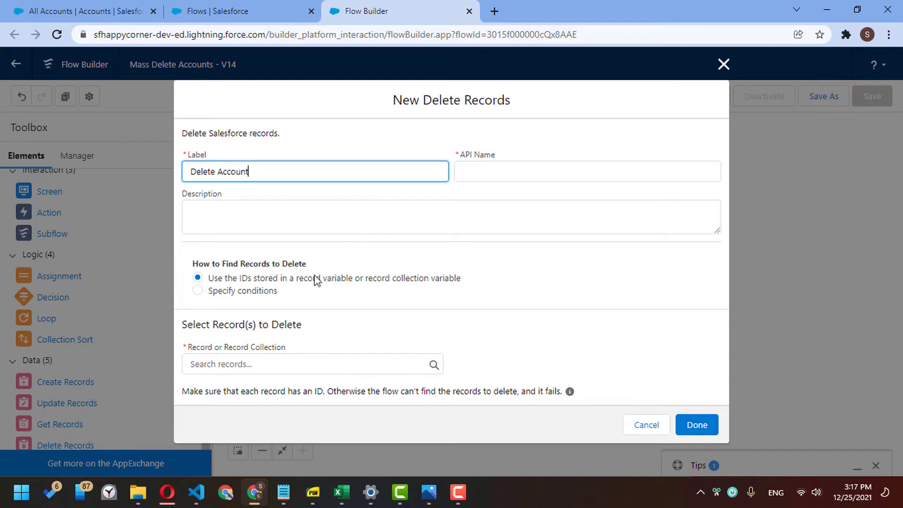
# - Set Delete Account to delete Account records where Id equals the current loop item
pyautogui.click(275, 292)
pyautogui.click(289, 370)
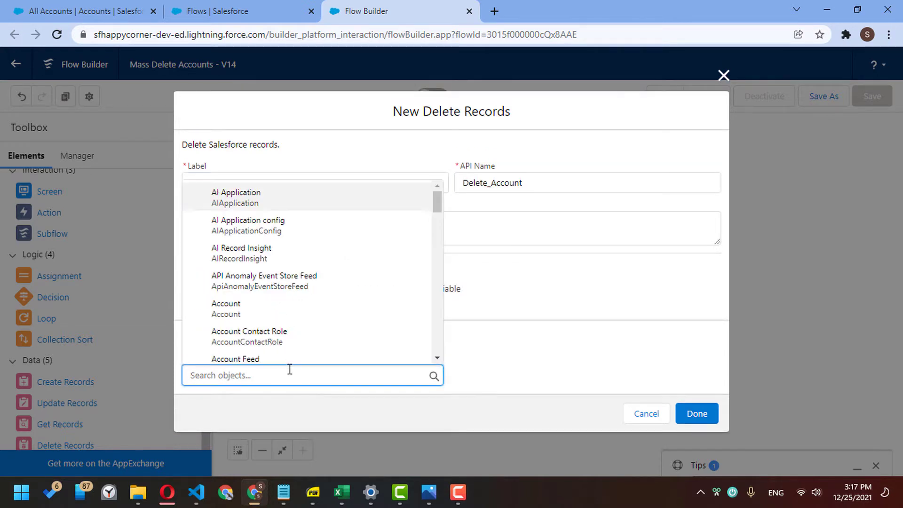
pyautogui.write('accou')
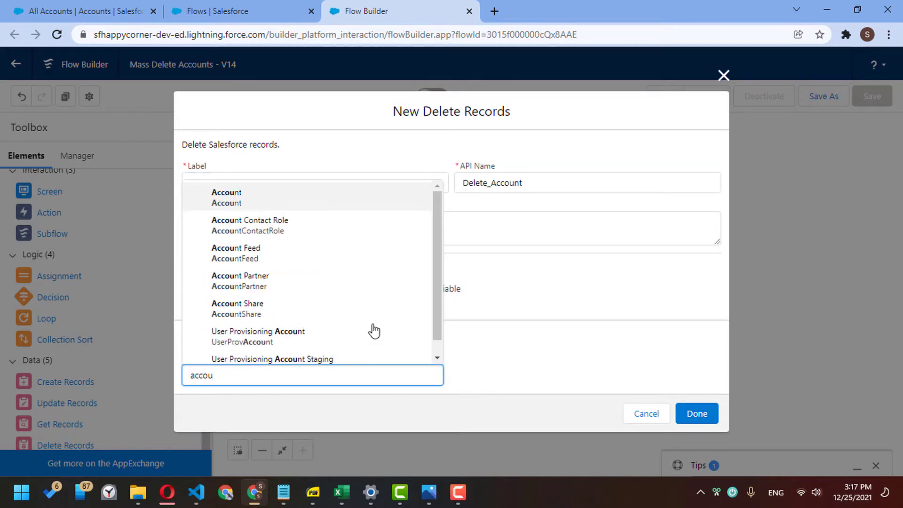
pyautogui.click(423, 201)
pyautogui.scroll(-3, 614, 351)
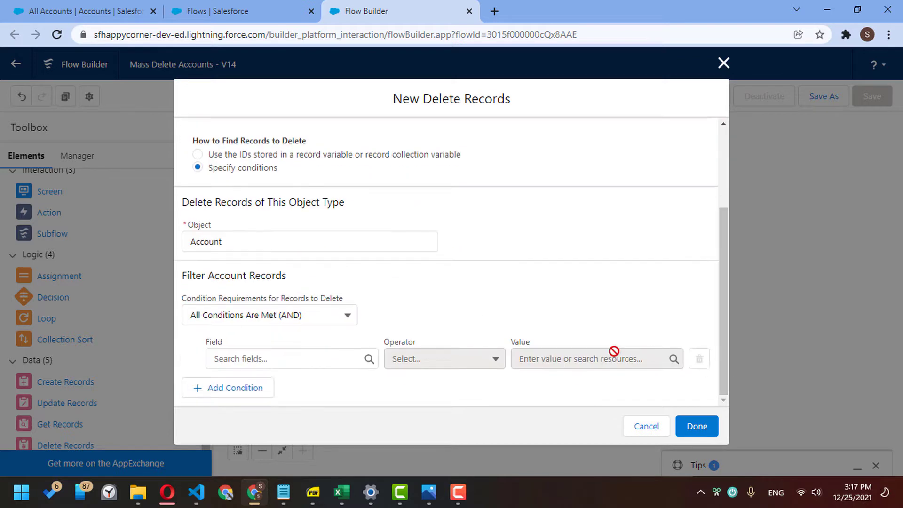
pyautogui.click(310, 358)
pyautogui.write('id')
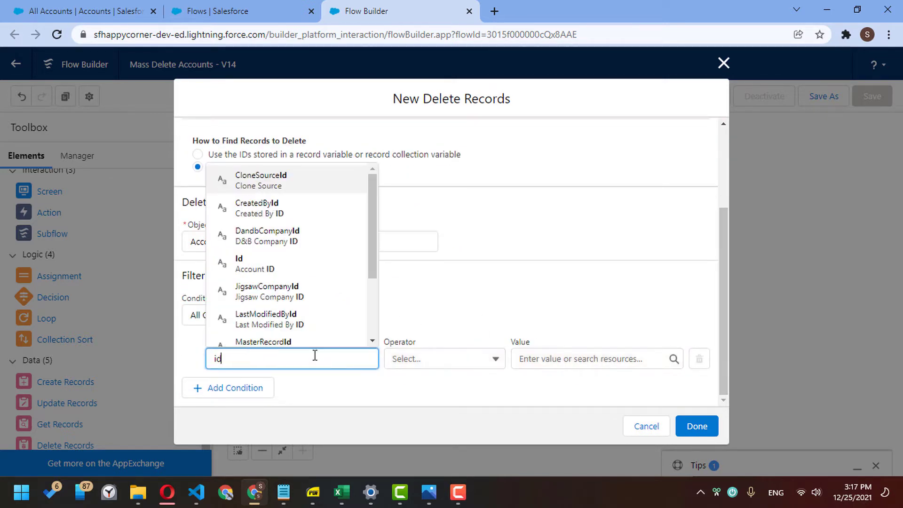
pyautogui.click(322, 264)
pyautogui.click(550, 358)
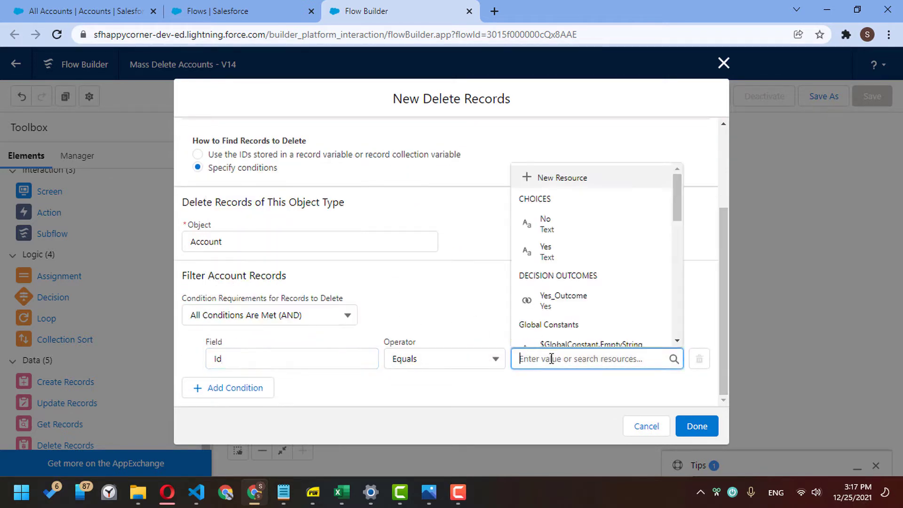
pyautogui.write('curr')
pyautogui.click(567, 335)
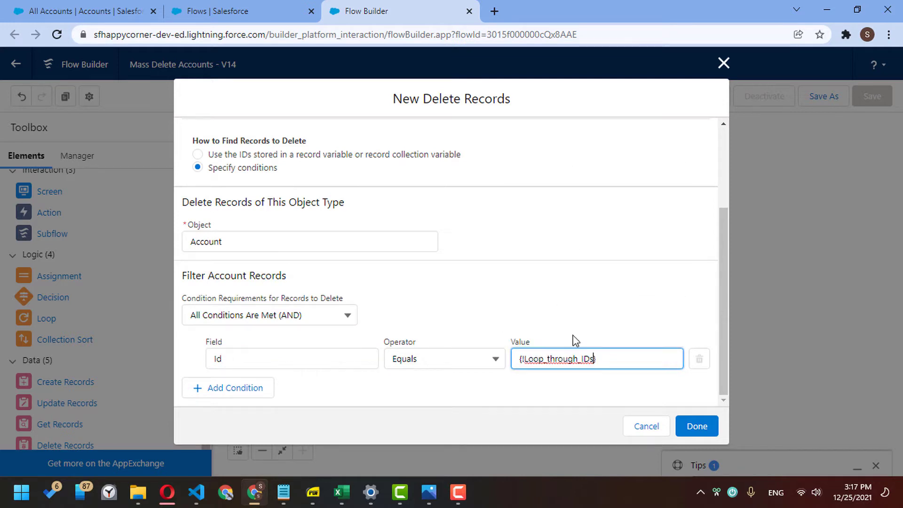
pyautogui.click(691, 425)
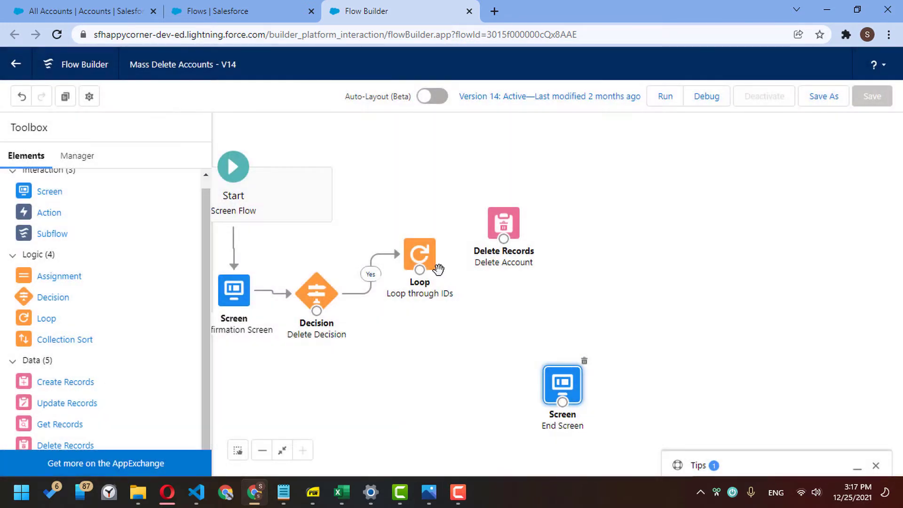
# - Connect the loop to Delete Account as the For Each Item path
pyautogui.moveTo(419, 270); pyautogui.dragTo(657, 259)
pyautogui.click(617, 319)
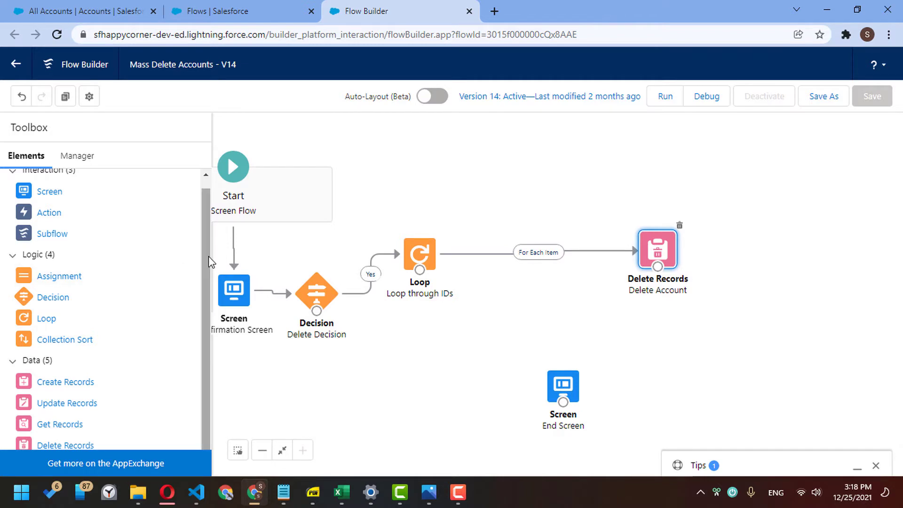
pyautogui.scroll(1, 207, 256)
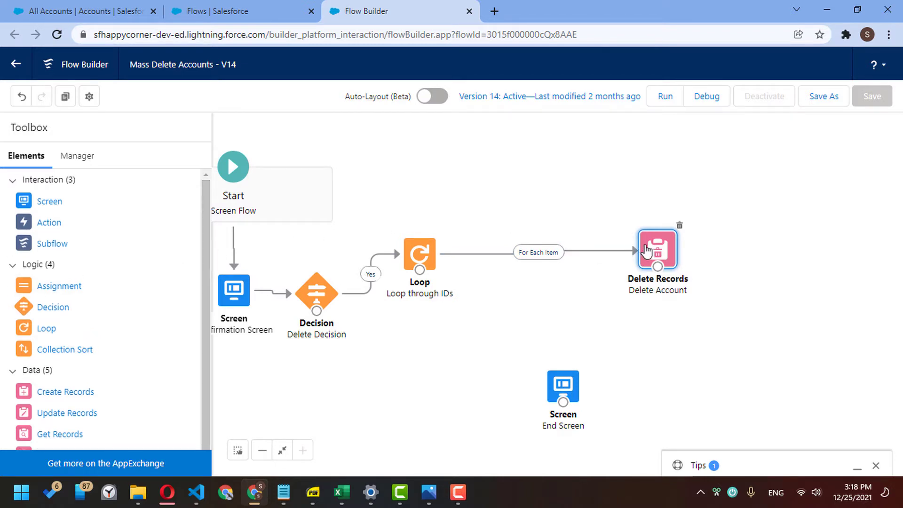
pyautogui.moveTo(646, 249); pyautogui.dragTo(636, 249)
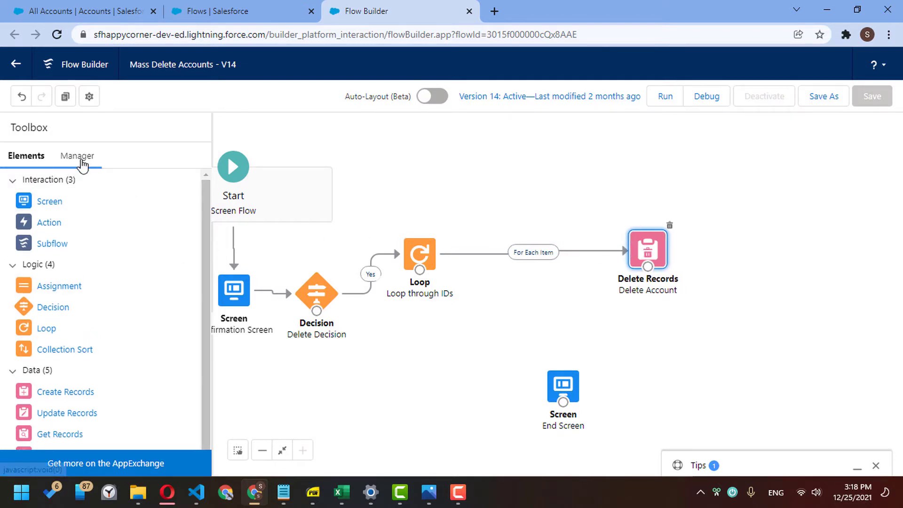
# - Create SuccessCounter, a Number variable with 0 decimal places and default value 0
pyautogui.click(81, 162)
pyautogui.click(66, 219)
pyautogui.click(196, 214)
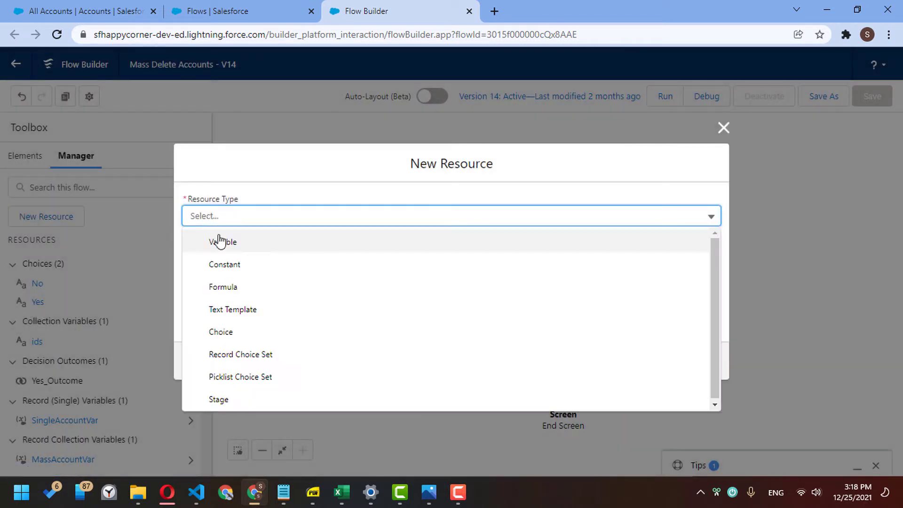
pyautogui.click(219, 241)
pyautogui.click(220, 246)
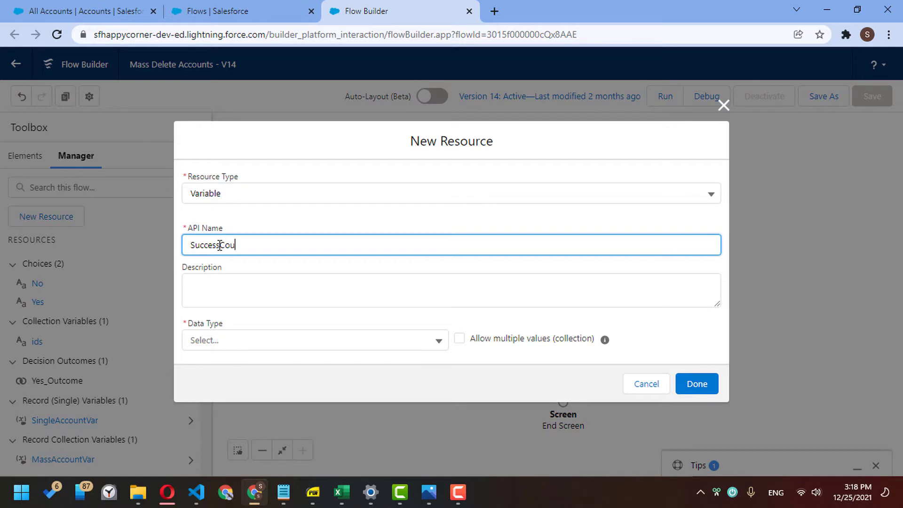
pyautogui.click(270, 339)
pyautogui.click(237, 205)
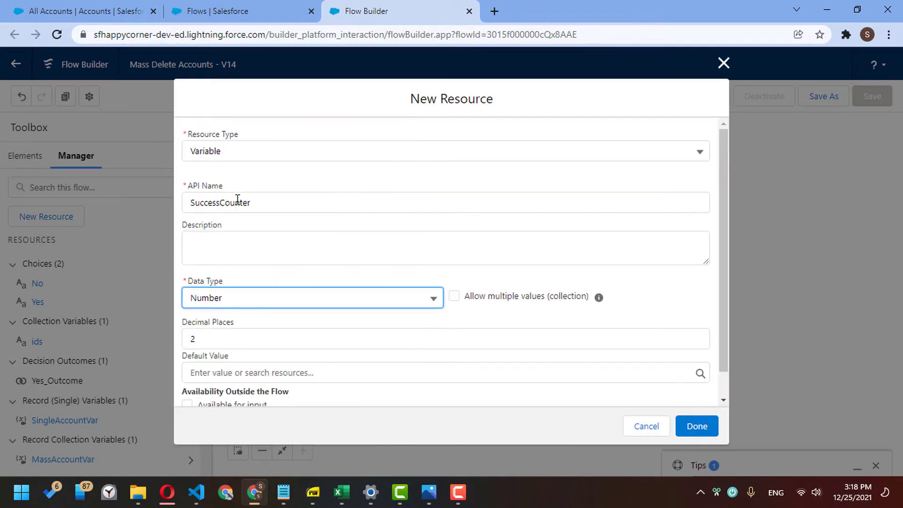
pyautogui.click(236, 343)
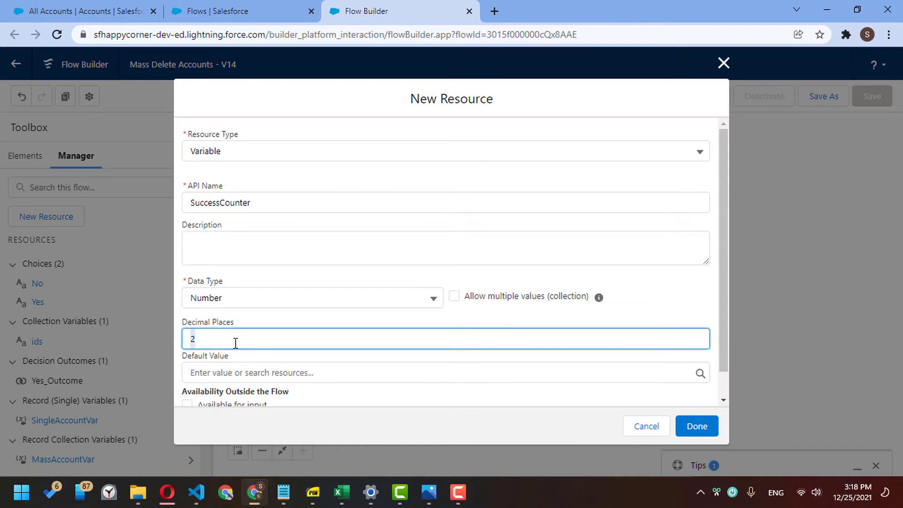
pyautogui.click(226, 372)
pyautogui.write('0')
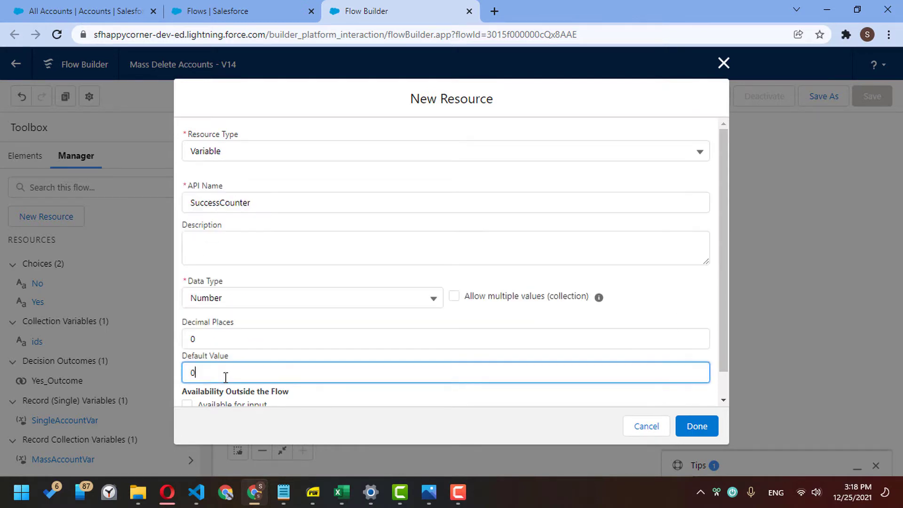
pyautogui.click(695, 431)
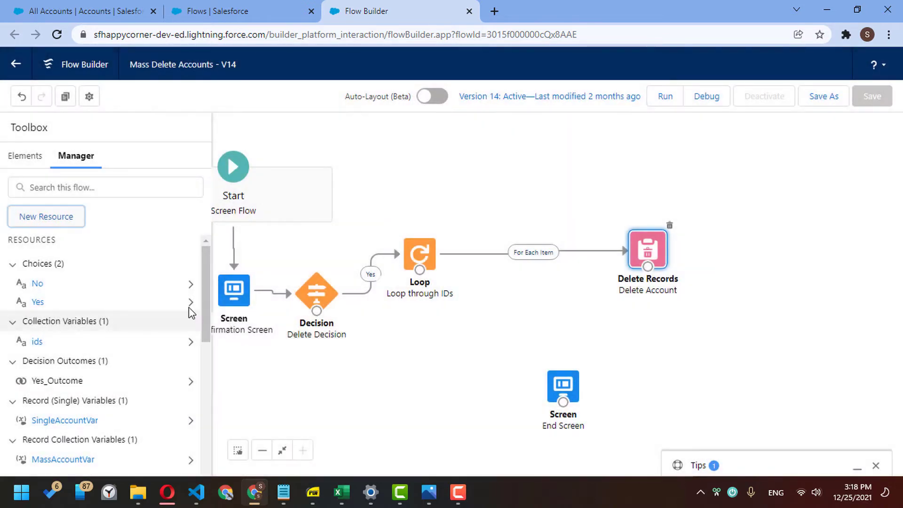
# - Create FailedCounter, a Number variable with 0 decimal places and default value 0
pyautogui.click(56, 219)
pyautogui.click(311, 217)
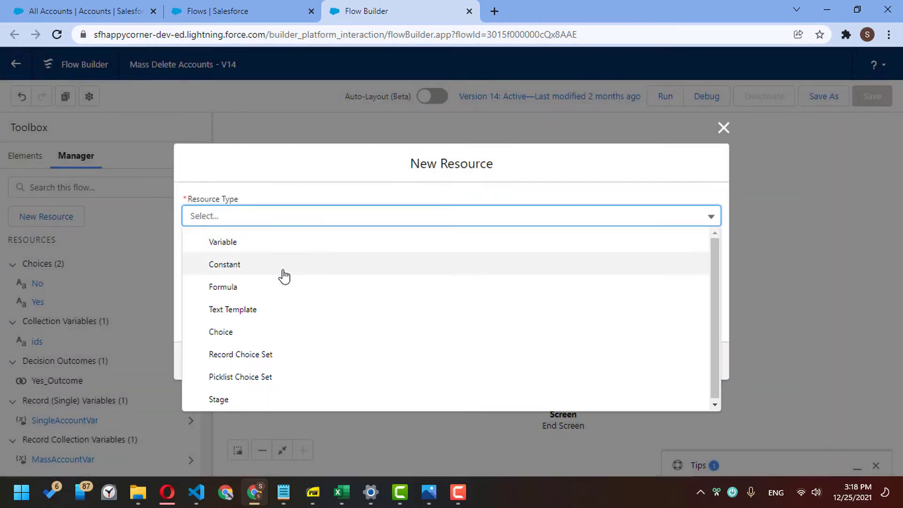
pyautogui.click(279, 241)
pyautogui.click(257, 248)
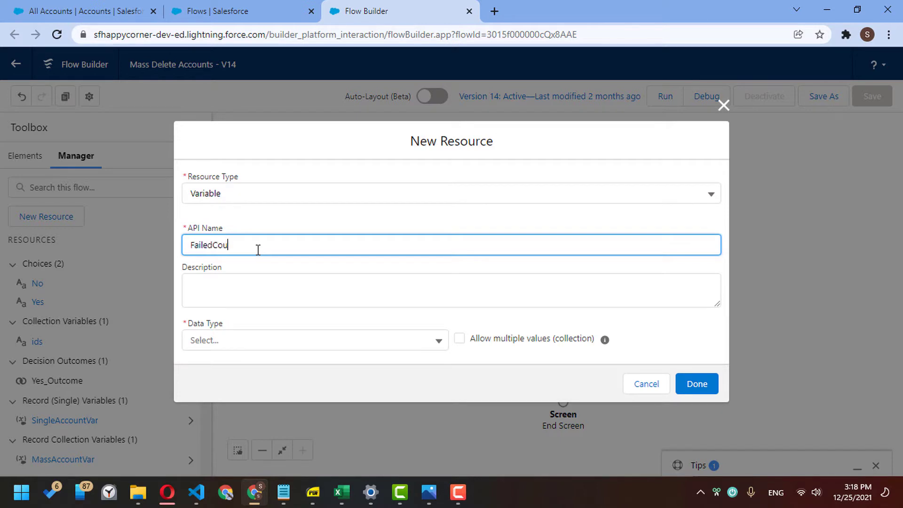
pyautogui.click(292, 333)
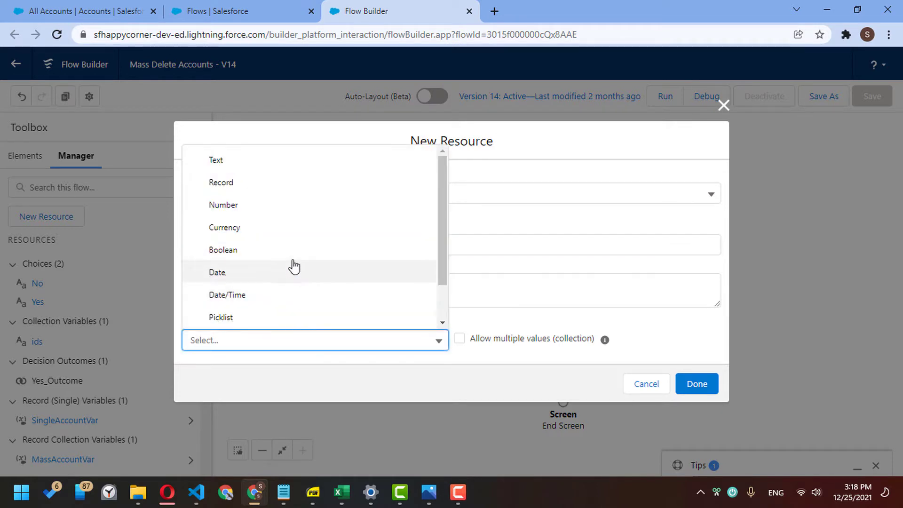
pyautogui.click(296, 207)
pyautogui.click(241, 341)
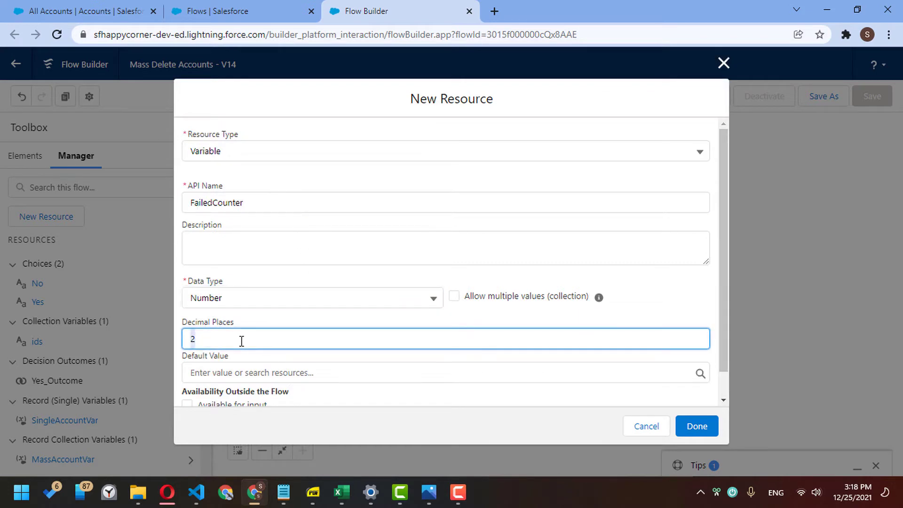
pyautogui.click(244, 371)
pyautogui.write('0')
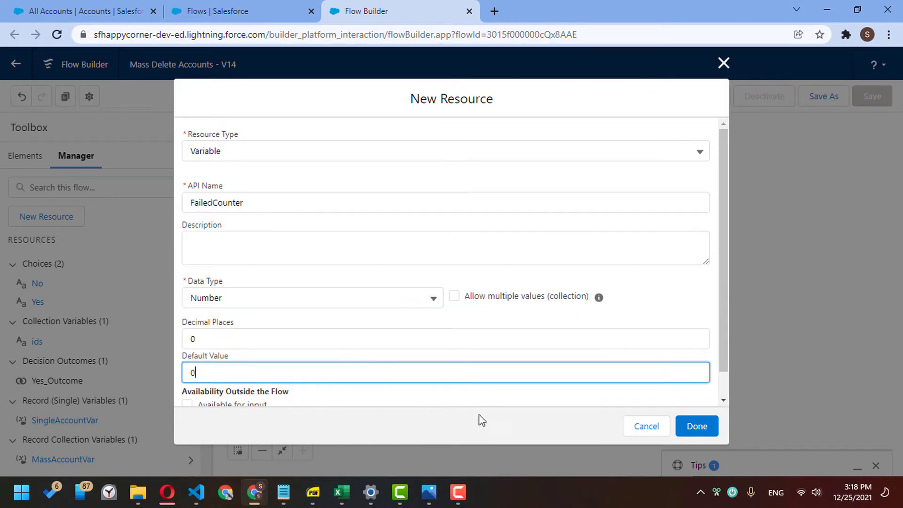
pyautogui.click(697, 426)
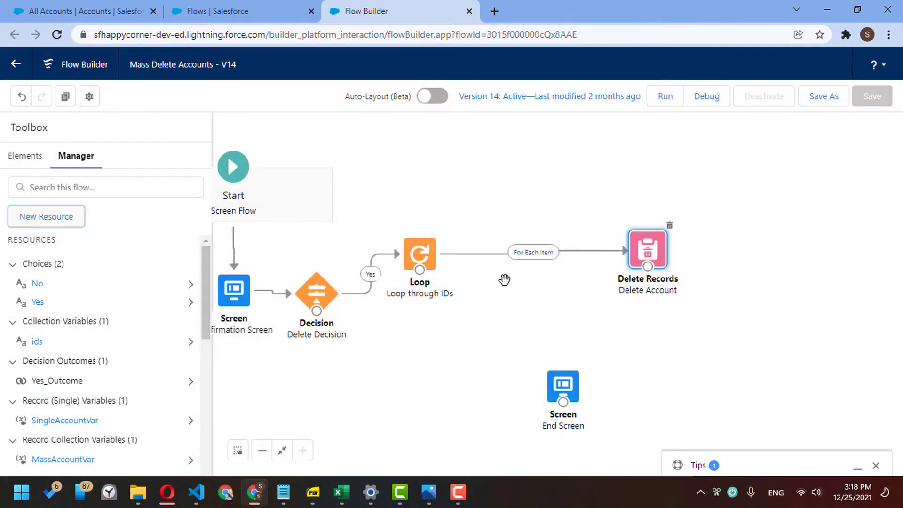
# - Add a SuccessAssignment setting SuccessCounter Add 1, connected after Delete Account
pyautogui.click(38, 162)
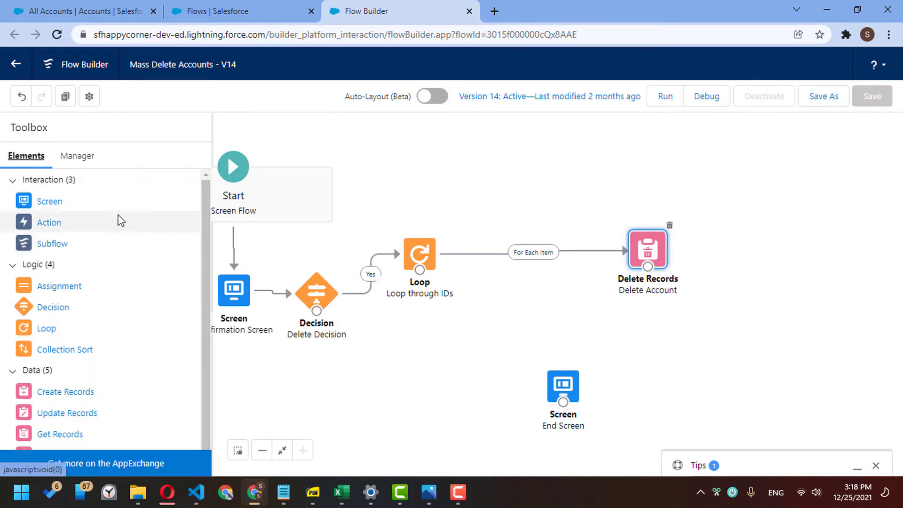
pyautogui.moveTo(74, 289); pyautogui.dragTo(521, 174)
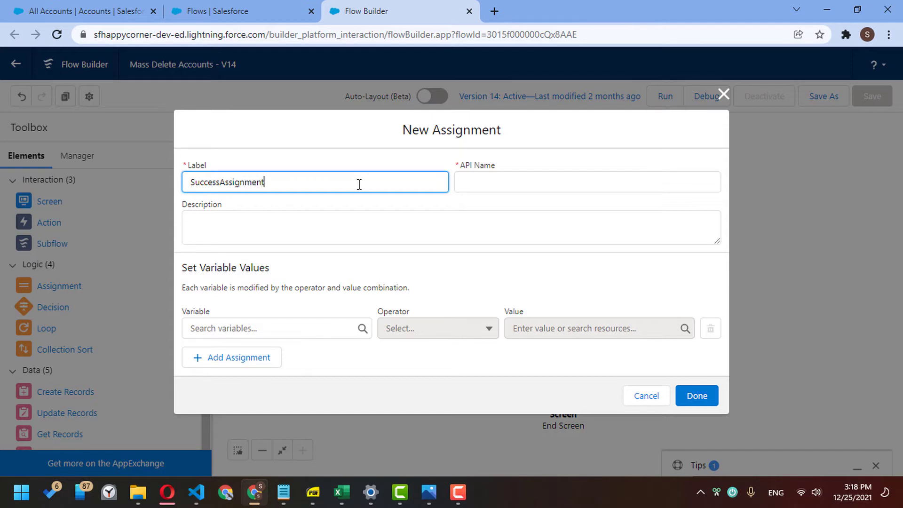
pyautogui.click(300, 327)
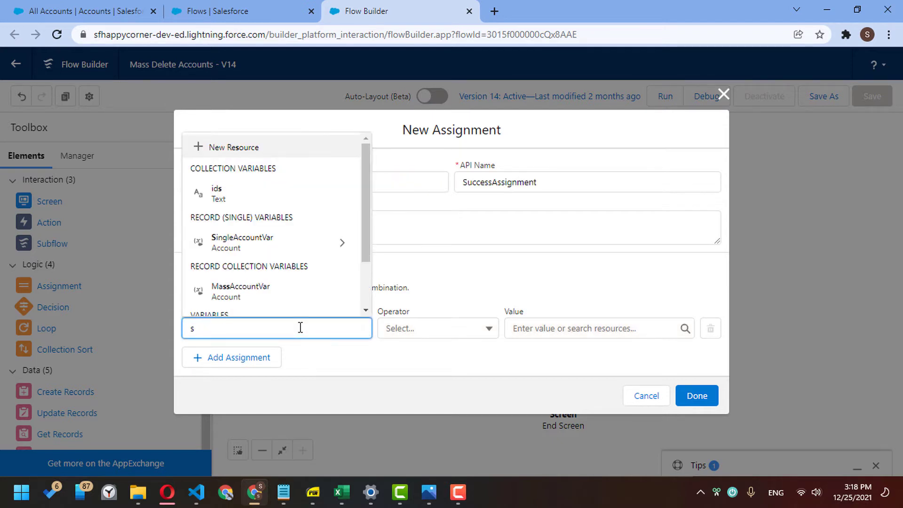
pyautogui.write('u')
pyautogui.click(306, 308)
pyautogui.click(401, 331)
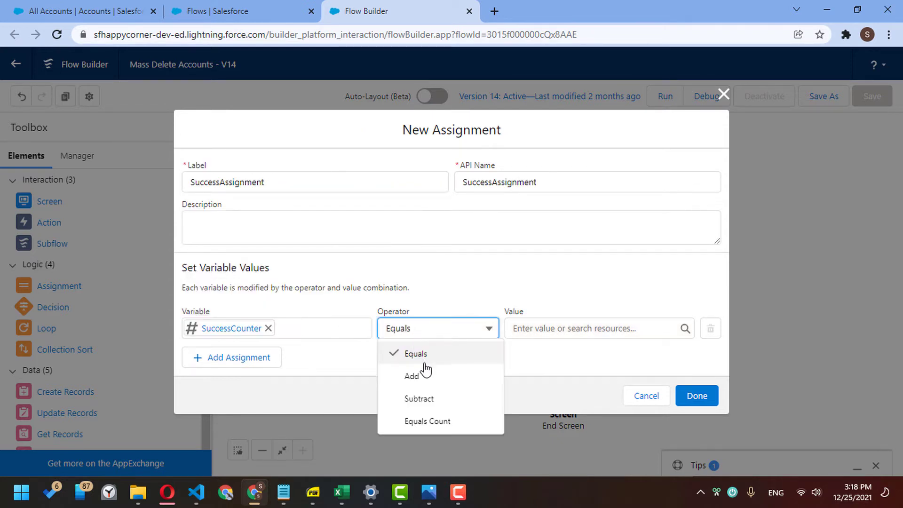
pyautogui.click(427, 372)
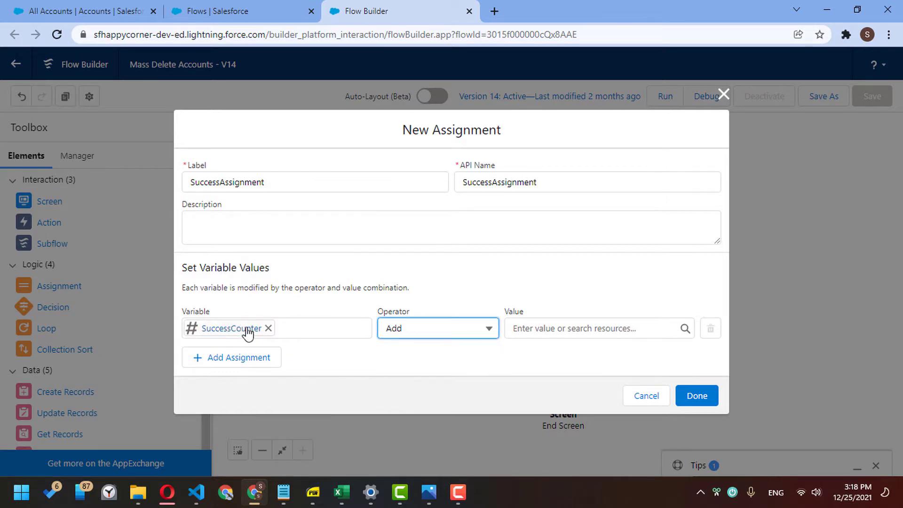
pyautogui.click(579, 331)
pyautogui.write('1')
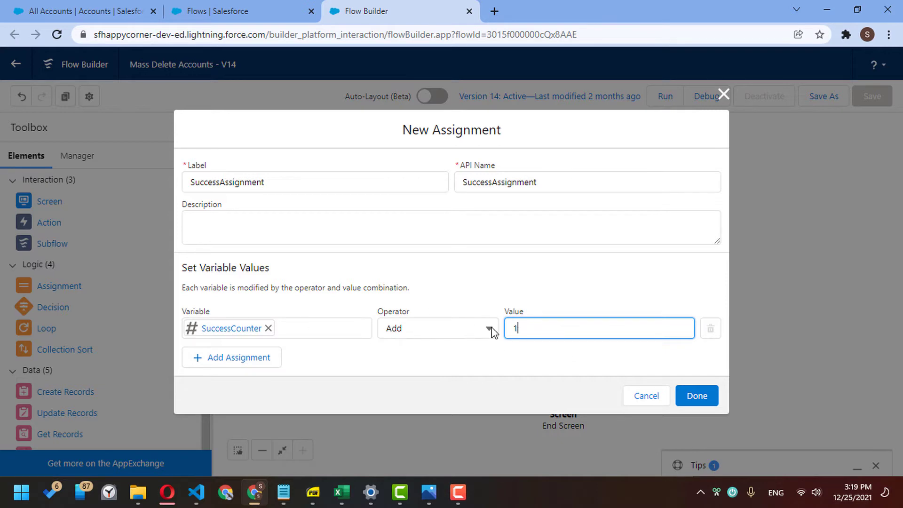
pyautogui.click(695, 395)
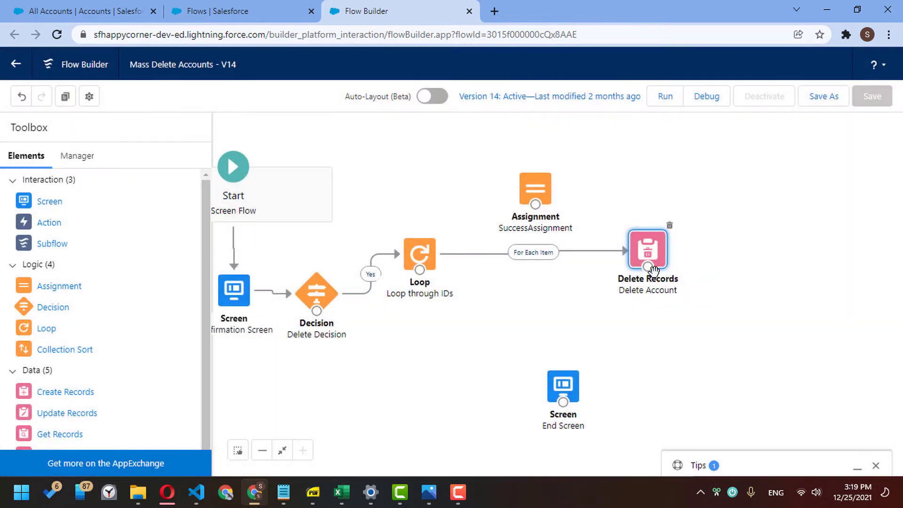
pyautogui.moveTo(651, 270)
pyautogui.mouseDown()
pyautogui.moveTo(635, 243)
pyautogui.moveTo(563, 197)
pyautogui.moveTo(426, 248)
pyautogui.mouseUp()
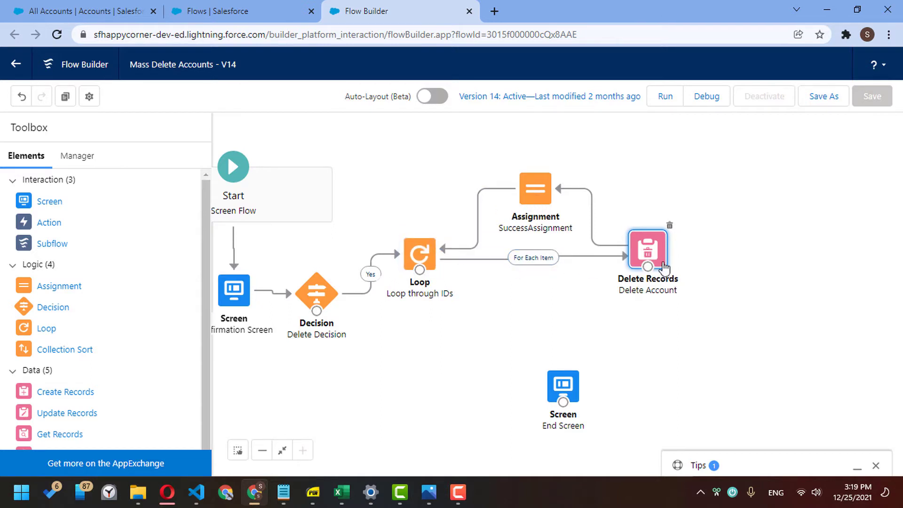
pyautogui.moveTo(662, 251); pyautogui.dragTo(760, 250)
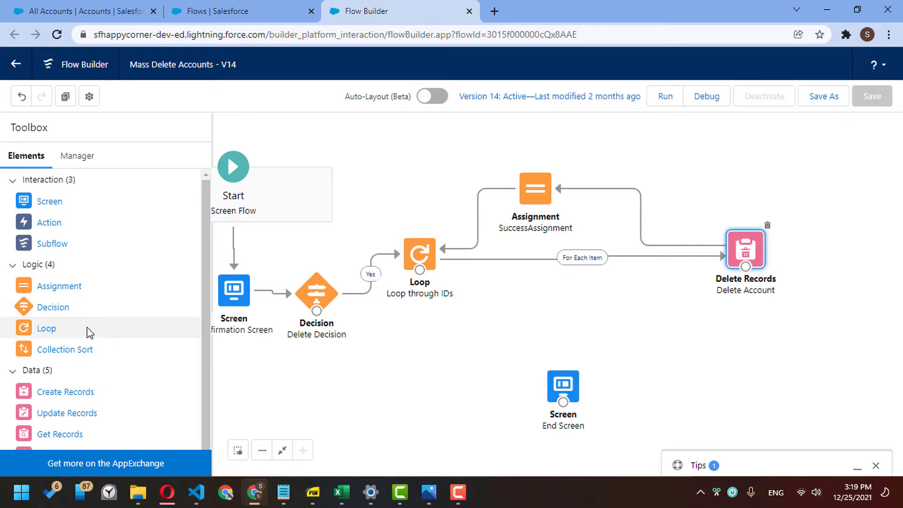
# - Place a FailedAssignment element that sets FailedCounter Add 1
pyautogui.moveTo(56, 291); pyautogui.dragTo(552, 292)
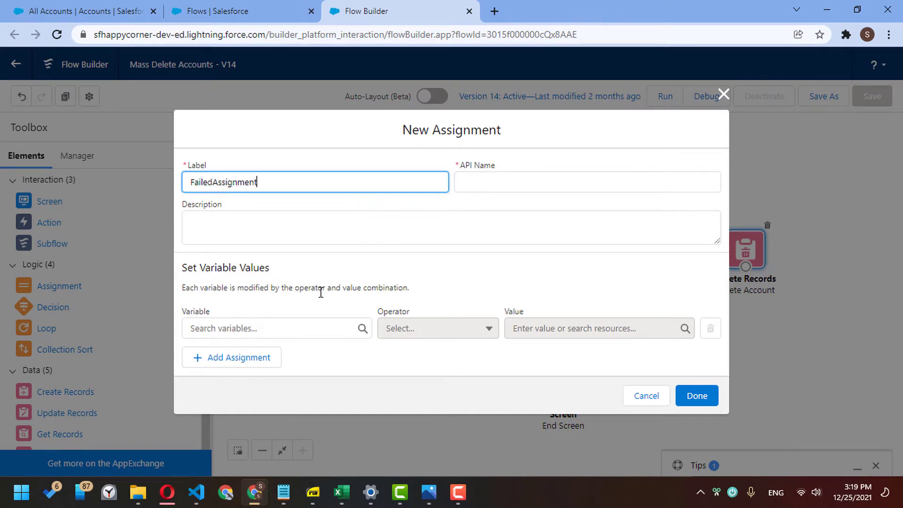
pyautogui.click(307, 327)
pyautogui.write('fa')
pyautogui.click(305, 301)
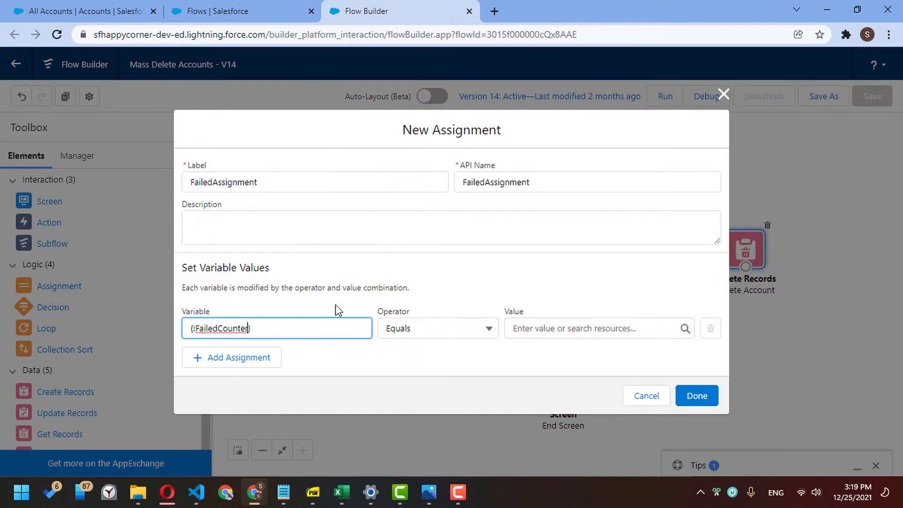
pyautogui.click(405, 319)
pyautogui.click(418, 376)
pyautogui.click(524, 329)
pyautogui.write('1')
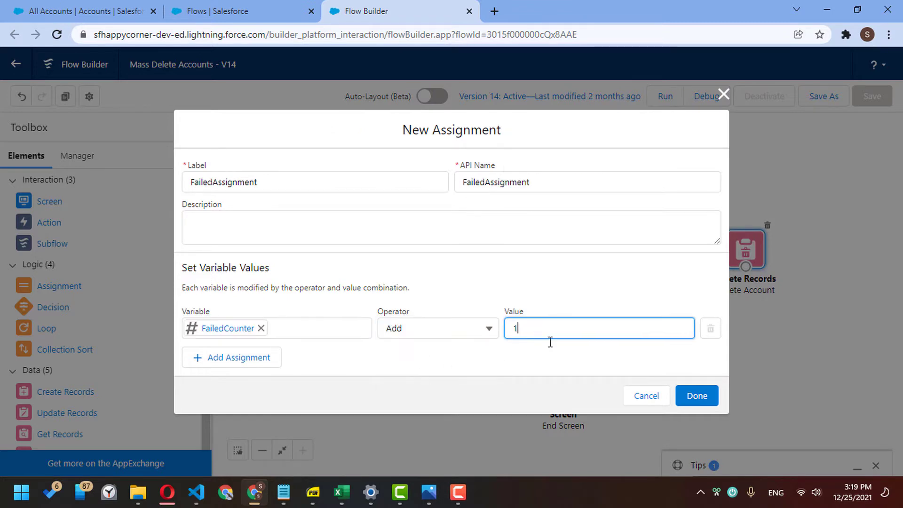
pyautogui.click(696, 396)
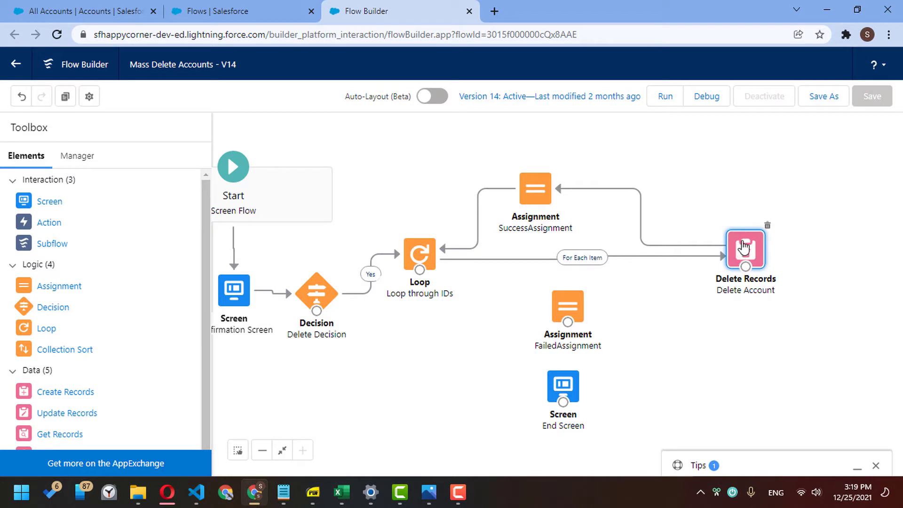
# - Route Delete Account's fault path to FailedAssignment and check both outgoing paths
pyautogui.moveTo(748, 271); pyautogui.dragTo(583, 314)
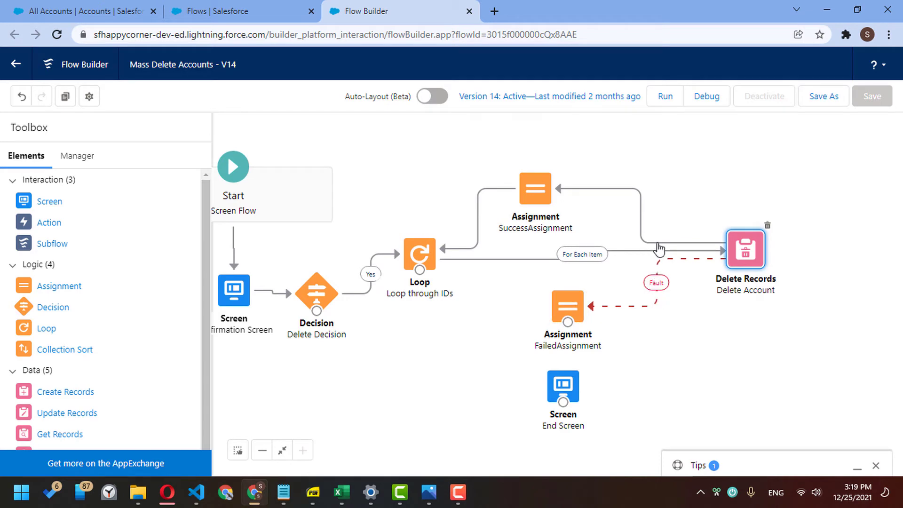
pyautogui.click(658, 243)
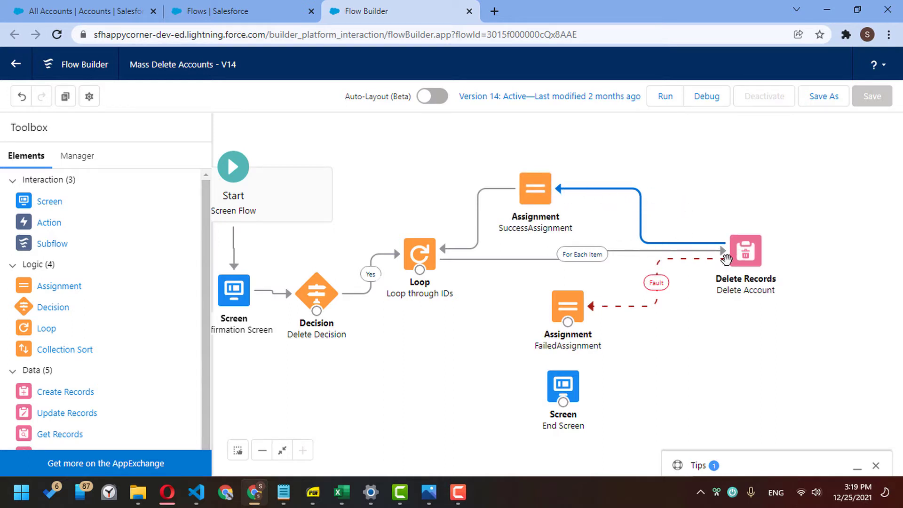
pyautogui.click(657, 288)
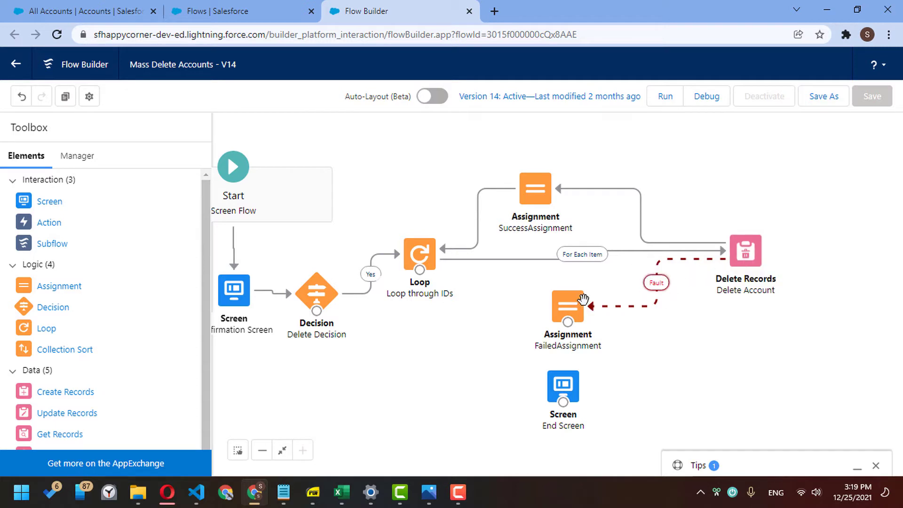
pyautogui.moveTo(575, 308); pyautogui.dragTo(605, 310)
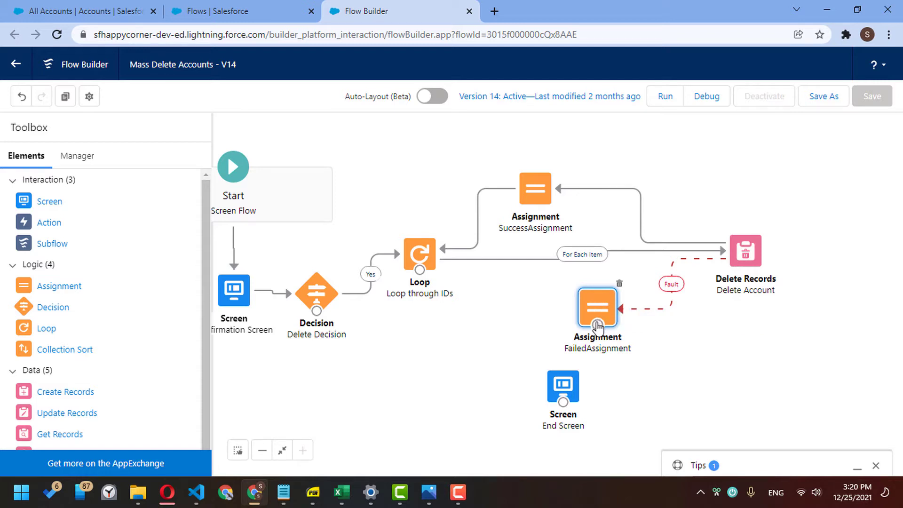
# - Connect FailedAssignment back to Loop through IDs, tidy the layout, and place a new Assignment
pyautogui.moveTo(597, 325); pyautogui.dragTo(430, 269)
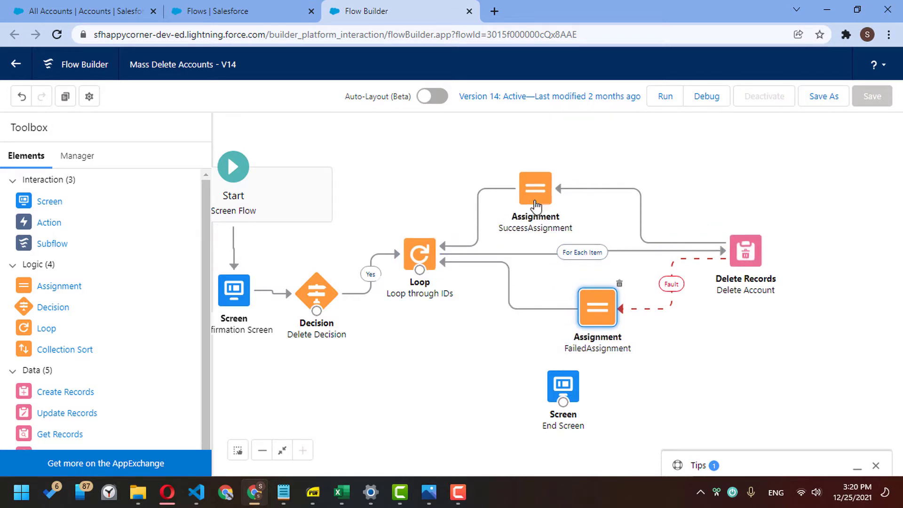
pyautogui.moveTo(536, 199); pyautogui.dragTo(589, 194)
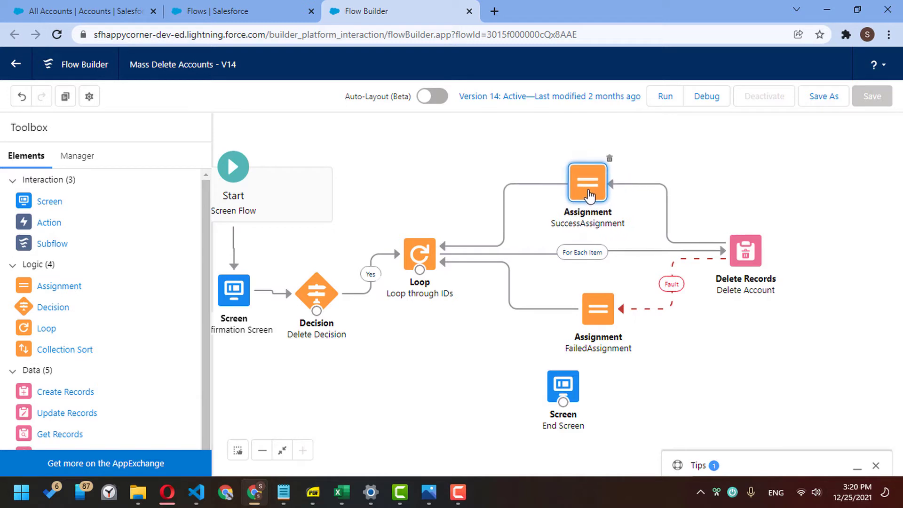
pyautogui.click(495, 346)
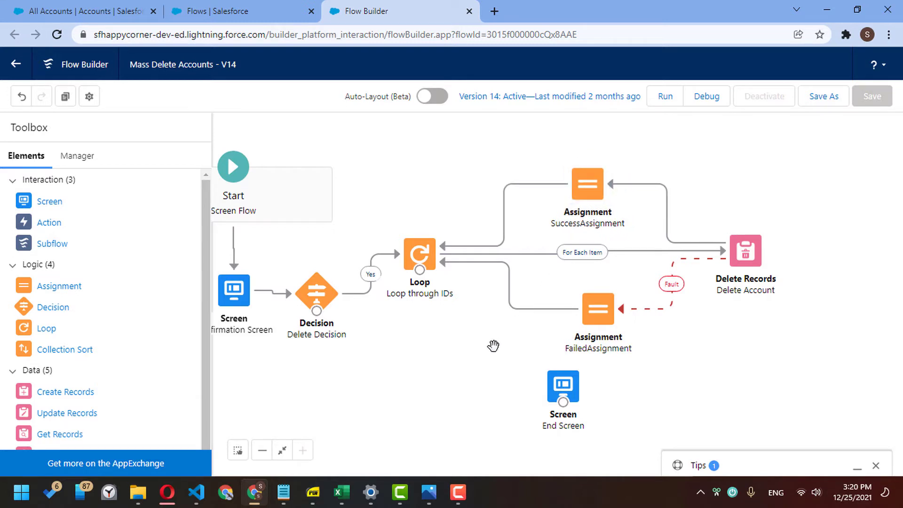
pyautogui.moveTo(83, 294); pyautogui.dragTo(418, 334)
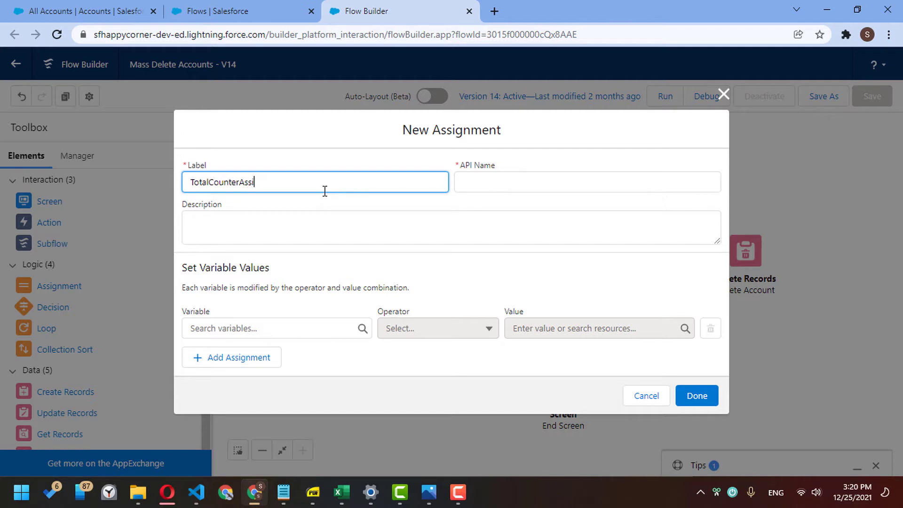
# - Add a TotalCounterAssignment row: countVar Add SuccessCounter
pyautogui.click(308, 328)
pyautogui.write('count')
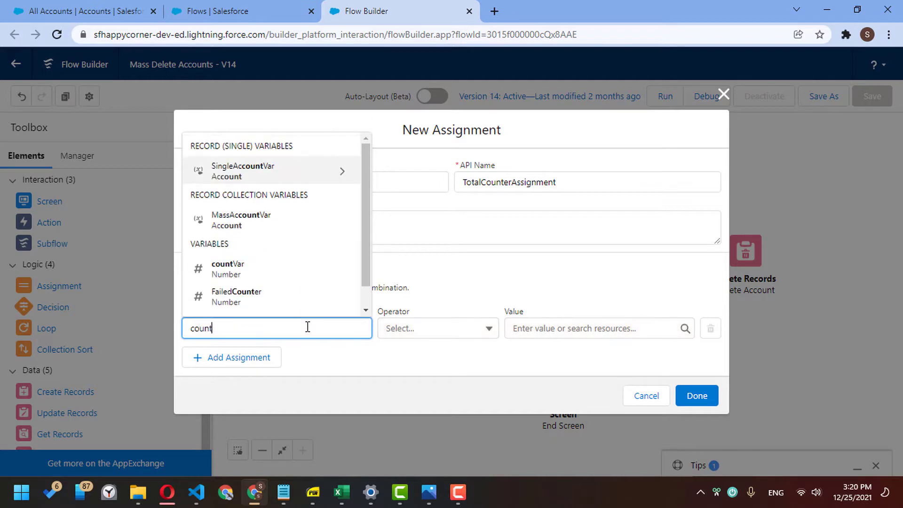
pyautogui.click(292, 270)
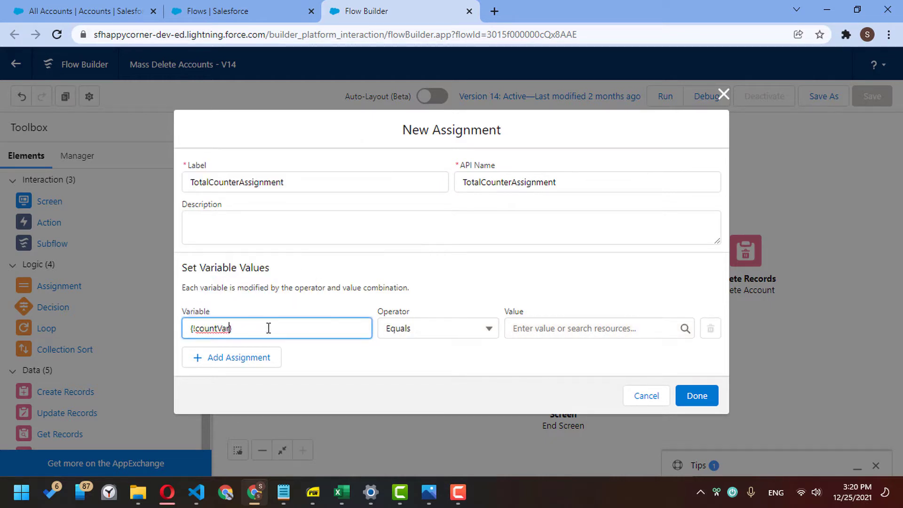
pyautogui.click(419, 329)
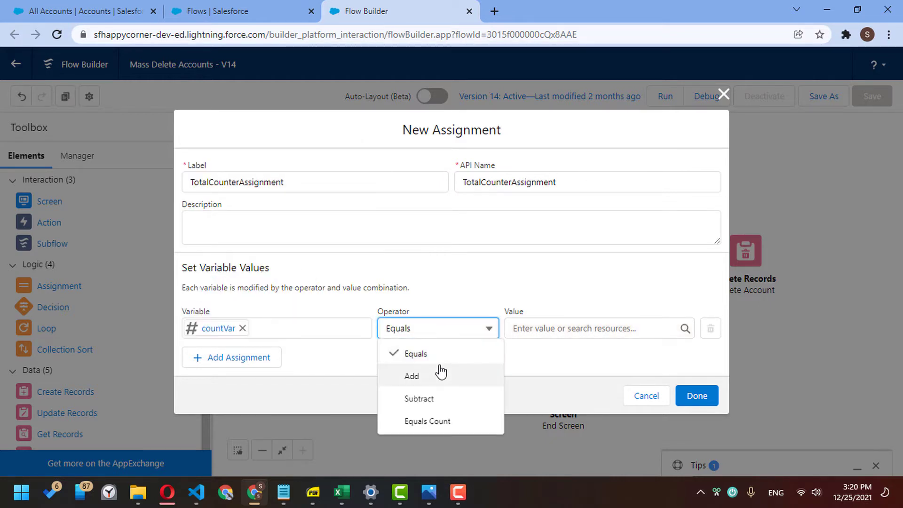
pyautogui.click(440, 372)
pyautogui.click(534, 328)
pyautogui.write('s')
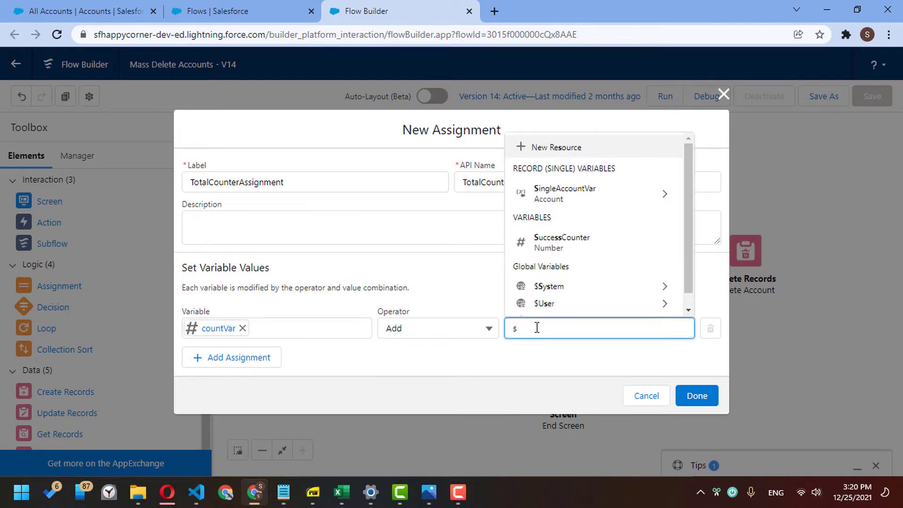
pyautogui.click(561, 246)
# - Add a second row, countVar Add FailedCounter, and connect the assignment to the loop's After Last Item path
pyautogui.click(249, 357)
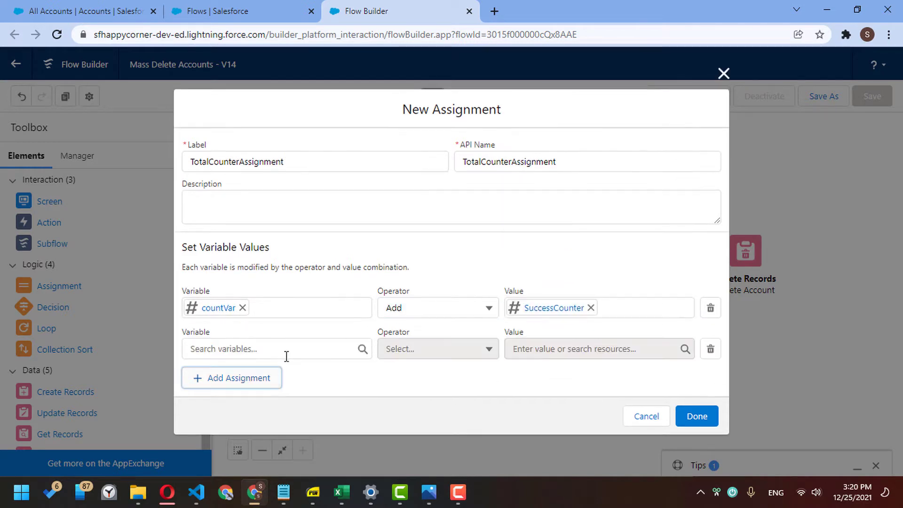
pyautogui.click(288, 349)
pyautogui.write('cou')
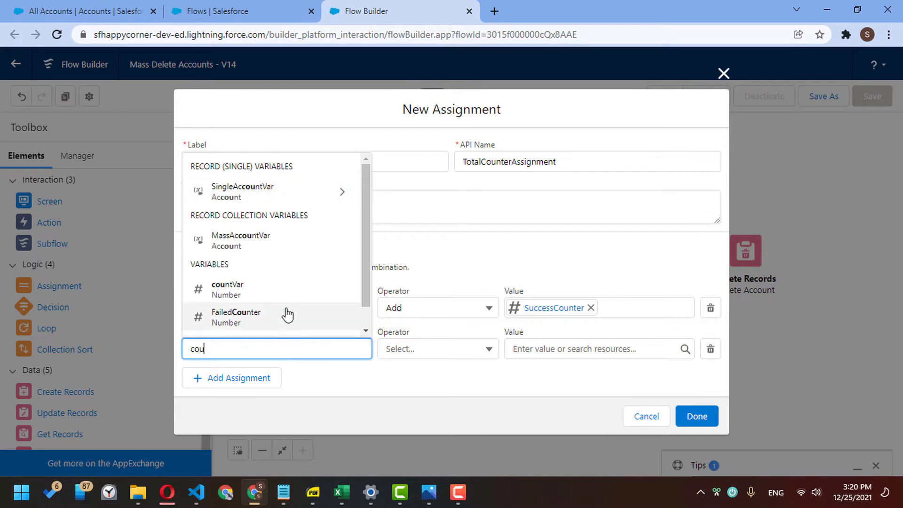
pyautogui.click(309, 296)
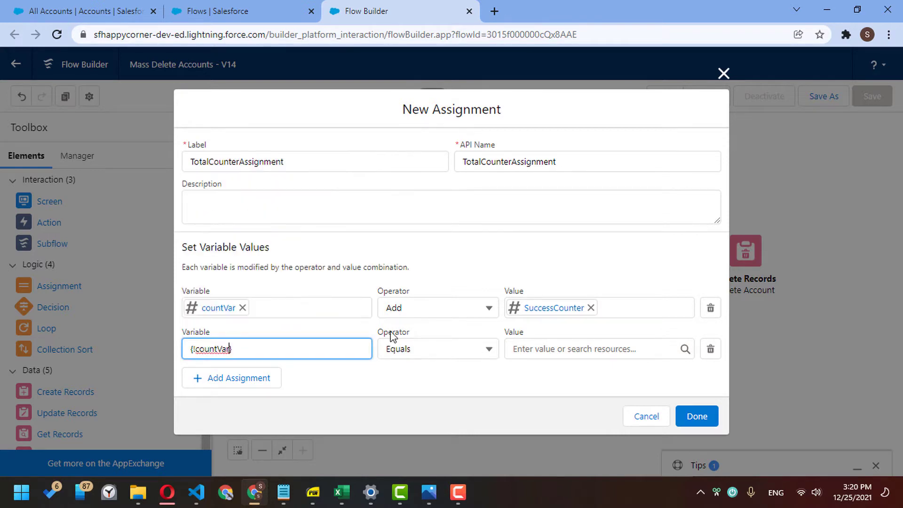
pyautogui.click(414, 349)
pyautogui.click(447, 395)
pyautogui.click(526, 349)
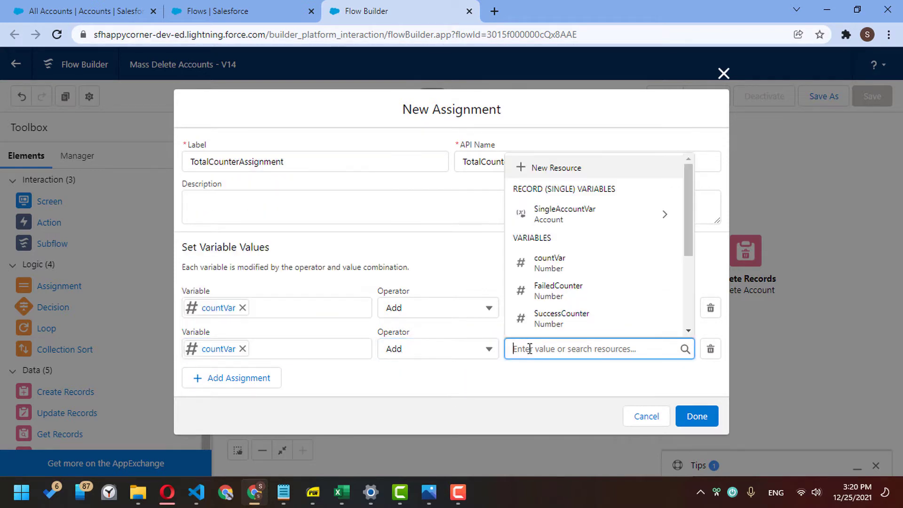
pyautogui.write('fail')
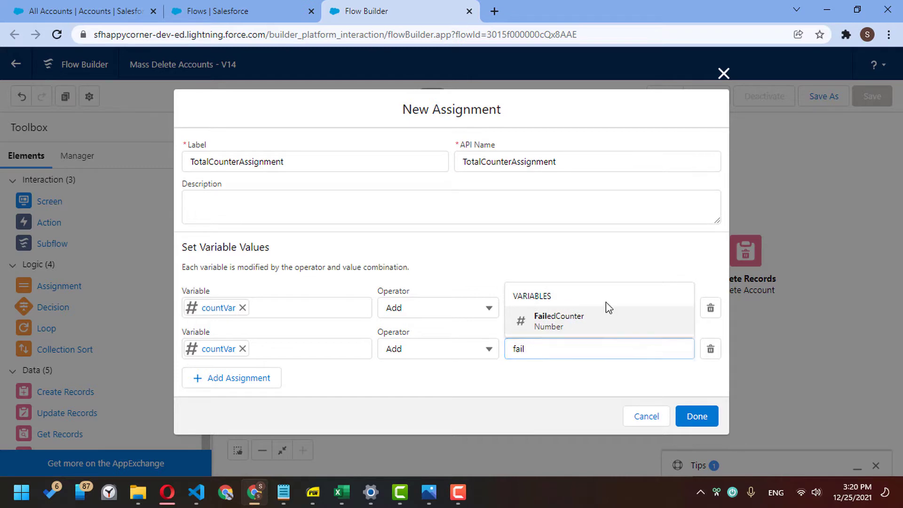
pyautogui.click(605, 318)
pyautogui.click(694, 415)
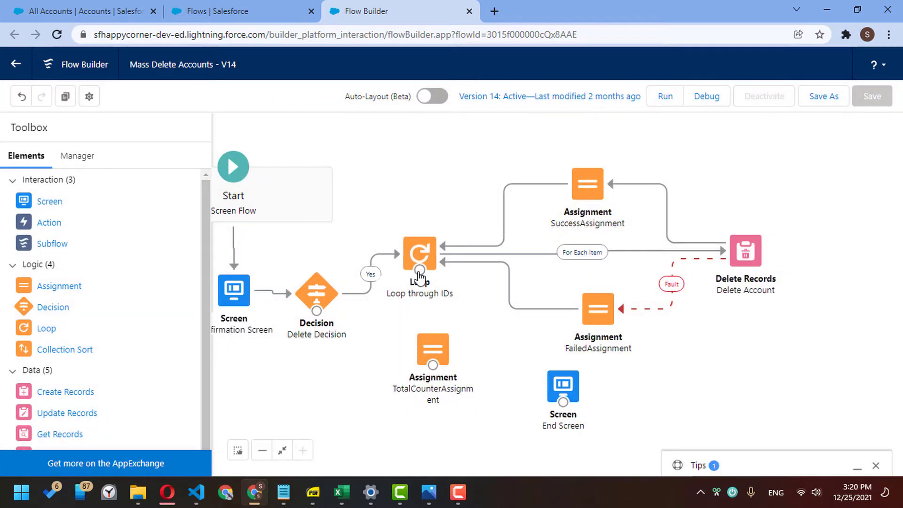
pyautogui.moveTo(419, 269); pyautogui.dragTo(583, 392)
# - Make the End Screen heading 'Flow Tried to delete {!countVar}' and delete the old 'Deleted Successfully' wording
pyautogui.doubleClick(583, 390)
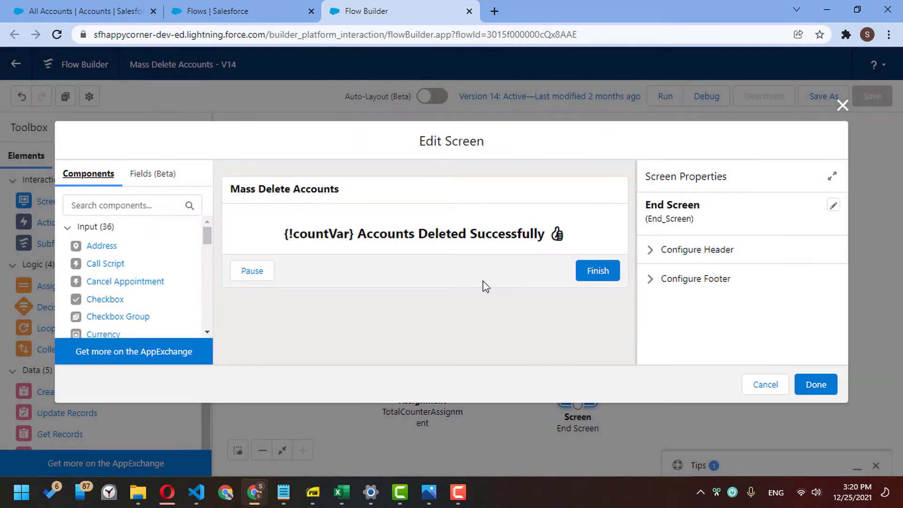
pyautogui.click(489, 235)
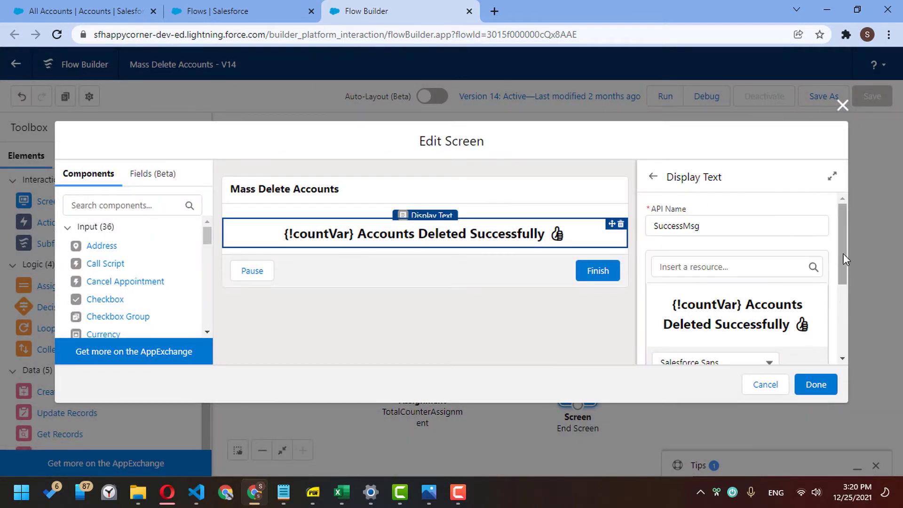
pyautogui.scroll(-1, 842, 254)
pyautogui.click(832, 177)
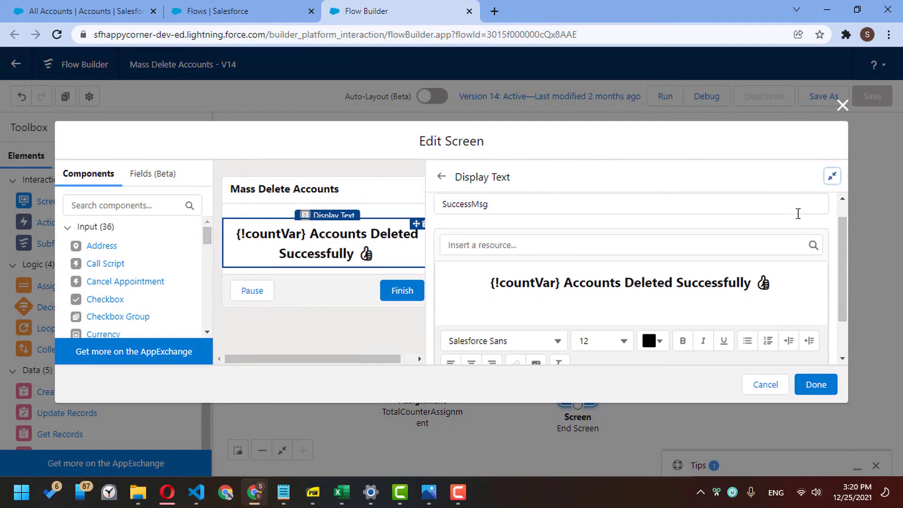
pyautogui.scroll(-1, 839, 263)
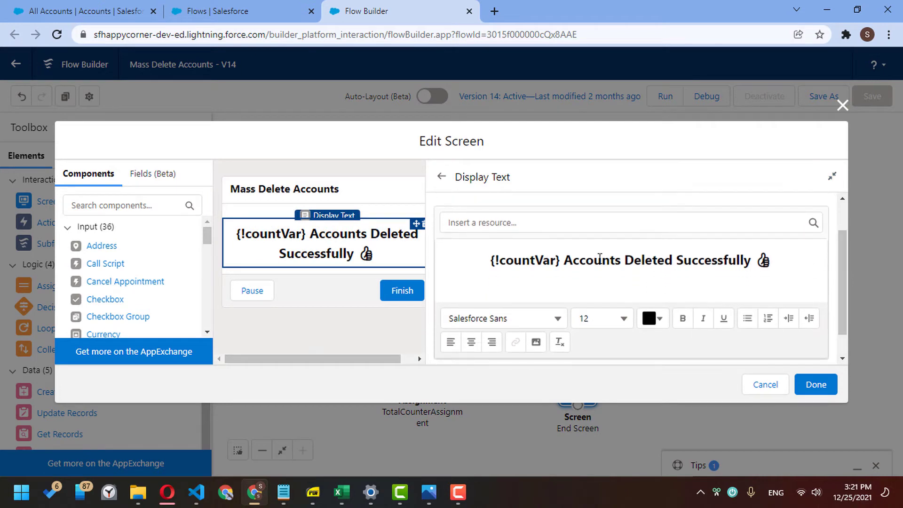
pyautogui.click(489, 260)
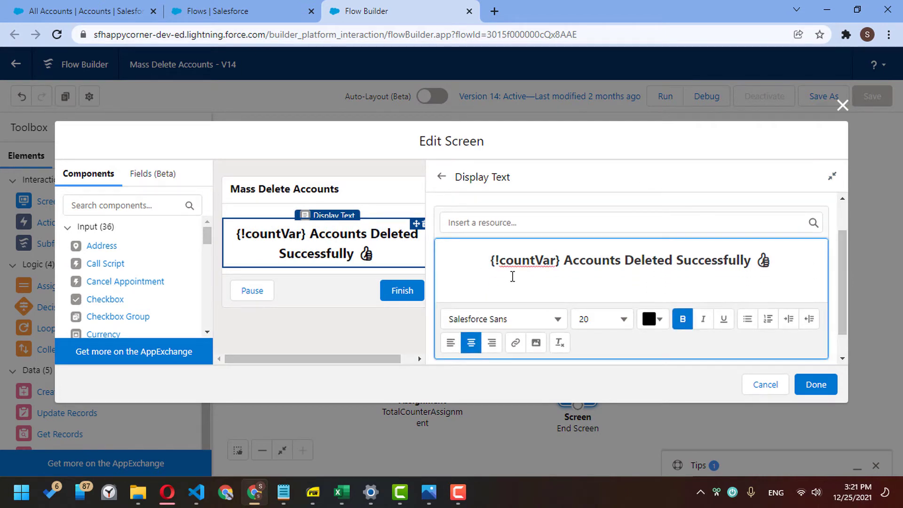
pyautogui.write('Flow ')
pyautogui.write('Tried to dele')
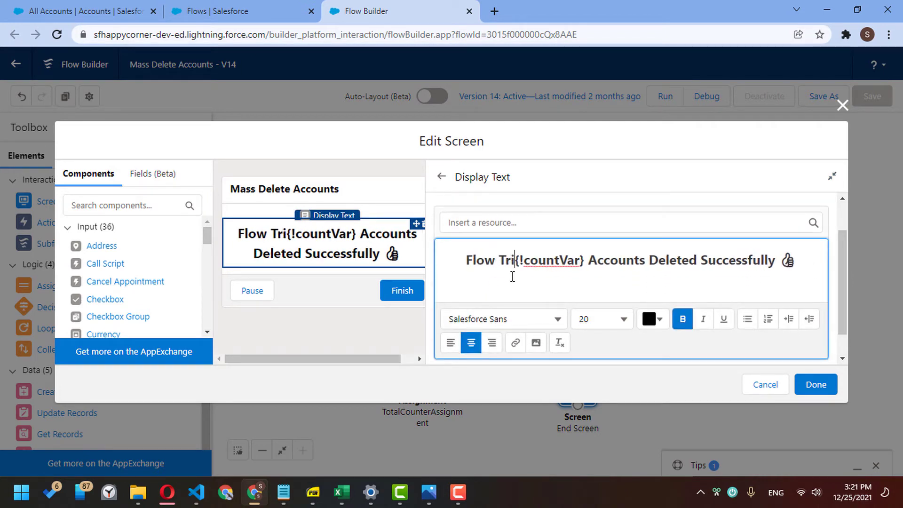
pyautogui.write('te')
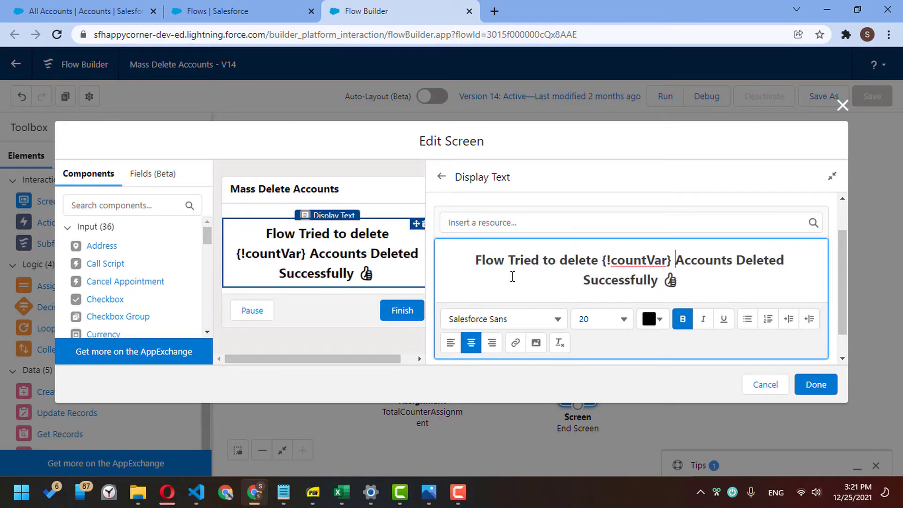
pyautogui.hotkey('ctrl', 'shift', 'End')
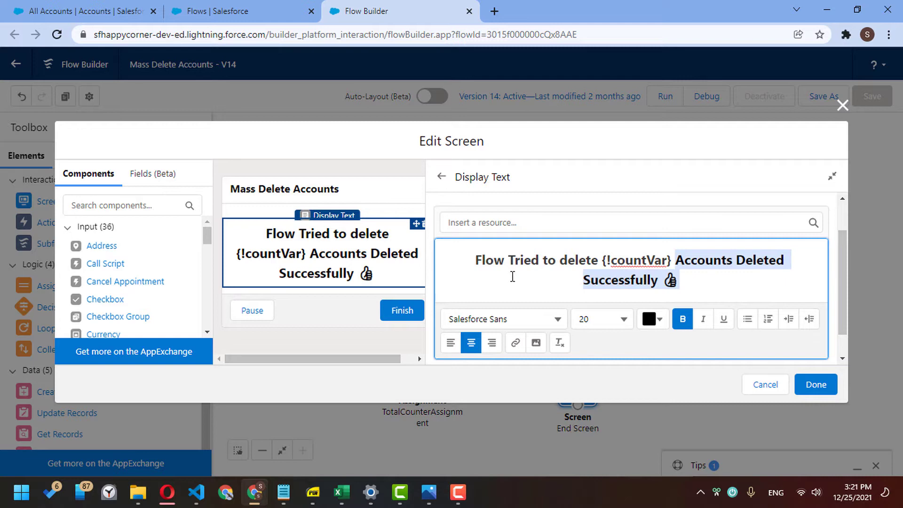
pyautogui.press('Right')
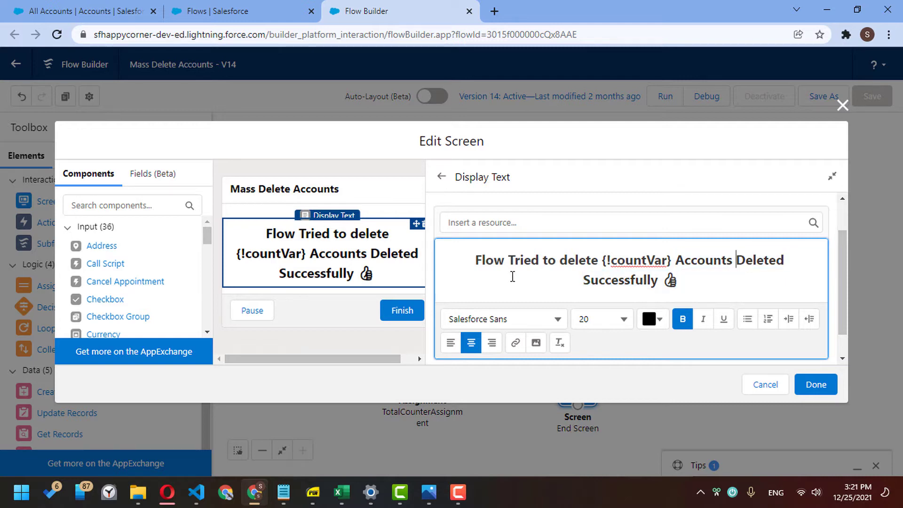
pyautogui.hotkey('ctrl', 'shift', 'End')
pyautogui.press('Delete')
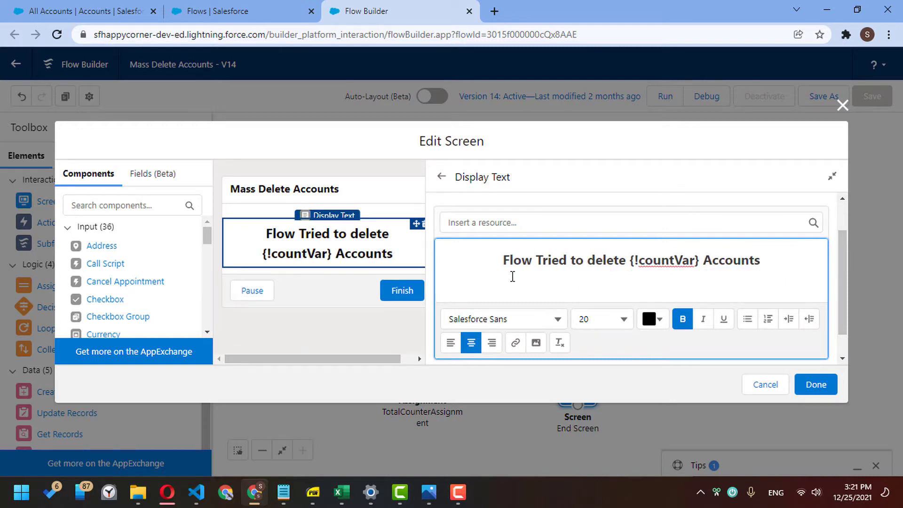
# - Add a new line reading '{!SuccessCounter} deleted successfully!' below the heading
pyautogui.press('Return')
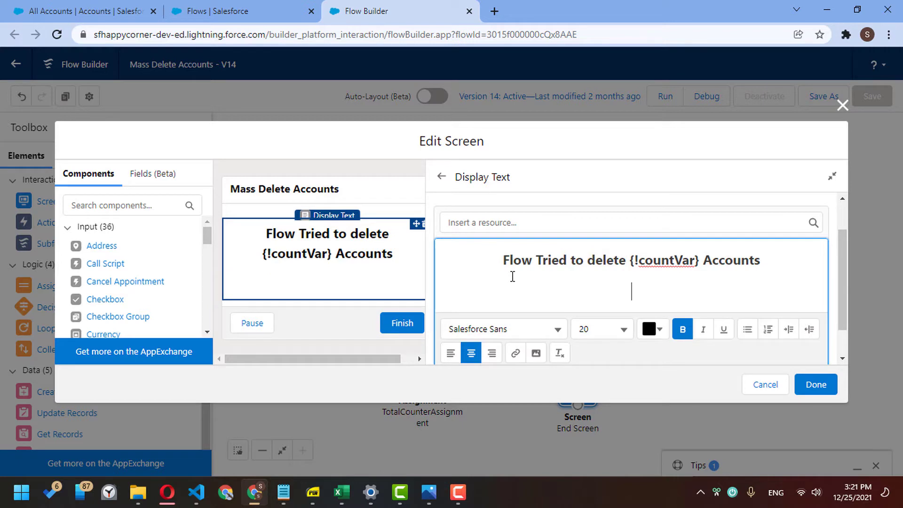
pyautogui.click(545, 222)
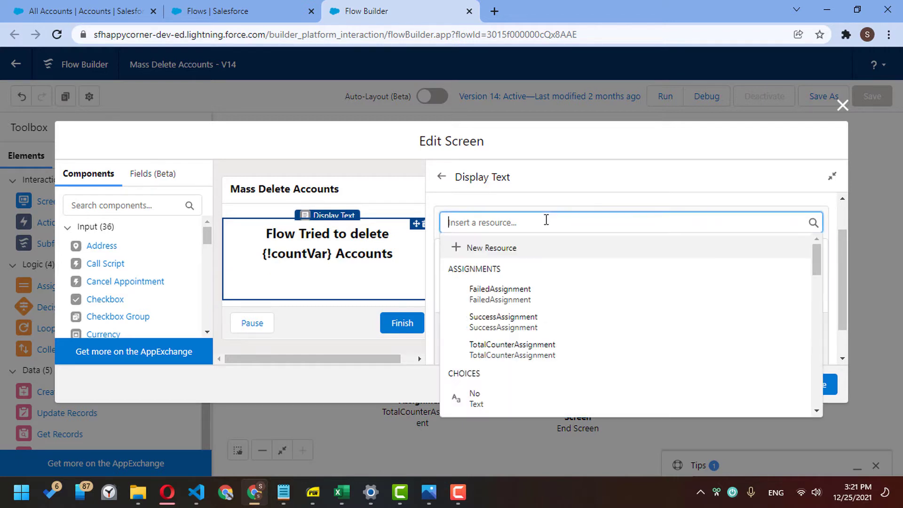
pyautogui.write('succ')
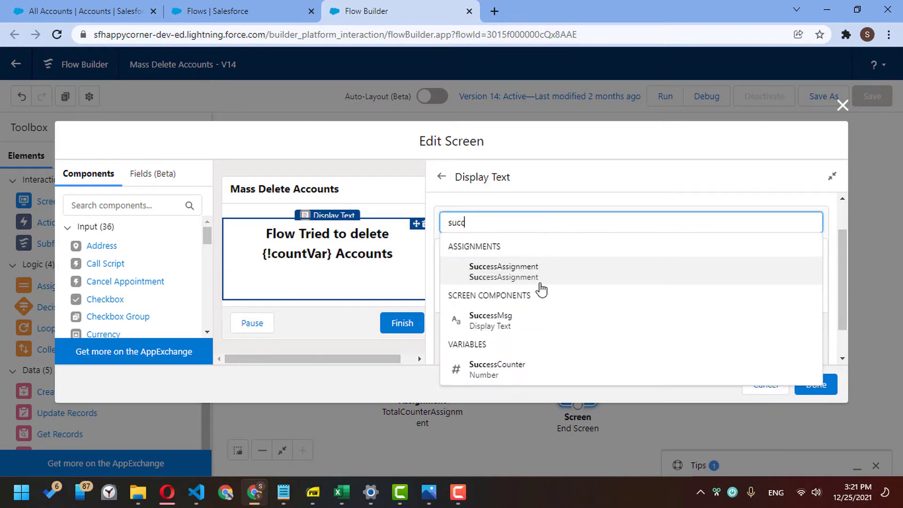
pyautogui.click(535, 370)
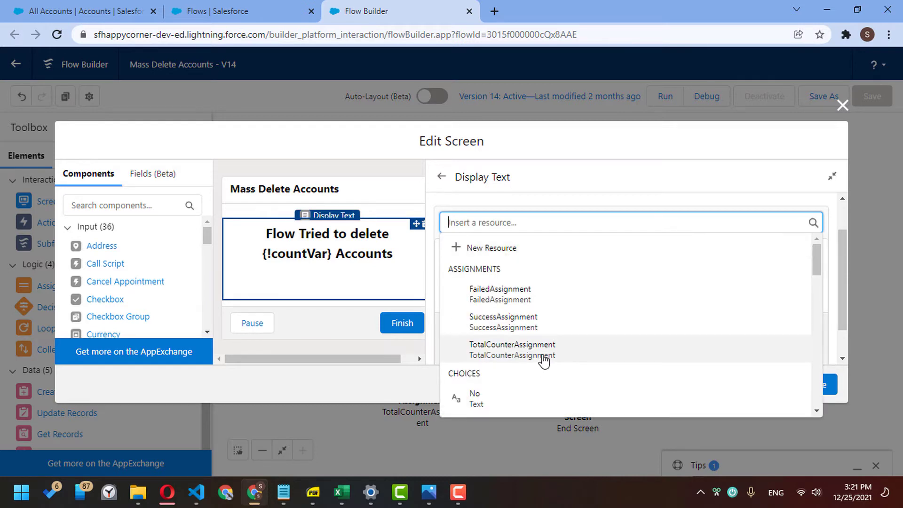
pyautogui.write('succe')
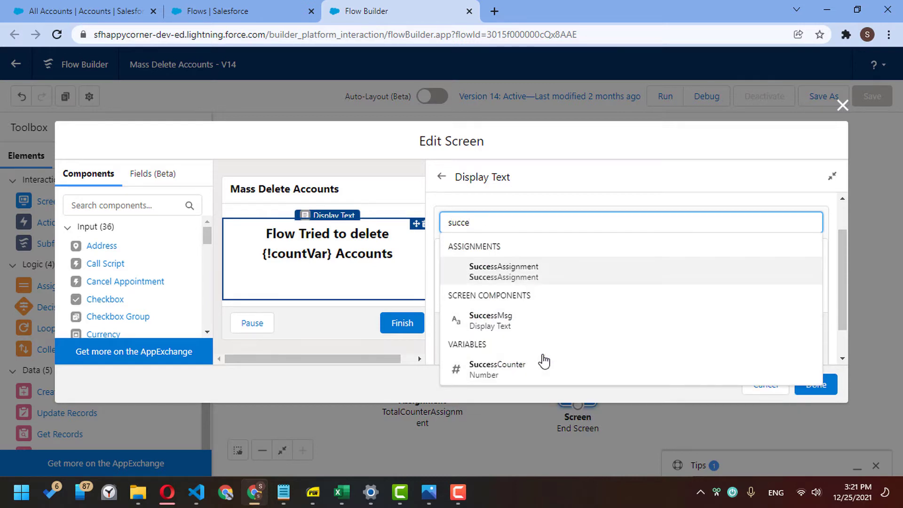
pyautogui.click(544, 363)
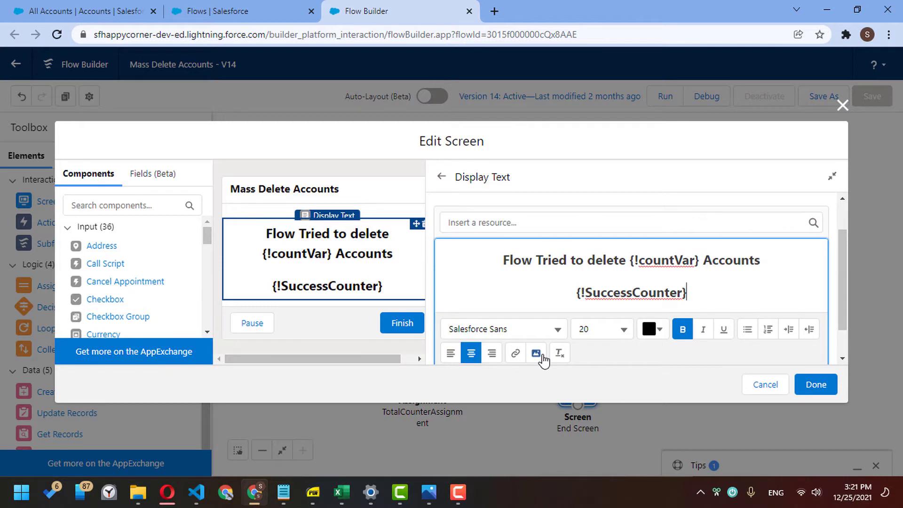
pyautogui.write('delete')
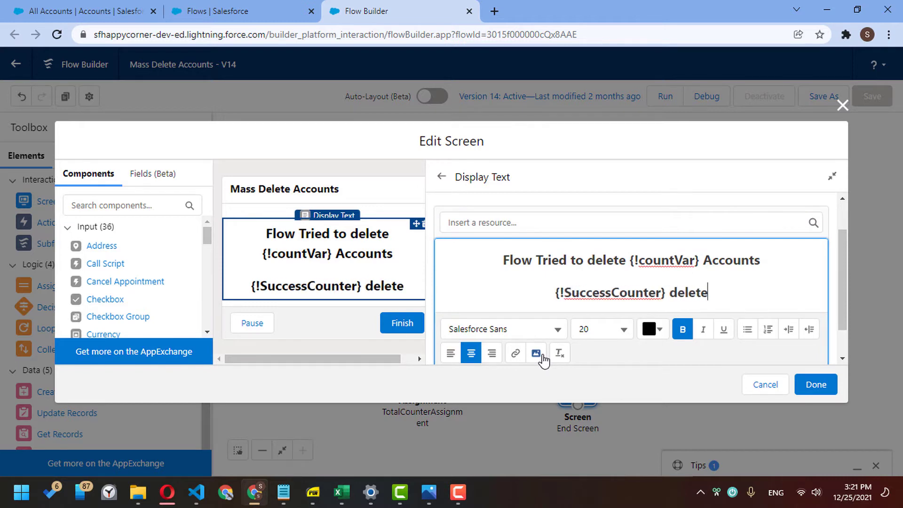
pyautogui.write('d succ')
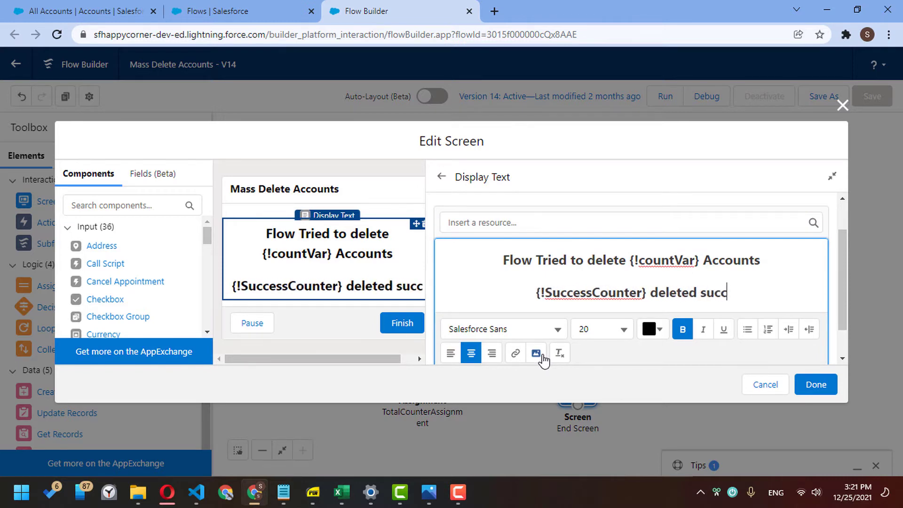
pyautogui.write('essfully!')
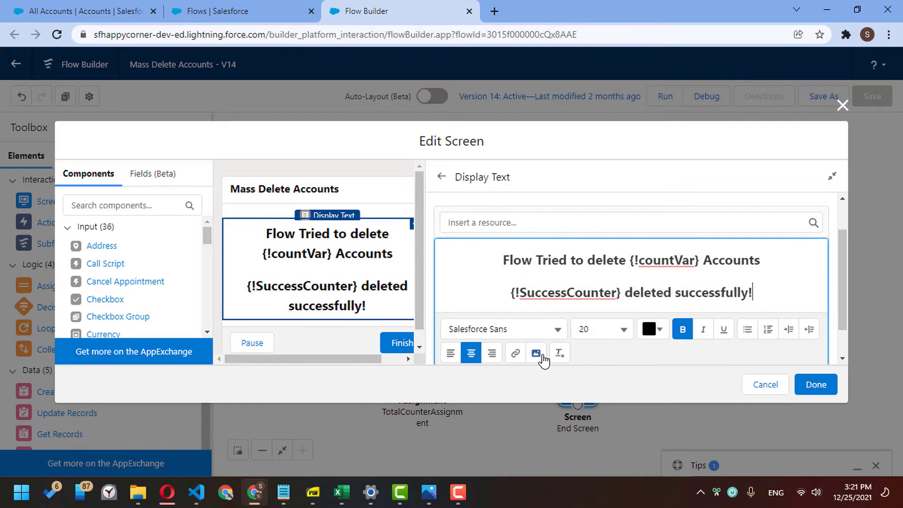
pyautogui.press('Return')
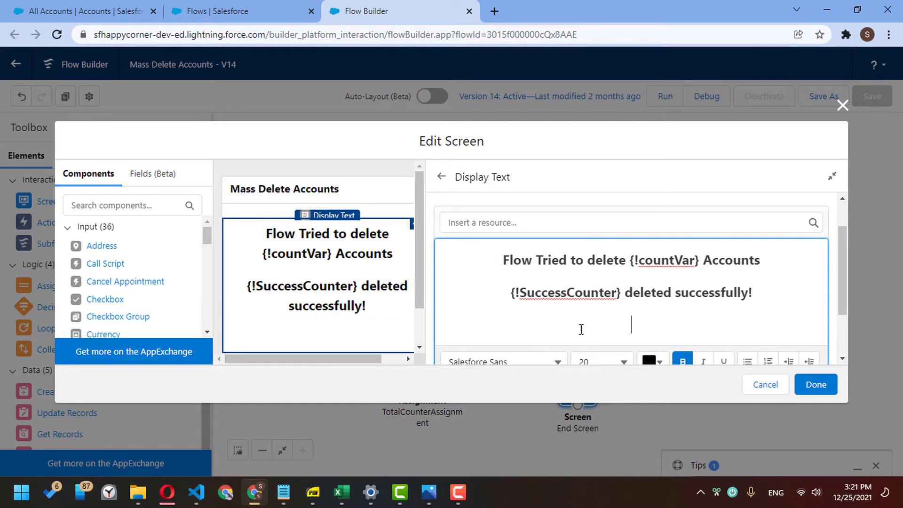
# - Add a line reading '{!FailedCounter} Accounts couldn't be deleted!' to the End Screen
pyautogui.click(567, 221)
pyautogui.write('faile')
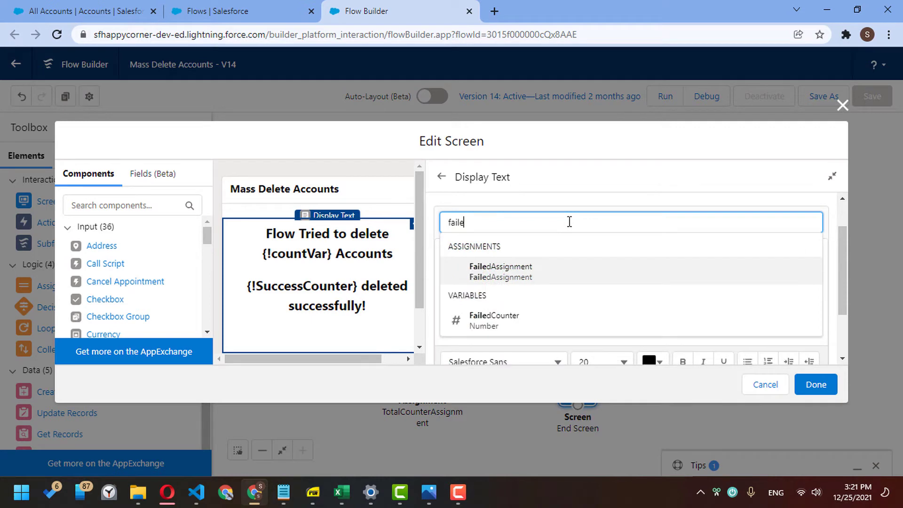
pyautogui.press('Down')
pyautogui.press('Return')
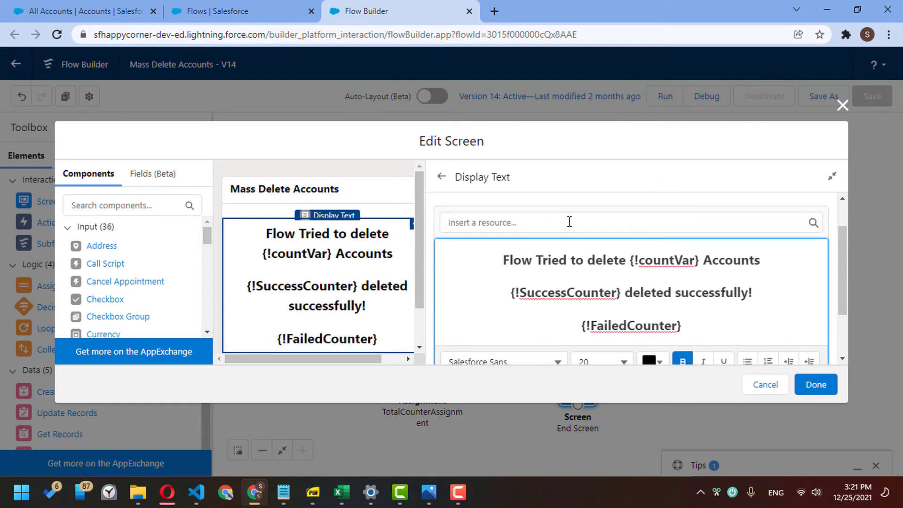
pyautogui.write('Acco')
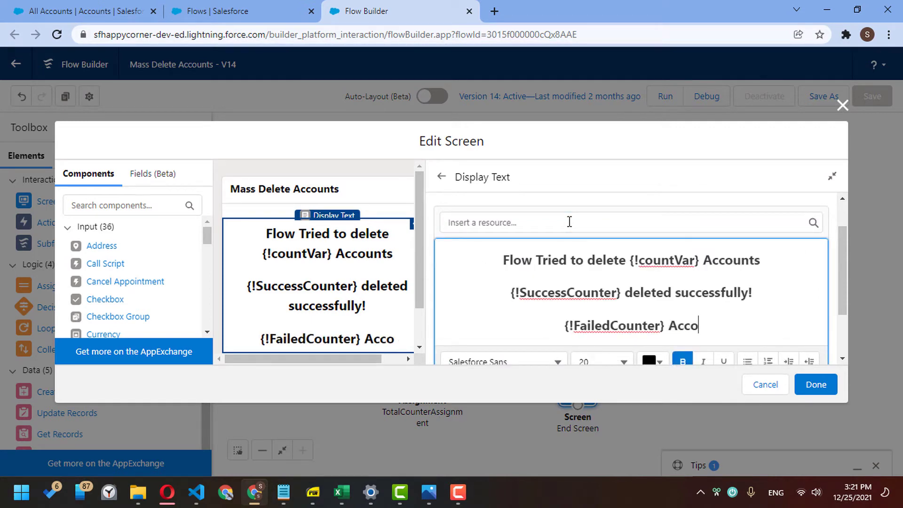
pyautogui.write('unts c')
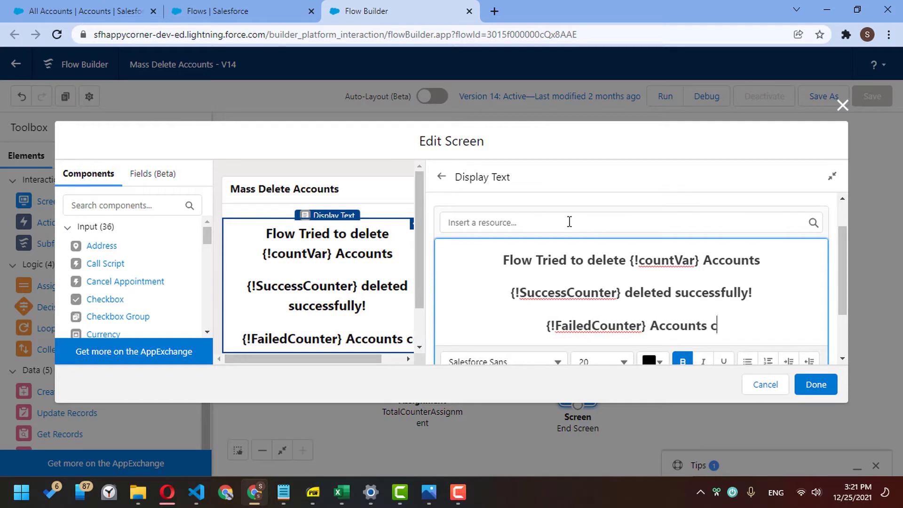
pyautogui.write('ouldne')
pyautogui.press('BackSpace')
pyautogui.press('BackSpace')
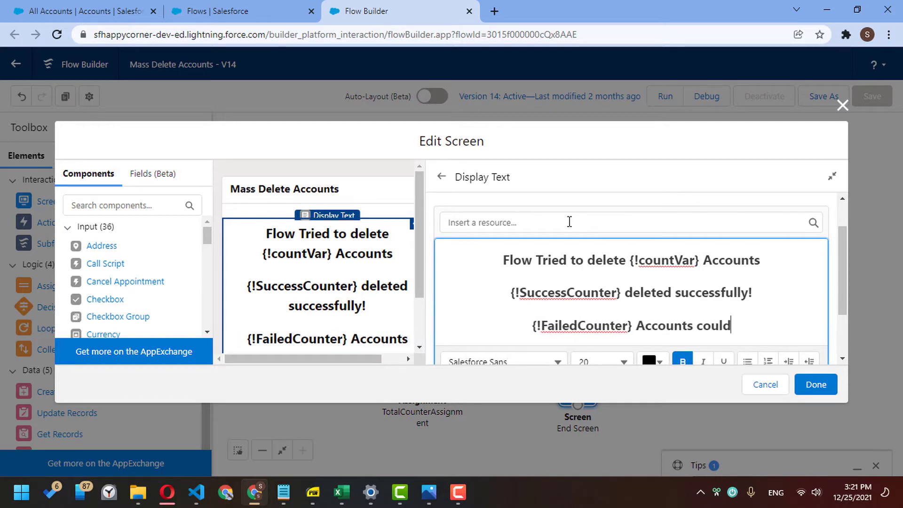
pyautogui.write("n't be ")
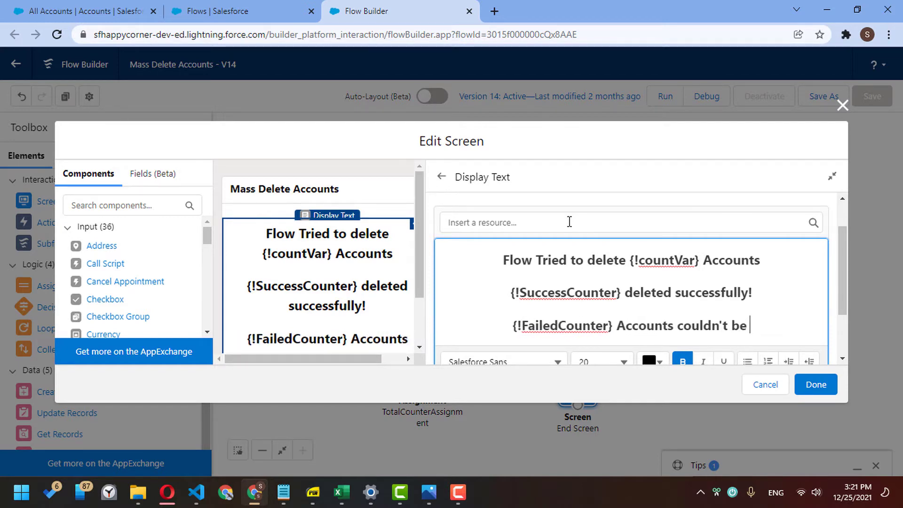
pyautogui.write('deleted!')
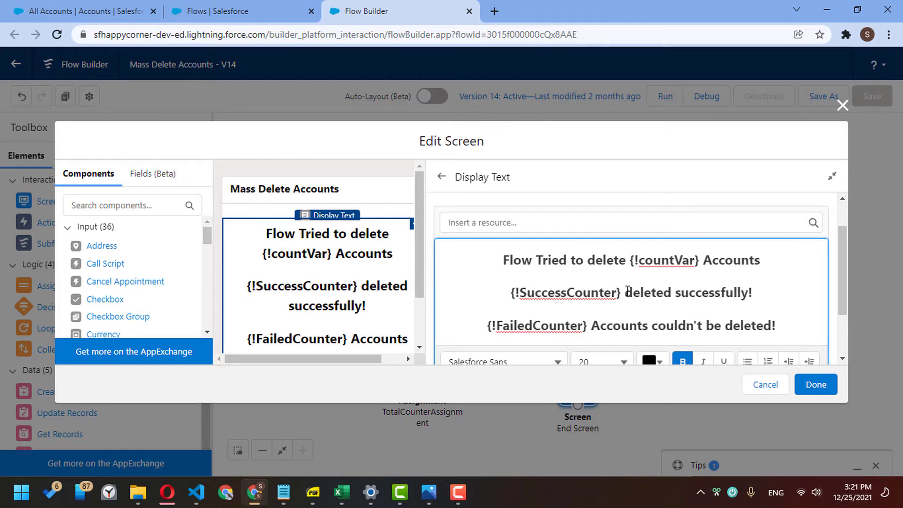
# - Insert 'Accounts' into the success line and end the failure line with ', please check below errors for more details!'
pyautogui.click(627, 292)
pyautogui.write('Accou')
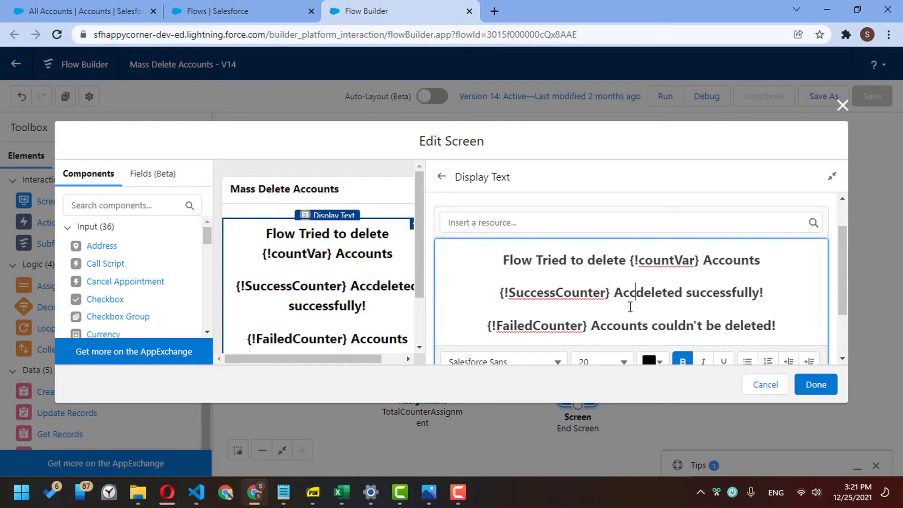
pyautogui.write('nts')
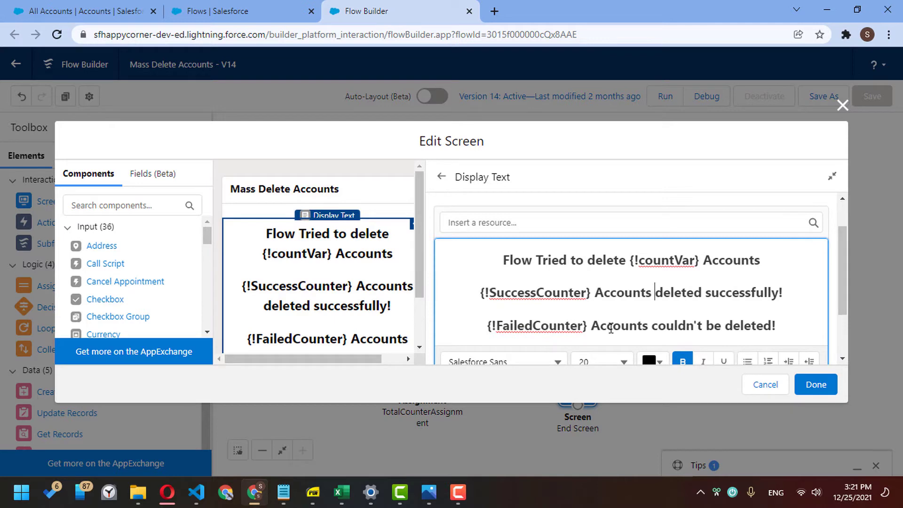
pyautogui.click(778, 326)
pyautogui.press('BackSpace')
pyautogui.write(', please')
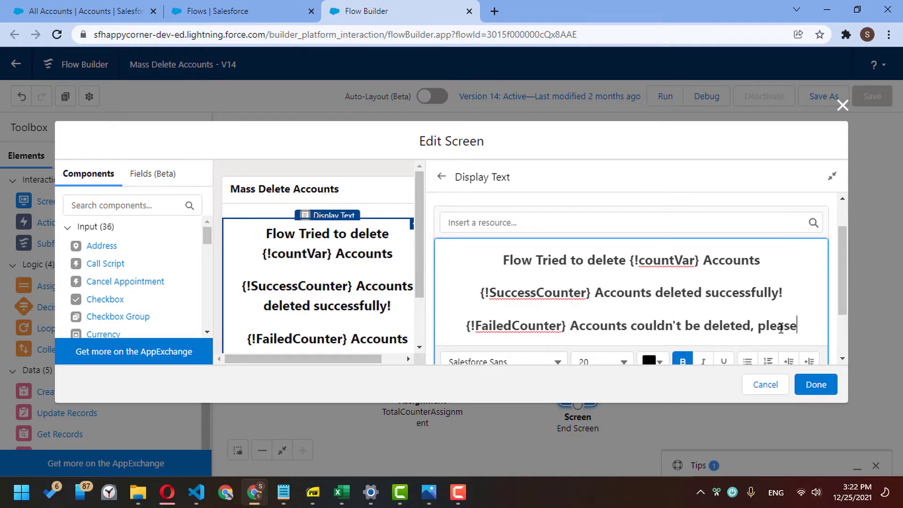
pyautogui.write(' check')
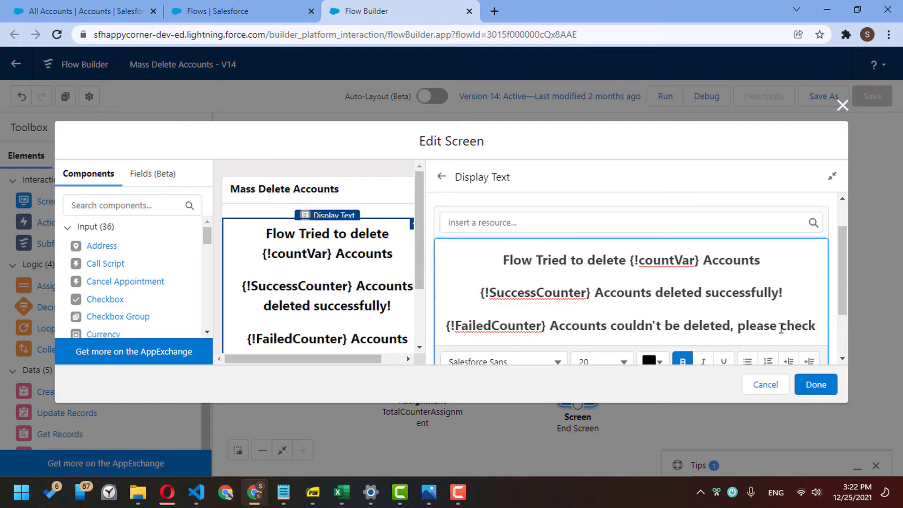
pyautogui.write(' beloww')
pyautogui.press('BackSpace')
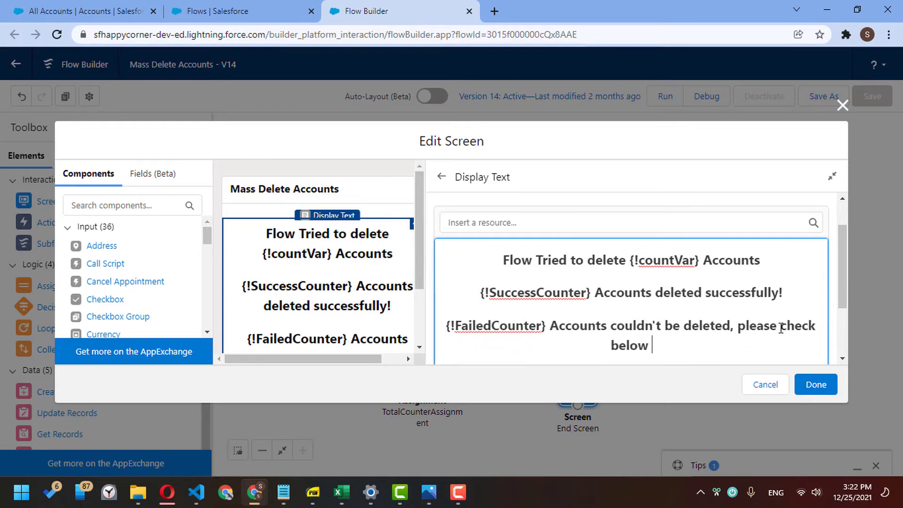
pyautogui.write('errors')
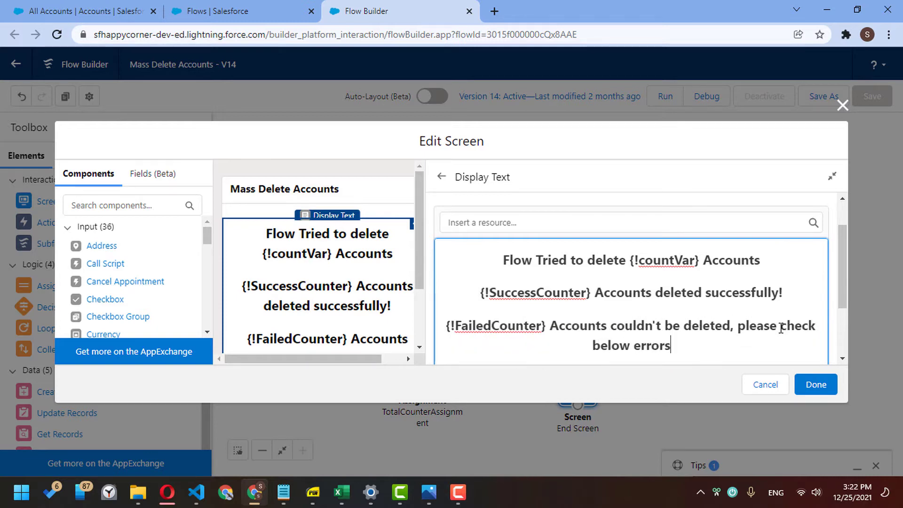
pyautogui.write(' for more det')
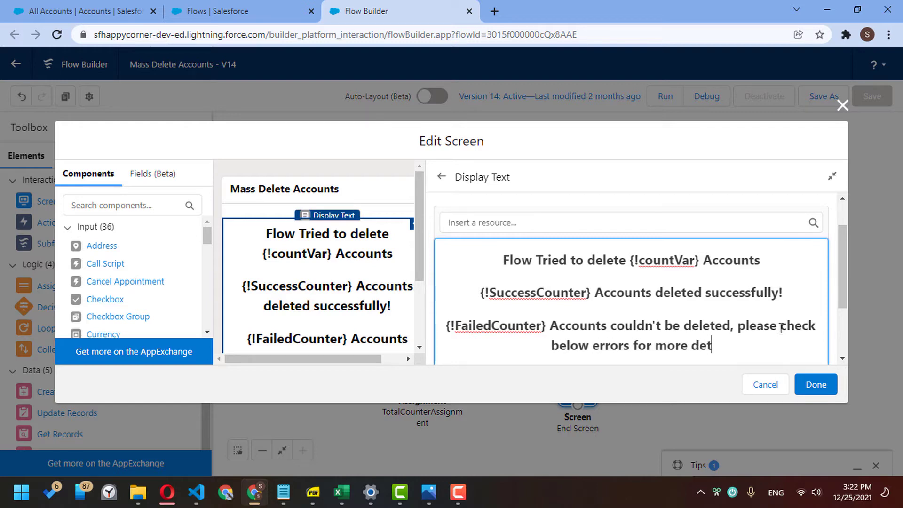
pyautogui.write('ails')
pyautogui.write('!')
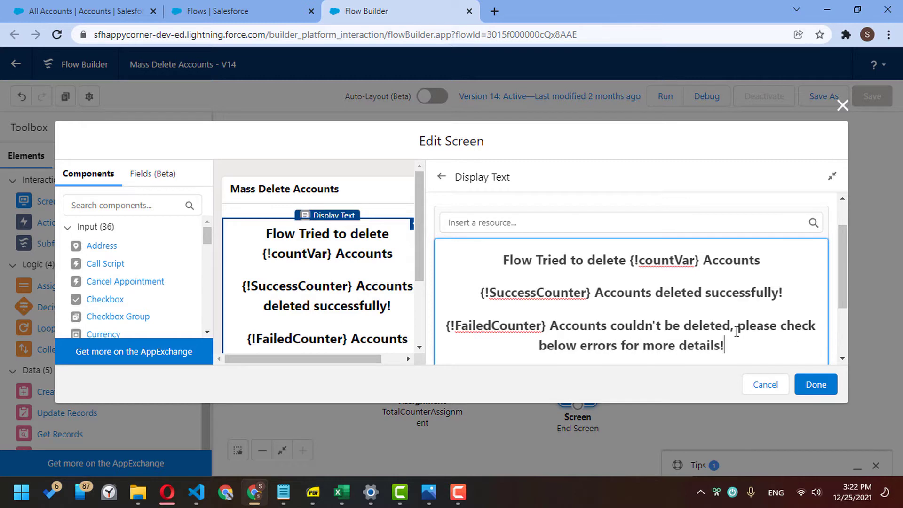
pyautogui.click(843, 335)
pyautogui.moveTo(843, 335); pyautogui.dragTo(842, 315)
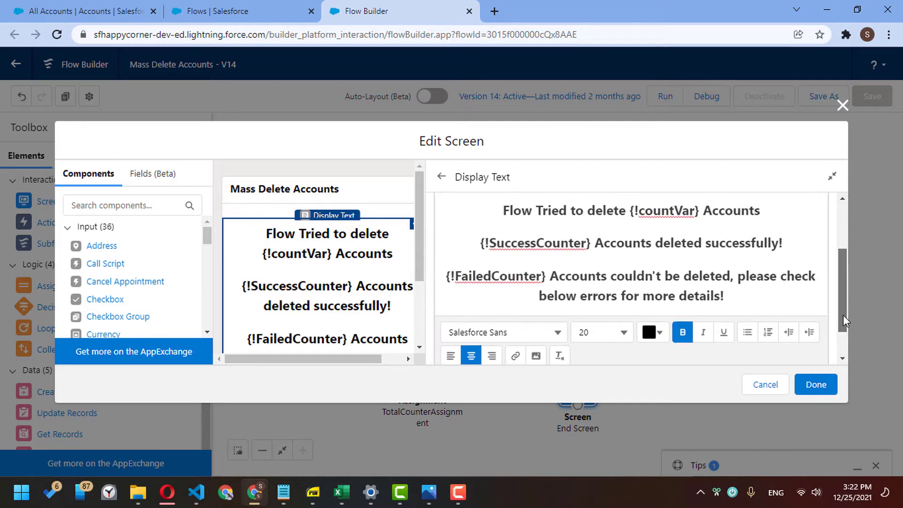
# - Confirm the End Screen edits, save the flow as new version V15, and activate it
pyautogui.click(820, 386)
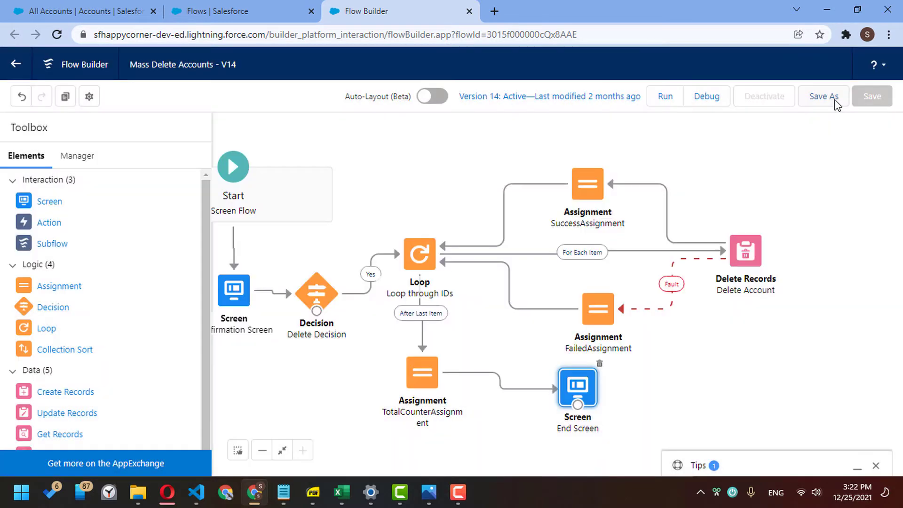
pyautogui.click(833, 96)
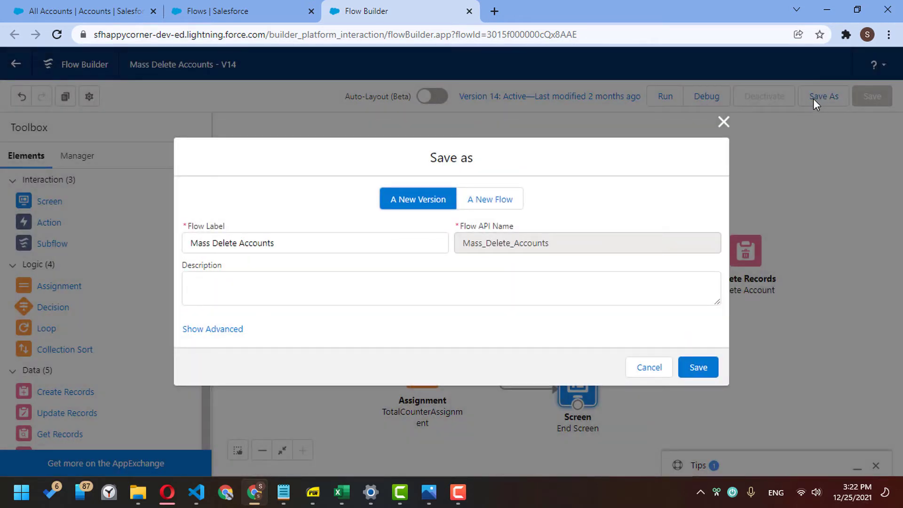
pyautogui.click(708, 379)
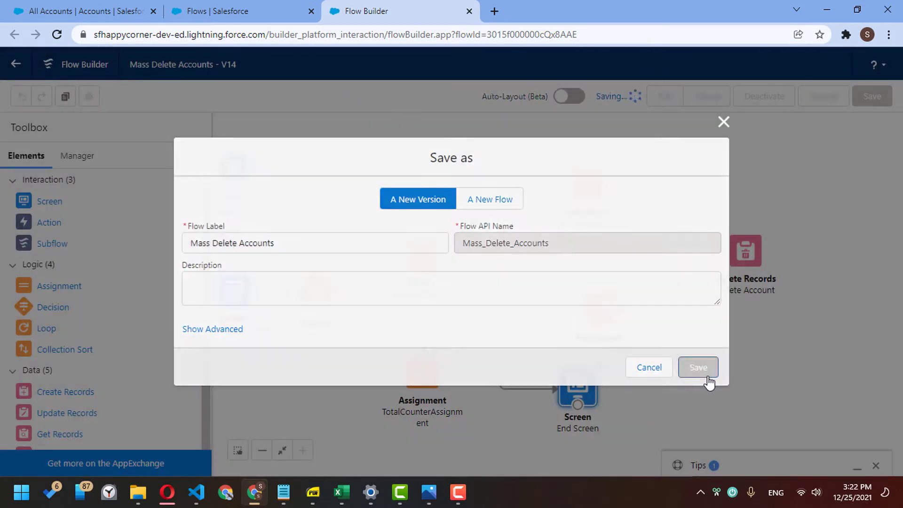
pyautogui.click(755, 99)
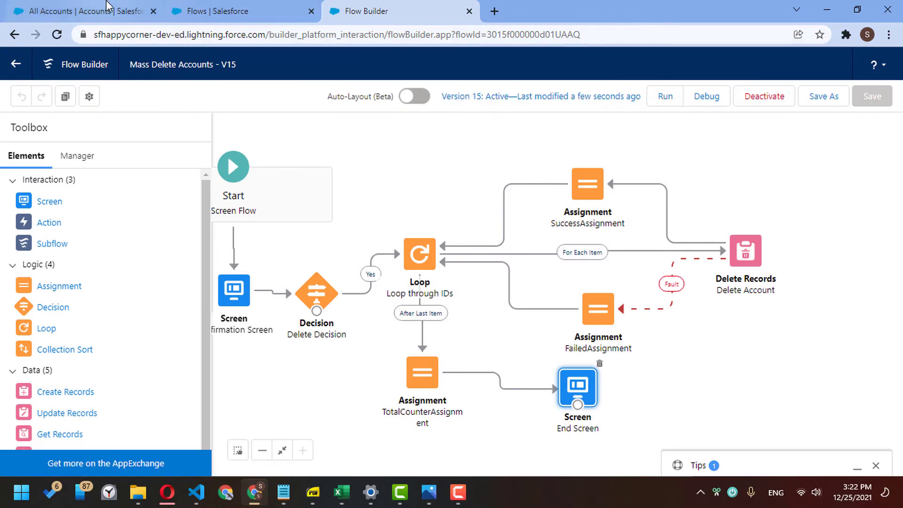
pyautogui.click(98, 11)
# - Select zz Test Account 47, 46 and 45 and run Mass Delete, confirming with Yes
pyautogui.click(59, 204)
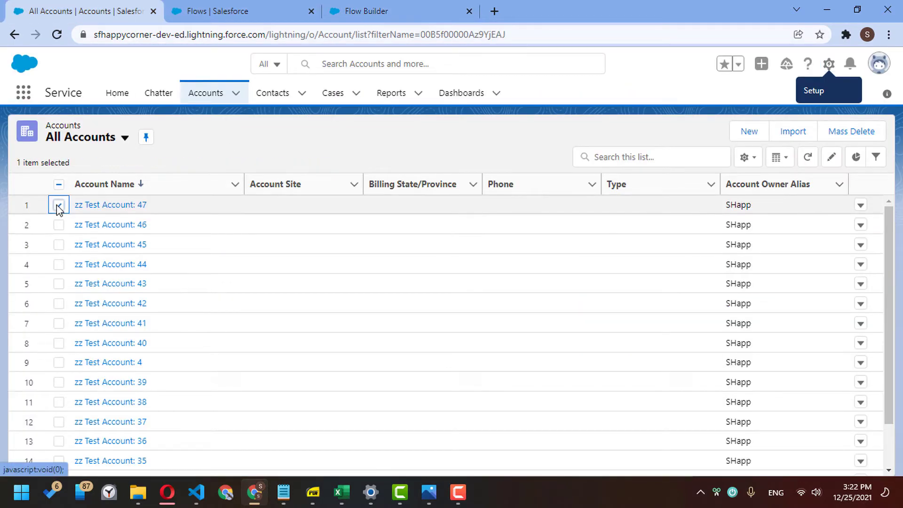
pyautogui.click(59, 225)
pyautogui.click(60, 244)
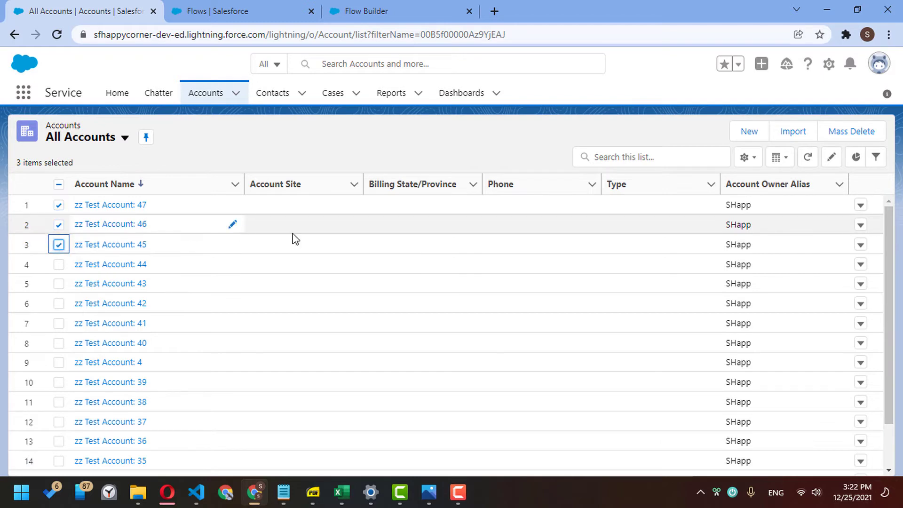
pyautogui.click(870, 137)
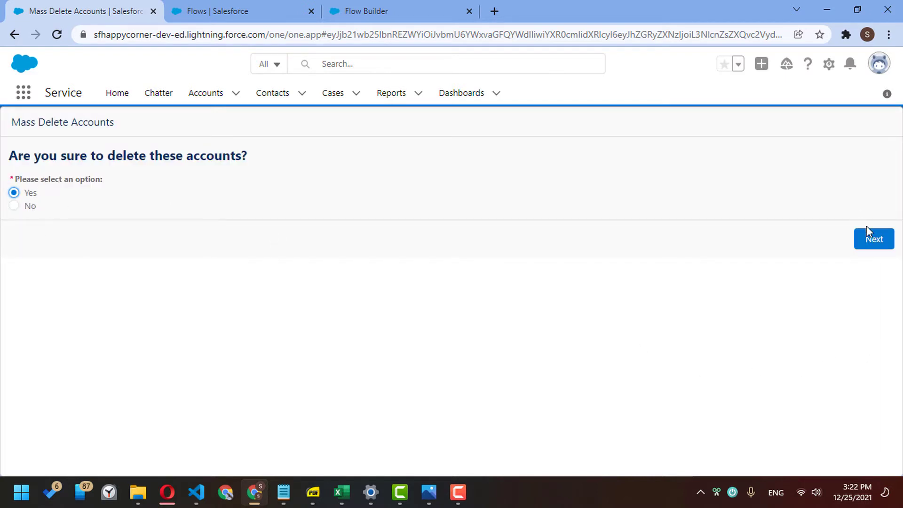
pyautogui.click(874, 245)
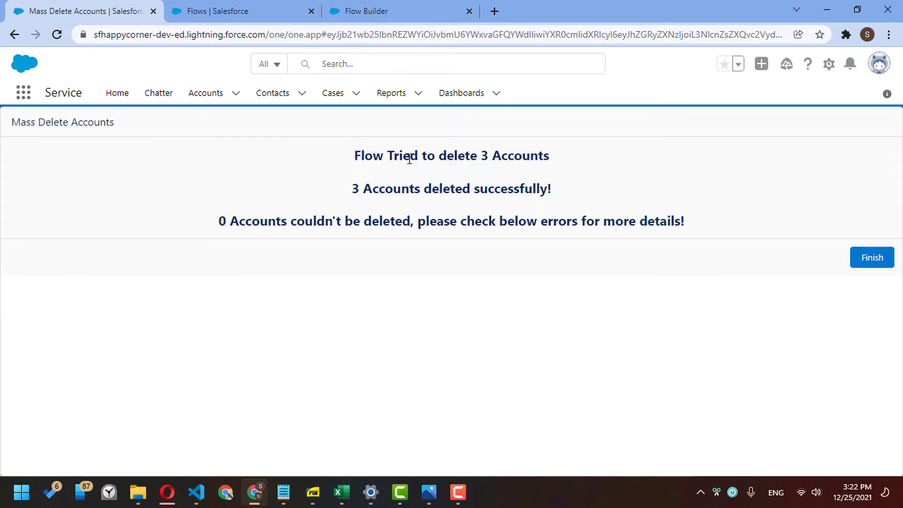
# - Review the end screen counts: 3 deleted successfully, 0 couldn't be deleted
pyautogui.moveTo(409, 159); pyautogui.dragTo(511, 190)
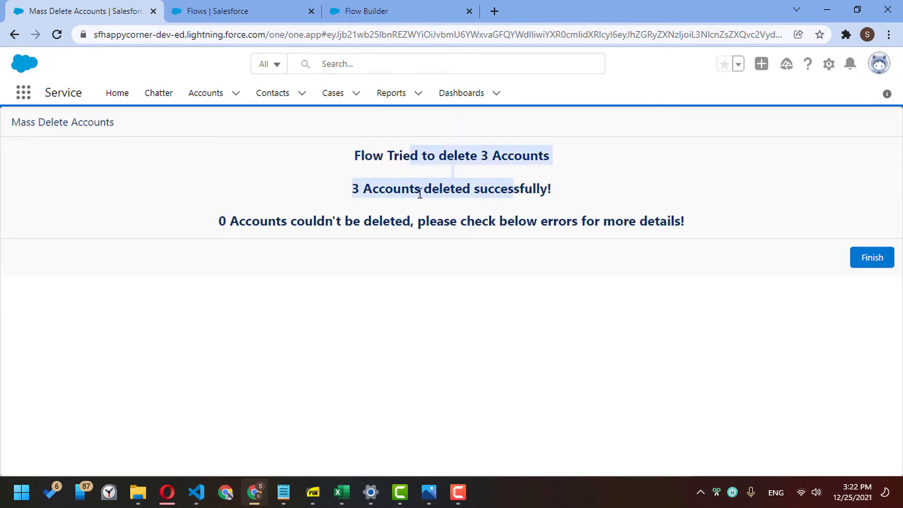
pyautogui.click(379, 184)
pyautogui.moveTo(394, 189); pyautogui.dragTo(426, 209)
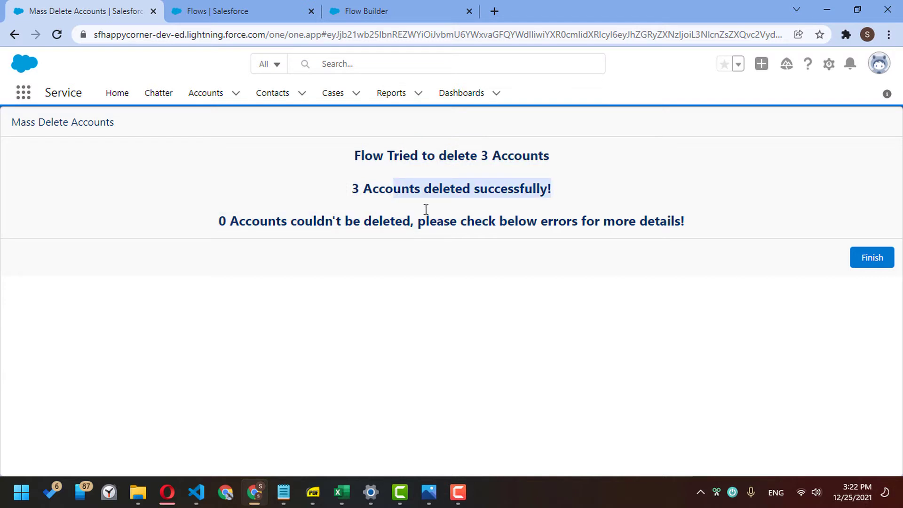
pyautogui.moveTo(279, 221); pyautogui.dragTo(589, 226)
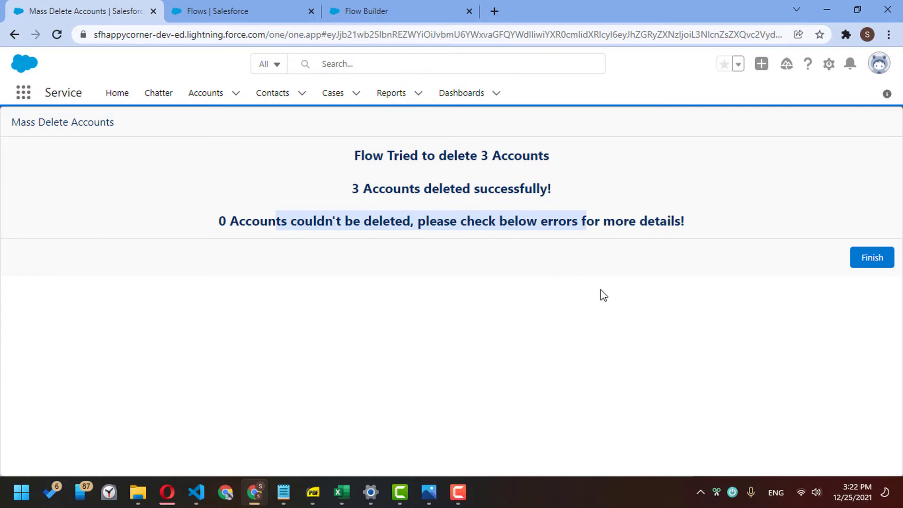
pyautogui.click(367, 11)
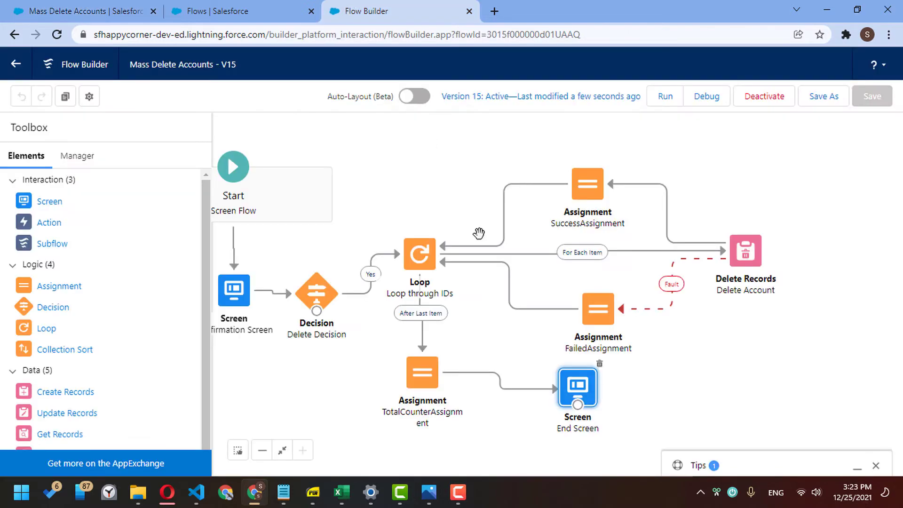
# - Colour the End Screen's {!FailedCounter} paragraph red (#FF0000)
pyautogui.doubleClick(576, 385)
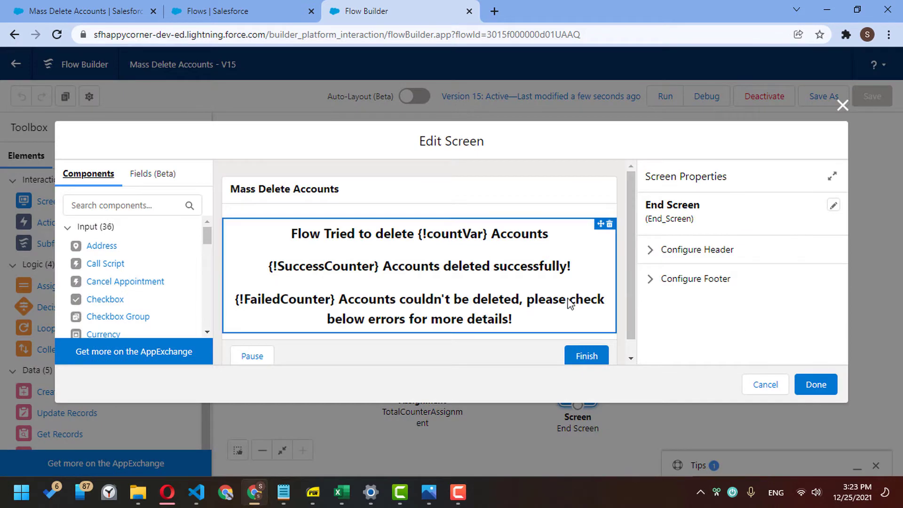
pyautogui.click(571, 302)
pyautogui.scroll(-2, 736, 350)
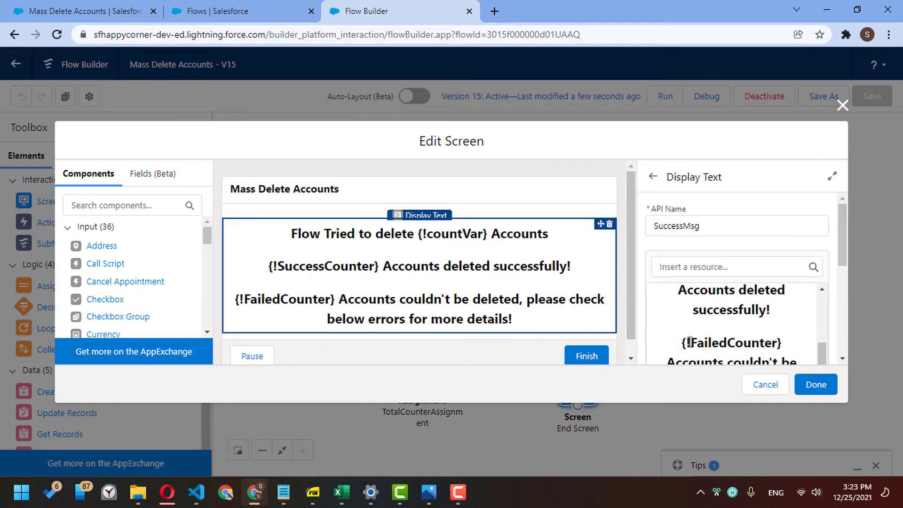
pyautogui.moveTo(689, 342); pyautogui.dragTo(809, 267)
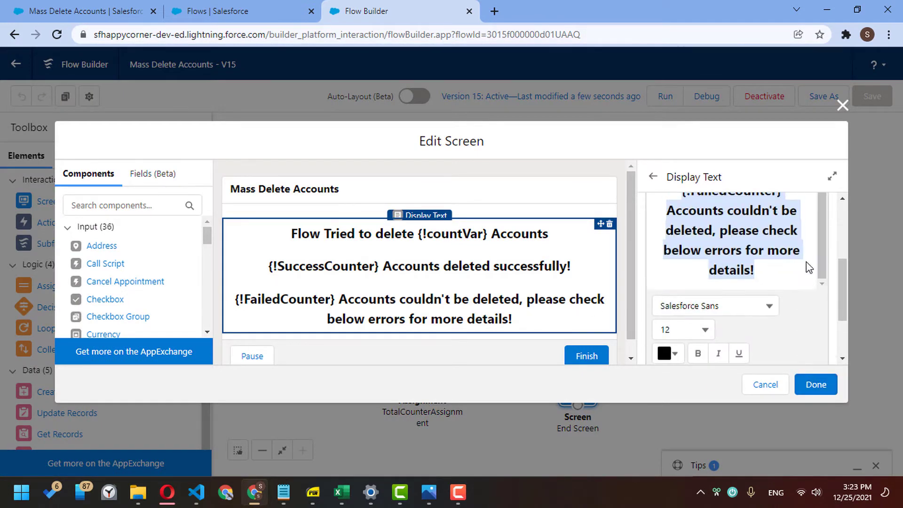
pyautogui.click(780, 282)
pyautogui.click(840, 283)
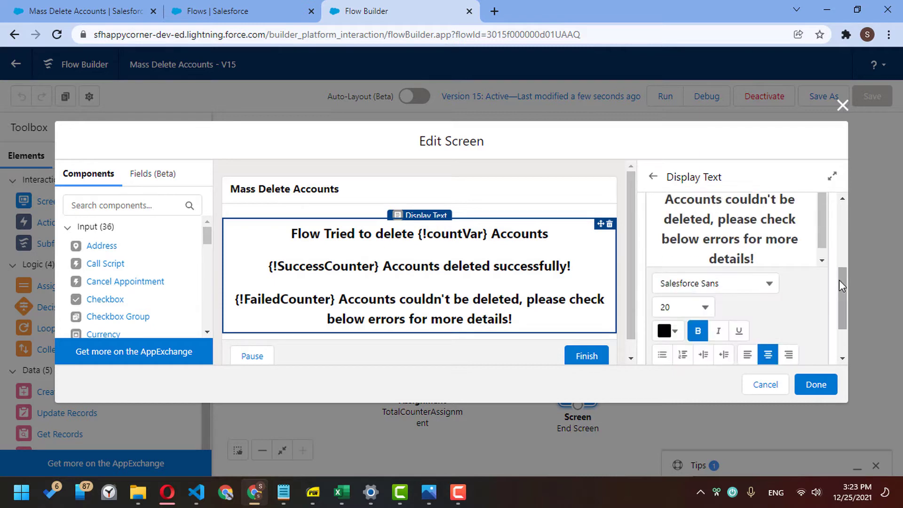
pyautogui.click(803, 259)
pyautogui.scroll(1, 820, 239)
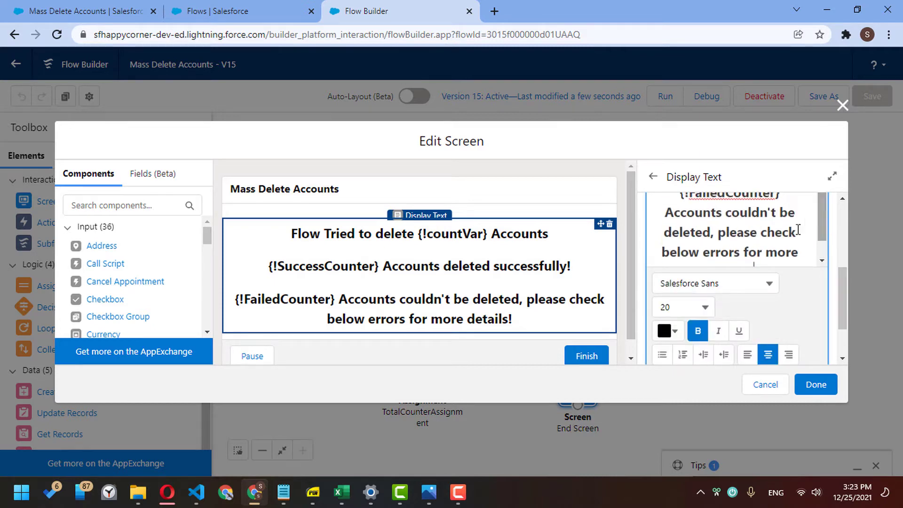
pyautogui.tripleClick(676, 199)
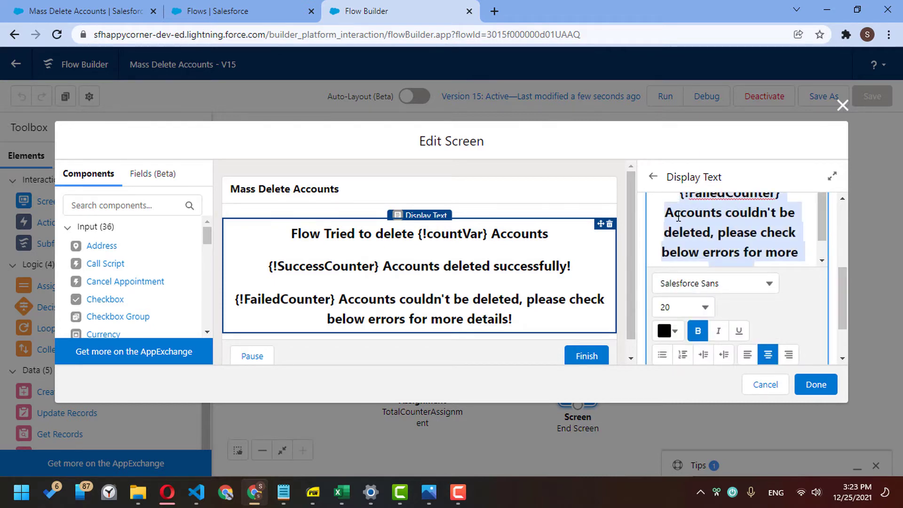
pyautogui.click(673, 330)
pyautogui.moveTo(777, 190); pyautogui.dragTo(805, 155)
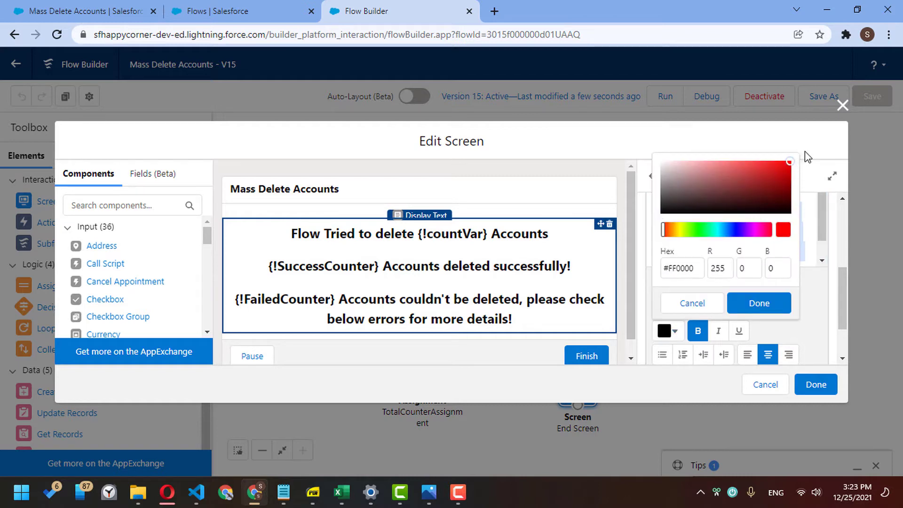
pyautogui.click(771, 303)
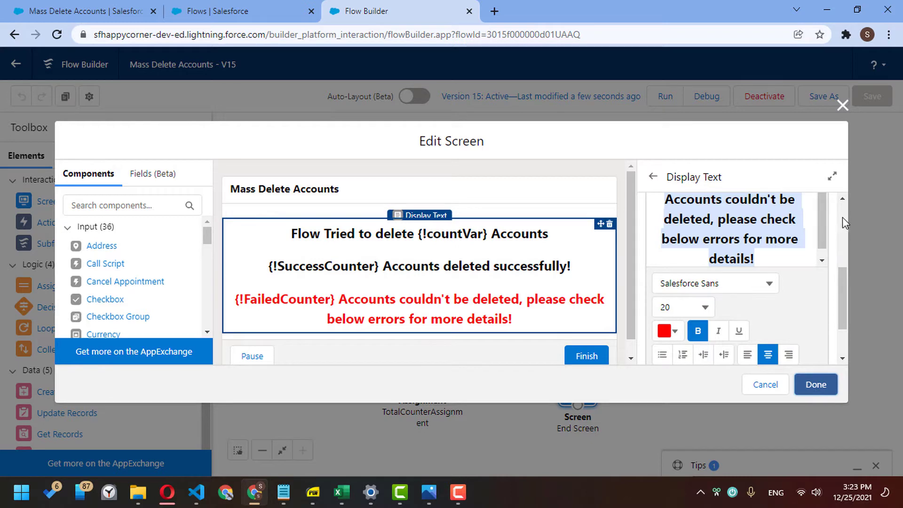
pyautogui.click(842, 200)
pyautogui.click(843, 200)
pyautogui.click(783, 248)
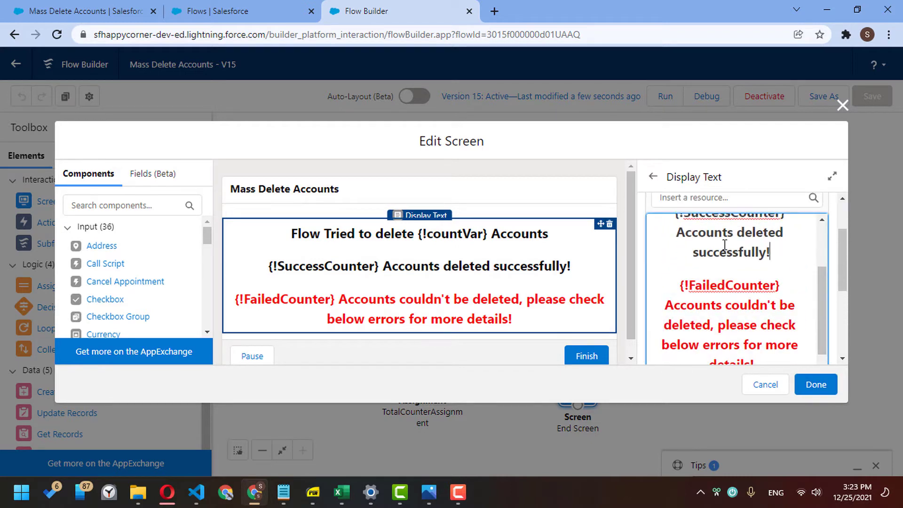
# - Colour the {!SuccessCounter} paragraph dark green (#007300) and save the End Screen
pyautogui.scroll(2, 725, 245)
pyautogui.tripleClick(671, 285)
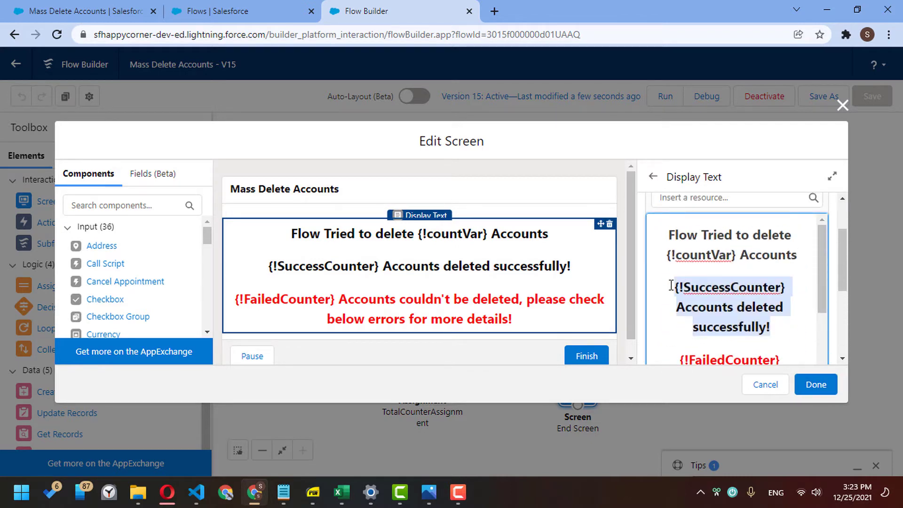
pyautogui.scroll(-3, 842, 259)
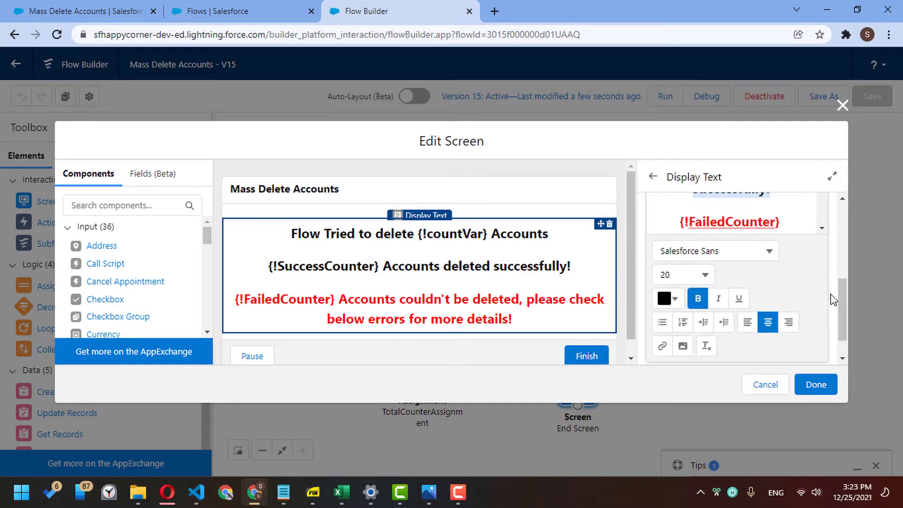
pyautogui.click(667, 299)
pyautogui.click(697, 385)
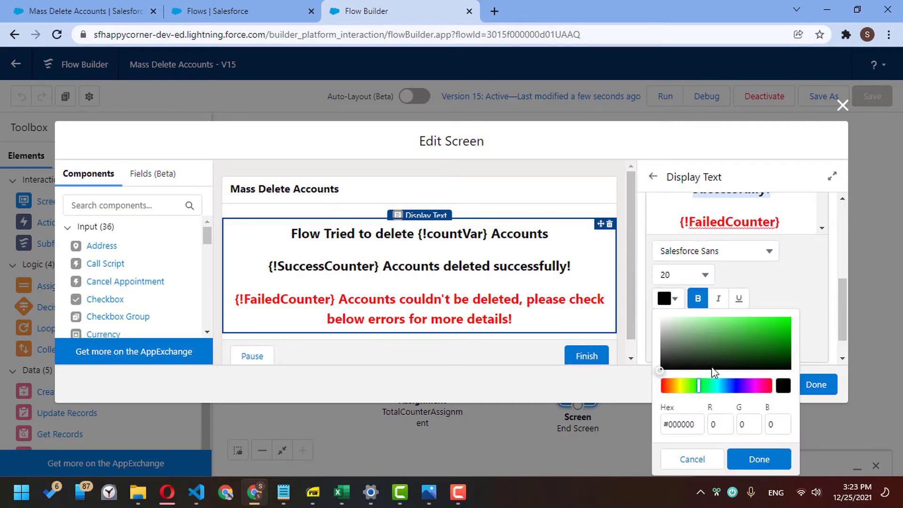
pyautogui.moveTo(788, 333); pyautogui.dragTo(790, 346)
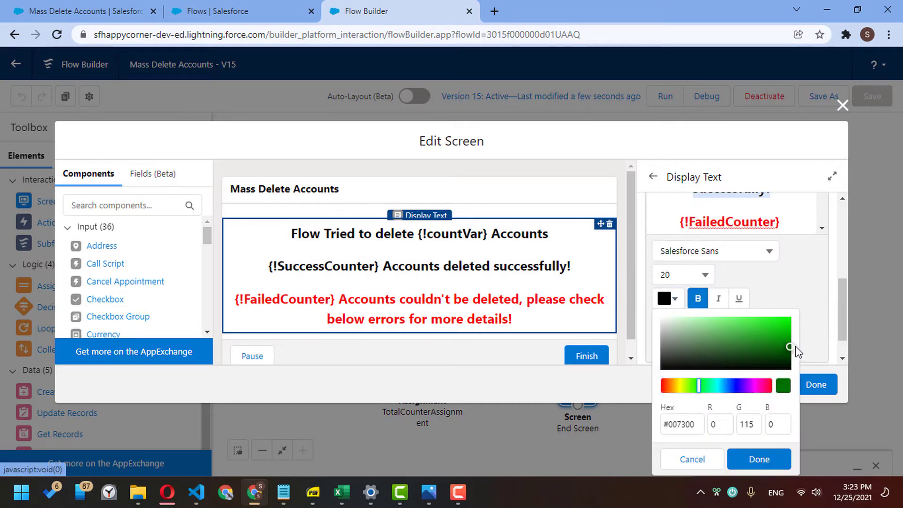
pyautogui.click(759, 459)
pyautogui.click(815, 384)
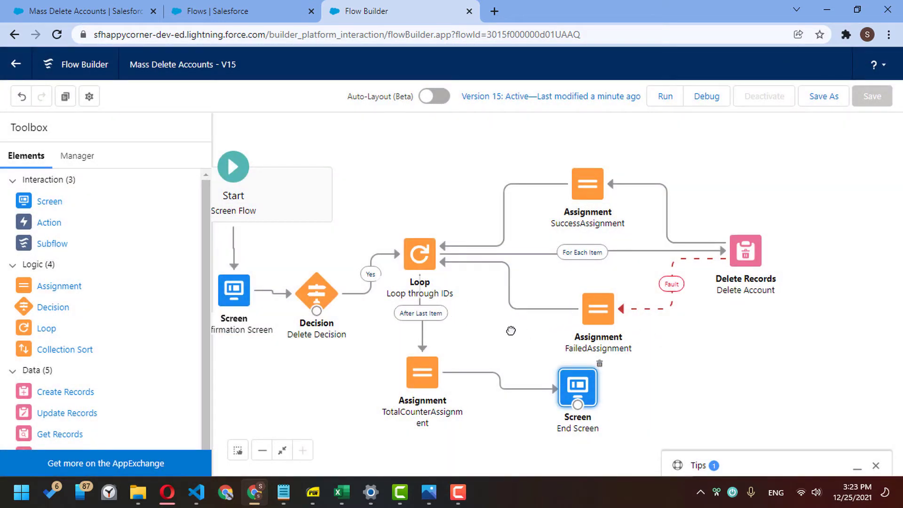
# - Drag TotalCounterAssignment and End Screen into alignment so the connectors run straight
pyautogui.moveTo(510, 329); pyautogui.dragTo(453, 315)
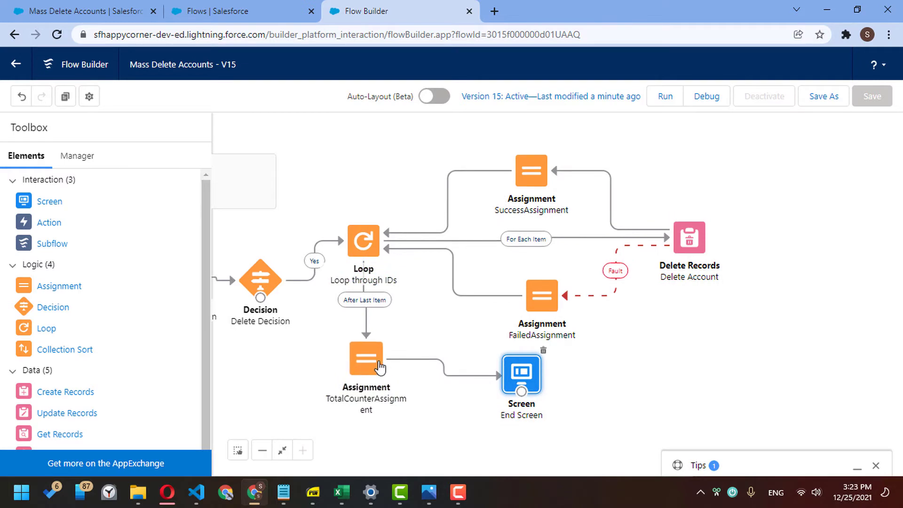
pyautogui.moveTo(382, 371); pyautogui.dragTo(379, 398)
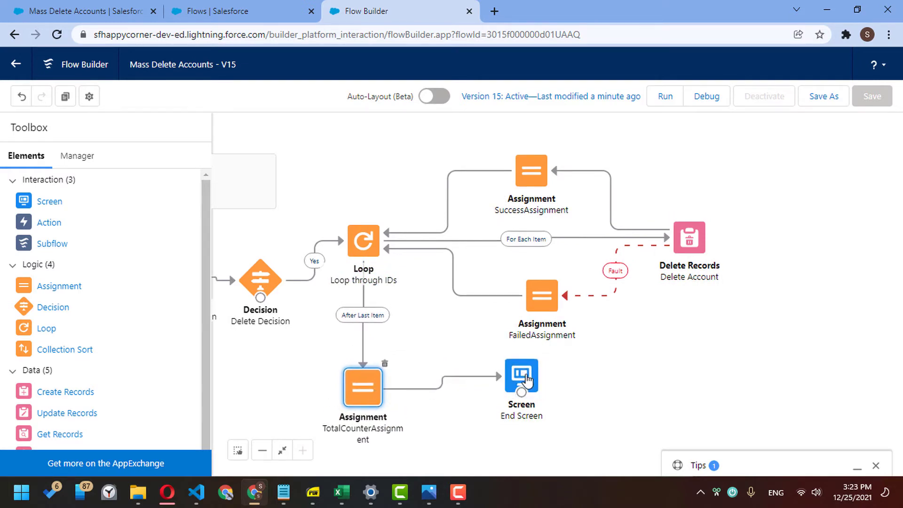
pyautogui.moveTo(521, 379); pyautogui.dragTo(530, 388)
pyautogui.moveTo(588, 372); pyautogui.dragTo(566, 365)
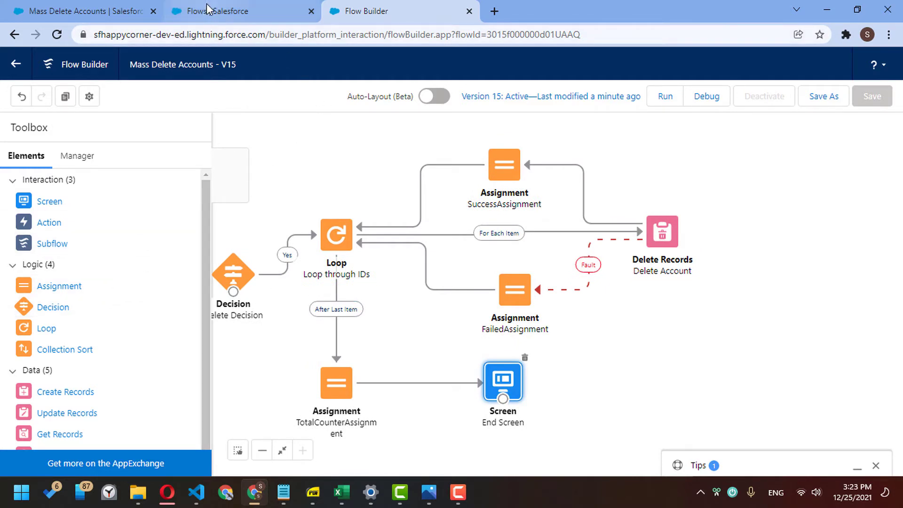
pyautogui.click(132, 9)
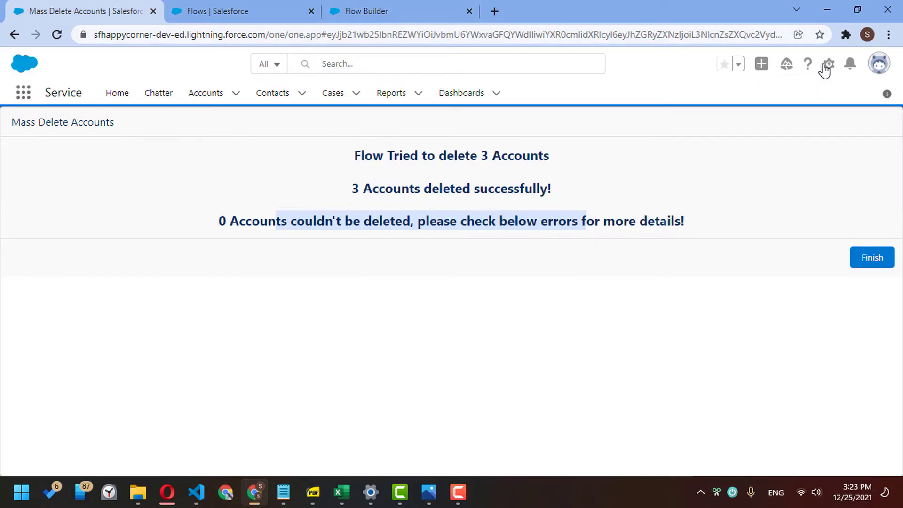
# - In Developer Console, try a new Account Apex trigger, dismissing the duplicate-name error
pyautogui.click(829, 66)
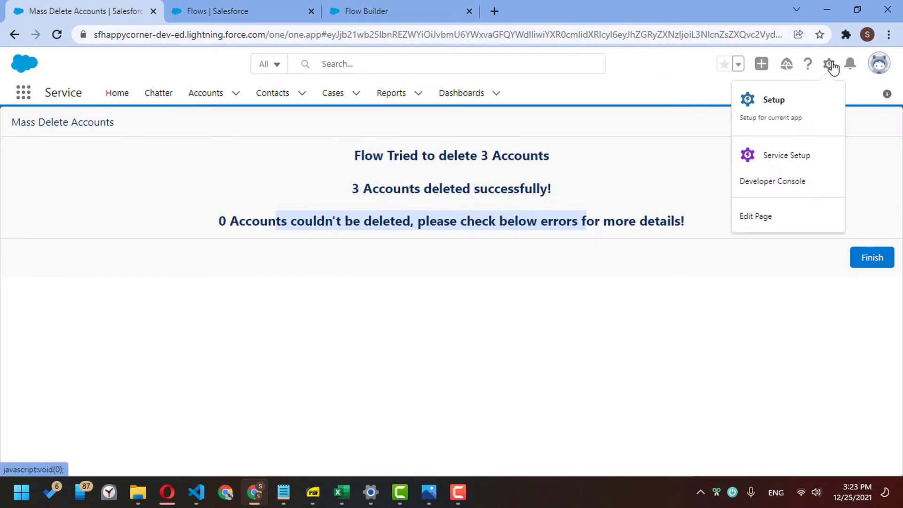
pyautogui.click(810, 183)
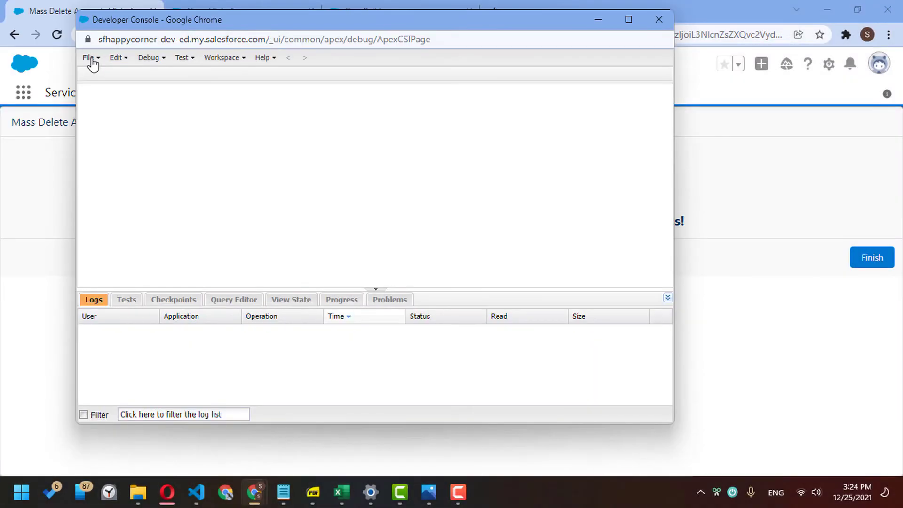
pyautogui.click(90, 59)
pyautogui.moveTo(103, 80)
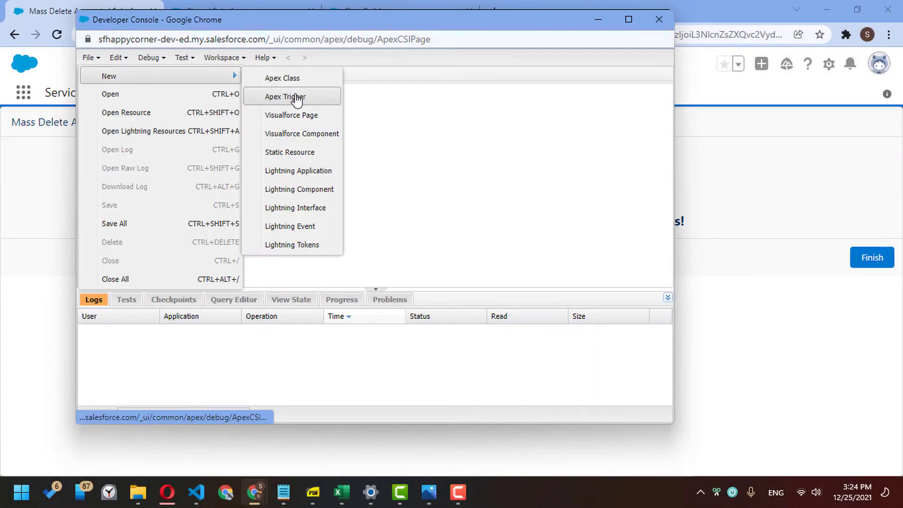
pyautogui.click(296, 97)
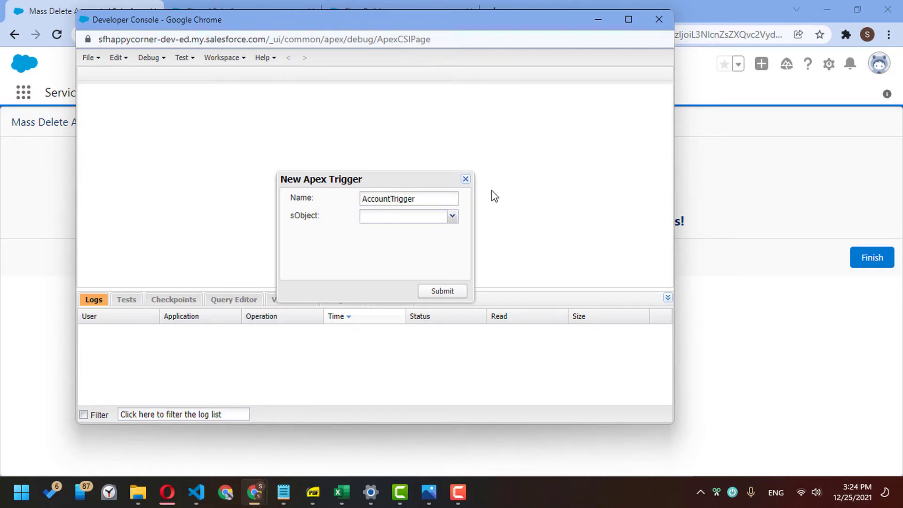
pyautogui.click(452, 216)
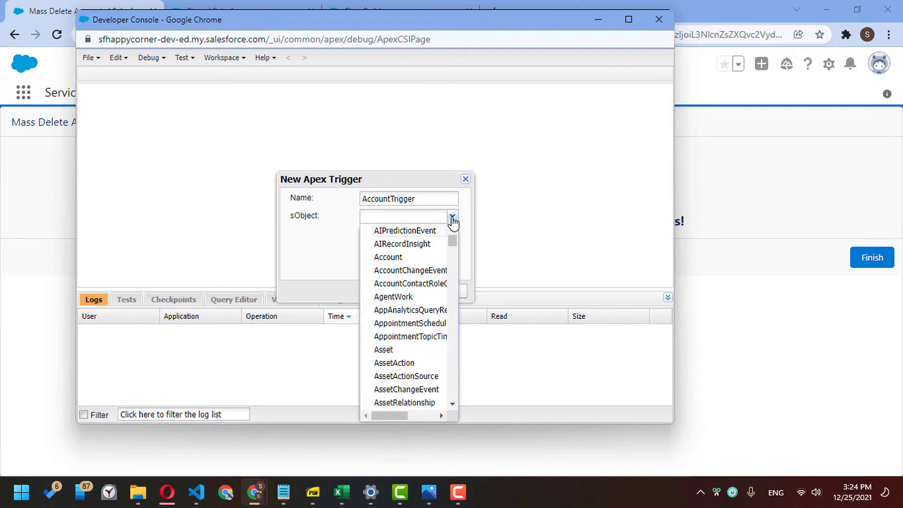
pyautogui.click(429, 261)
pyautogui.click(433, 287)
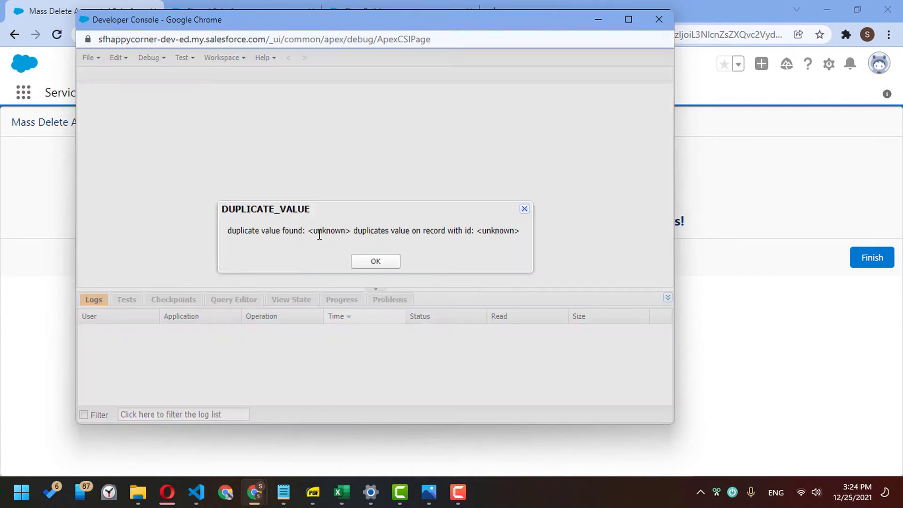
pyautogui.click(374, 262)
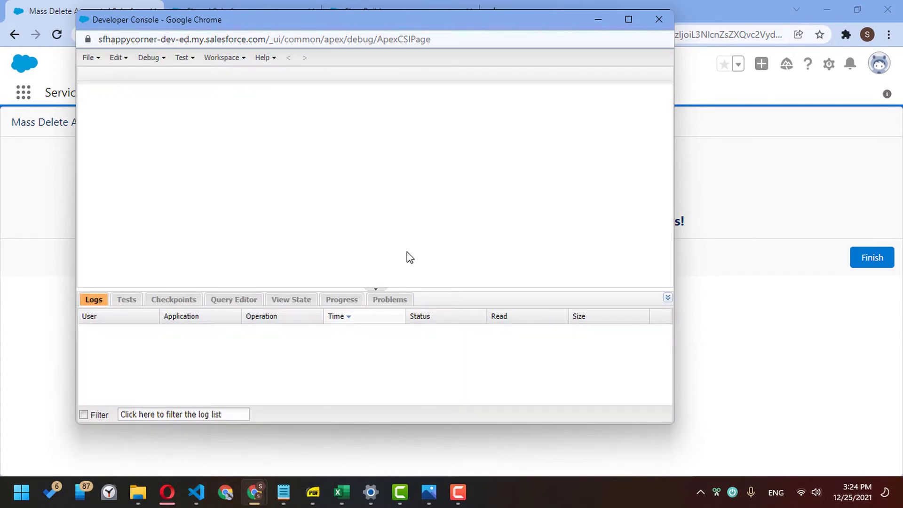
# - Create AccountTrigger2 on Account and change its event from before insert to before delete
pyautogui.click(91, 57)
pyautogui.moveTo(111, 78)
pyautogui.click(273, 97)
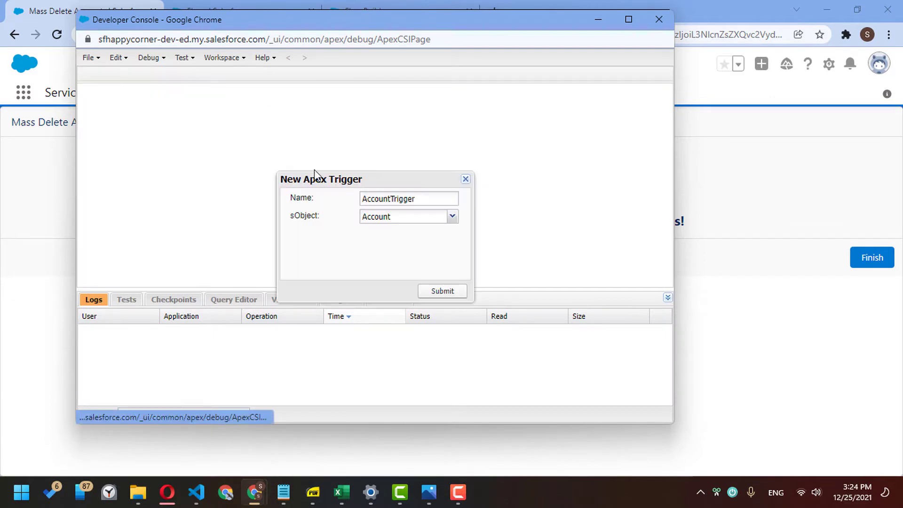
pyautogui.click(436, 201)
pyautogui.write('2')
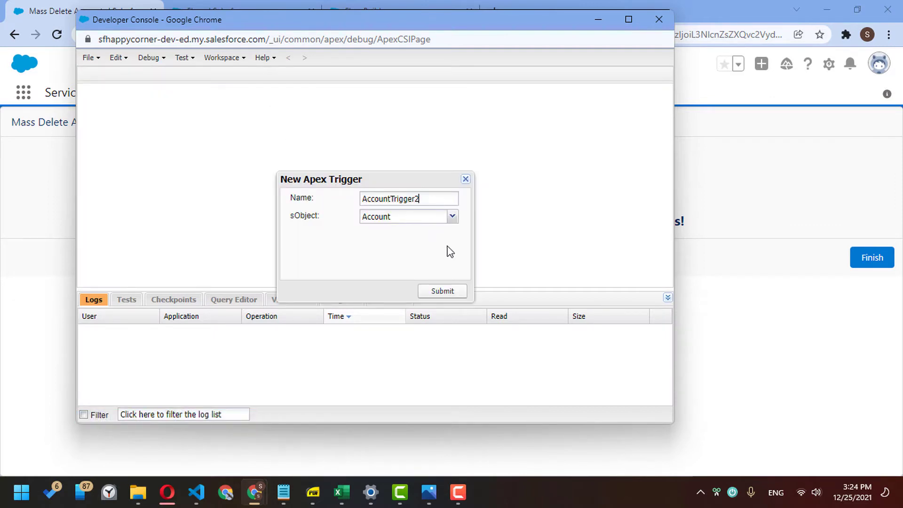
pyautogui.click(442, 285)
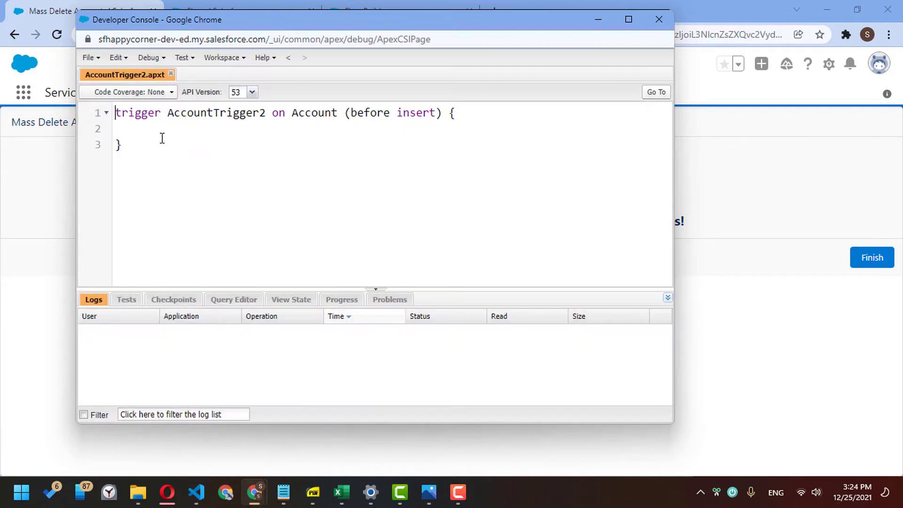
pyautogui.moveTo(278, 119); pyautogui.dragTo(427, 63)
pyautogui.doubleClick(412, 114)
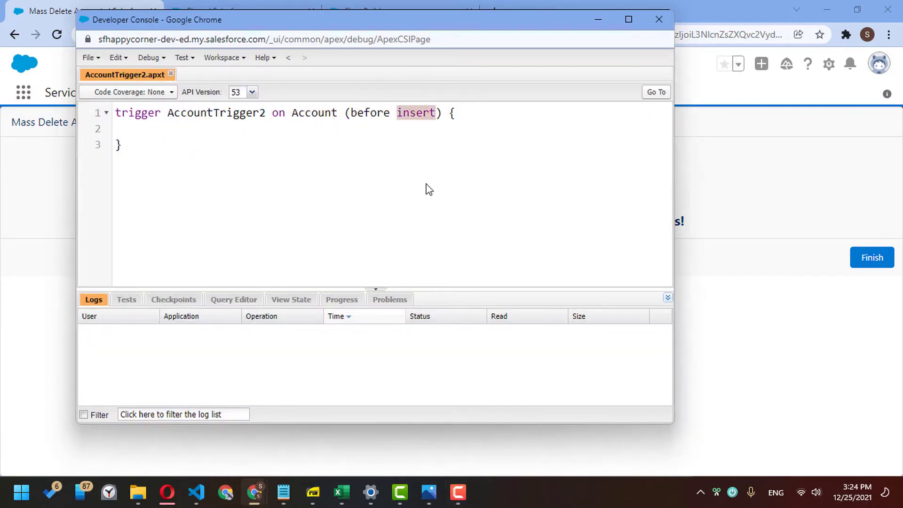
pyautogui.write('delete')
pyautogui.press('Down')
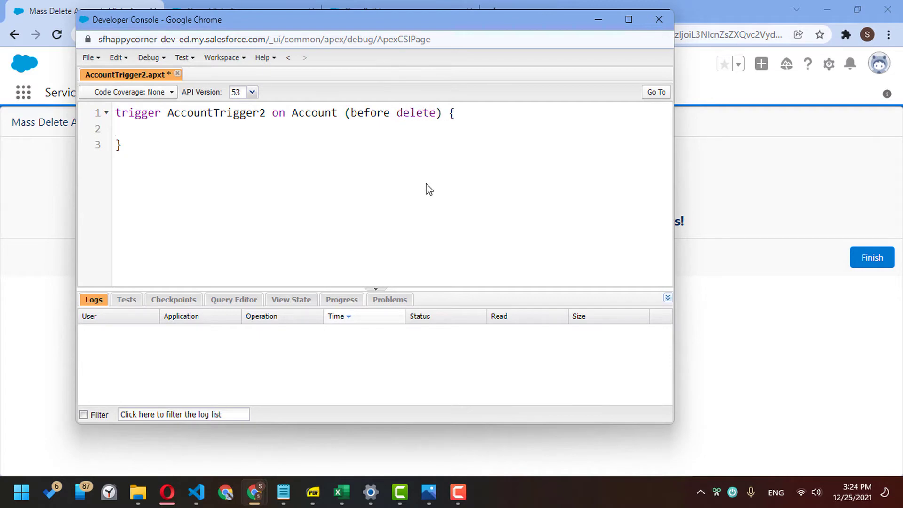
pyautogui.click(101, 5)
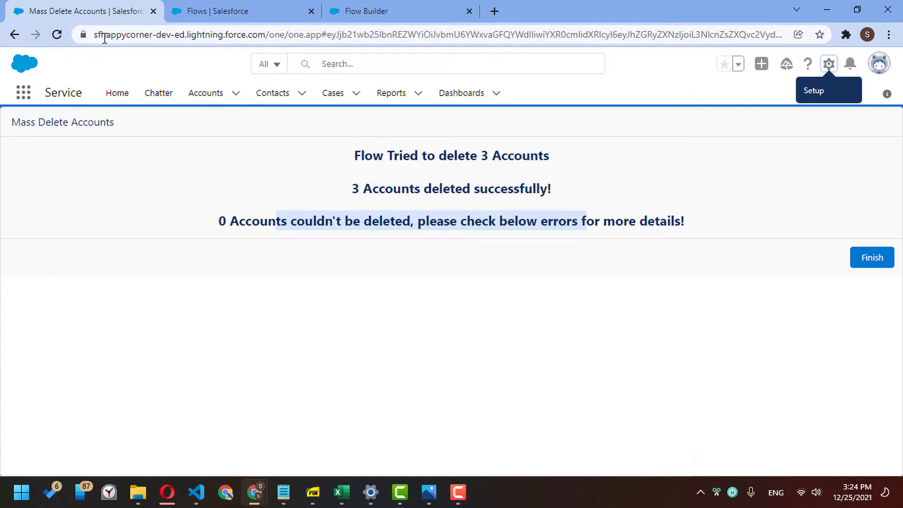
# - Open zz Test Account: 44's Details and inline-edit to reveal the Active picklist set to Yes
pyautogui.click(189, 93)
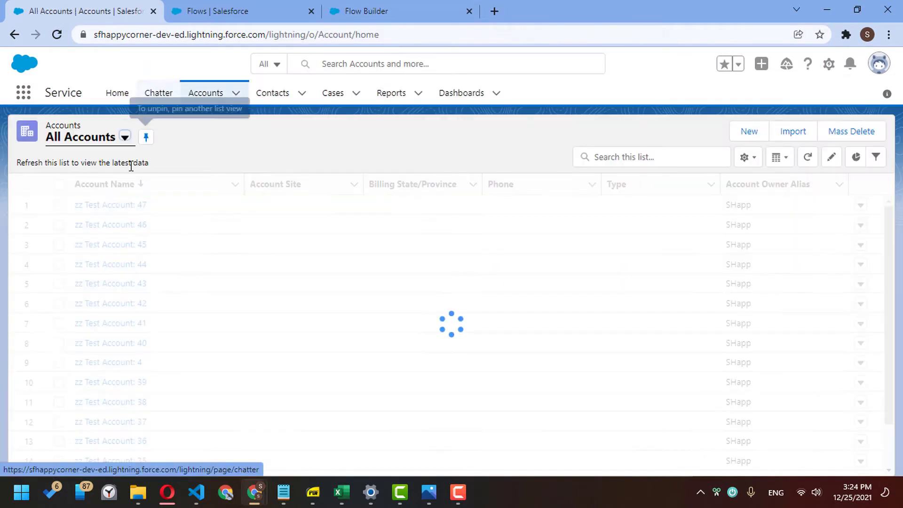
pyautogui.click(115, 207)
pyautogui.click(113, 221)
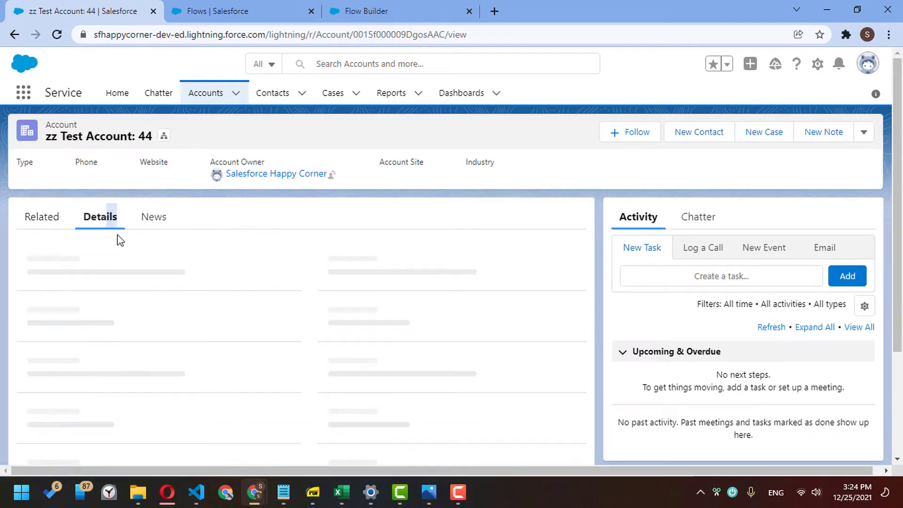
pyautogui.scroll(-3, 236, 299)
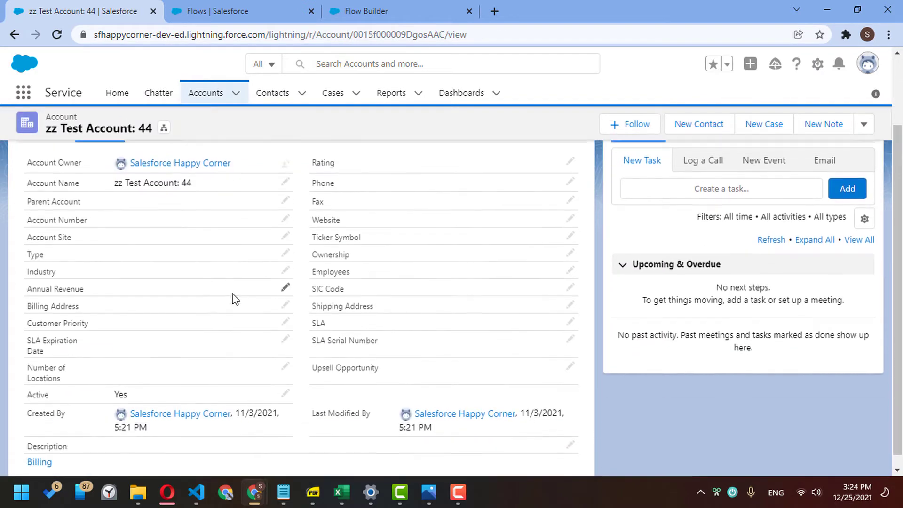
pyautogui.doubleClick(44, 395)
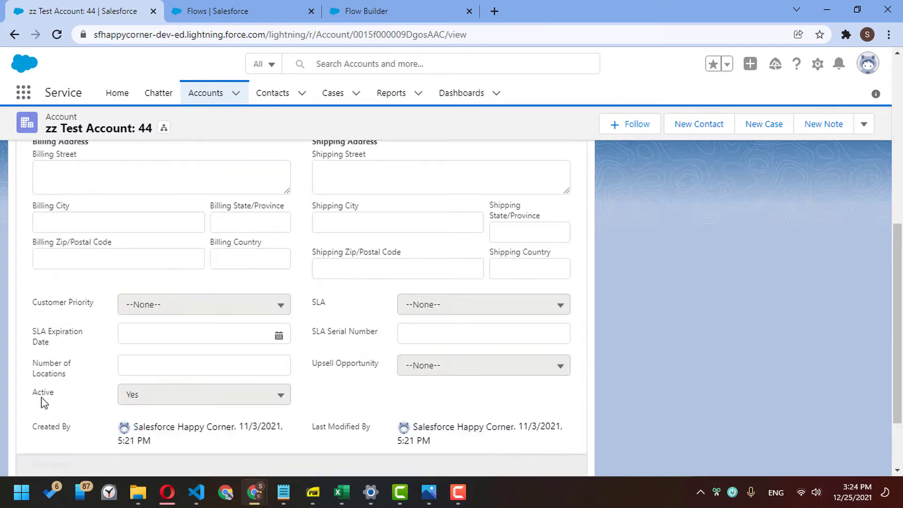
pyautogui.click(43, 393)
pyautogui.hotkey('alt', 'Tab')
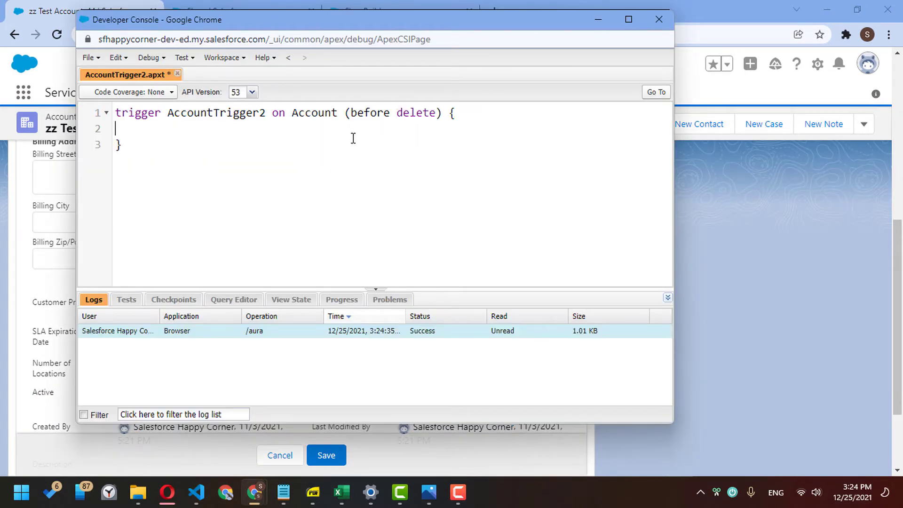
# - Add a for loop over trigger.old containing an if check that a.Active__c == 'Yes'
pyautogui.press('Return')
pyautogui.press('Down')
pyautogui.write('for(')
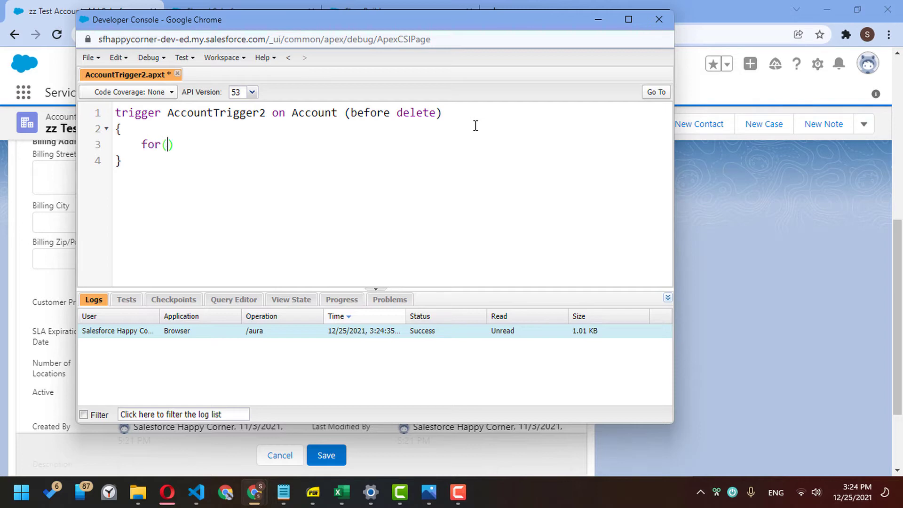
pyautogui.write('Account a : trigger.old')
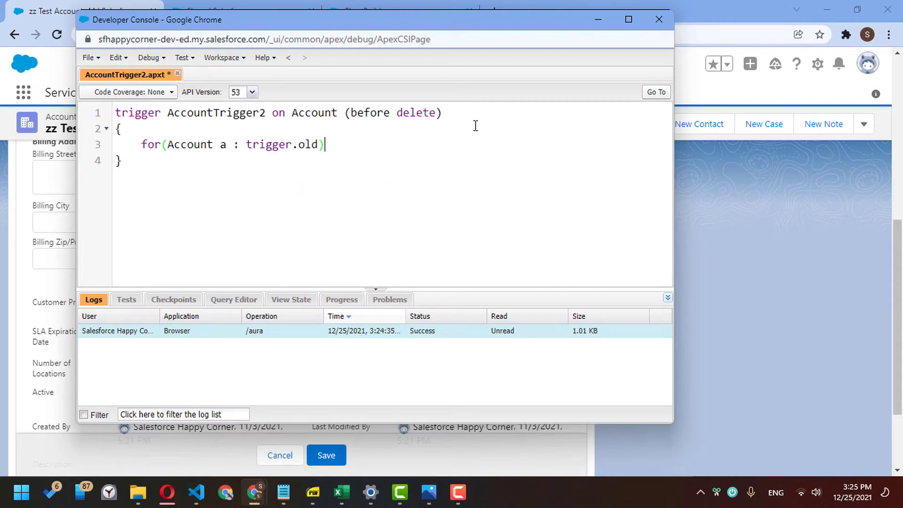
pyautogui.press('Return')
pyautogui.write('{')
pyautogui.press('Return')
pyautogui.write('if')
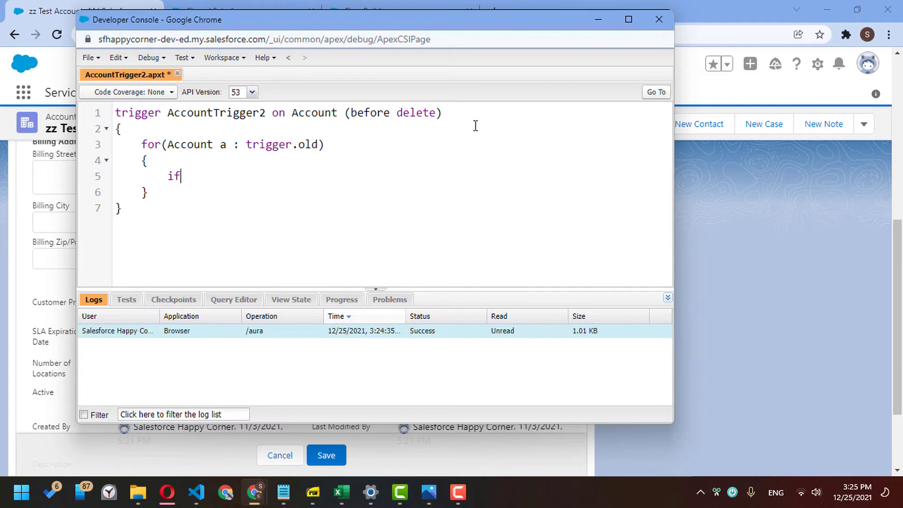
pyautogui.write('(a.')
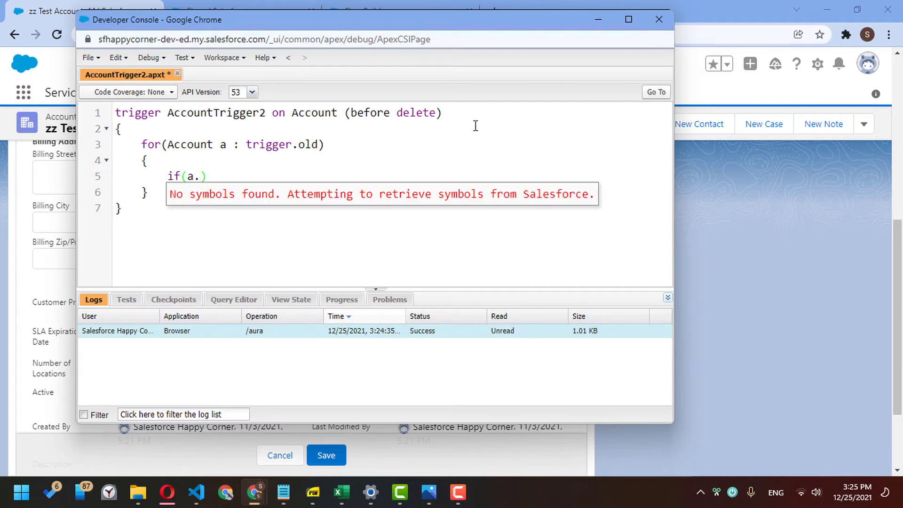
pyautogui.write('Active__c')
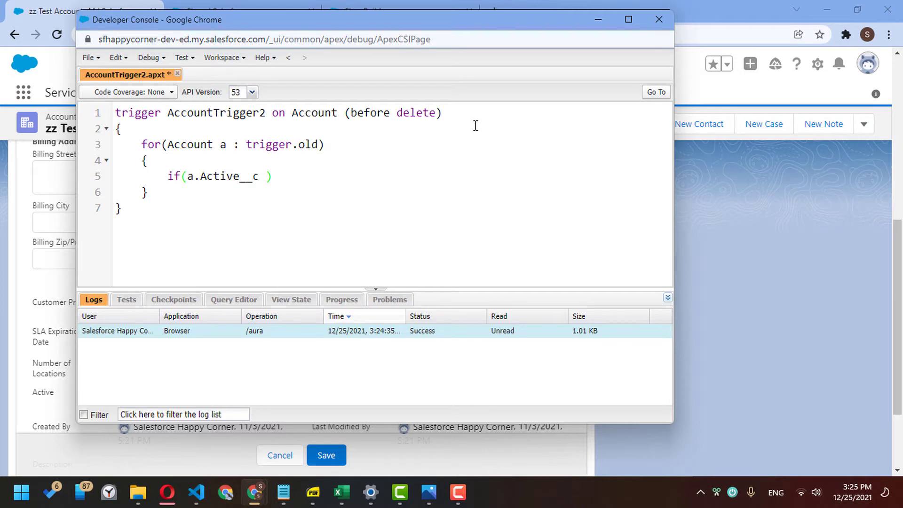
pyautogui.write(" == '")
pyautogui.press('BackSpace')
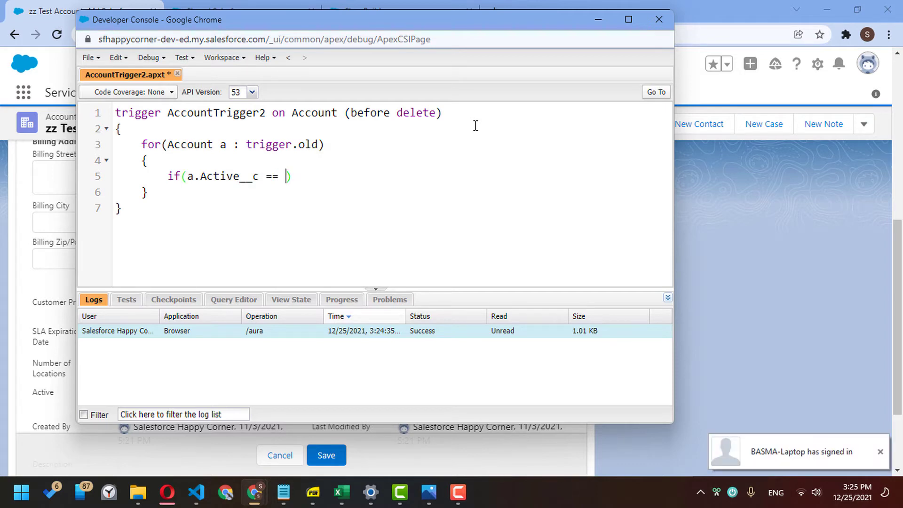
pyautogui.write("'Yes')")
# - Inside the if, call a.addError('Active Account Could not be deleted!'); and save the trigger
pyautogui.press('Return')
pyautogui.write('{')
pyautogui.press('Return')
pyautogui.write('a.')
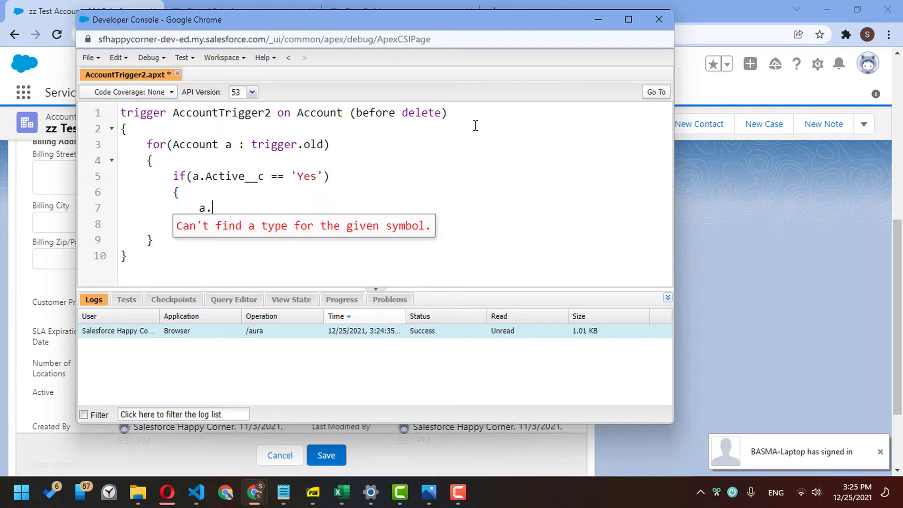
pyautogui.write('addErr')
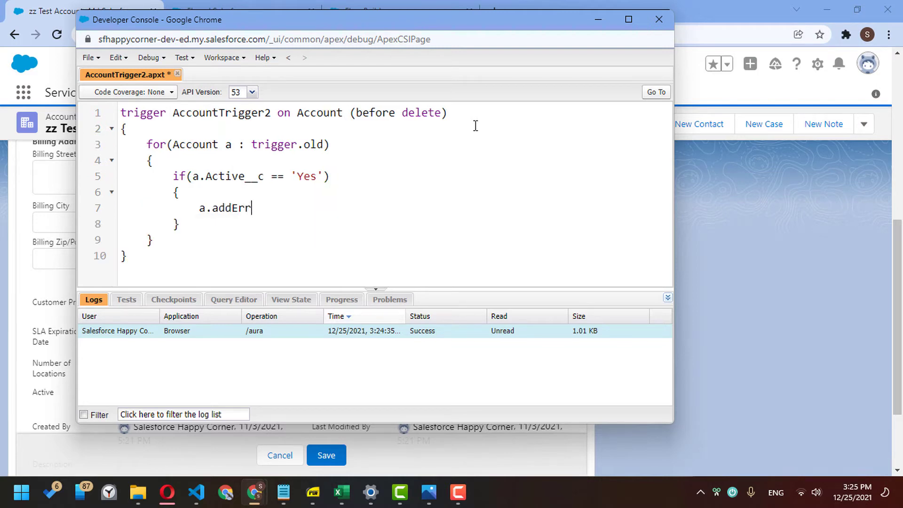
pyautogui.write("or('Account Cou")
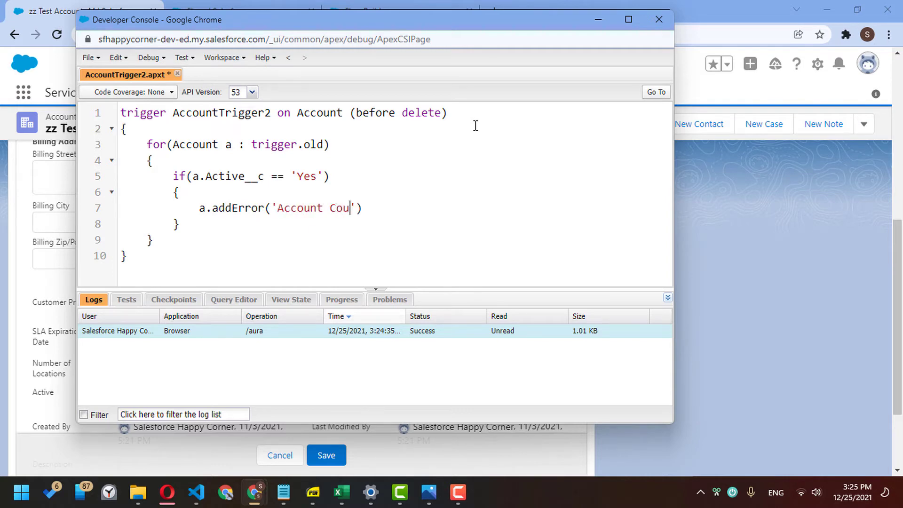
pyautogui.hotkey('ctrl', 'BackSpace')
pyautogui.hotkey('ctrl', 'BackSpace')
pyautogui.write('Active Account C')
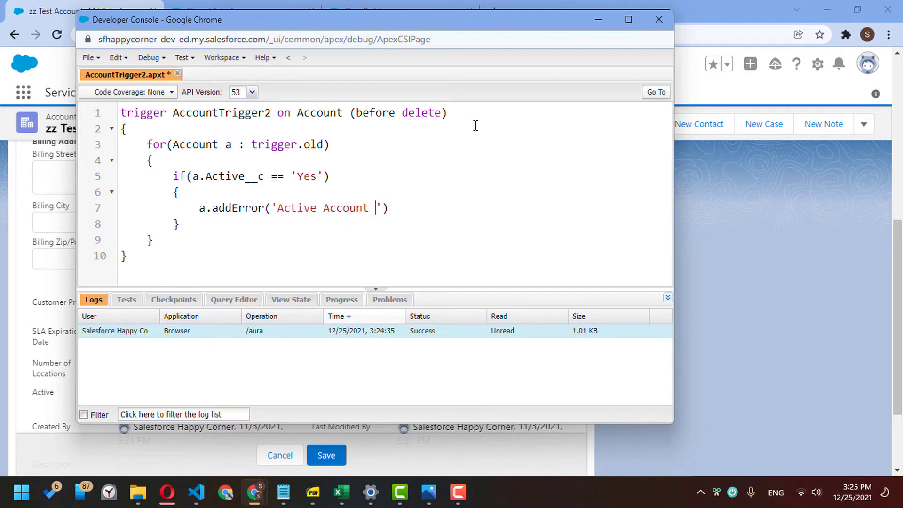
pyautogui.write("ouldn't be")
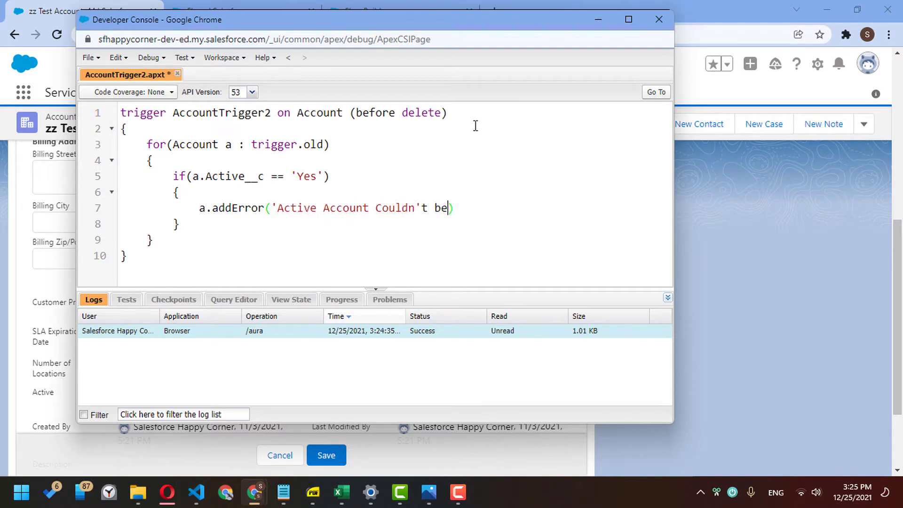
pyautogui.press('BackSpace')
pyautogui.press('BackSpace')
pyautogui.press('BackSpace')
pyautogui.press('BackSpace')
pyautogui.press('BackSpace')
pyautogui.press('BackSpace')
pyautogui.write('not be deleted')
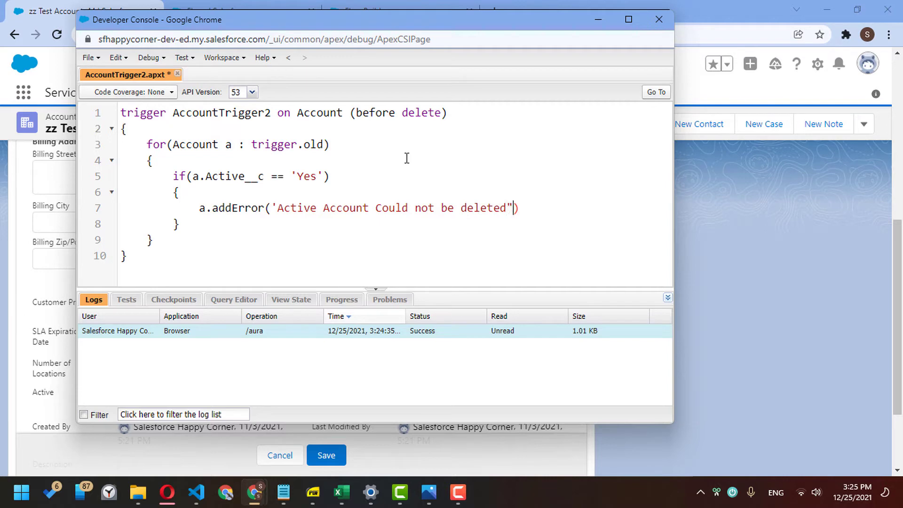
pyautogui.write("!'")
pyautogui.press('End')
pyautogui.write(';')
pyautogui.hotkey('ctrl', 's')
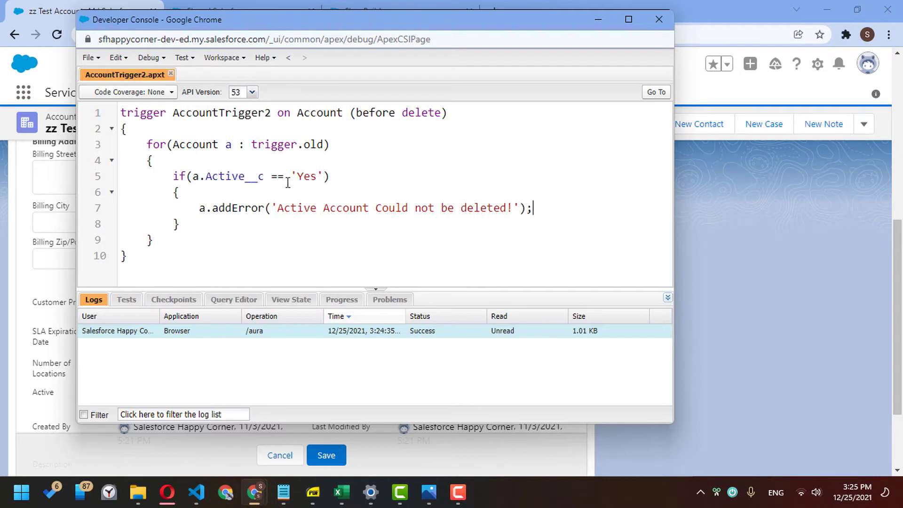
# - Discard the edit and try deleting zz Test Account: 44, which the Active-account error blocks
pyautogui.click(684, 224)
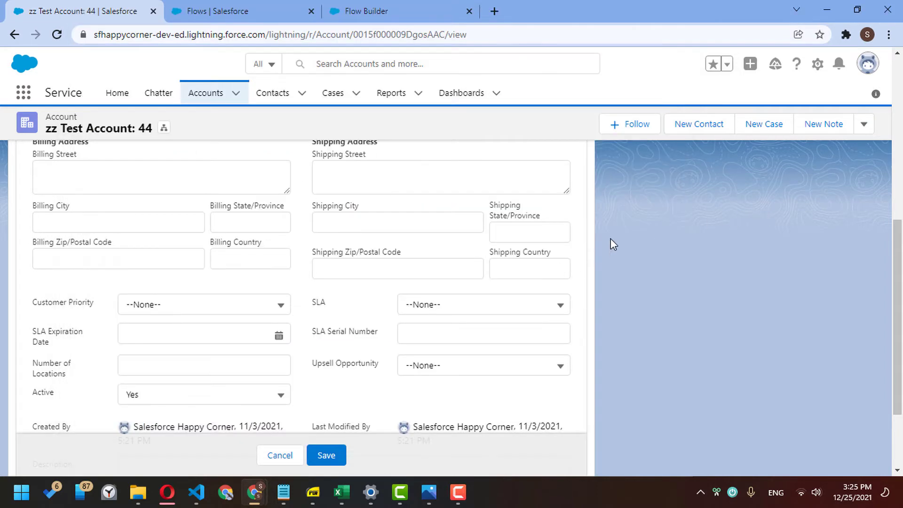
pyautogui.scroll(-2, 617, 233)
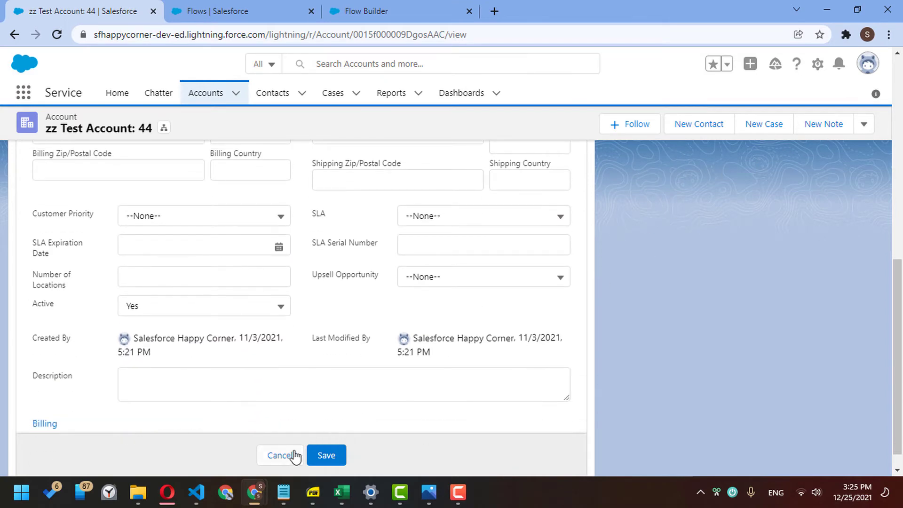
pyautogui.click(281, 455)
pyautogui.click(862, 125)
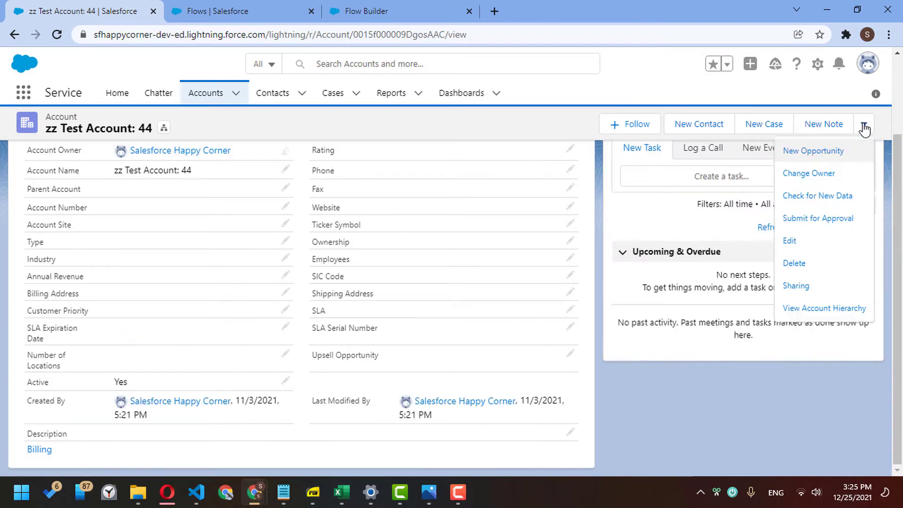
pyautogui.click(832, 272)
pyautogui.click(646, 300)
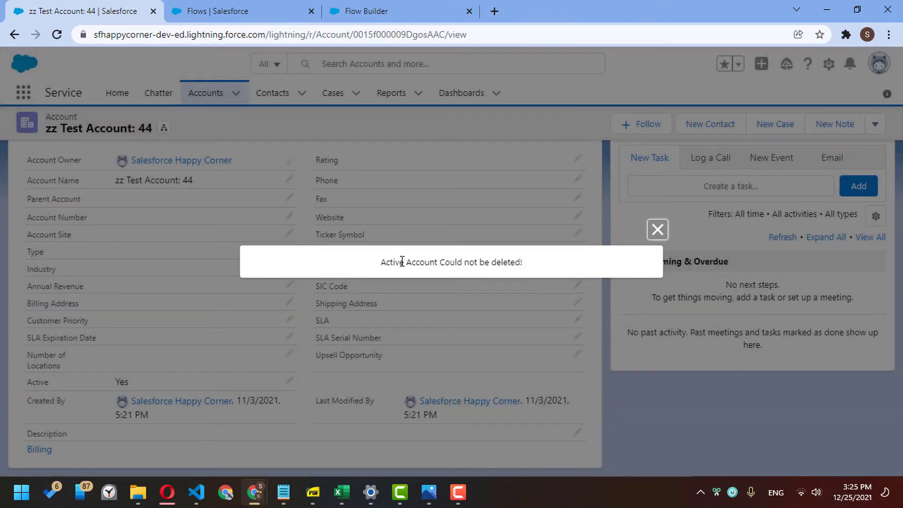
pyautogui.moveTo(389, 262); pyautogui.dragTo(513, 263)
pyautogui.click(657, 230)
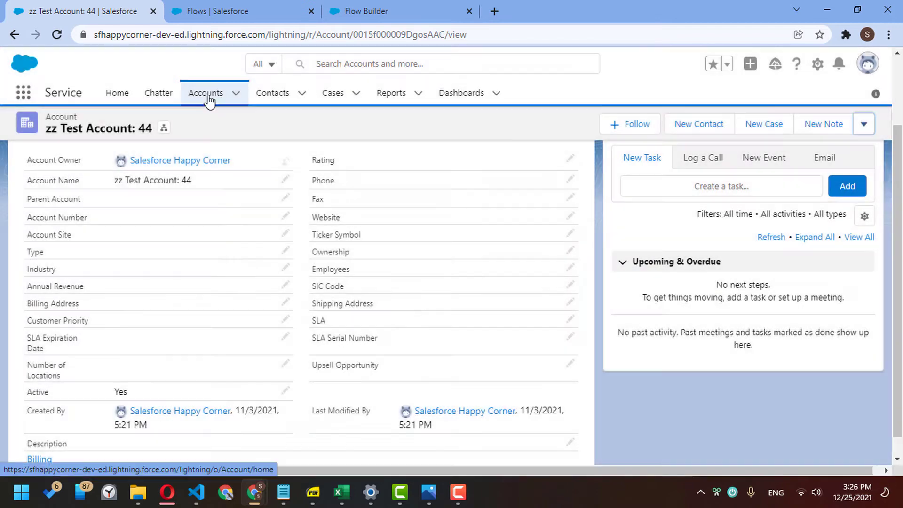
# - Change the account's Active field to No, save, then delete zz Test Account: 44 and confirm
pyautogui.scroll(-2, 292, 372)
pyautogui.click(286, 383)
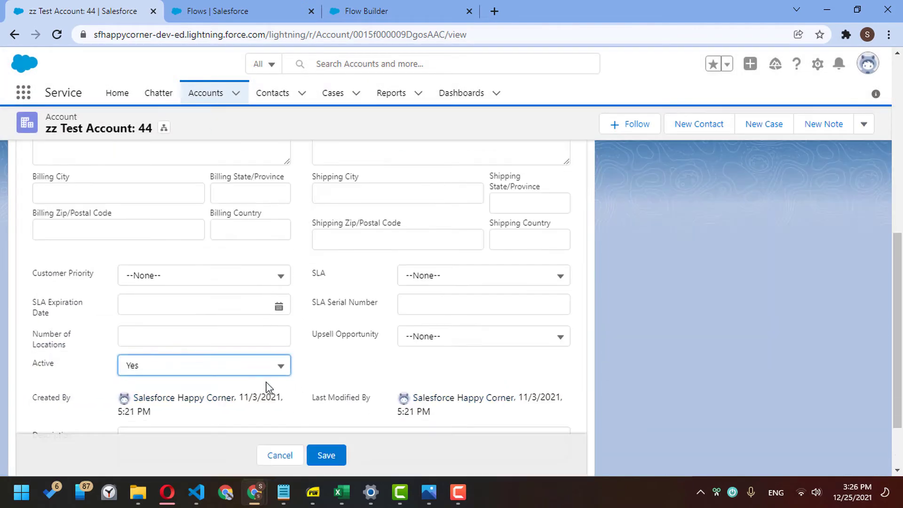
pyautogui.click(216, 367)
pyautogui.click(217, 413)
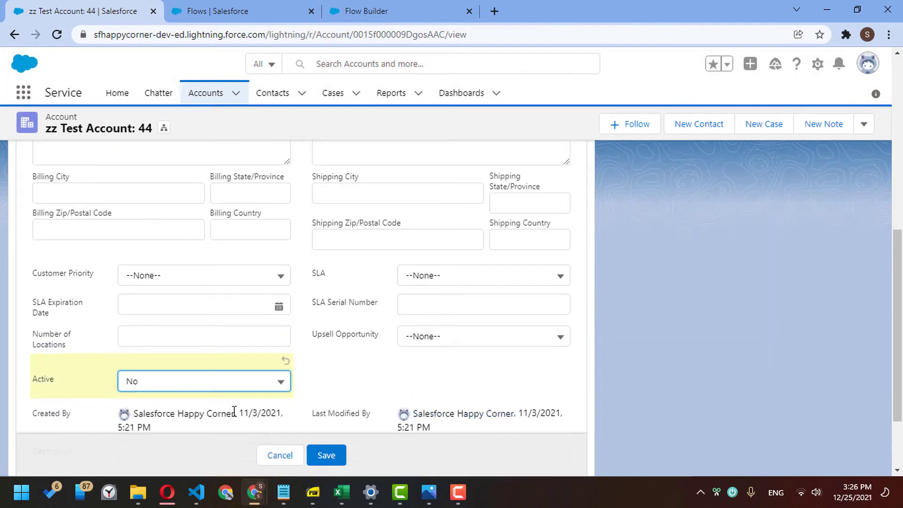
pyautogui.click(327, 456)
pyautogui.click(865, 125)
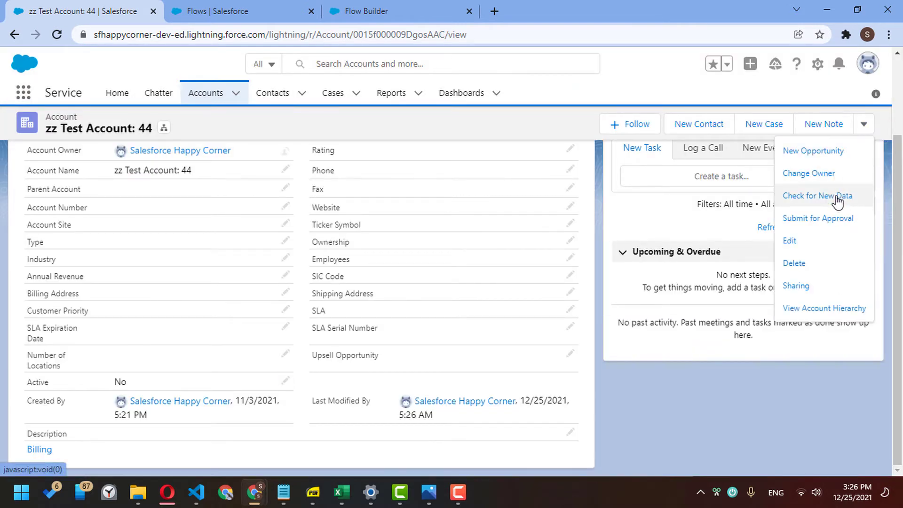
pyautogui.click(818, 264)
pyautogui.click(649, 299)
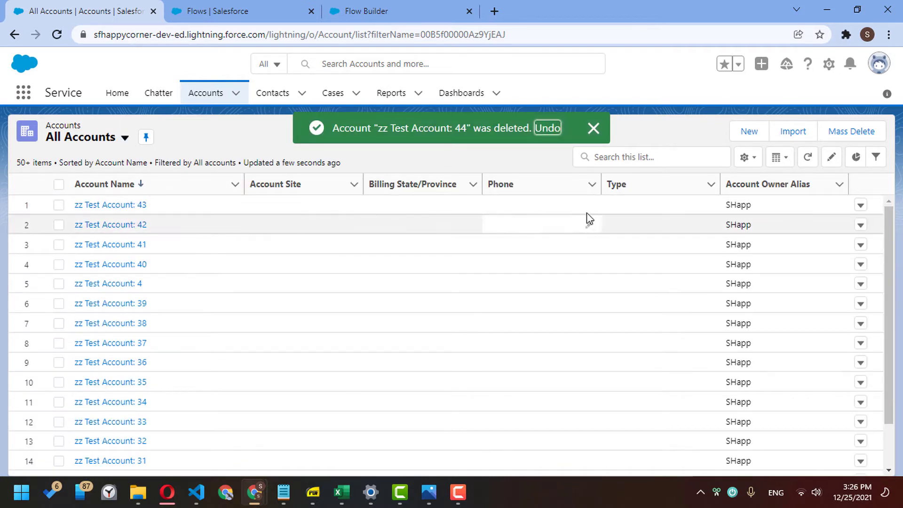
# - Add the Active field to the All Accounts columns, moved up to second position
pyautogui.click(749, 163)
pyautogui.click(731, 319)
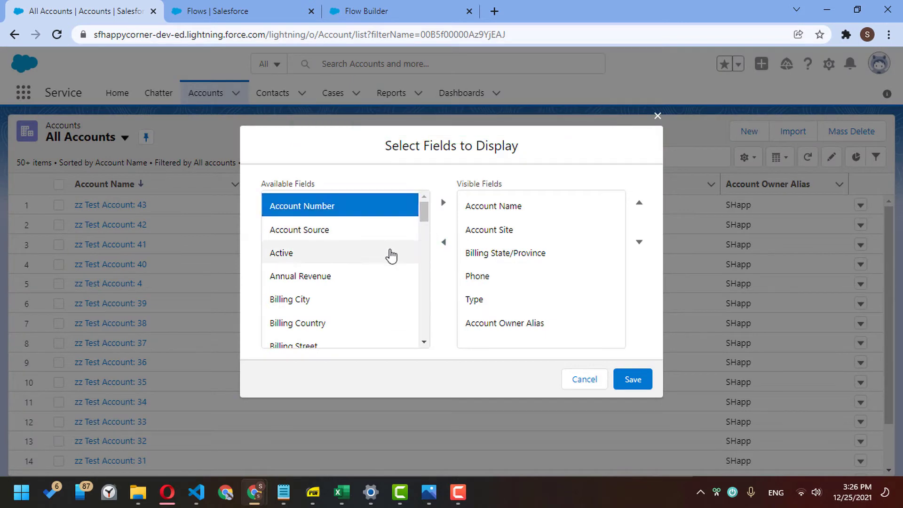
pyautogui.click(391, 252)
pyautogui.click(443, 203)
pyautogui.click(604, 335)
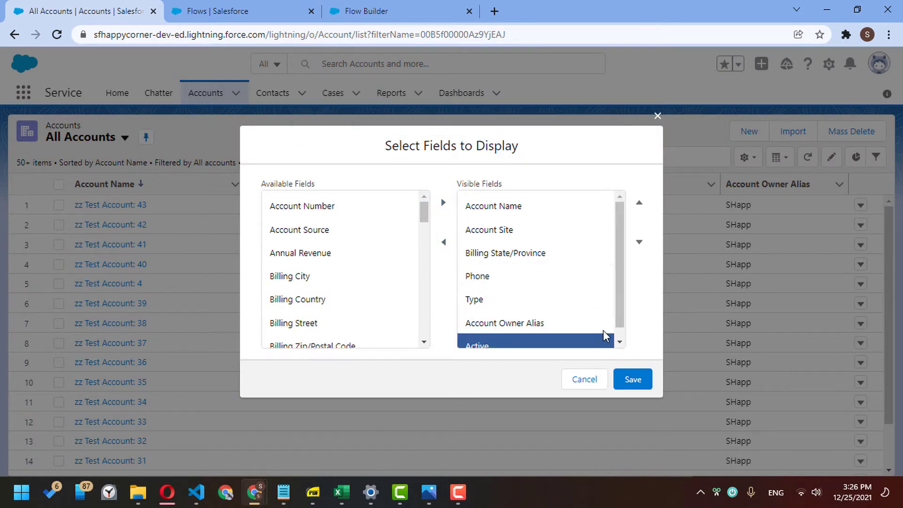
pyautogui.click(640, 209)
pyautogui.click(641, 210)
pyautogui.click(641, 209)
pyautogui.click(640, 209)
pyautogui.click(641, 209)
pyautogui.click(623, 378)
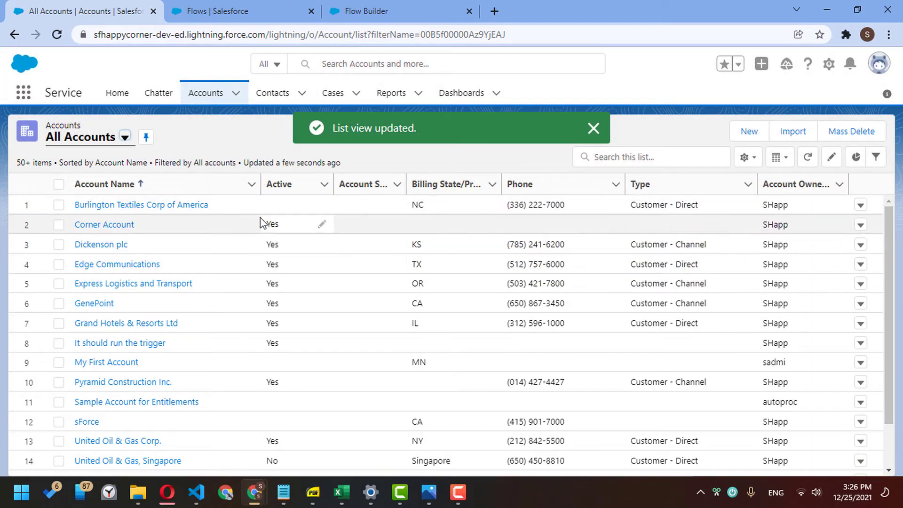
# - Select Burlington Textiles, Corner Account and Dickenson plc, and launch Mass Delete
pyautogui.click(58, 204)
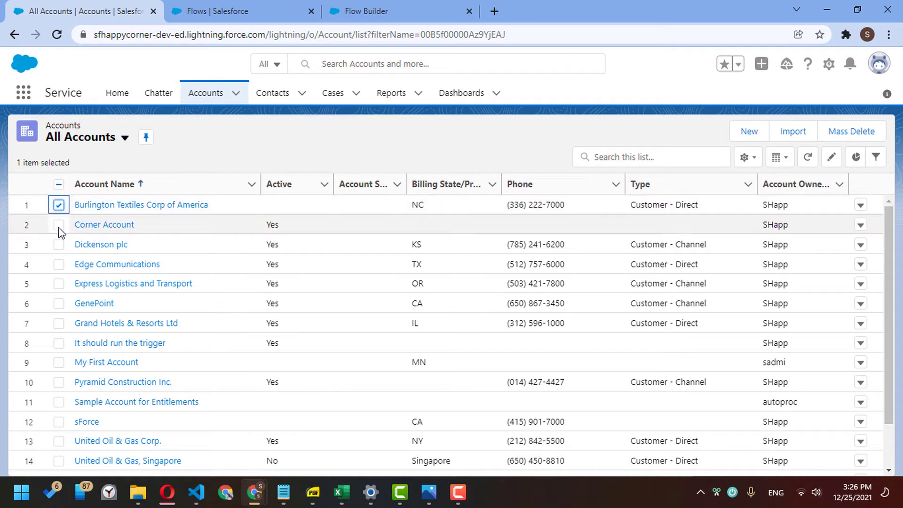
pyautogui.click(58, 225)
pyautogui.click(60, 244)
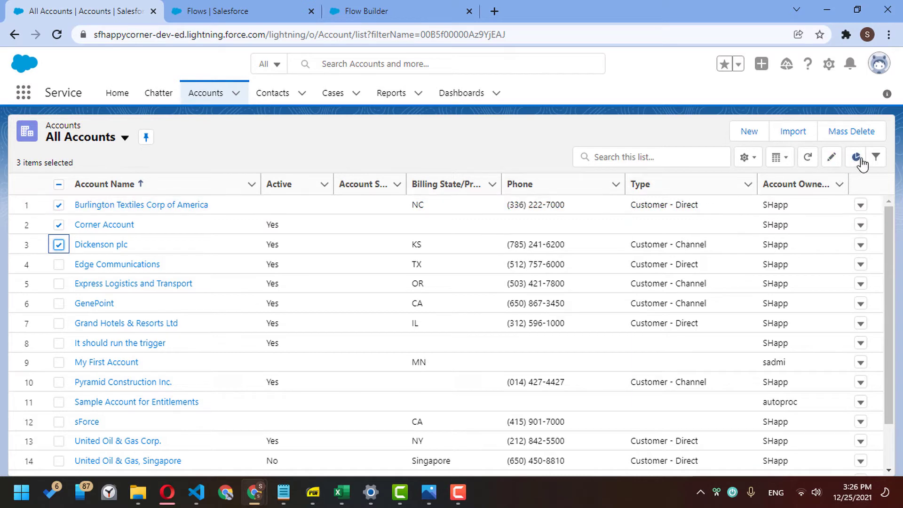
pyautogui.click(871, 137)
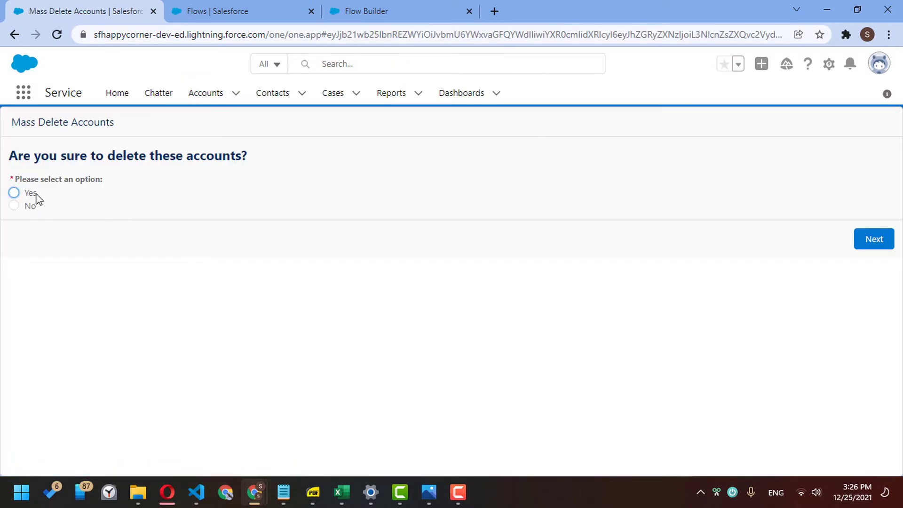
# - Confirm the mass delete and review the results: 0 deleted, 3 failed
pyautogui.click(885, 243)
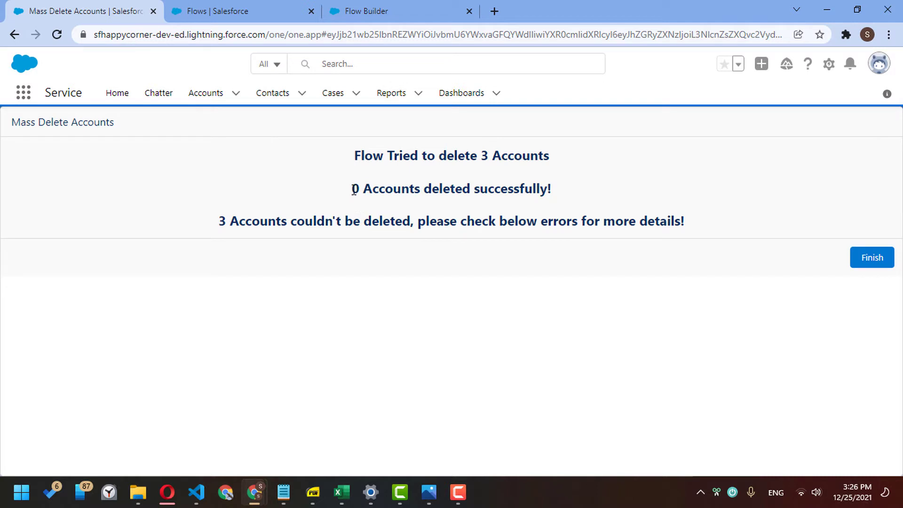
pyautogui.moveTo(257, 217); pyautogui.dragTo(473, 216)
pyautogui.click(489, 217)
pyautogui.moveTo(351, 189); pyautogui.dragTo(500, 189)
pyautogui.click(500, 190)
# - Delete Burlington Textiles Corp of America from All Accounts to see its linked cases and opportunities error
pyautogui.click(210, 98)
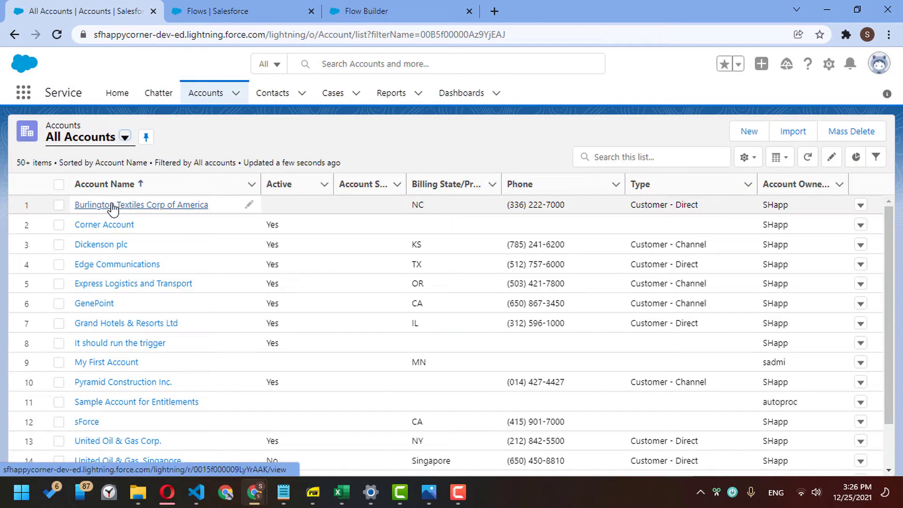
pyautogui.click(861, 206)
pyautogui.click(854, 249)
pyautogui.click(632, 297)
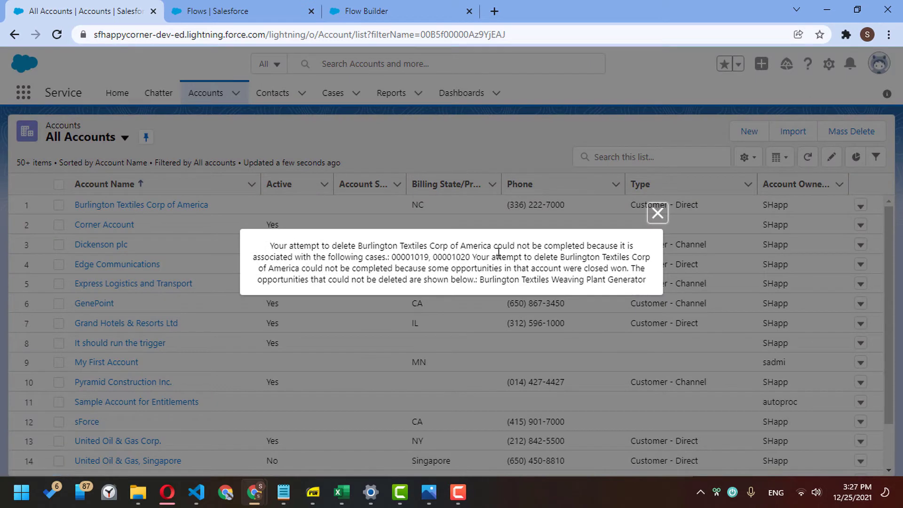
pyautogui.moveTo(387, 254); pyautogui.dragTo(483, 267)
pyautogui.click(483, 266)
pyautogui.click(657, 213)
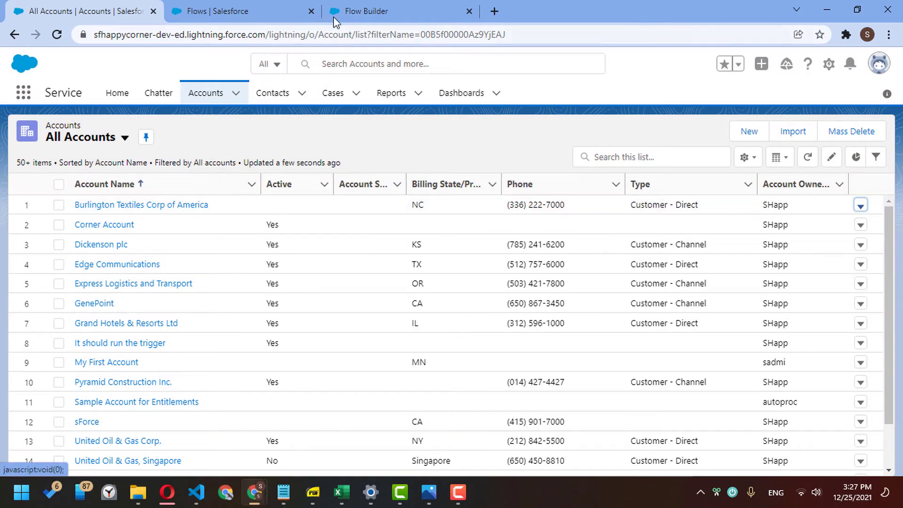
pyautogui.click(348, 7)
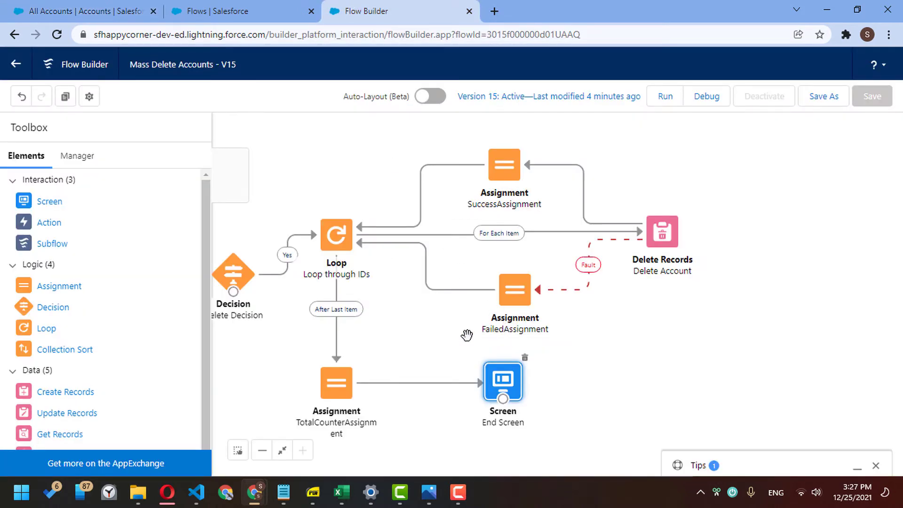
# - Tidy the canvas, moving End Screen right and TotalCounterAssignment slightly down
pyautogui.moveTo(465, 334); pyautogui.dragTo(582, 320)
pyautogui.moveTo(606, 365); pyautogui.dragTo(694, 371)
pyautogui.moveTo(454, 373); pyautogui.dragTo(455, 389)
pyautogui.moveTo(701, 380); pyautogui.dragTo(715, 393)
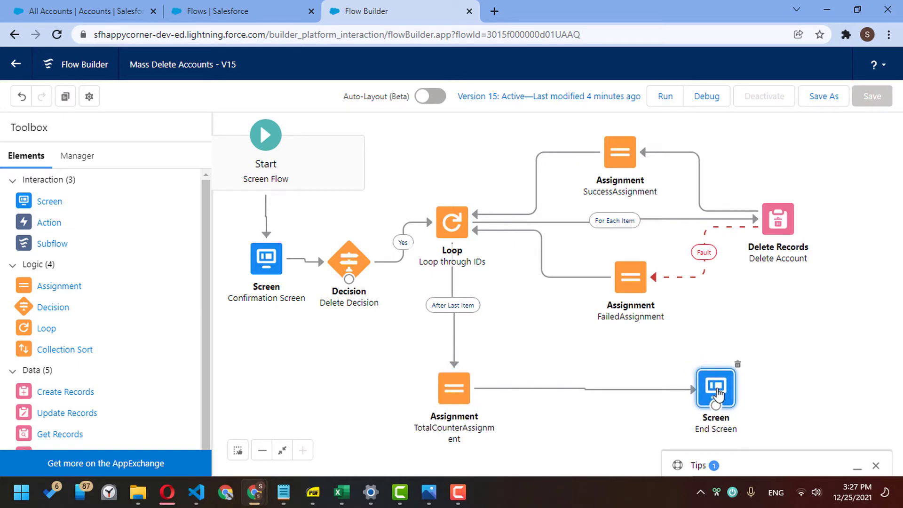
pyautogui.moveTo(627, 354); pyautogui.dragTo(636, 353)
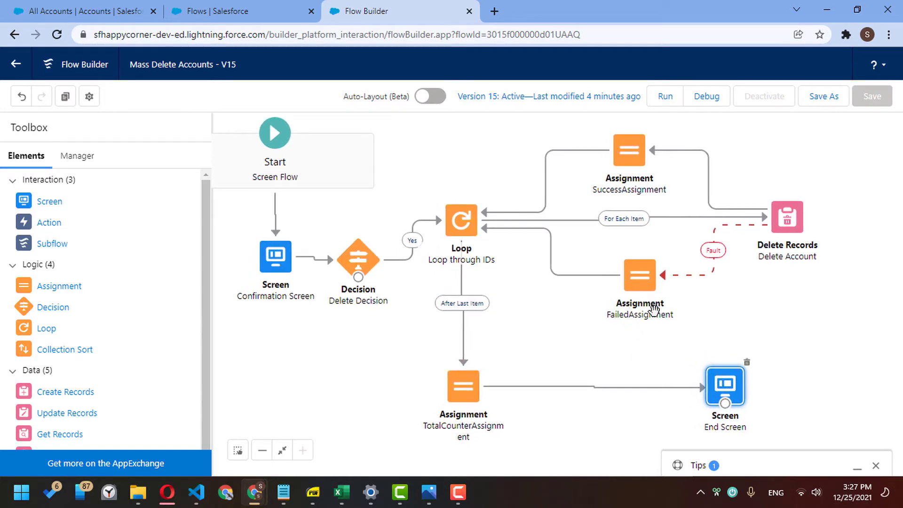
# - Create a new Text variable resource named ErrorDetails
pyautogui.click(84, 161)
pyautogui.click(68, 216)
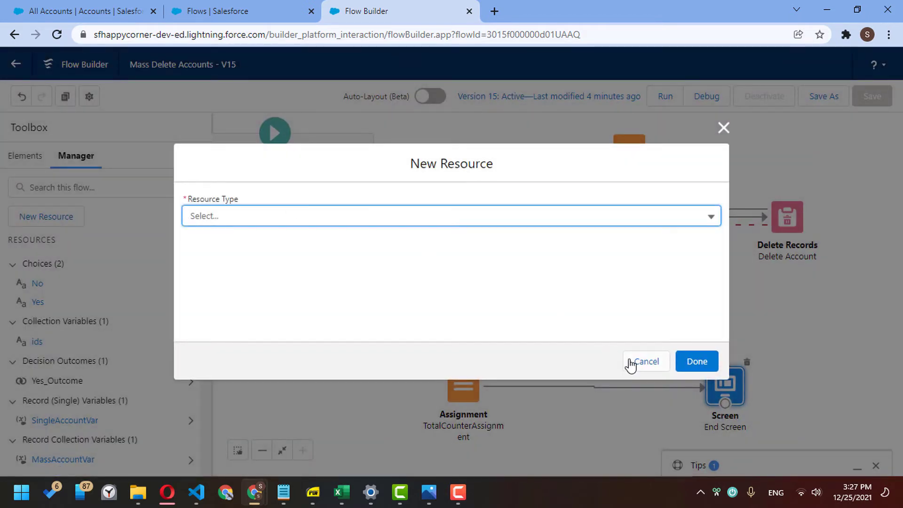
pyautogui.click(385, 218)
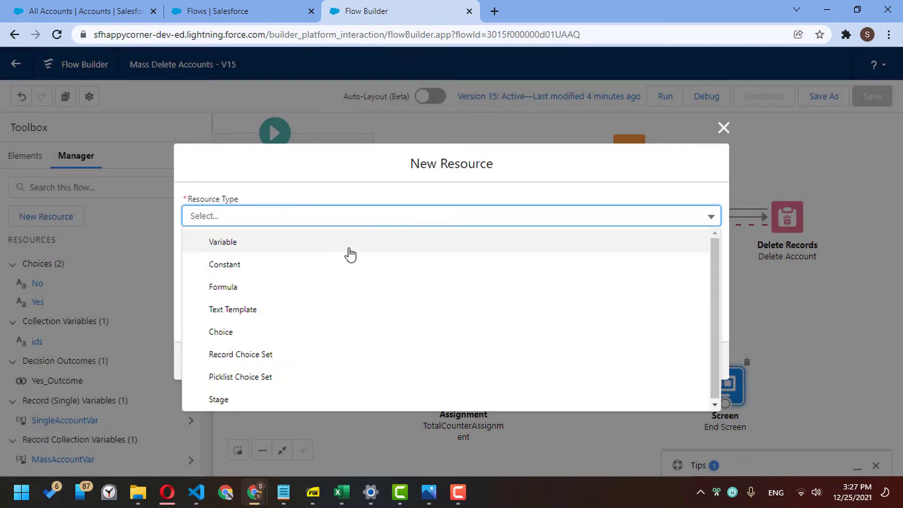
pyautogui.click(349, 248)
pyautogui.click(274, 245)
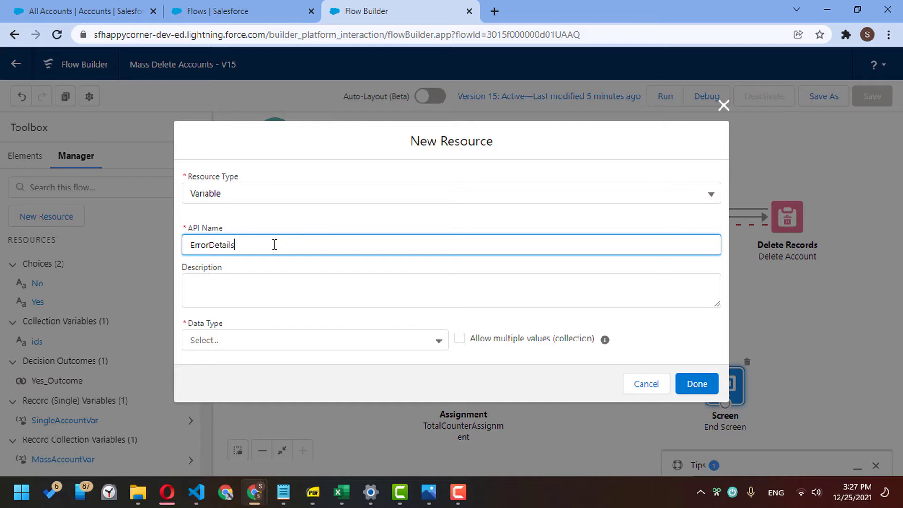
pyautogui.click(330, 341)
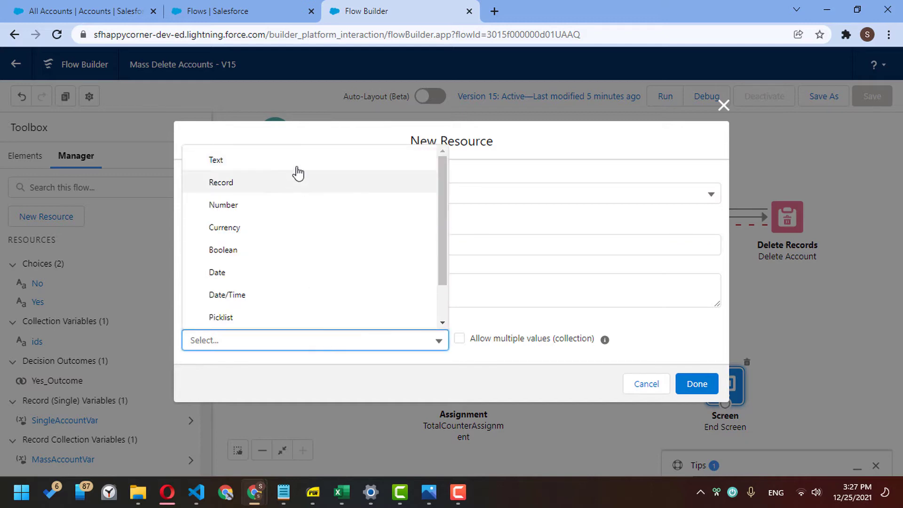
pyautogui.click(297, 165)
pyautogui.click(689, 424)
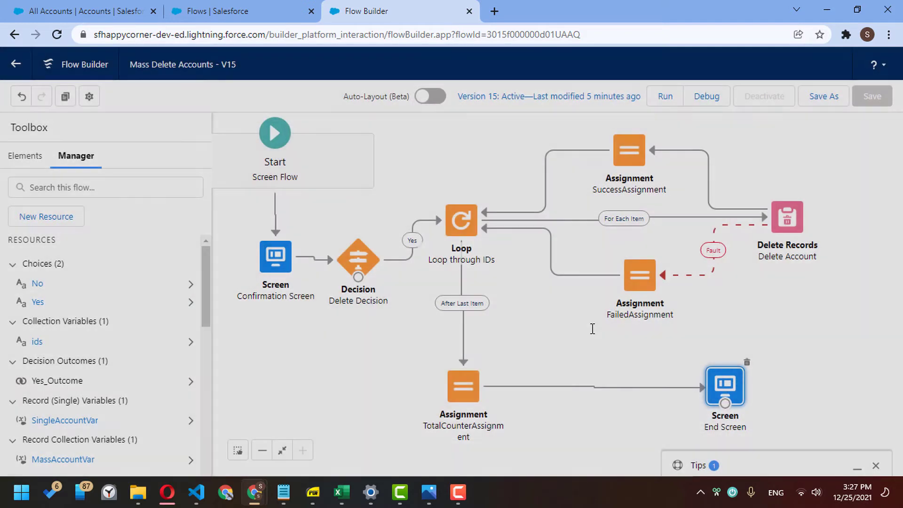
# - Remove the FailedAssignment-to-Loop connector, shift FailedAssignment right, and add a new Assignment element
pyautogui.click(582, 276)
pyautogui.press('Delete')
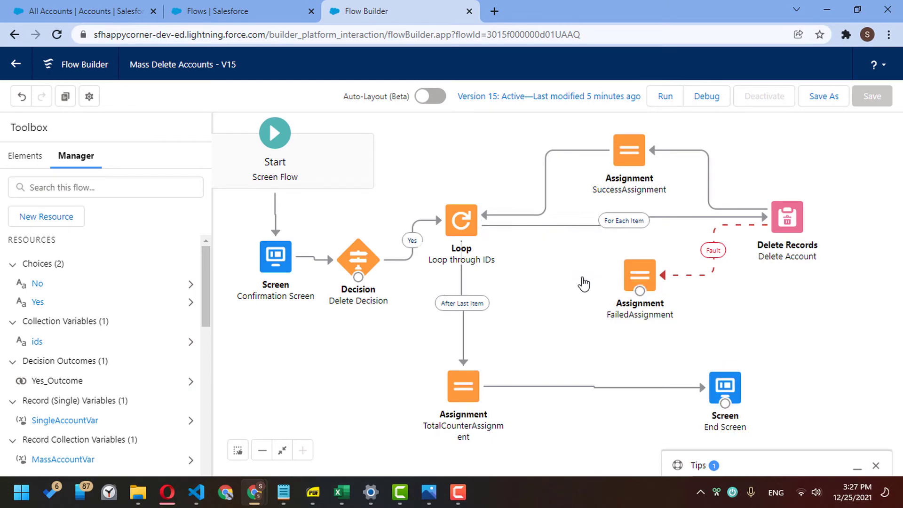
pyautogui.moveTo(634, 277); pyautogui.dragTo(667, 278)
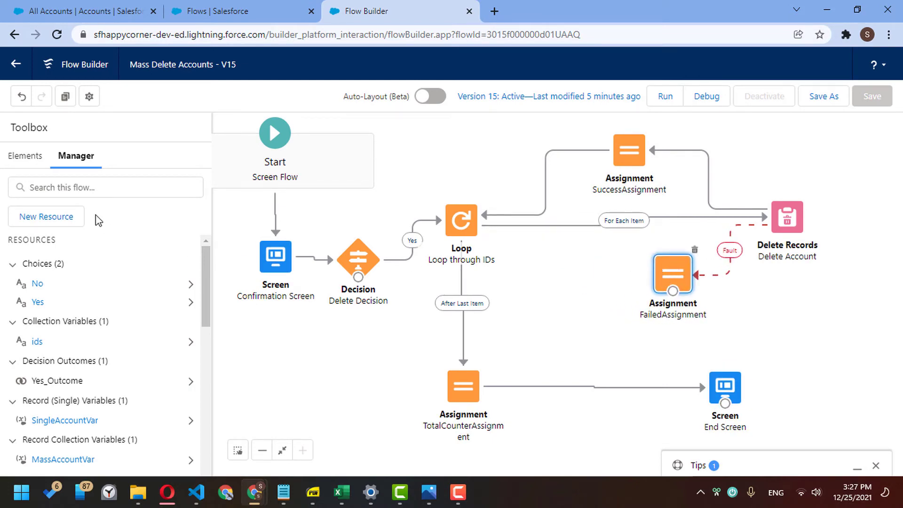
pyautogui.click(31, 170)
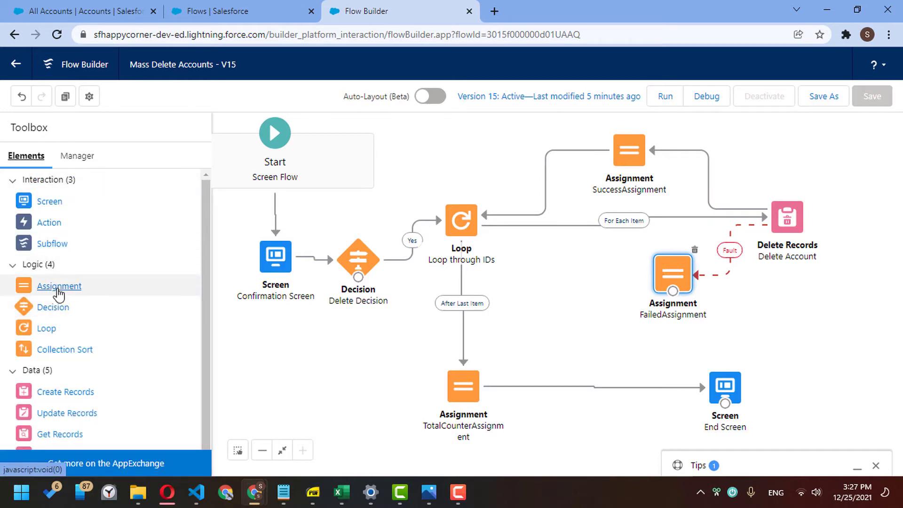
pyautogui.moveTo(56, 286); pyautogui.dragTo(576, 260)
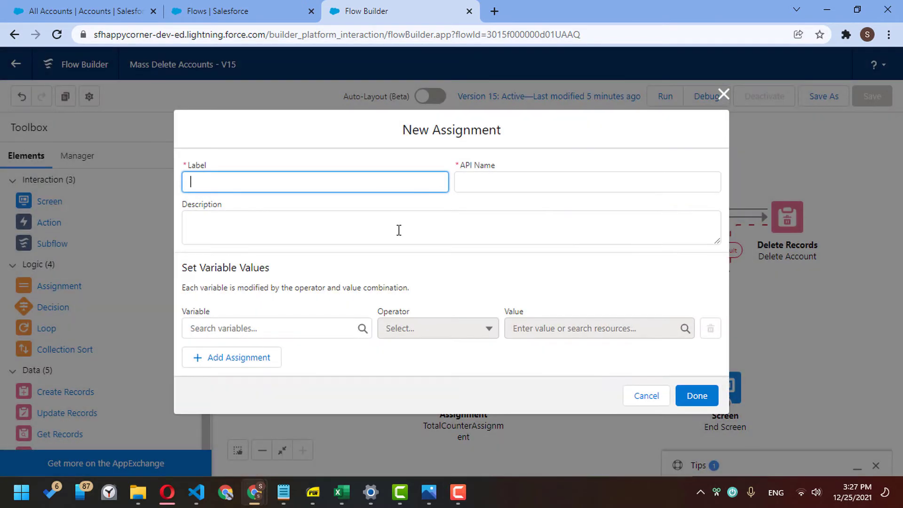
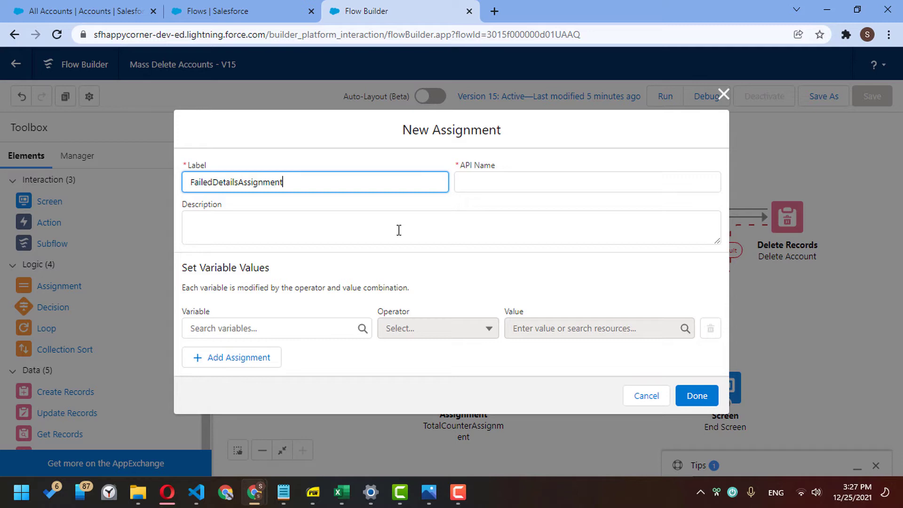
# - Set the first assignment row to ErrorDetails Add FailedCounter
pyautogui.click(328, 323)
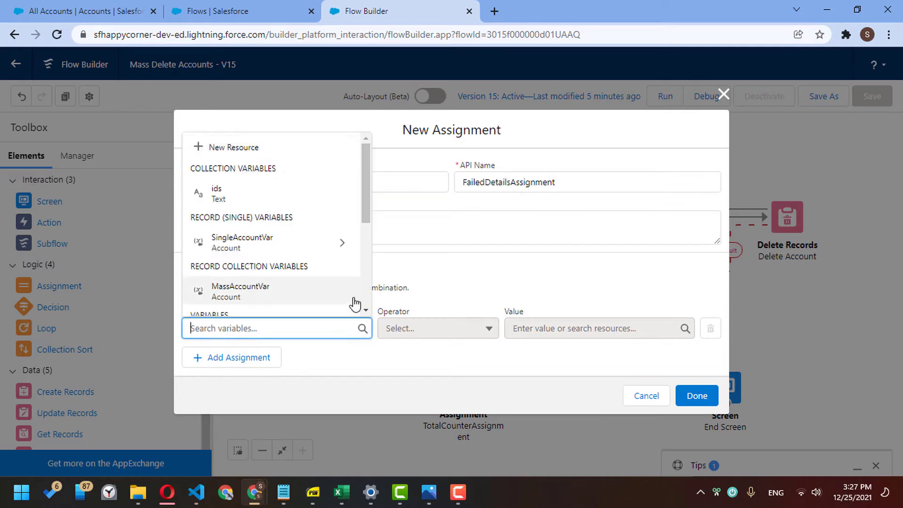
pyautogui.write('fa')
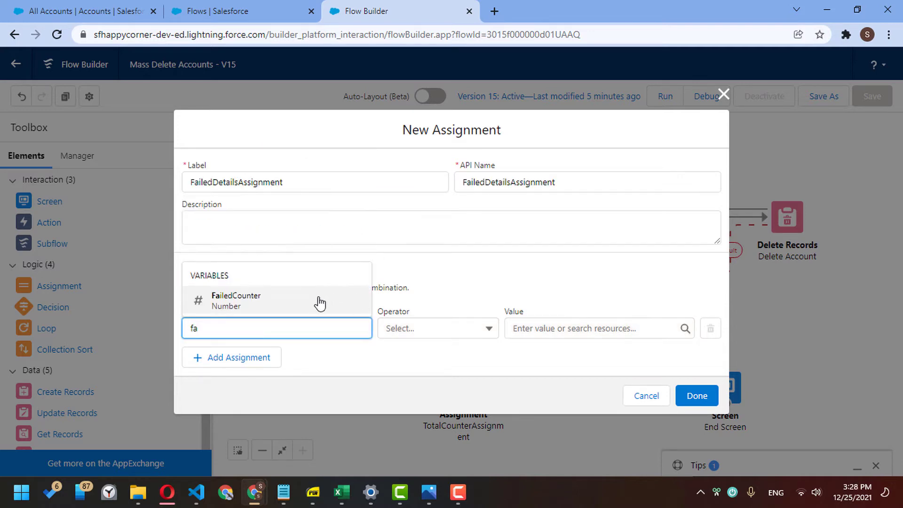
pyautogui.write('det')
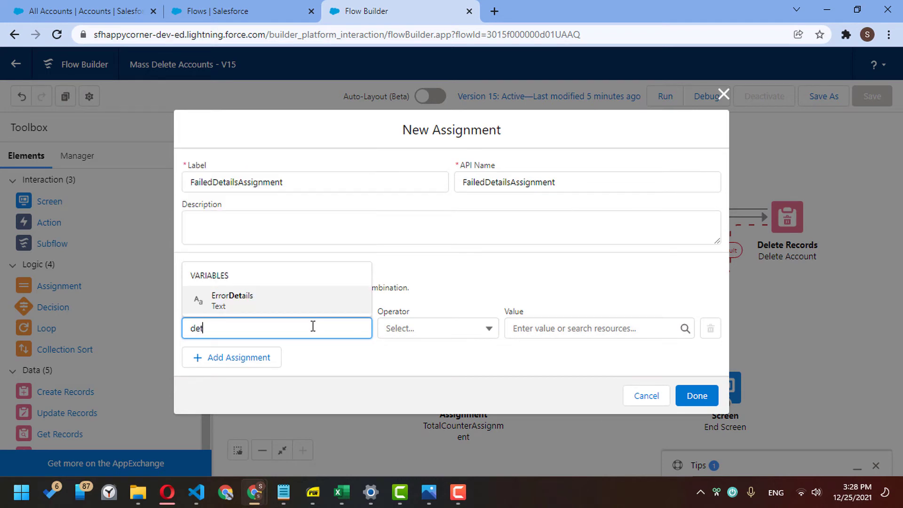
pyautogui.click(315, 300)
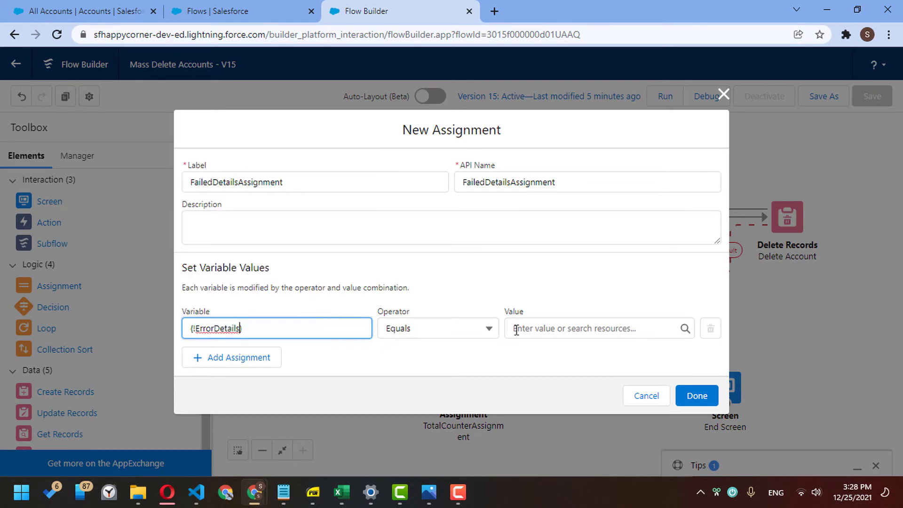
pyautogui.click(482, 333)
pyautogui.click(482, 374)
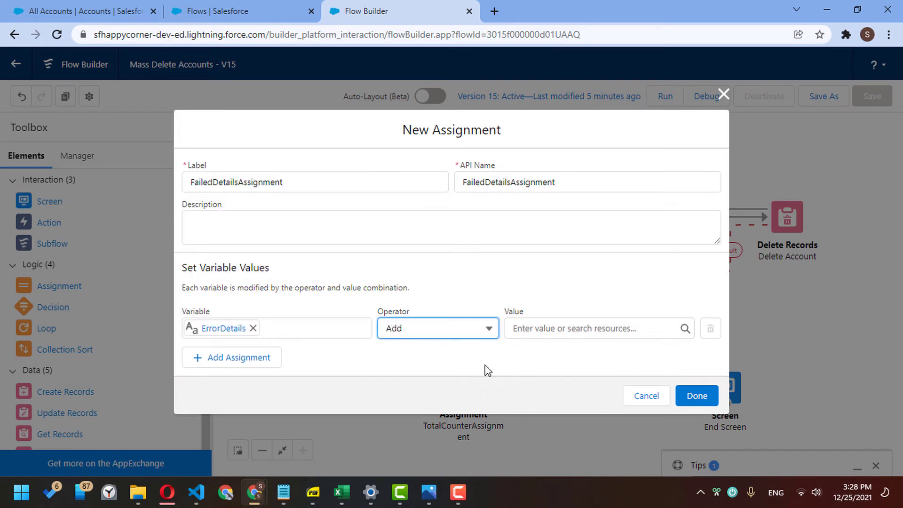
pyautogui.click(535, 332)
pyautogui.write('fai')
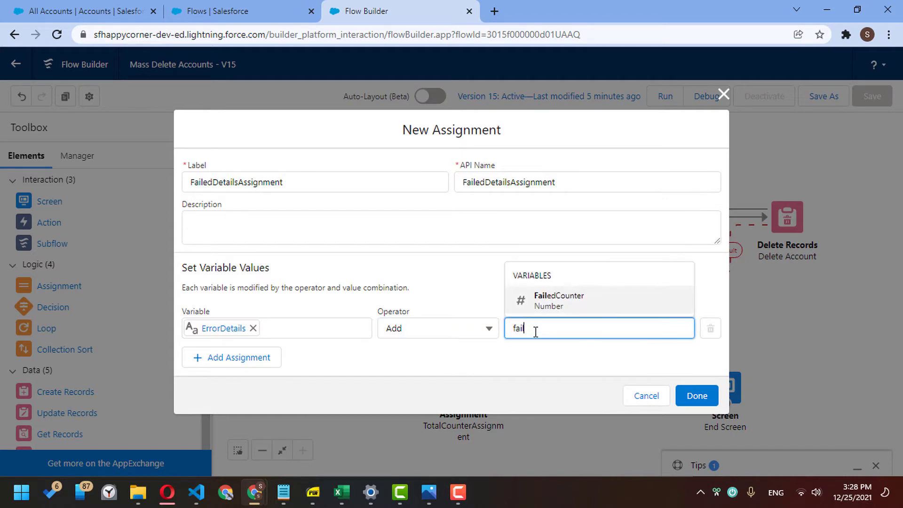
pyautogui.press('Return')
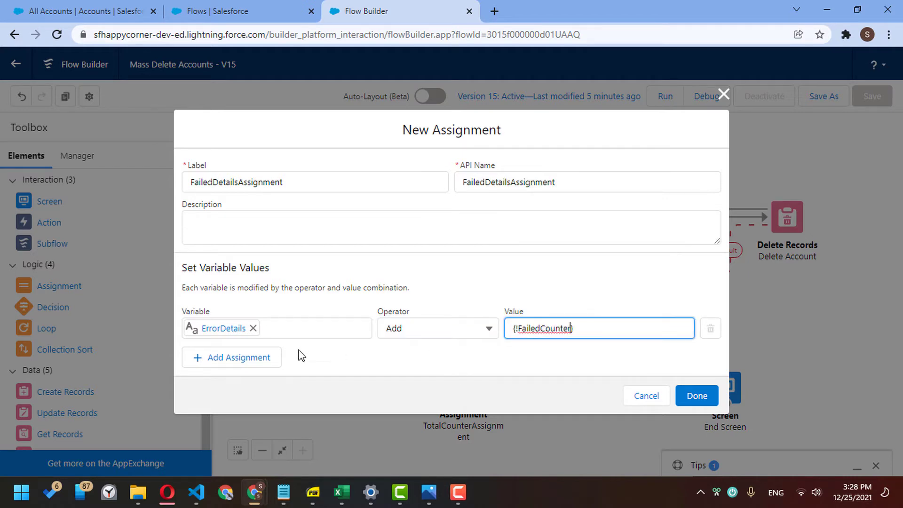
# - Add a second row that appends ')' to ErrorDetails
pyautogui.click(267, 358)
pyautogui.click(262, 348)
pyautogui.write('err')
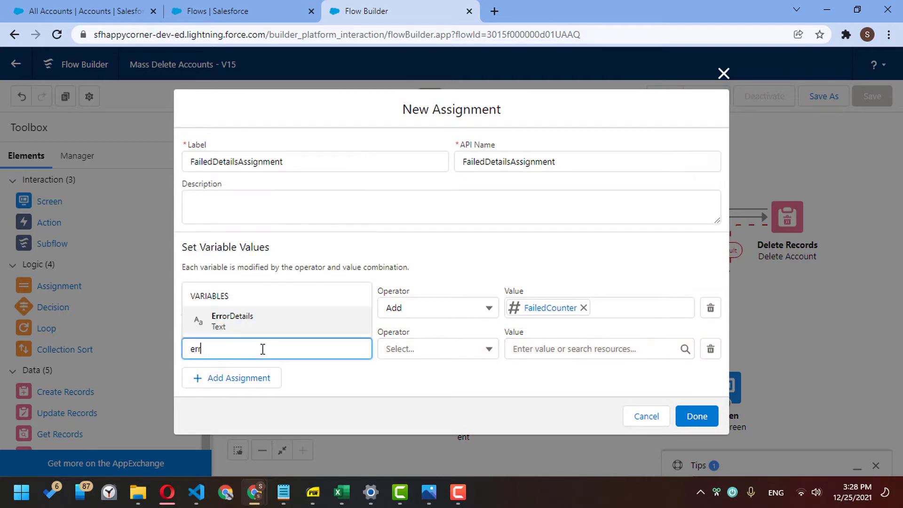
pyautogui.write('o')
pyautogui.press('Return')
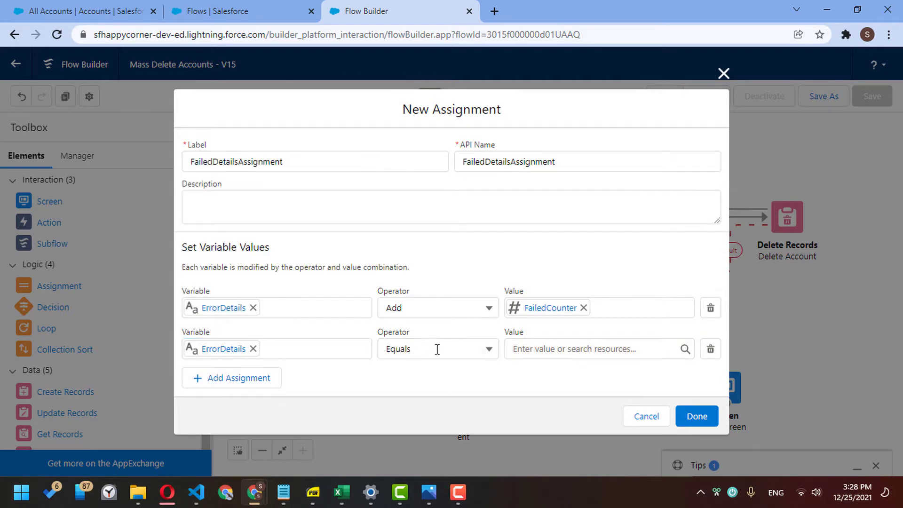
pyautogui.click(435, 349)
pyautogui.click(430, 395)
pyautogui.click(526, 350)
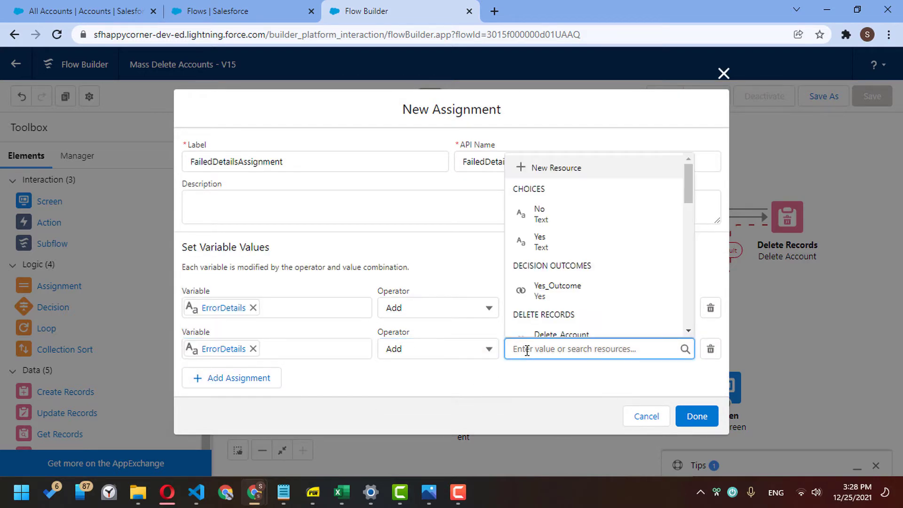
pyautogui.write(')')
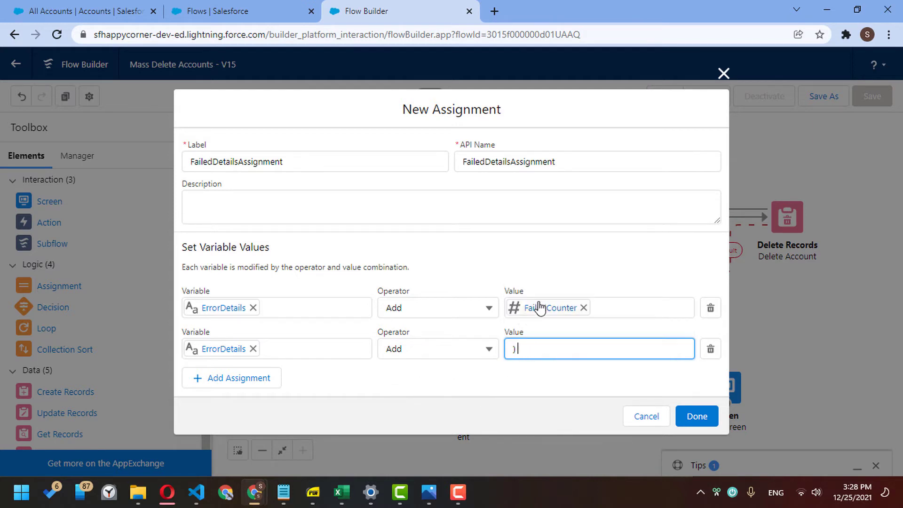
# - Add a third row with ErrorDetails as the variable and the Add operator
pyautogui.click(263, 379)
pyautogui.click(257, 378)
pyautogui.write('eror')
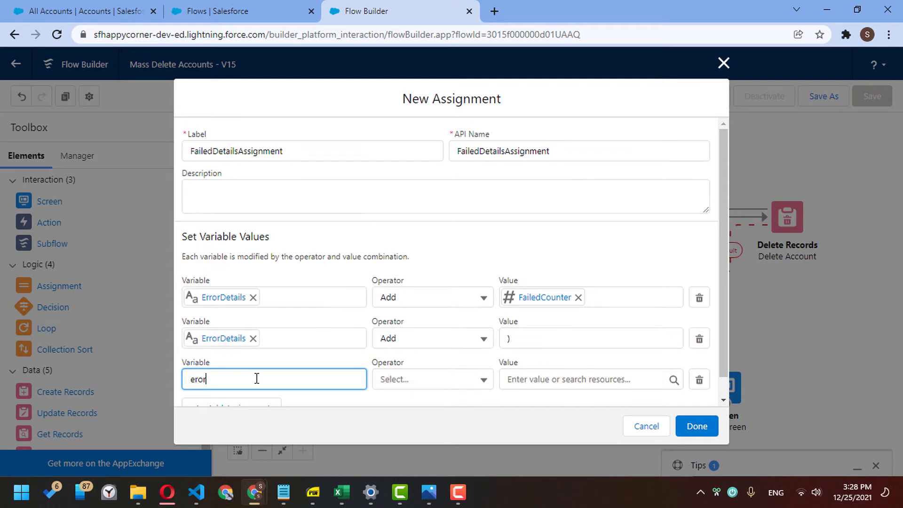
pyautogui.hotkey('ctrl', 'a')
pyautogui.write('Err')
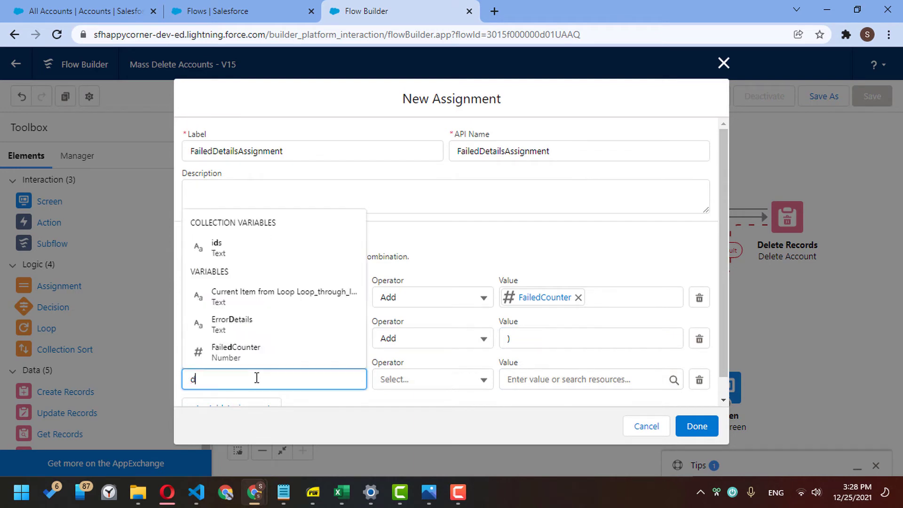
pyautogui.click(261, 351)
pyautogui.click(415, 381)
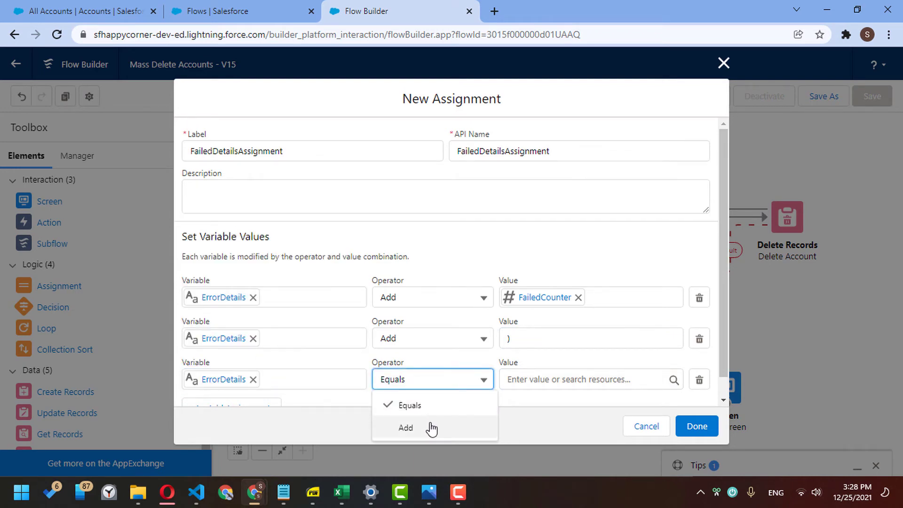
pyautogui.click(414, 427)
# - Set the third row's value to {!$Flow.FaultMessage} and save the assignment
pyautogui.click(523, 381)
pyautogui.write('flow')
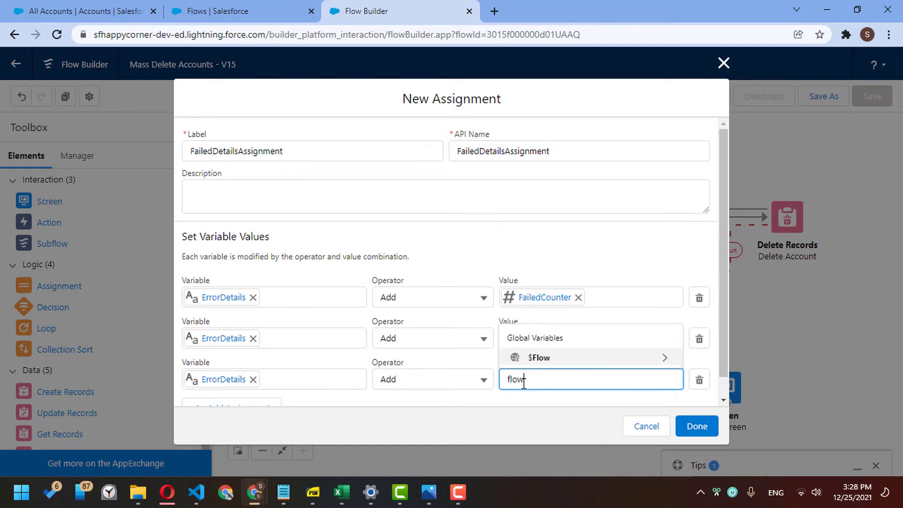
pyautogui.click(536, 357)
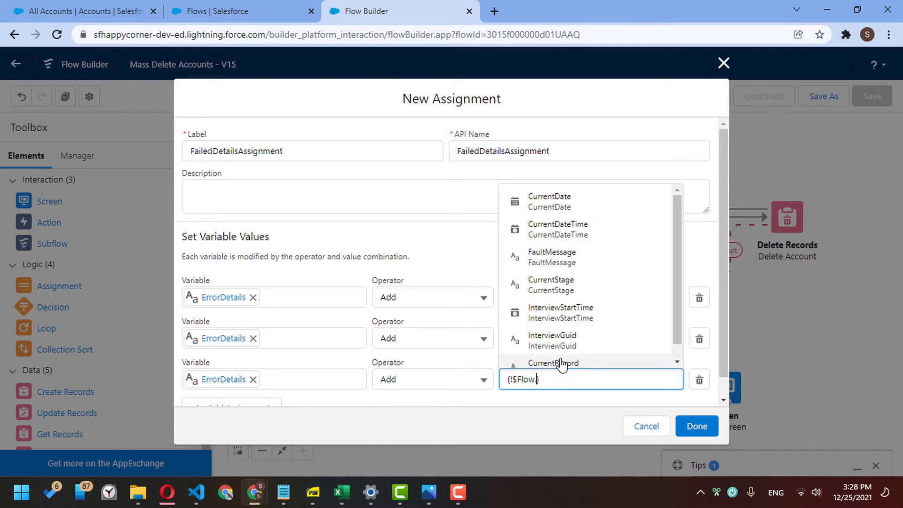
pyautogui.write('faul')
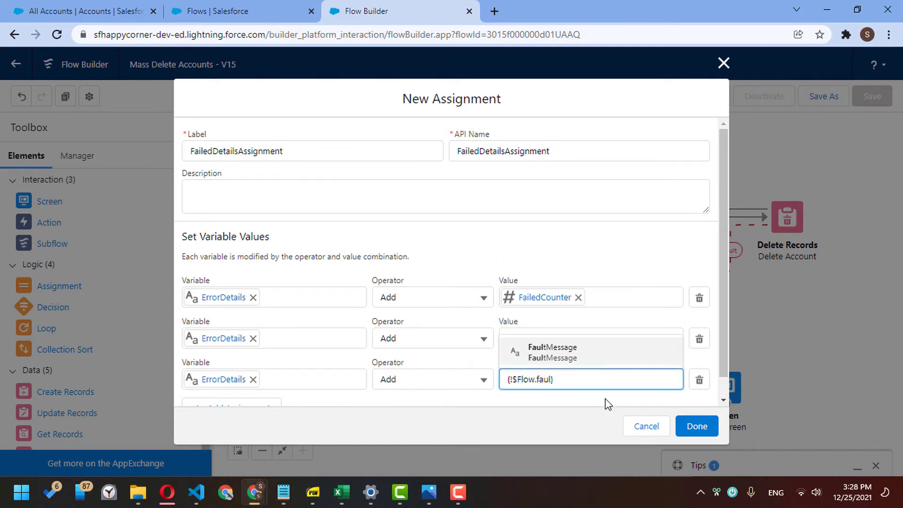
pyautogui.click(601, 352)
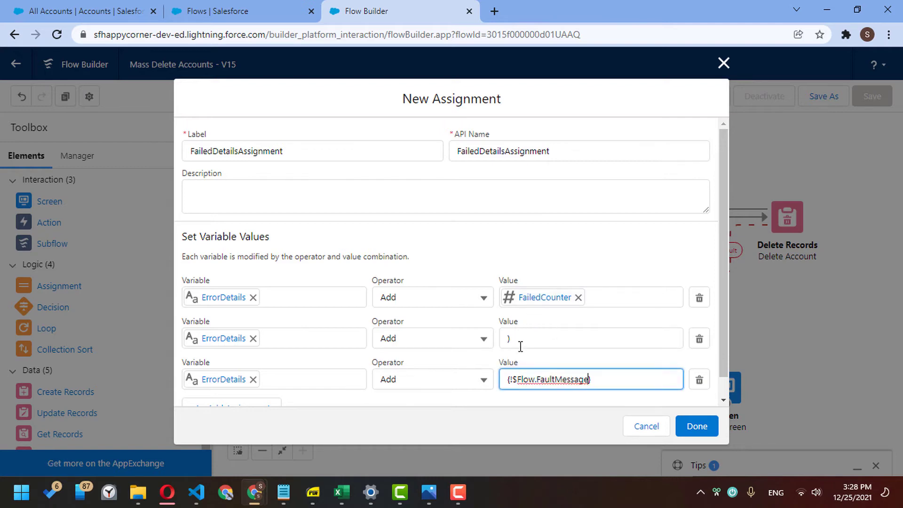
pyautogui.click(543, 400)
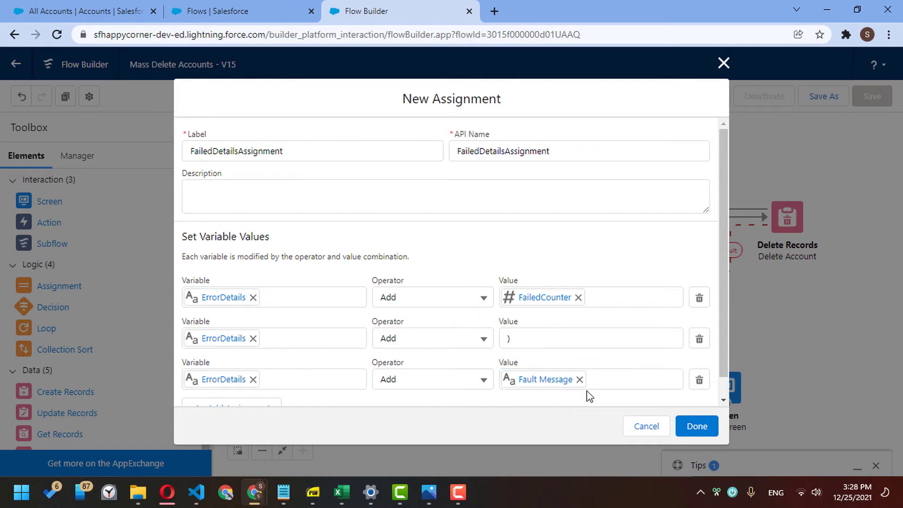
pyautogui.scroll(-1, 553, 395)
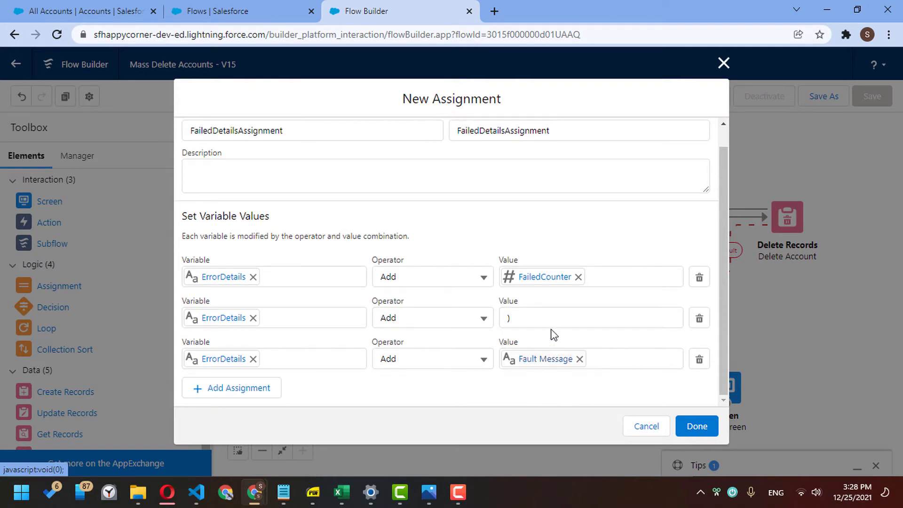
pyautogui.click(698, 426)
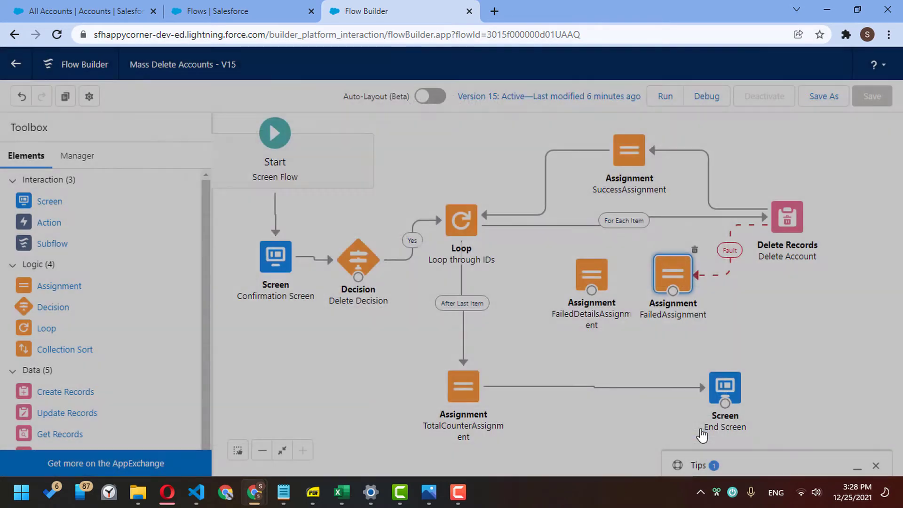
# - In the End Screen's display text, add blank lines after the error text
pyautogui.doubleClick(715, 399)
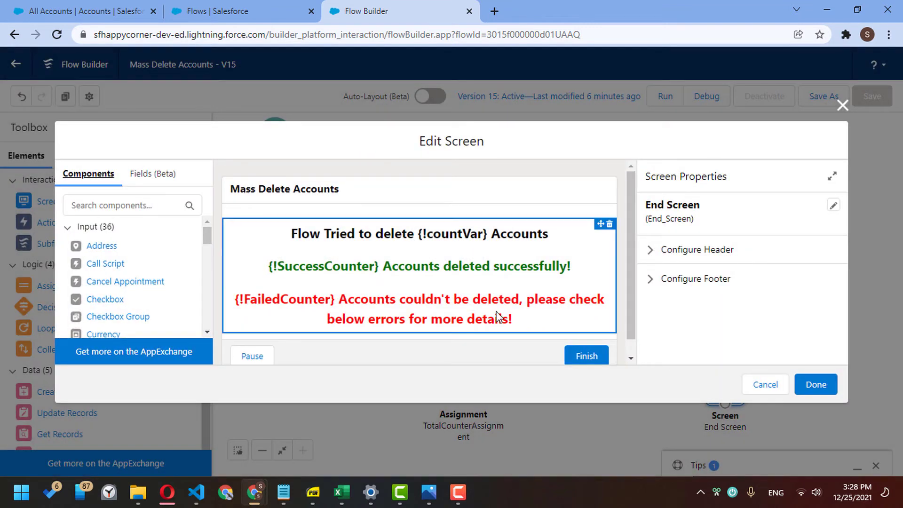
pyautogui.click(497, 317)
pyautogui.scroll(-3, 790, 345)
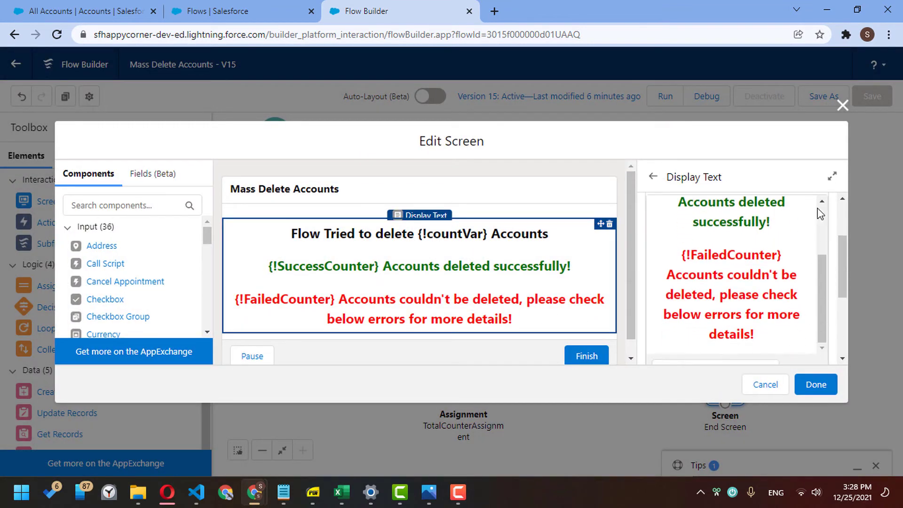
pyautogui.scroll(-2, 829, 271)
pyautogui.scroll(5, 775, 275)
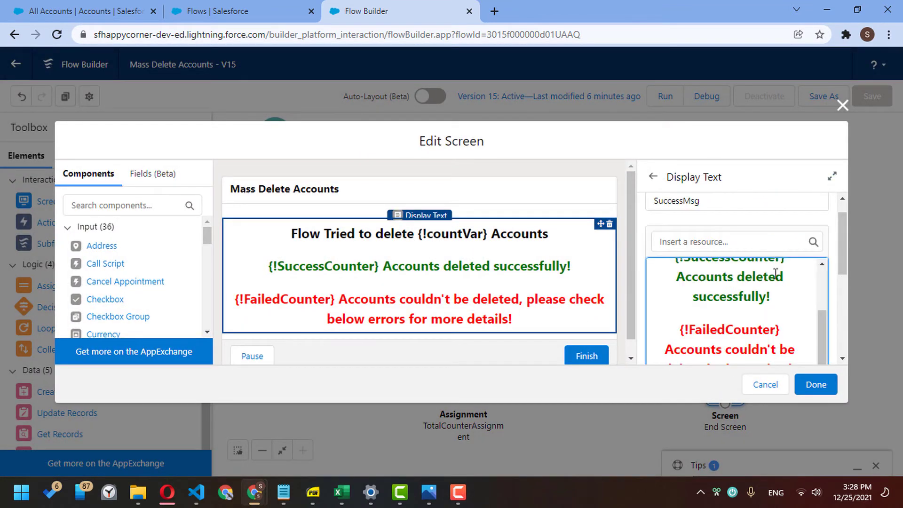
pyautogui.scroll(-5, 823, 286)
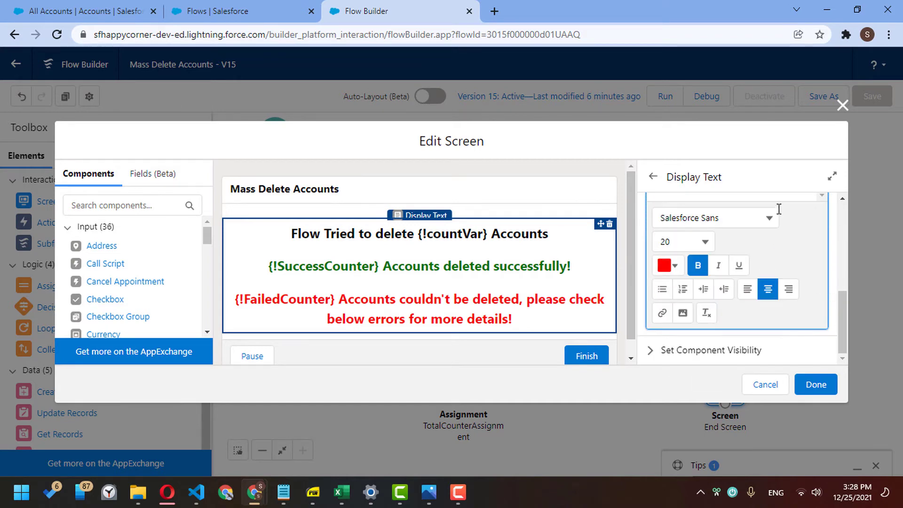
pyautogui.scroll(2, 796, 230)
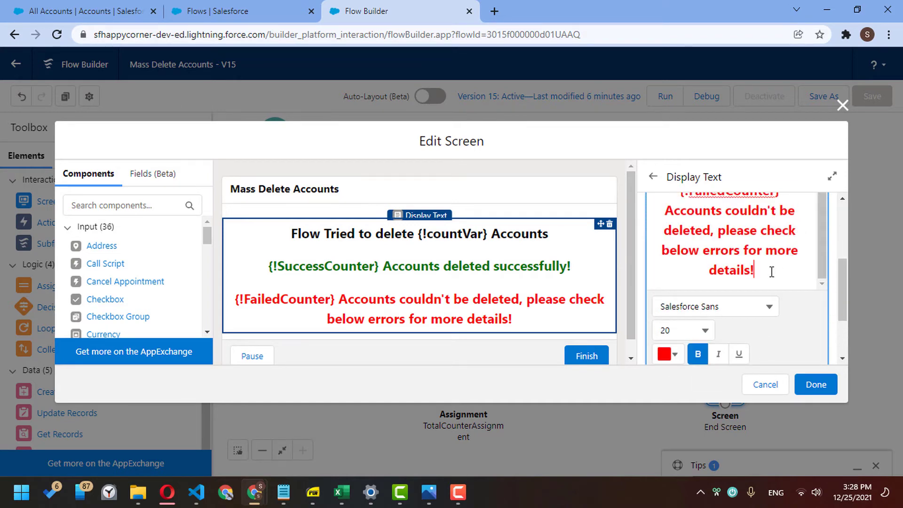
pyautogui.press('Return')
pyautogui.press('Return')
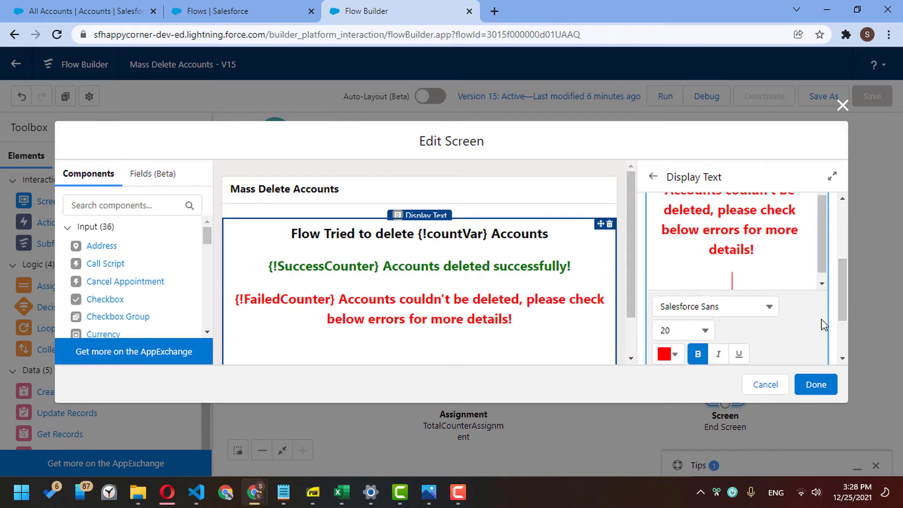
pyautogui.scroll(-2, 842, 315)
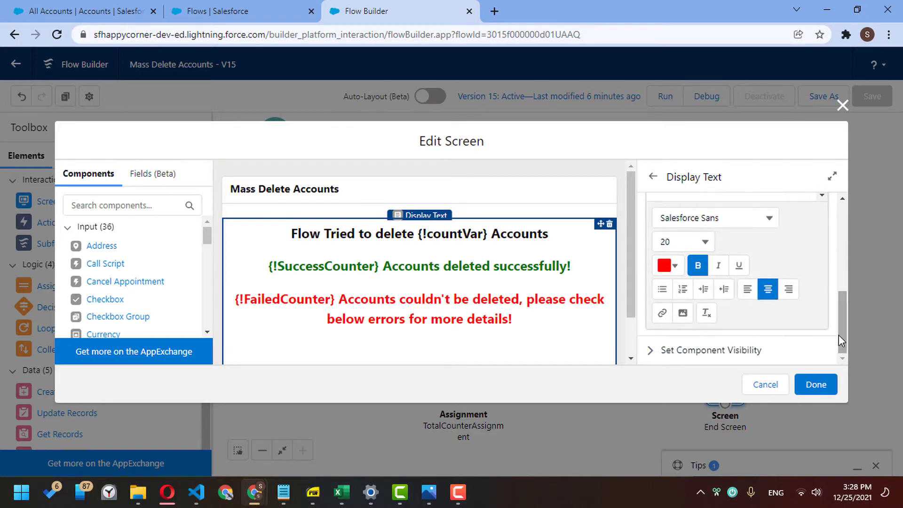
pyautogui.scroll(4, 839, 339)
# - Insert {!ErrorDetails} into the End Screen display text and apply the change
pyautogui.click(757, 250)
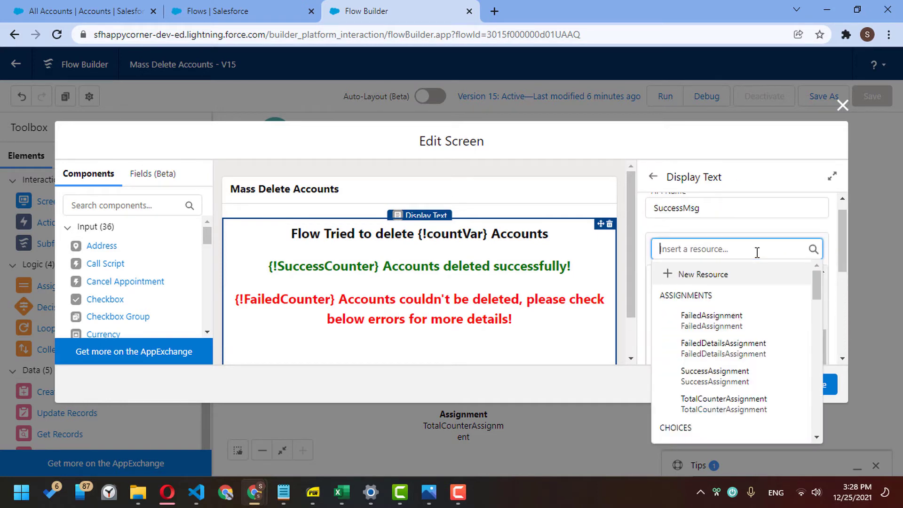
pyautogui.write('det')
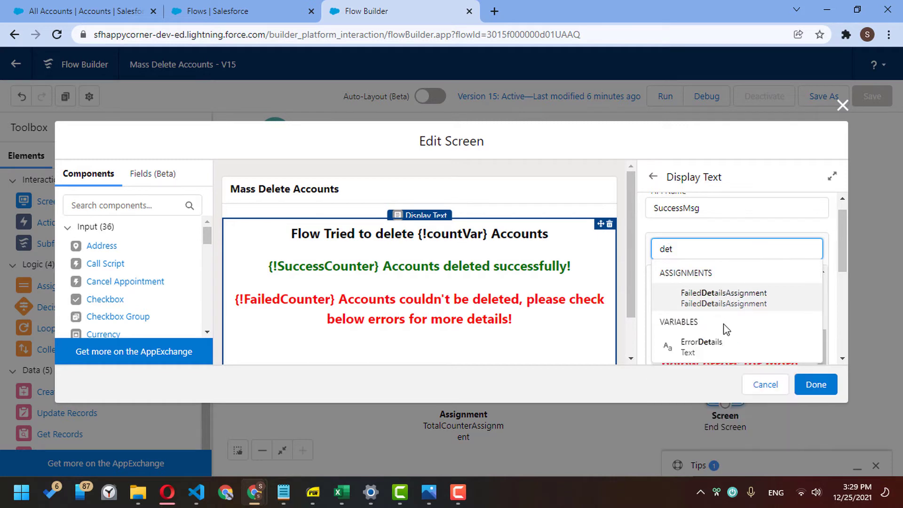
pyautogui.click(728, 346)
pyautogui.write('detail')
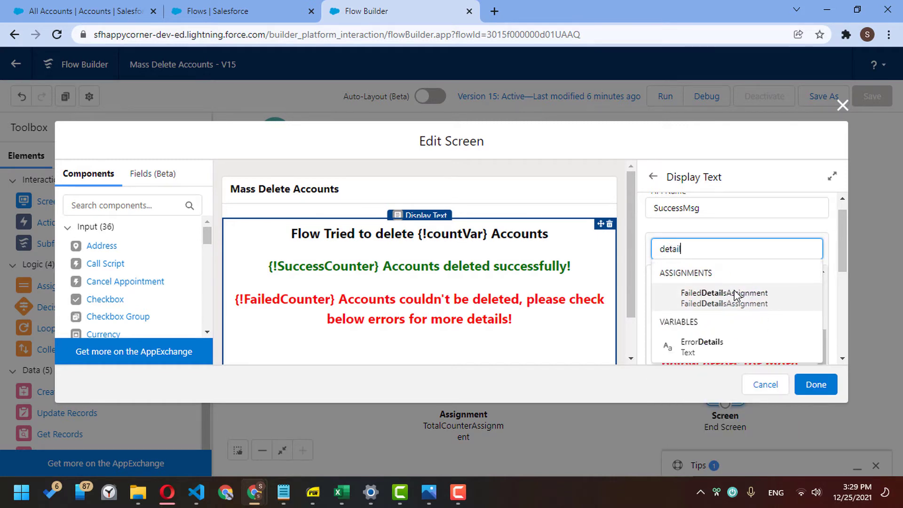
pyautogui.press('Down')
pyautogui.press('Return')
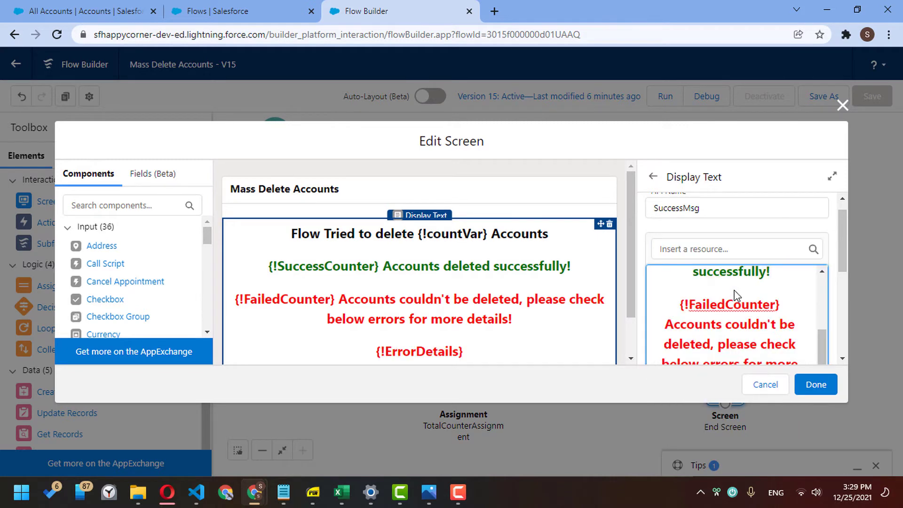
pyautogui.click(814, 384)
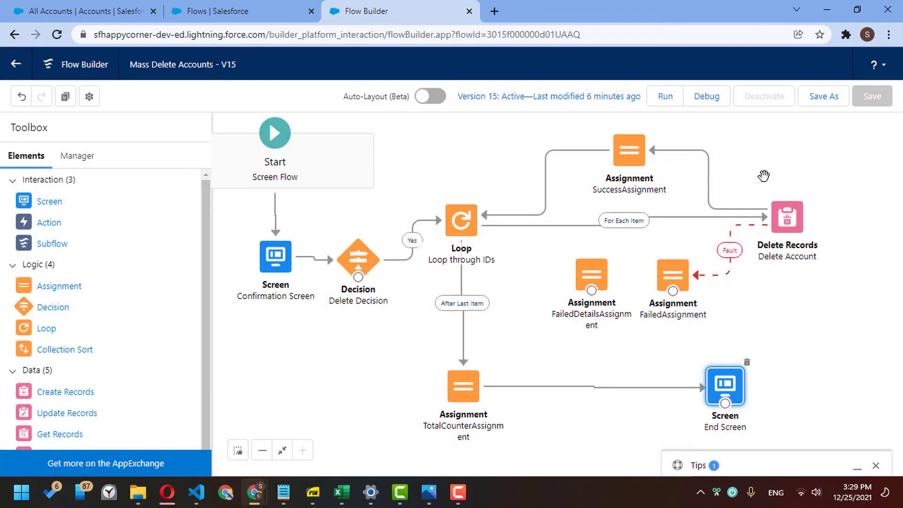
# - Route the failure assignments back into the Loop, then save and activate version 16
pyautogui.moveTo(673, 290)
pyautogui.mouseDown()
pyautogui.moveTo(592, 278)
pyautogui.moveTo(464, 235)
pyautogui.mouseUp()
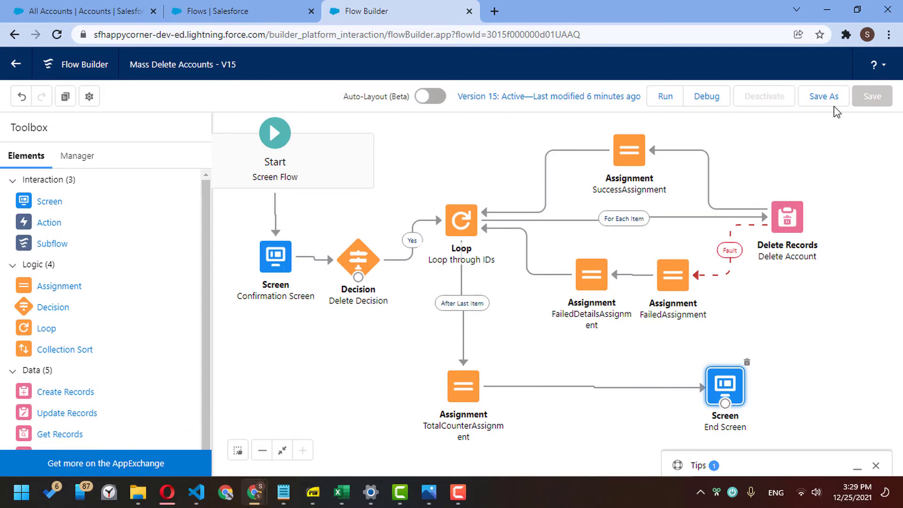
pyautogui.click(825, 97)
pyautogui.click(697, 367)
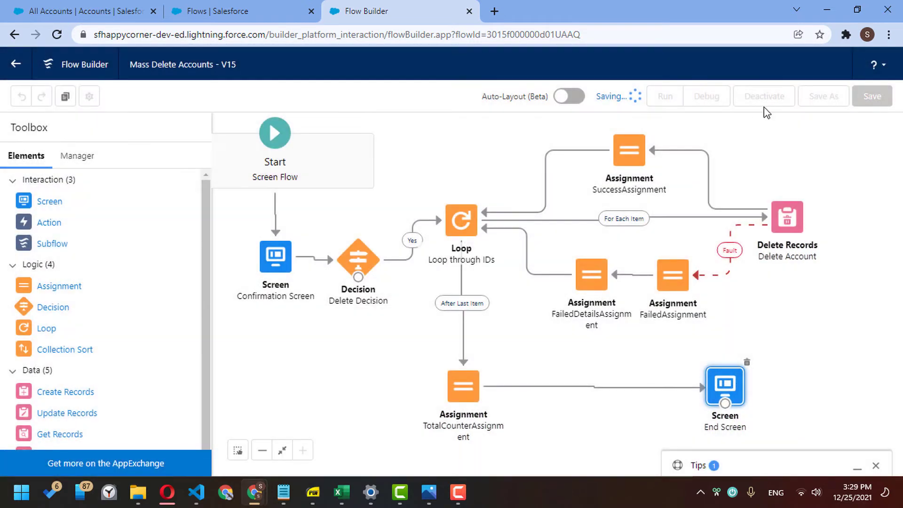
pyautogui.click(770, 97)
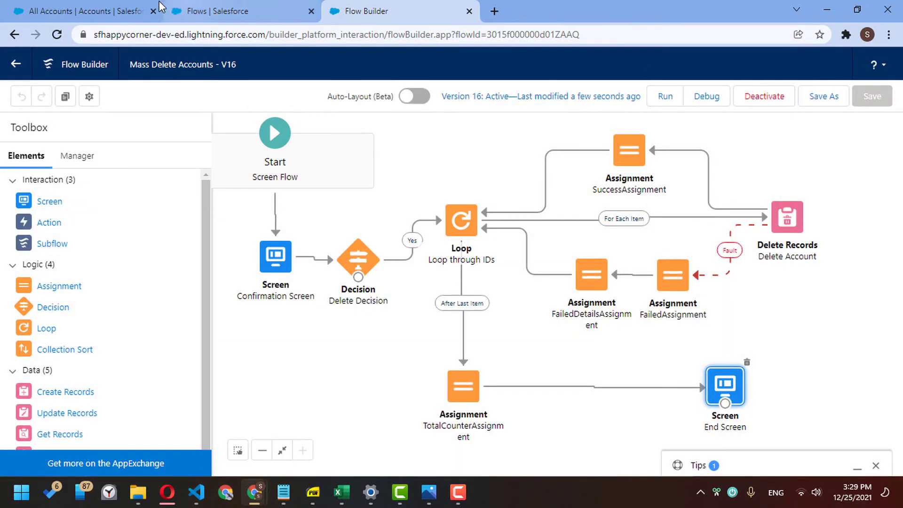
pyautogui.click(85, 11)
# - Mass-delete Burlington Textiles, Corner Account, Dickenson plc and Edge Communications, confirming Yes
pyautogui.click(58, 205)
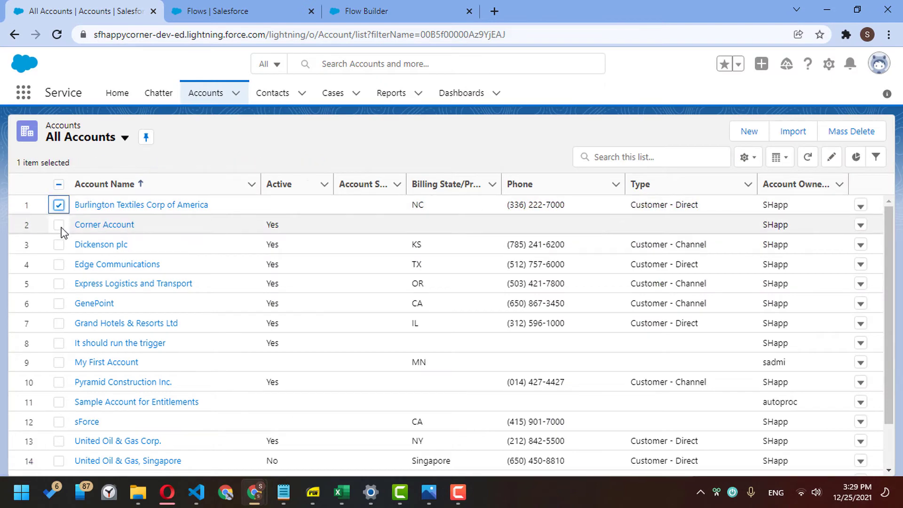
pyautogui.click(59, 224)
pyautogui.click(59, 245)
pyautogui.click(59, 264)
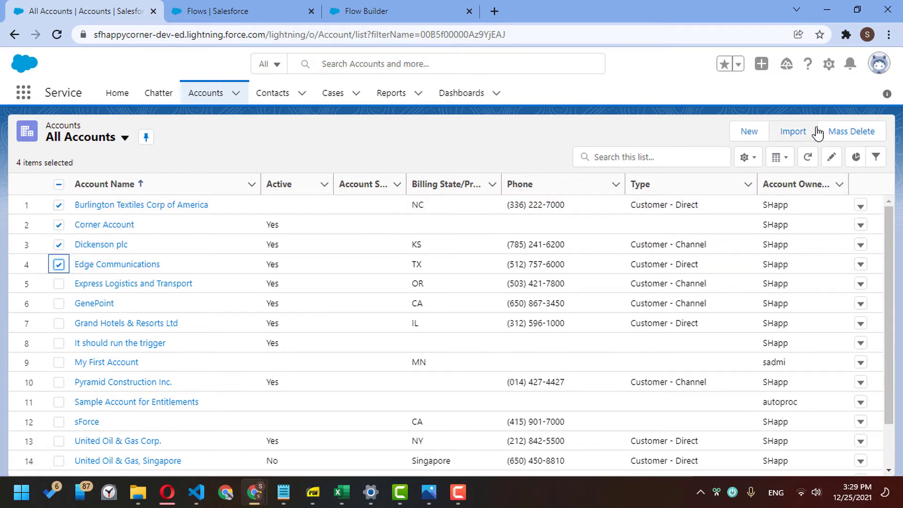
pyautogui.click(852, 131)
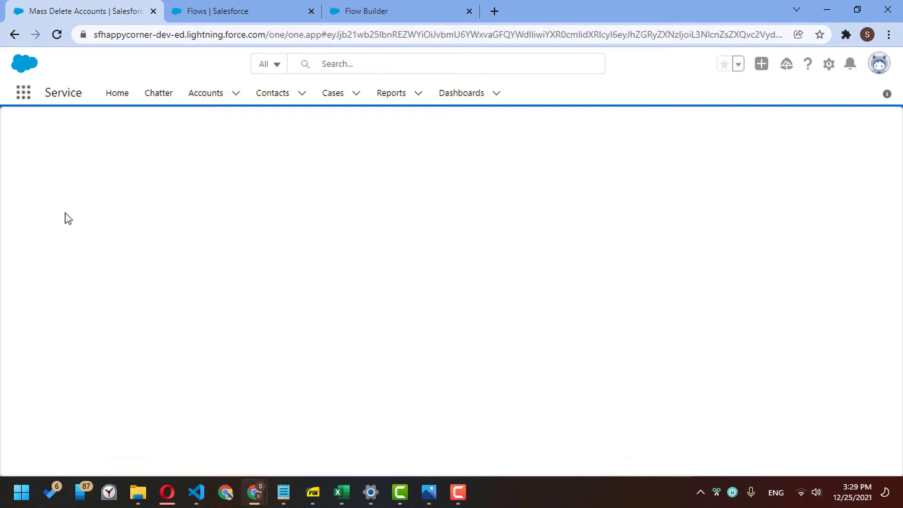
pyautogui.click(29, 193)
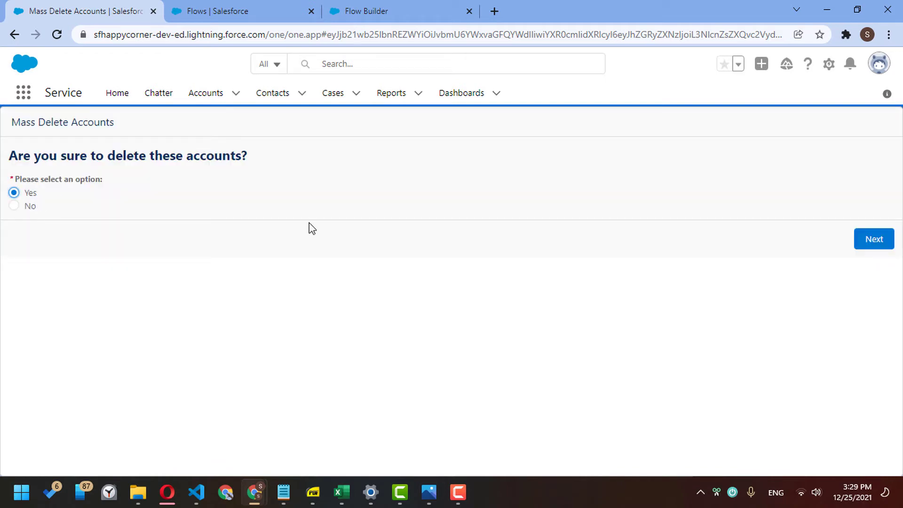
pyautogui.click(864, 240)
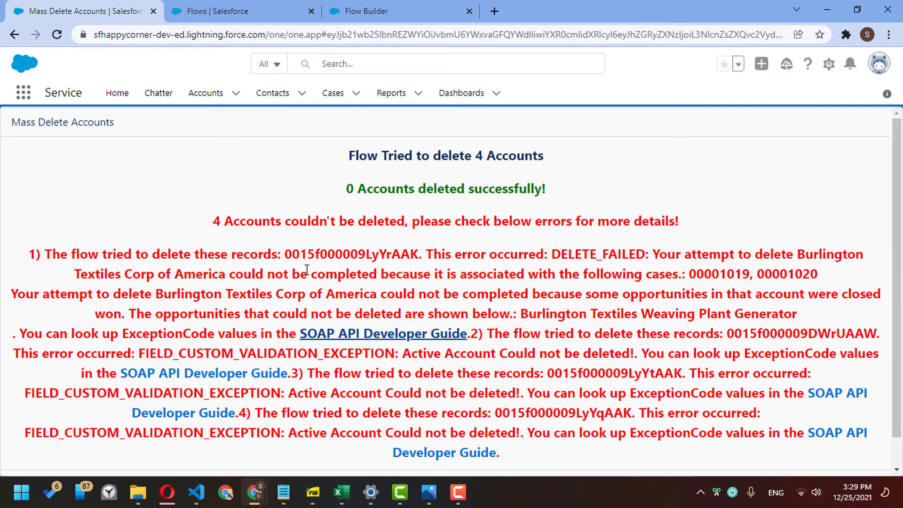
# - Review the failed-accounts summary and the Burlington Textiles failure explanation on the end screen
pyautogui.moveTo(53, 254); pyautogui.dragTo(205, 262)
pyautogui.click(200, 264)
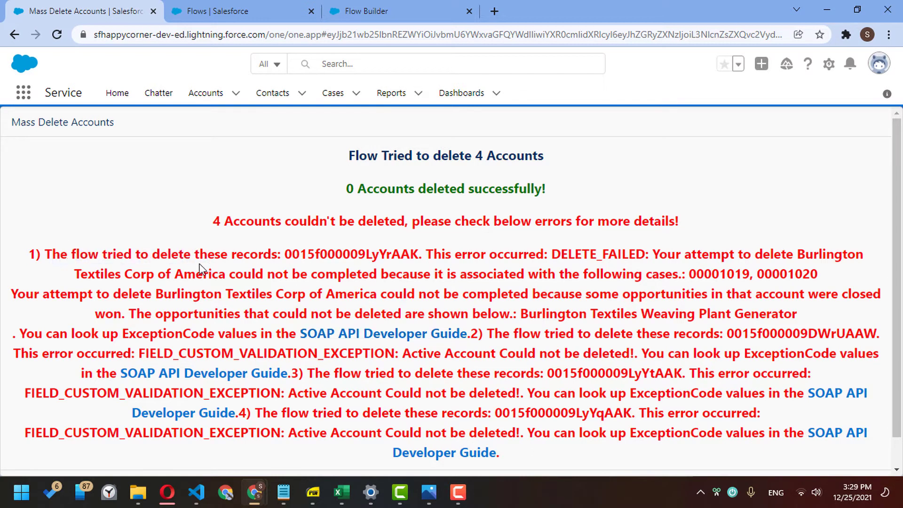
pyautogui.moveTo(29, 257); pyautogui.dragTo(89, 257)
pyautogui.moveTo(213, 221); pyautogui.dragTo(455, 224)
pyautogui.click(447, 230)
pyautogui.moveTo(207, 264); pyautogui.dragTo(439, 277)
pyautogui.click(498, 278)
pyautogui.moveTo(96, 296); pyautogui.dragTo(305, 311)
pyautogui.click(326, 311)
pyautogui.moveTo(741, 313); pyautogui.dragTo(800, 313)
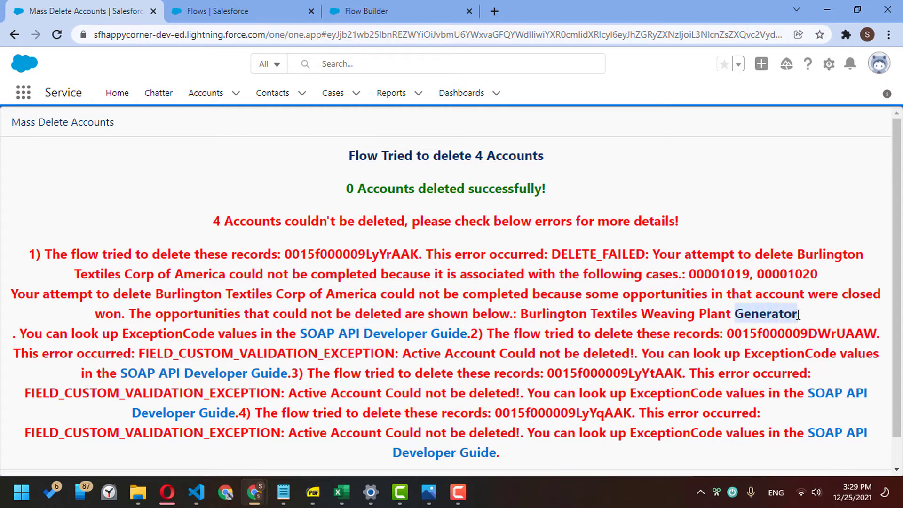
pyautogui.click(814, 315)
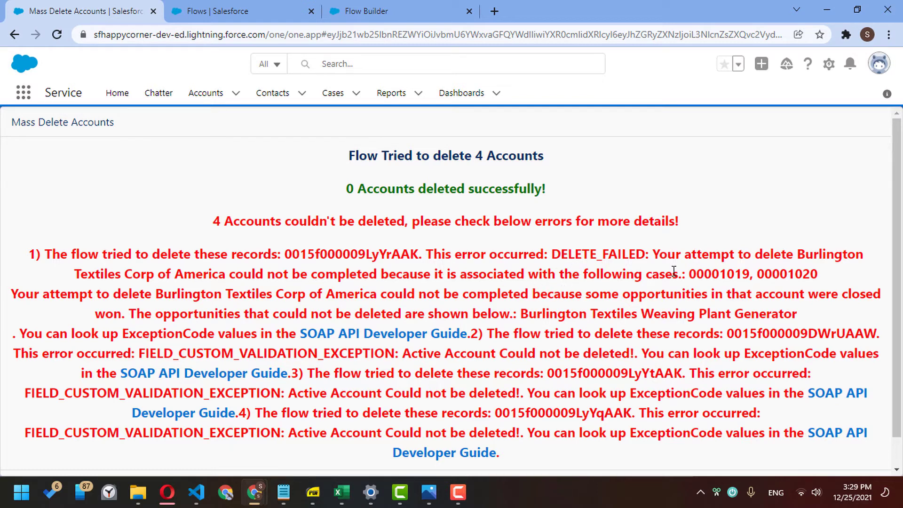
# - Examine the blocking cases and the second error's Active Account deletion reason
pyautogui.moveTo(465, 277); pyautogui.dragTo(816, 269)
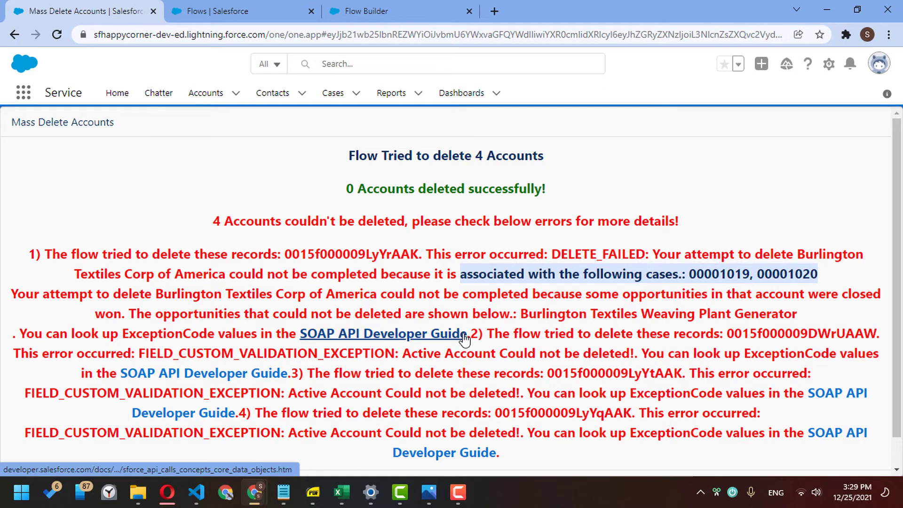
pyautogui.moveTo(470, 333); pyautogui.dragTo(483, 333)
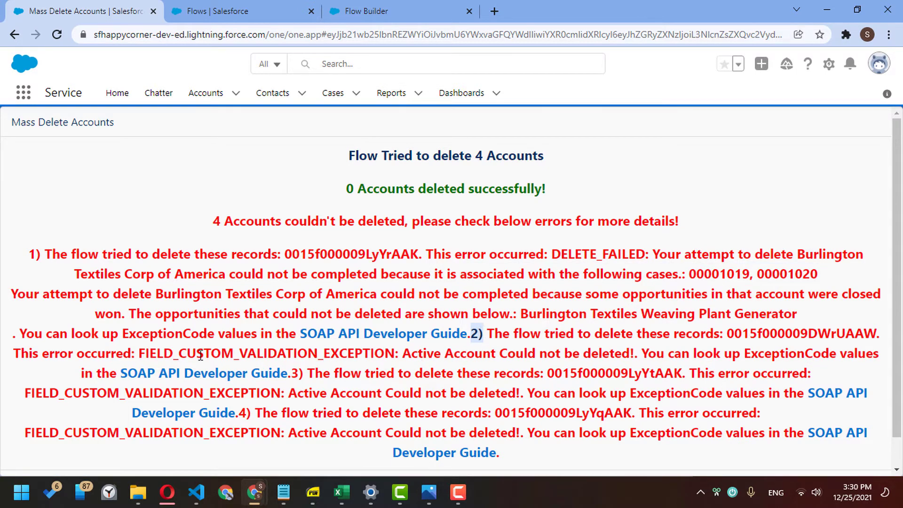
pyautogui.scroll(-1, 382, 357)
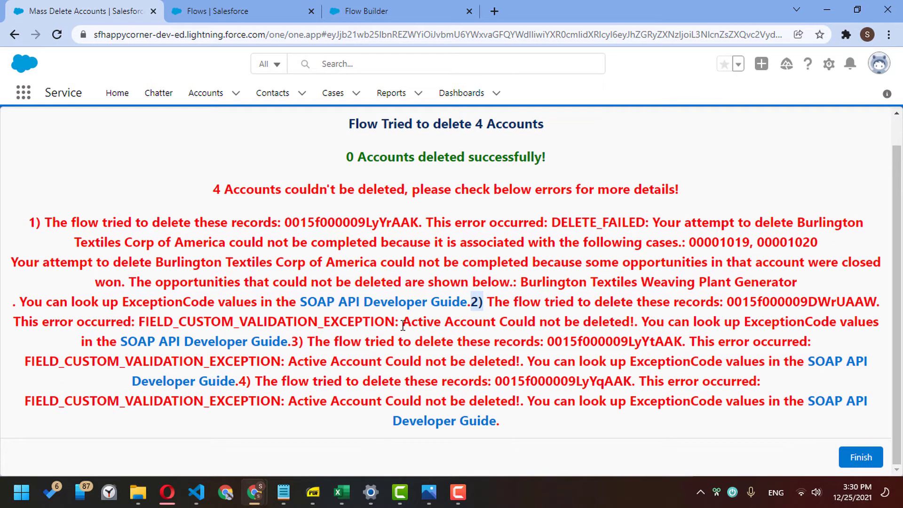
pyautogui.moveTo(403, 325); pyautogui.dragTo(634, 321)
pyautogui.click(639, 328)
# - Compare the error numbering on the results page, then return to Flow Builder
pyautogui.click(350, 13)
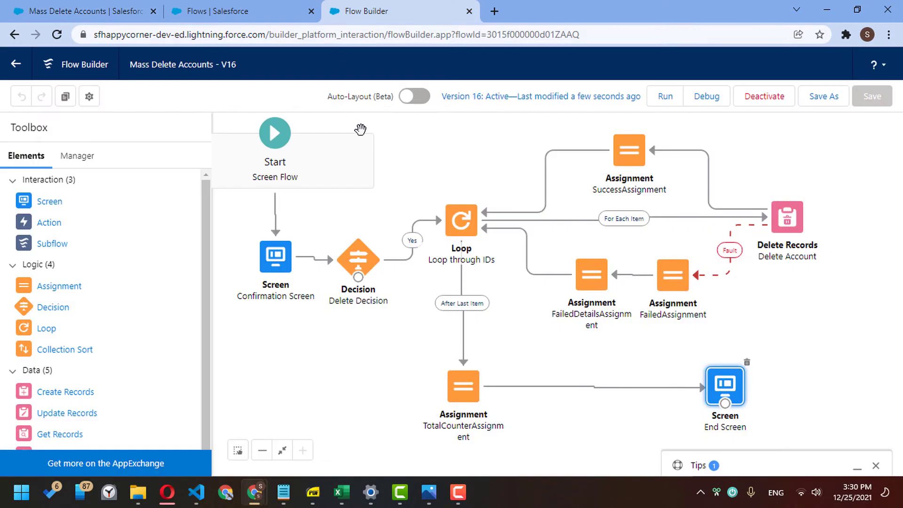
pyautogui.click(123, 7)
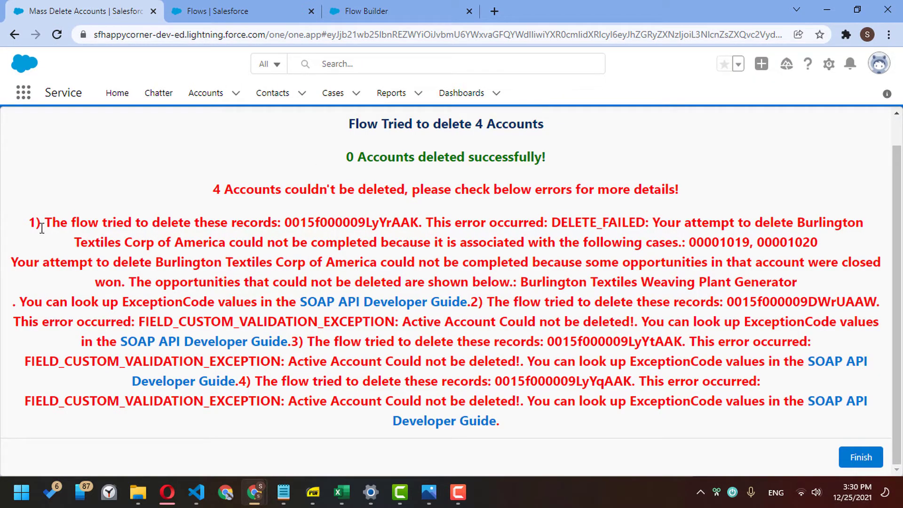
pyautogui.moveTo(31, 221); pyautogui.dragTo(43, 222)
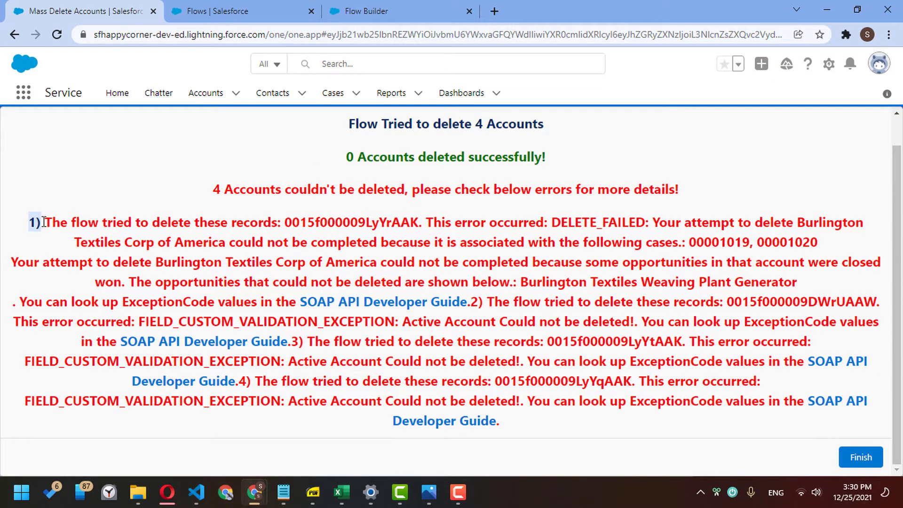
pyautogui.moveTo(471, 304); pyautogui.dragTo(483, 299)
pyautogui.click(473, 300)
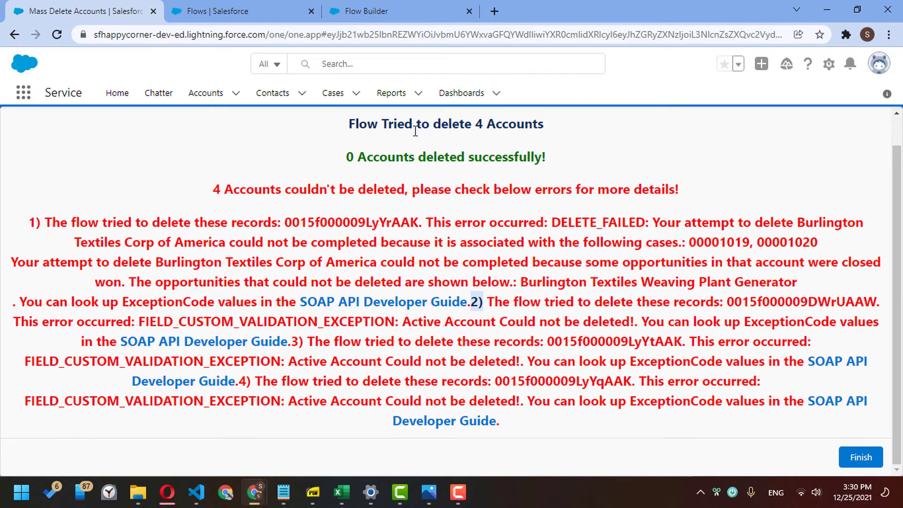
pyautogui.click(381, 13)
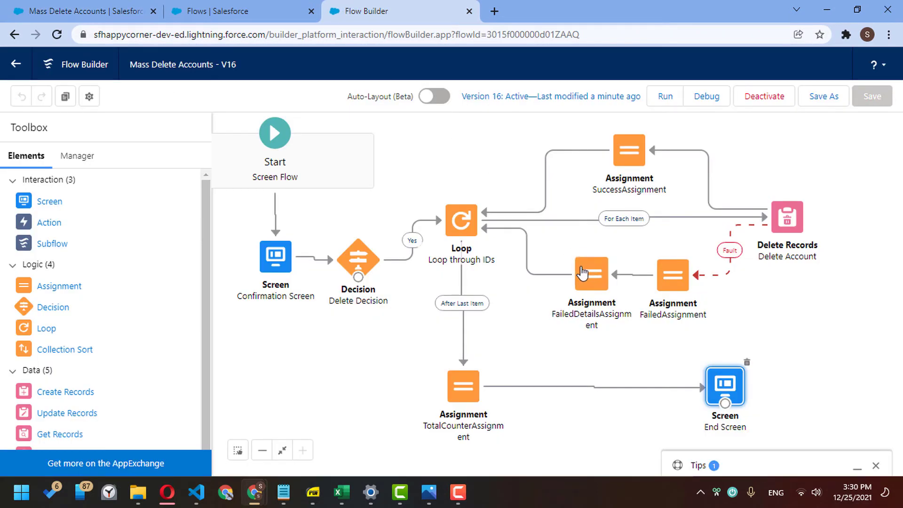
# - Add a fourth ErrorDetails row with the Add operator to FailedDetailsAssignment
pyautogui.doubleClick(582, 272)
pyautogui.click(261, 380)
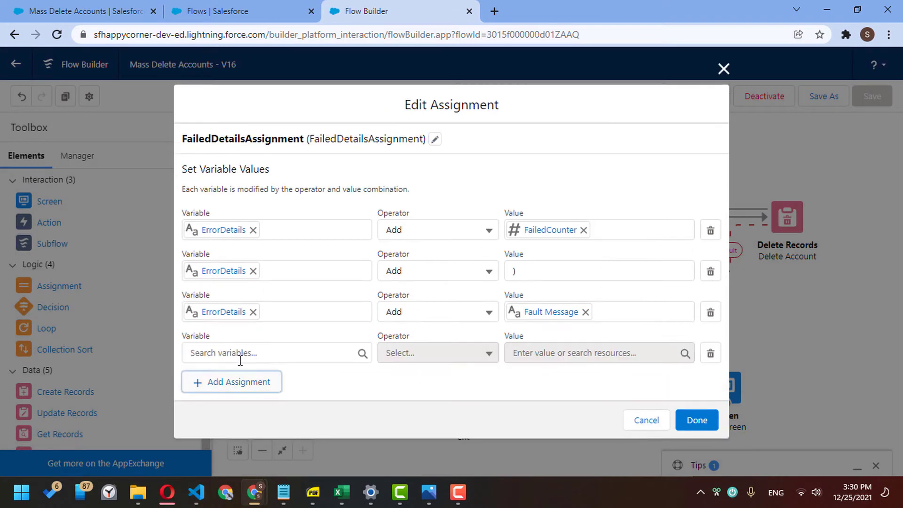
pyautogui.click(237, 355)
pyautogui.write('err')
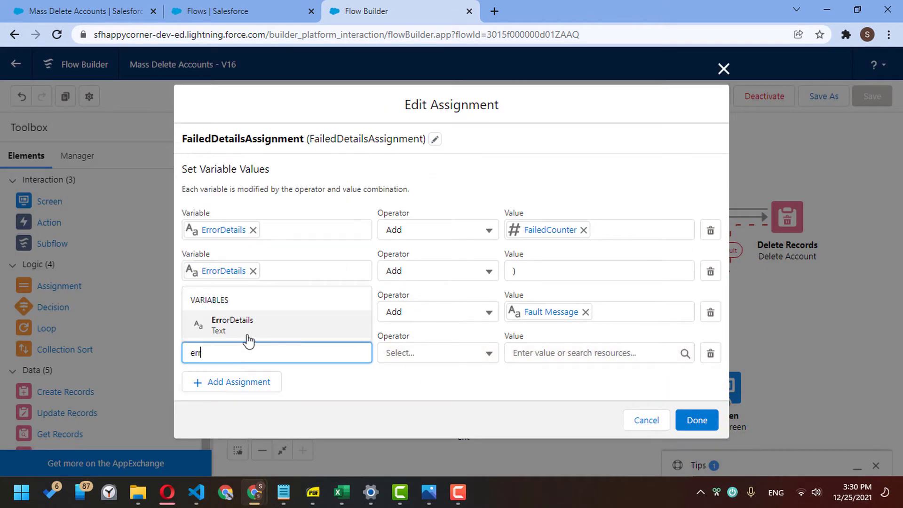
pyautogui.click(252, 337)
pyautogui.click(409, 363)
pyautogui.click(413, 400)
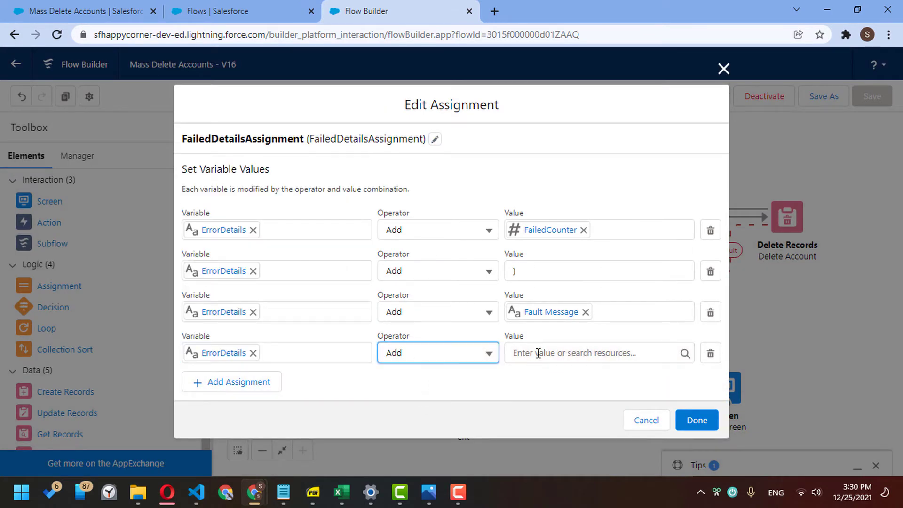
pyautogui.click(538, 353)
# - Create Text formula newLineFormula = BR() as that row's value and save the assignment
pyautogui.click(575, 178)
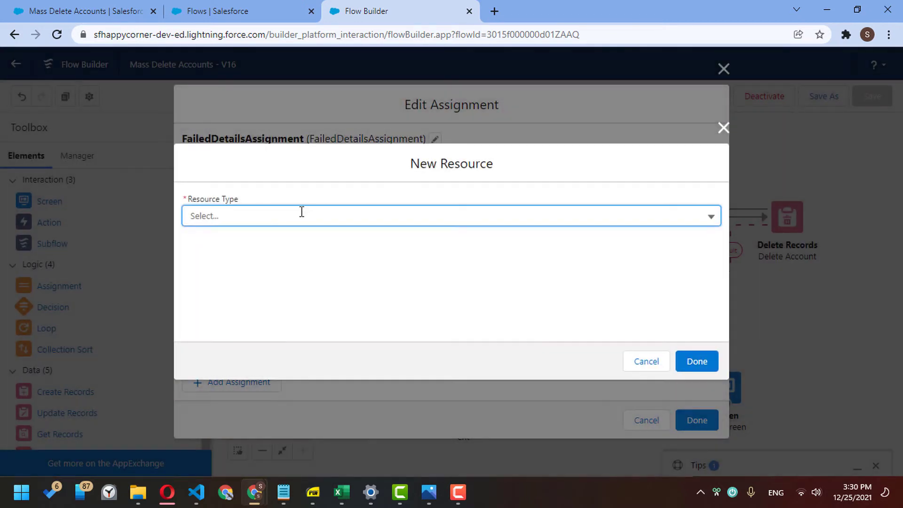
pyautogui.click(300, 213)
pyautogui.click(260, 285)
pyautogui.click(261, 208)
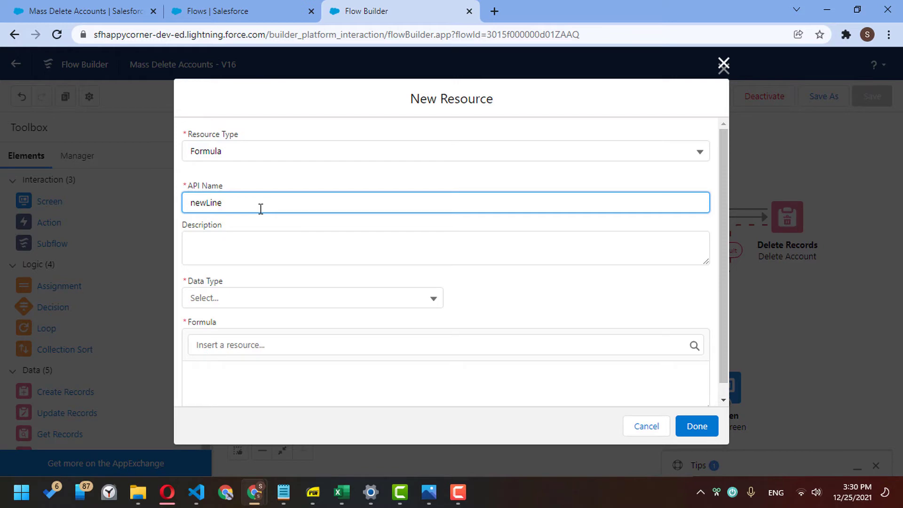
pyautogui.click(291, 298)
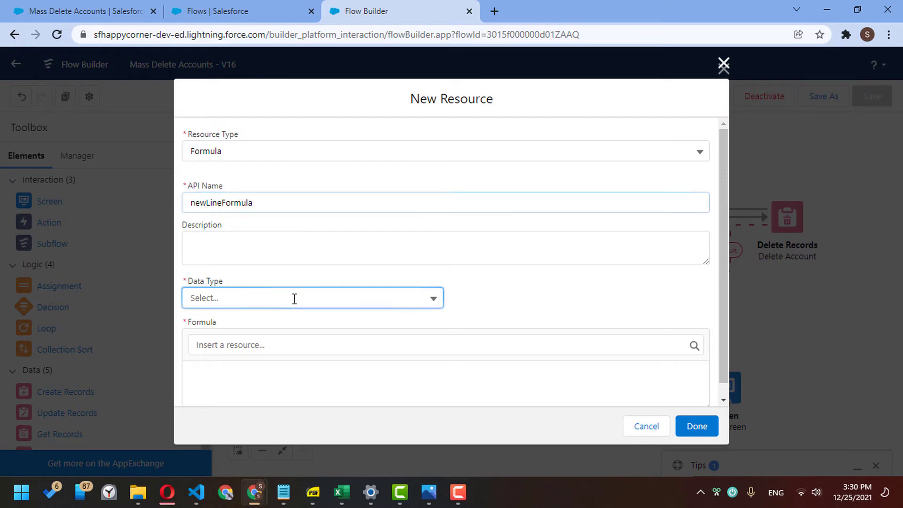
pyautogui.click(290, 327)
pyautogui.click(284, 372)
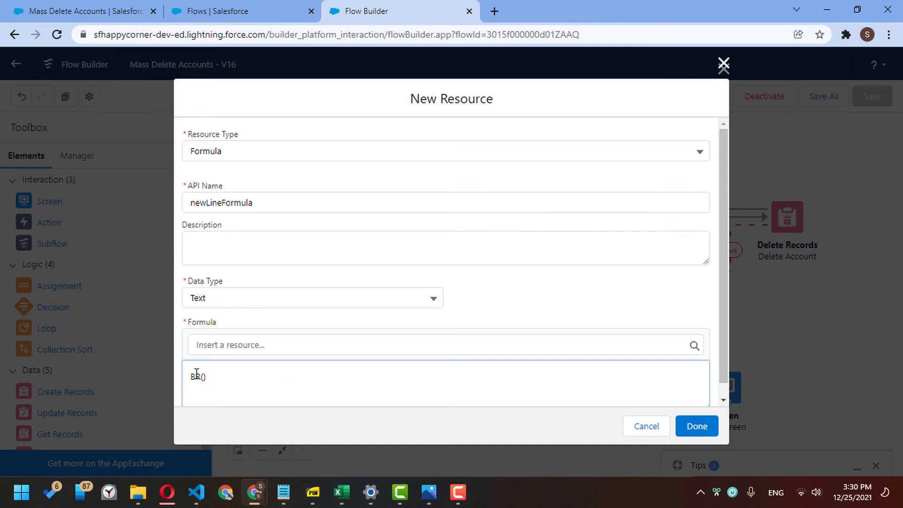
pyautogui.moveTo(191, 374); pyautogui.dragTo(218, 376)
pyautogui.click(408, 383)
pyautogui.click(694, 426)
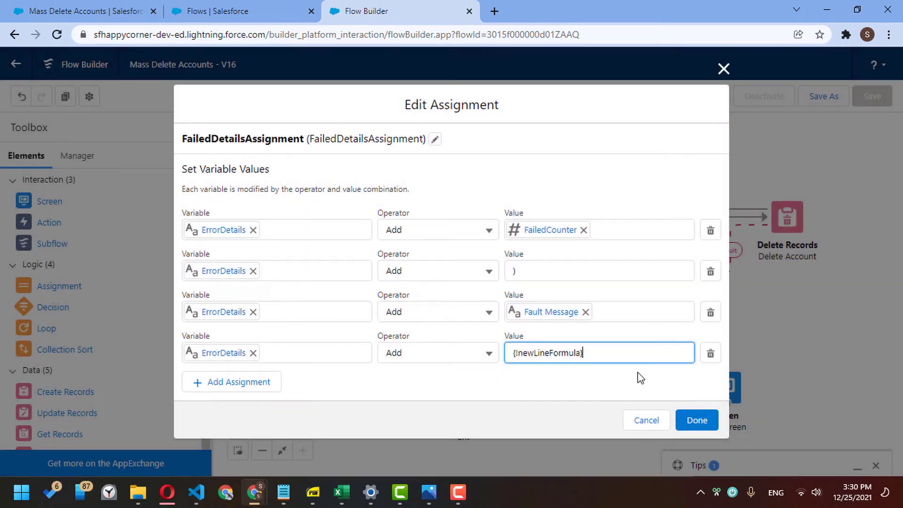
pyautogui.click(694, 423)
pyautogui.click(825, 97)
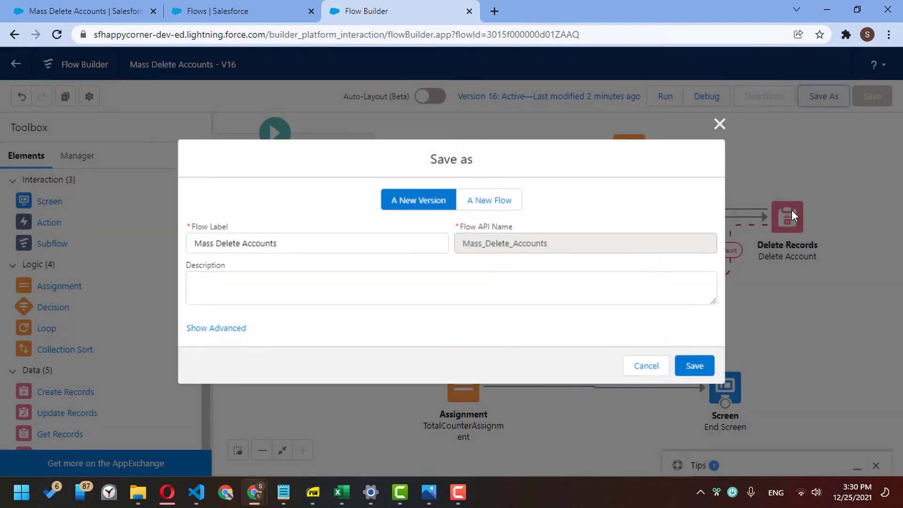
# - Save and activate the new version, then open the End Screen's display text for editing
pyautogui.click(698, 367)
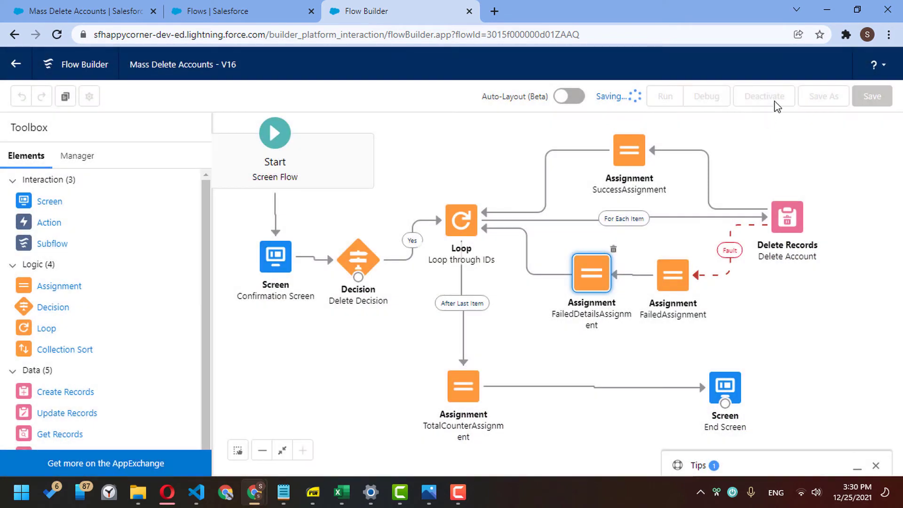
pyautogui.click(775, 101)
pyautogui.doubleClick(725, 385)
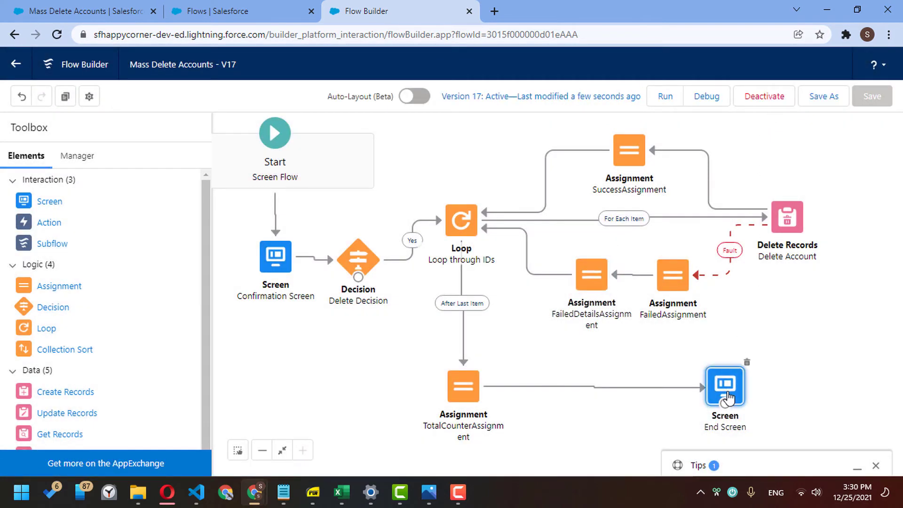
pyautogui.click(496, 332)
pyautogui.scroll(-4, 750, 343)
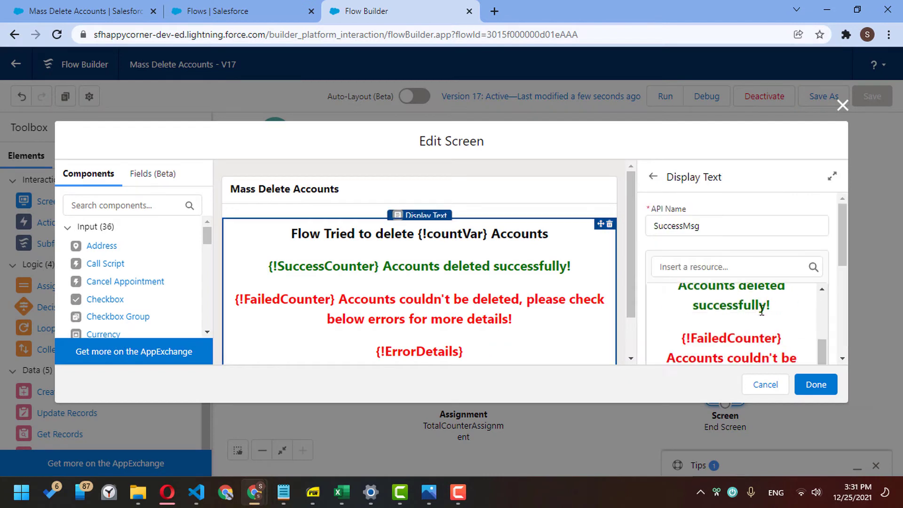
pyautogui.moveTo(844, 253); pyautogui.dragTo(845, 309)
pyautogui.doubleClick(749, 268)
pyautogui.scroll(-1, 768, 323)
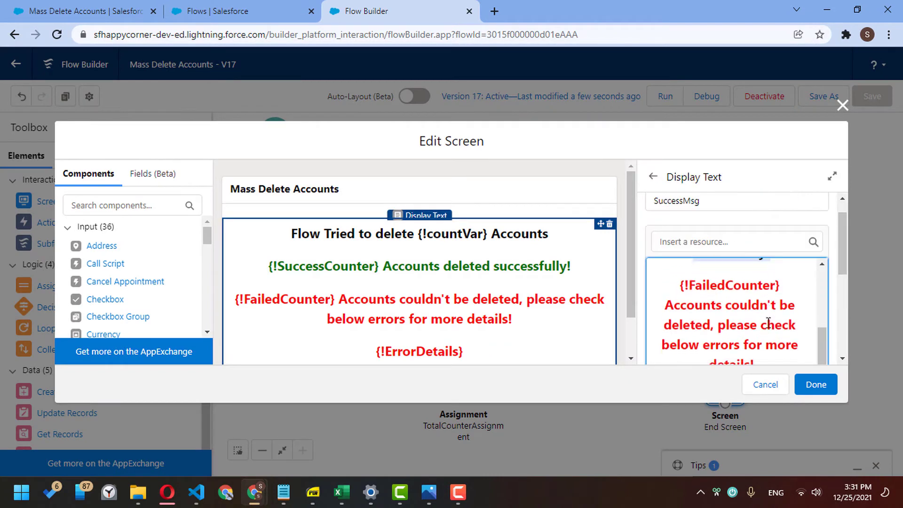
pyautogui.click(832, 176)
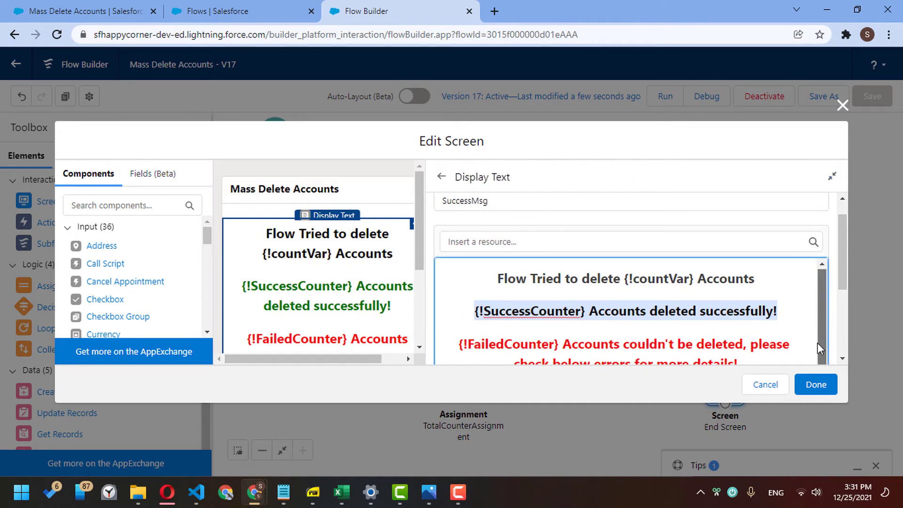
pyautogui.moveTo(845, 282); pyautogui.dragTo(839, 311)
# - Left-align and unbold the {!ErrorDetails} line, then save and activate version 18
pyautogui.tripleClick(655, 323)
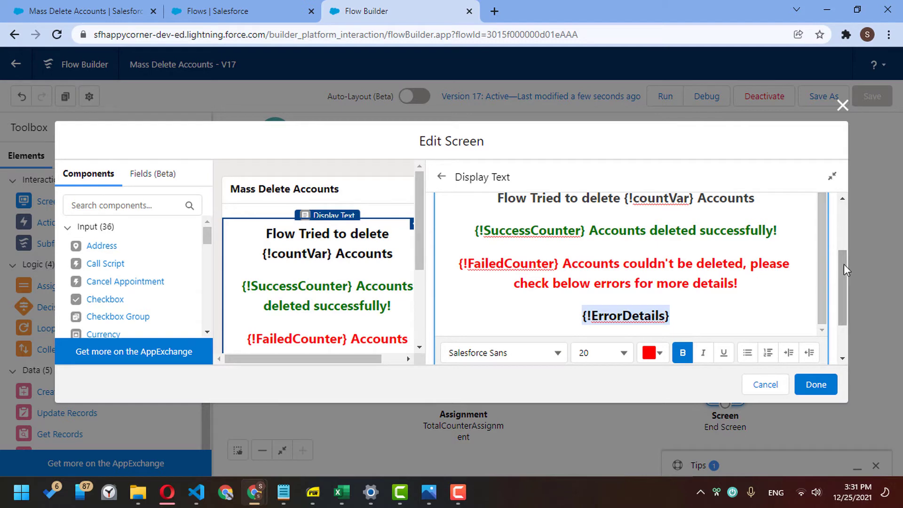
pyautogui.moveTo(843, 264); pyautogui.dragTo(838, 295)
pyautogui.click(451, 321)
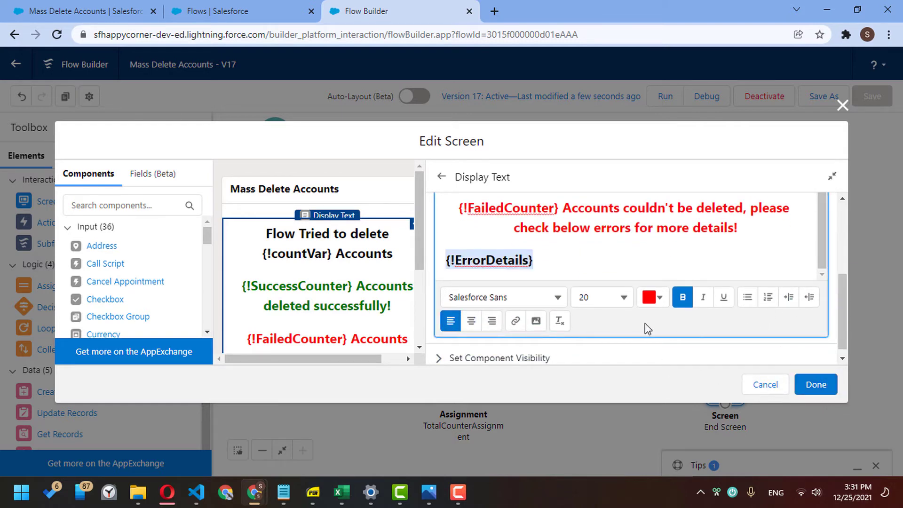
pyautogui.click(682, 297)
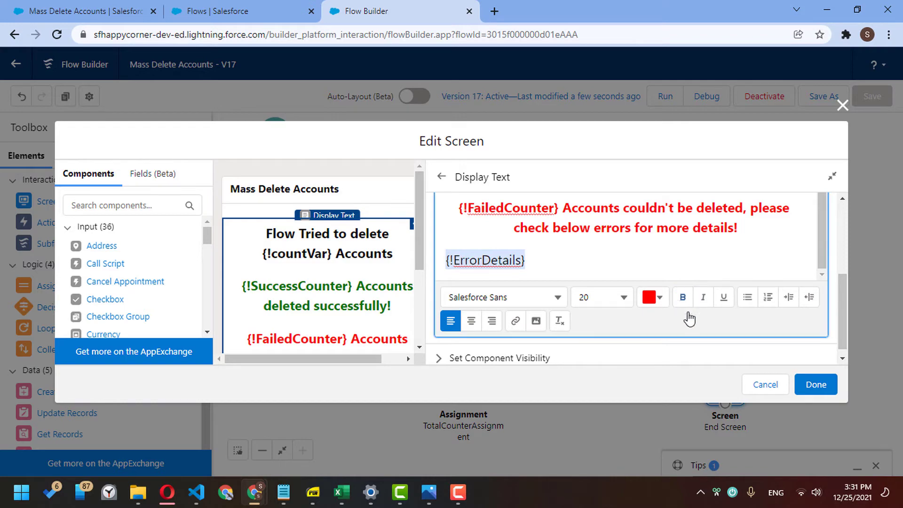
pyautogui.click(816, 384)
pyautogui.click(830, 97)
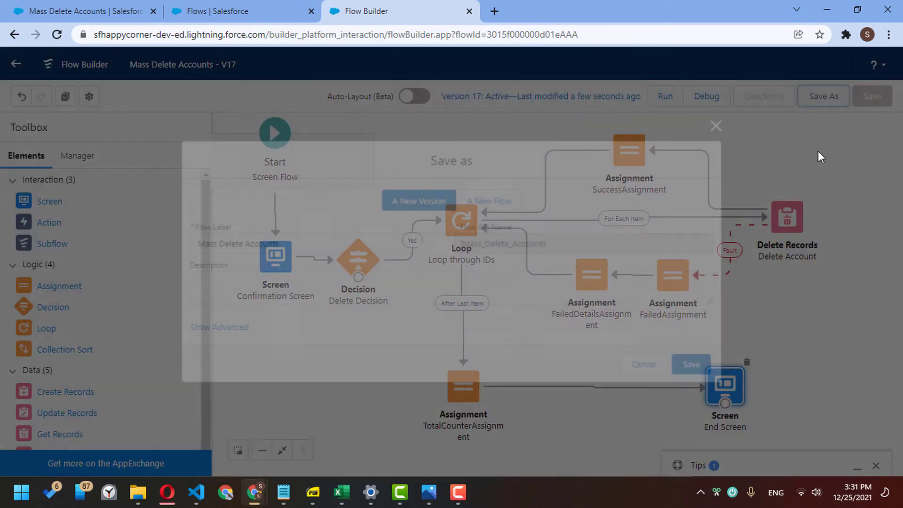
pyautogui.click(710, 366)
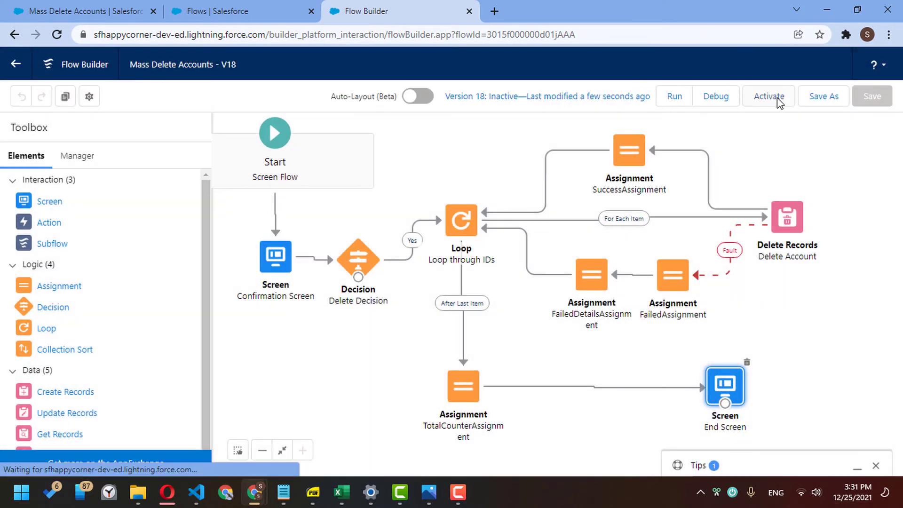
pyautogui.click(778, 101)
pyautogui.click(97, 13)
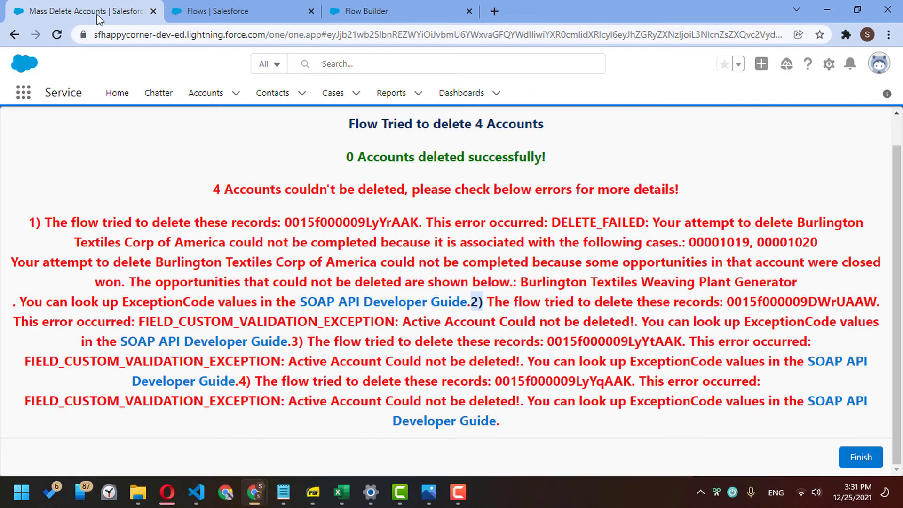
# - Mass delete Burlington Textiles, Corner Account, Edge Communications and Dickenson plc from All Accounts
pyautogui.click(206, 94)
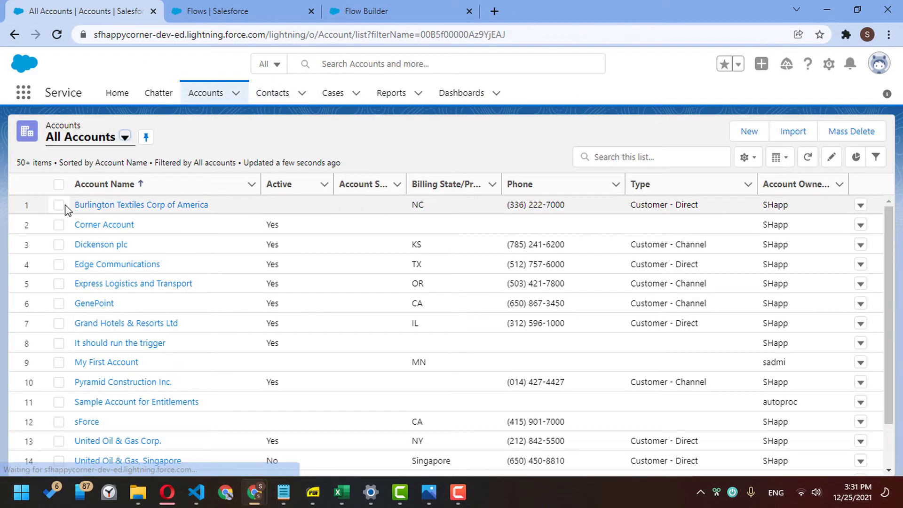
pyautogui.click(59, 204)
pyautogui.click(58, 224)
pyautogui.click(58, 264)
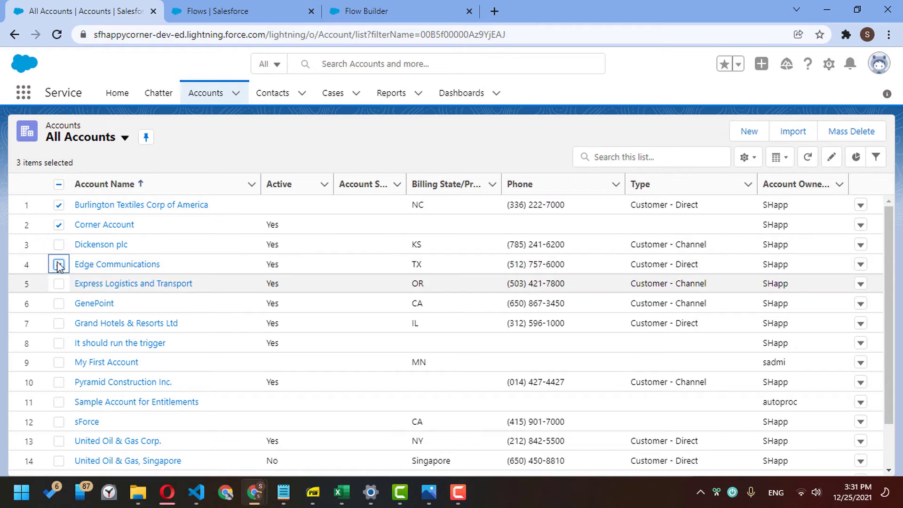
pyautogui.click(58, 244)
pyautogui.click(858, 131)
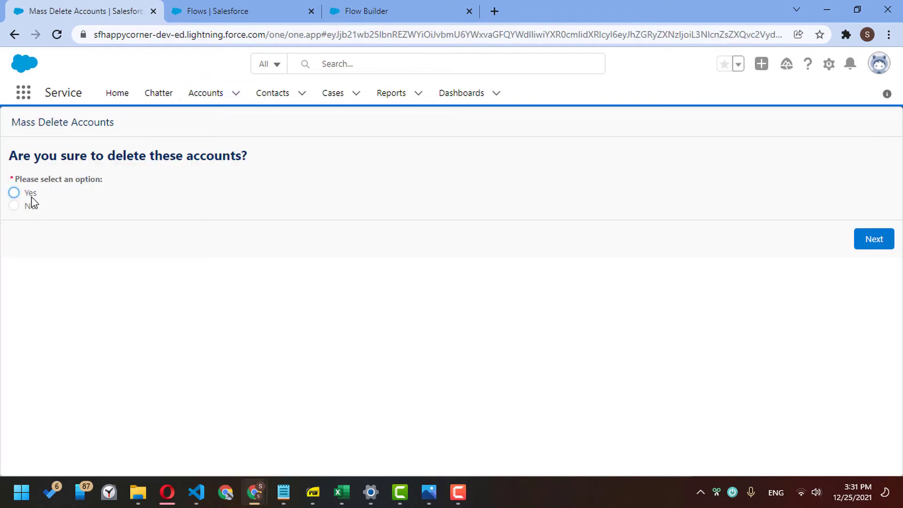
pyautogui.click(29, 194)
pyautogui.click(876, 242)
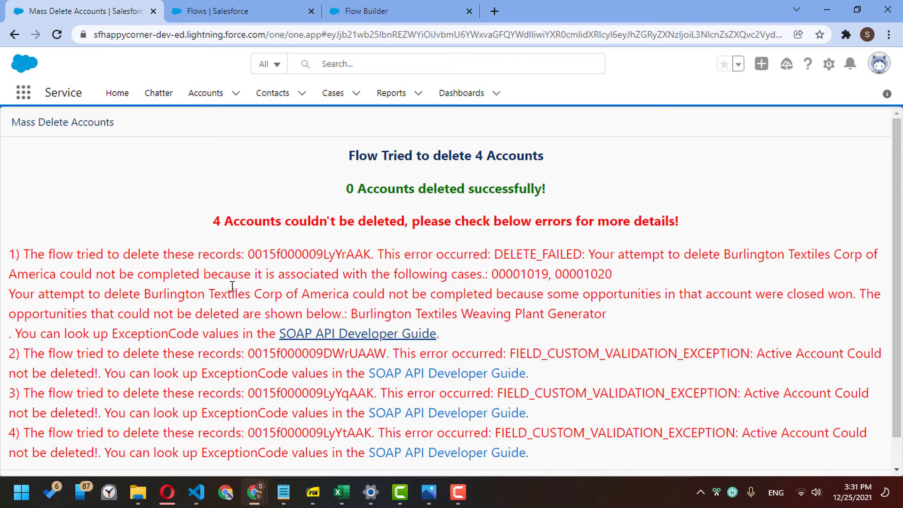
# - Copy the error lead-in 'The flow tried to delete these records: ' from the results, then return to Flow Builder
pyautogui.moveTo(14, 253); pyautogui.dragTo(168, 335)
pyautogui.click(167, 334)
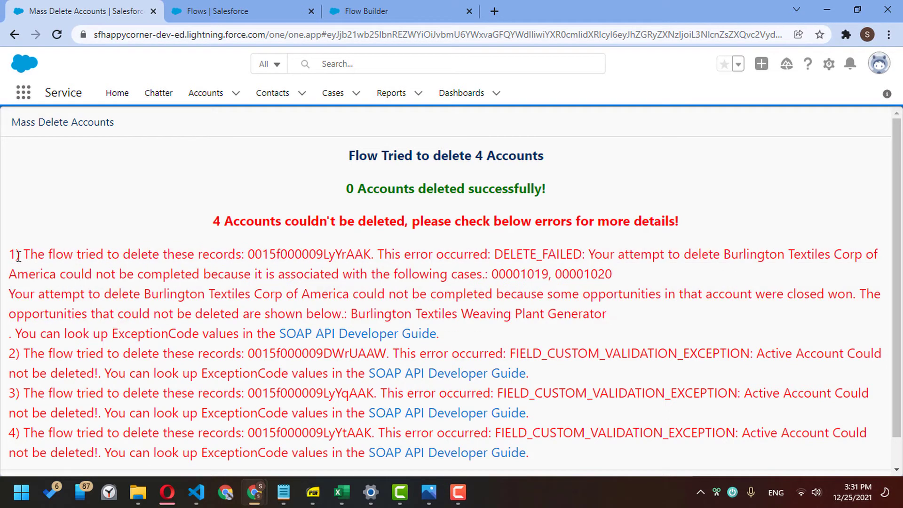
pyautogui.moveTo(15, 255); pyautogui.dragTo(41, 294)
pyautogui.click(46, 335)
pyautogui.moveTo(25, 253); pyautogui.dragTo(248, 254)
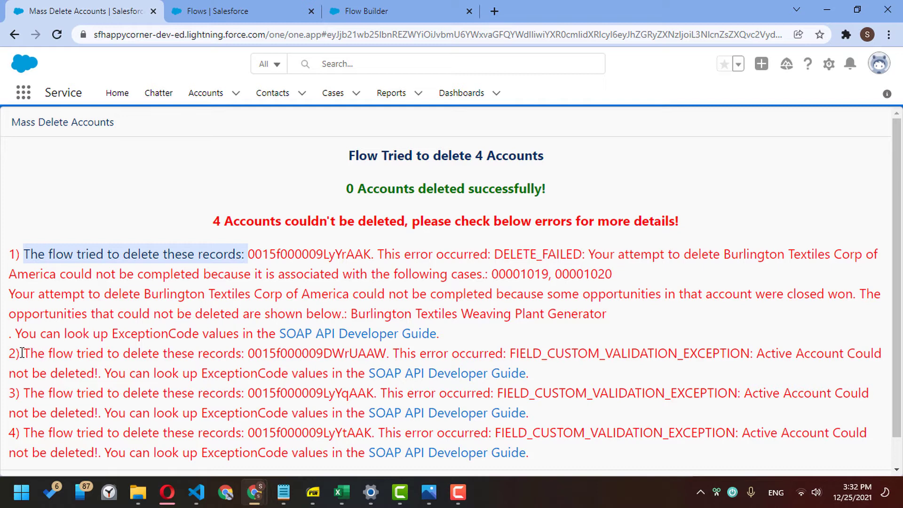
pyautogui.moveTo(22, 353); pyautogui.dragTo(249, 353)
pyautogui.click(174, 325)
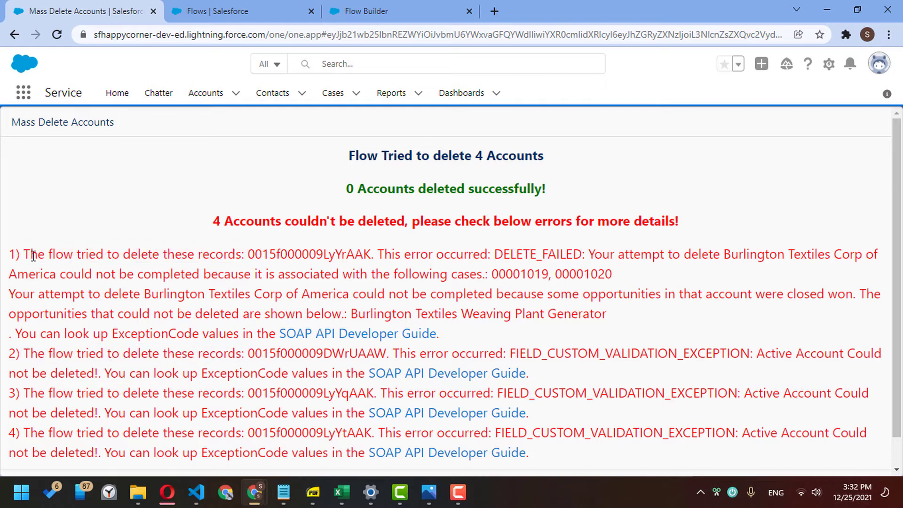
pyautogui.moveTo(25, 254); pyautogui.dragTo(250, 254)
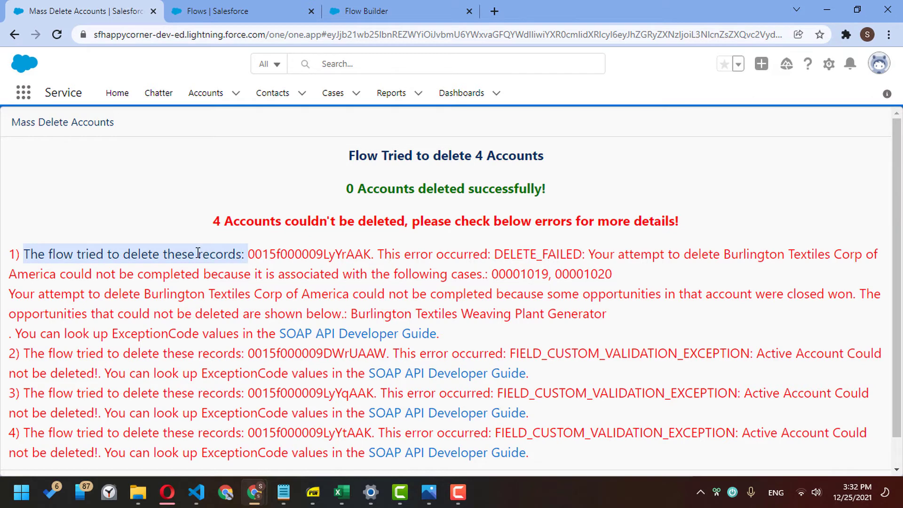
pyautogui.click(251, 252)
pyautogui.moveTo(249, 254); pyautogui.dragTo(27, 253)
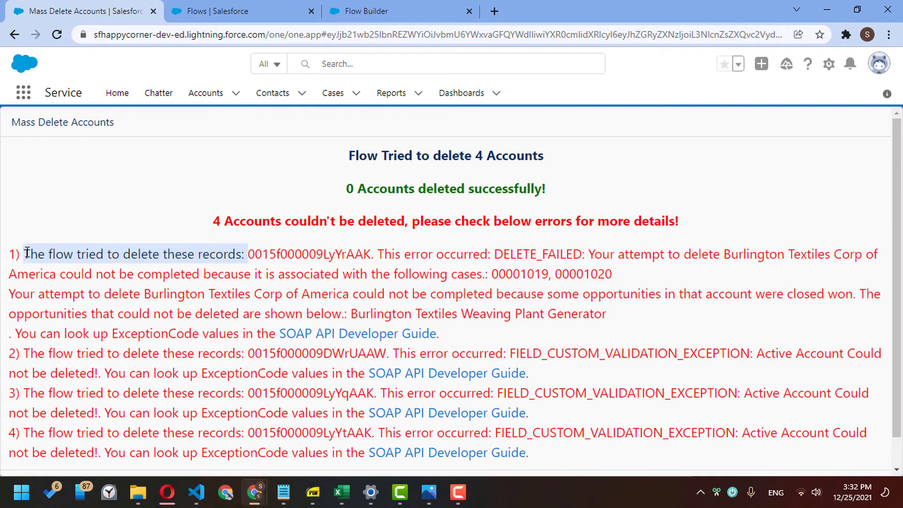
pyautogui.rightClick(95, 251)
pyautogui.click(114, 261)
pyautogui.click(362, 10)
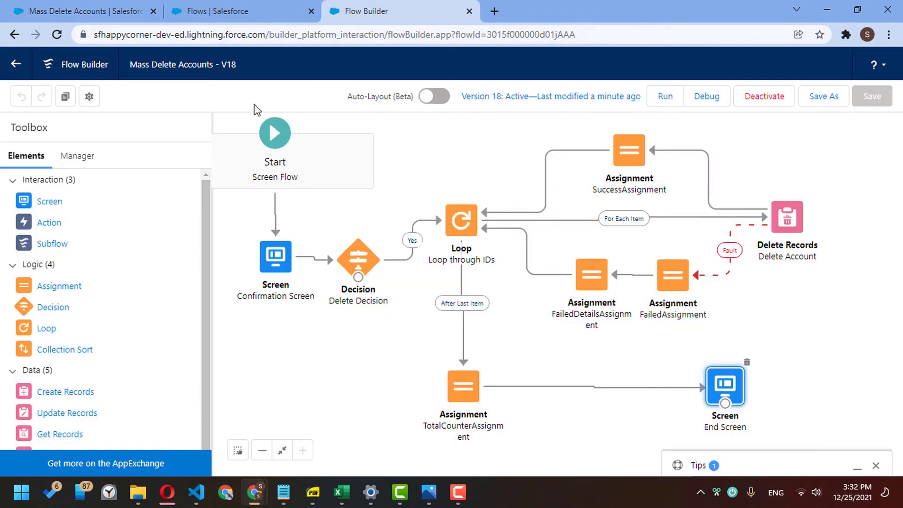
# - Review the FailedDetailsAssignment settings without changing them
pyautogui.click(91, 156)
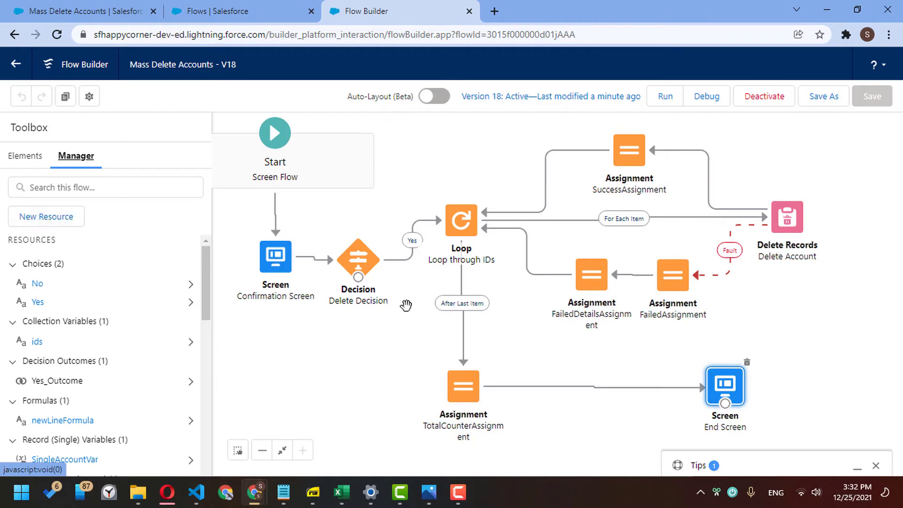
pyautogui.doubleClick(606, 274)
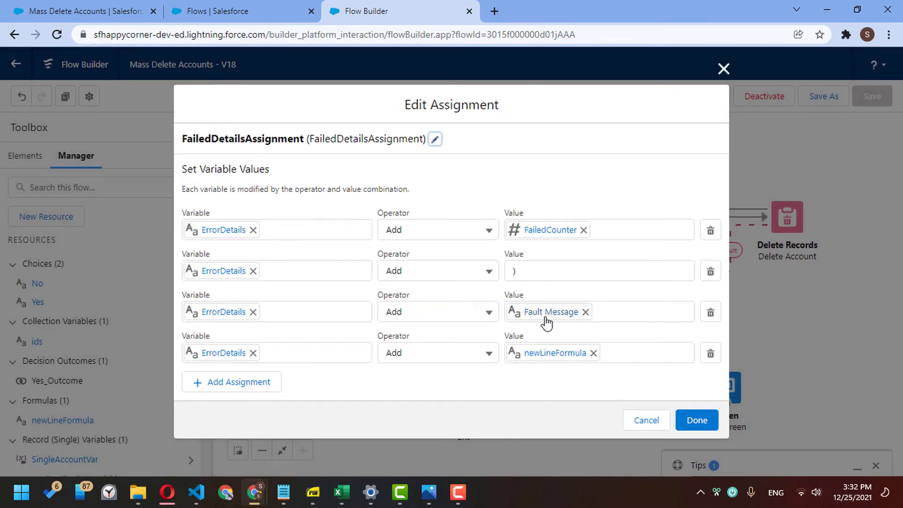
pyautogui.click(641, 420)
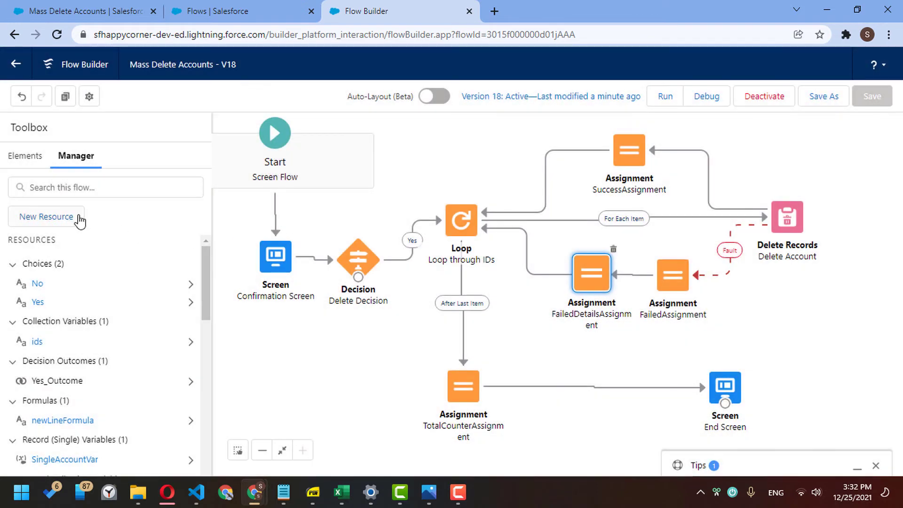
# - Create a new text Formula resource named FaultMessageFormatted
pyautogui.click(77, 219)
pyautogui.click(339, 221)
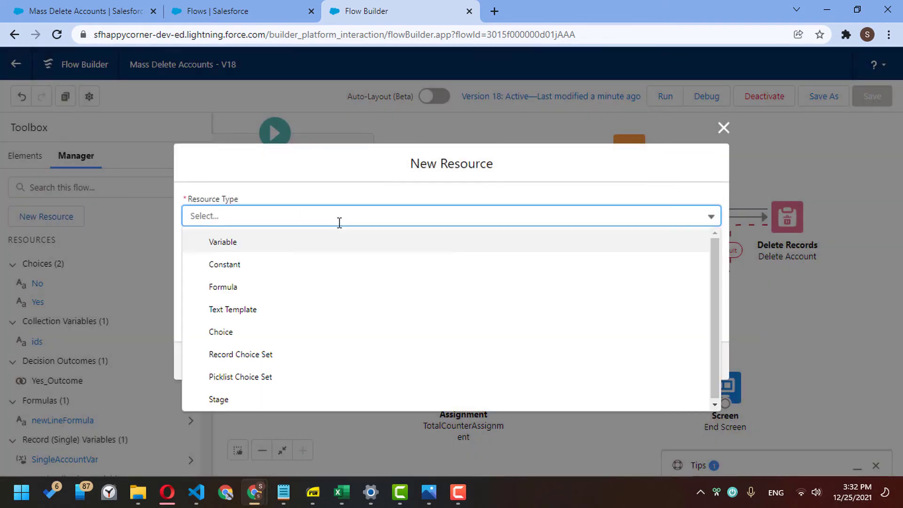
pyautogui.click(264, 288)
pyautogui.click(244, 196)
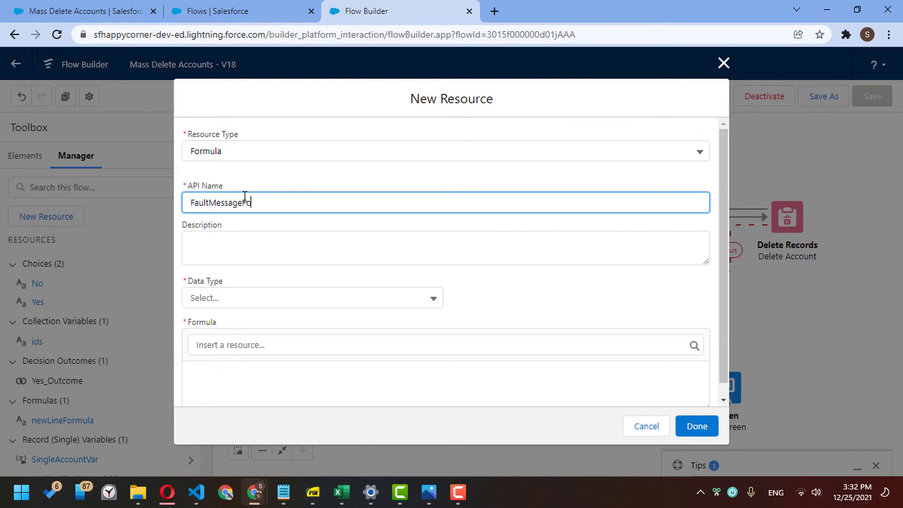
pyautogui.write('FaultMessageFormatted')
pyautogui.click(270, 303)
pyautogui.click(270, 323)
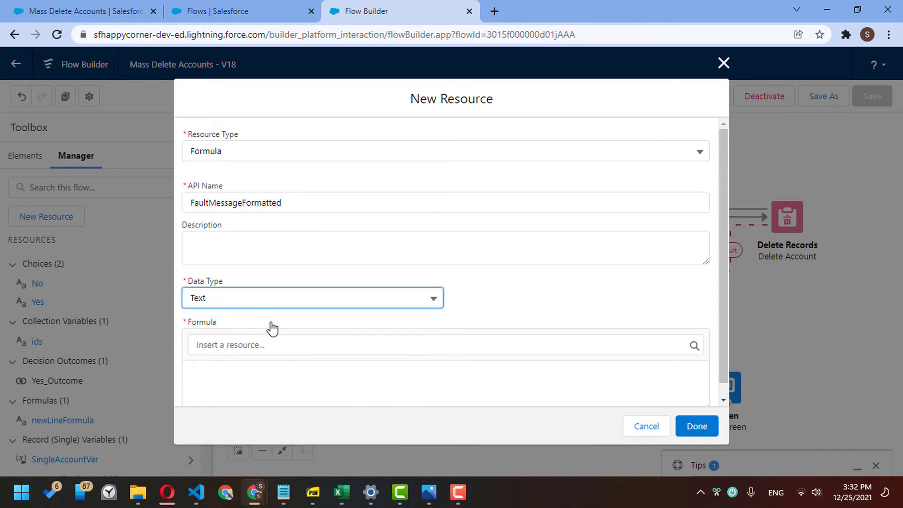
# - Write substitute({!$Flow.FaultMessage}, "The flow tried to delete these records: ", "") as the formula and save it
pyautogui.click(267, 373)
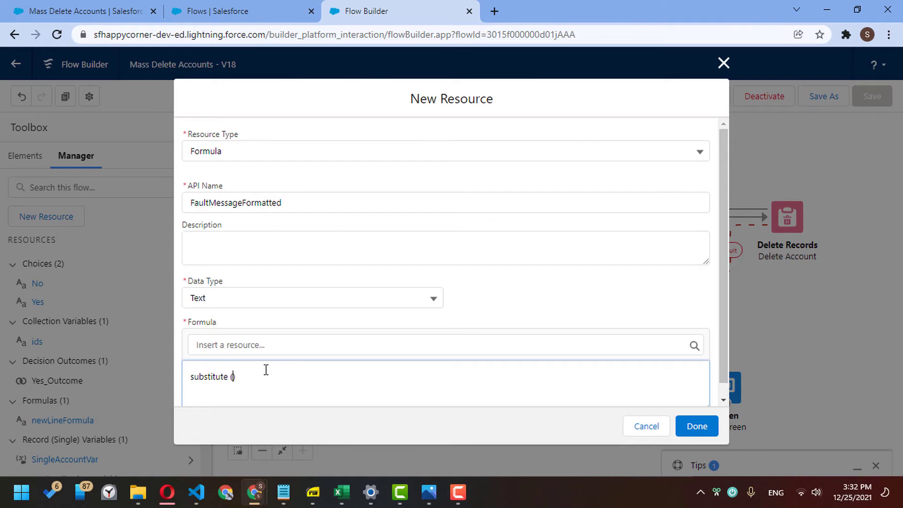
pyautogui.click(281, 345)
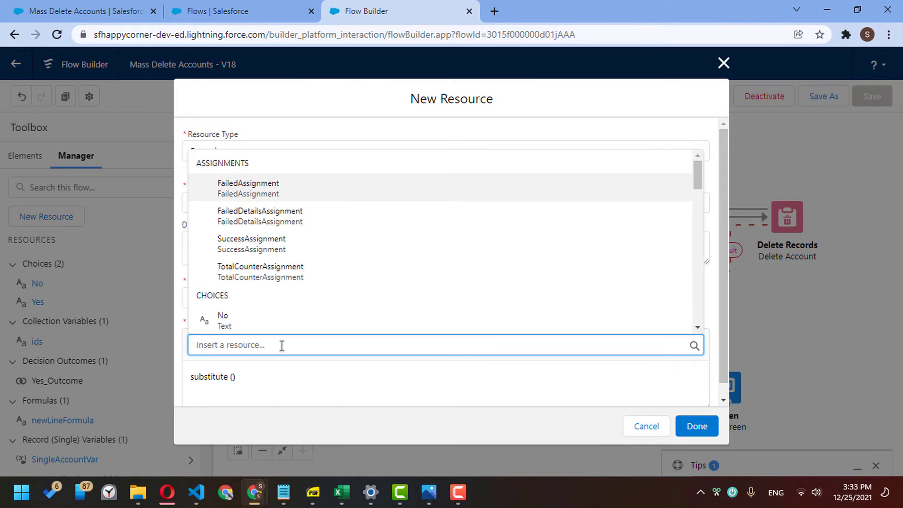
pyautogui.write('{!$Flow.')
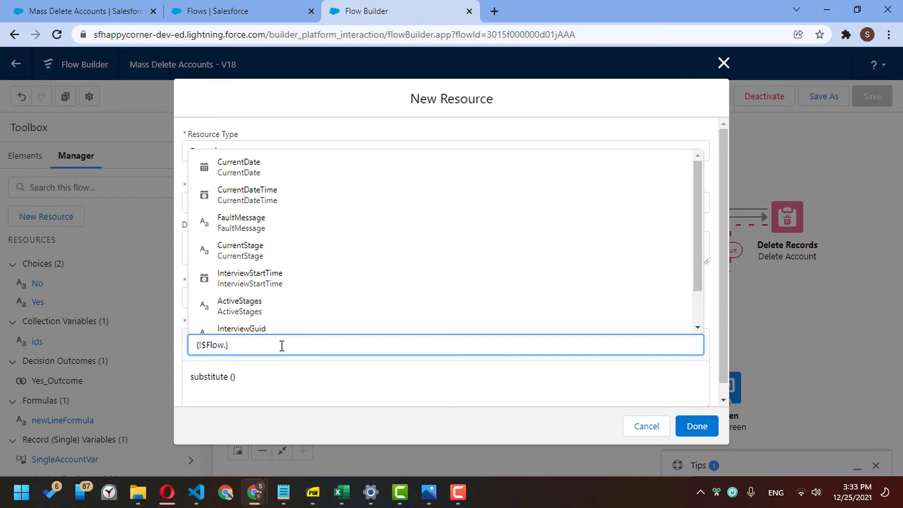
pyautogui.write('fau')
pyautogui.press('Return')
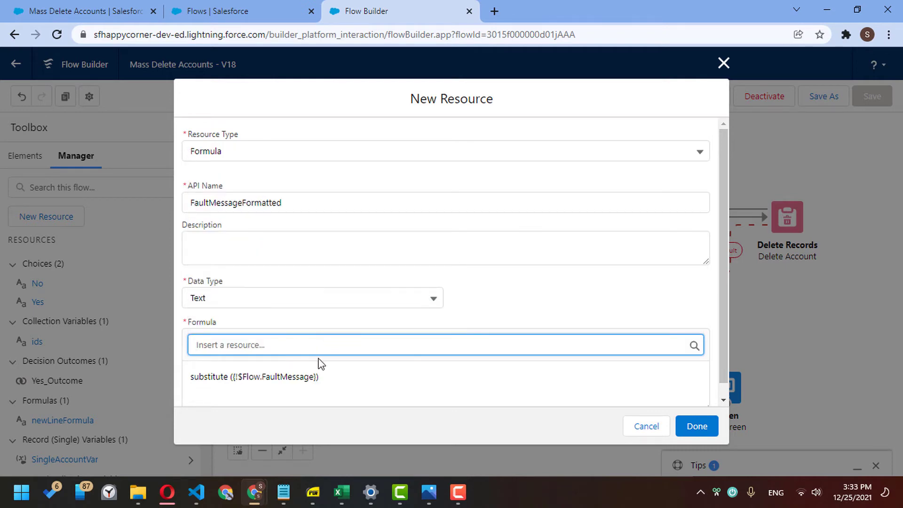
pyautogui.click(317, 376)
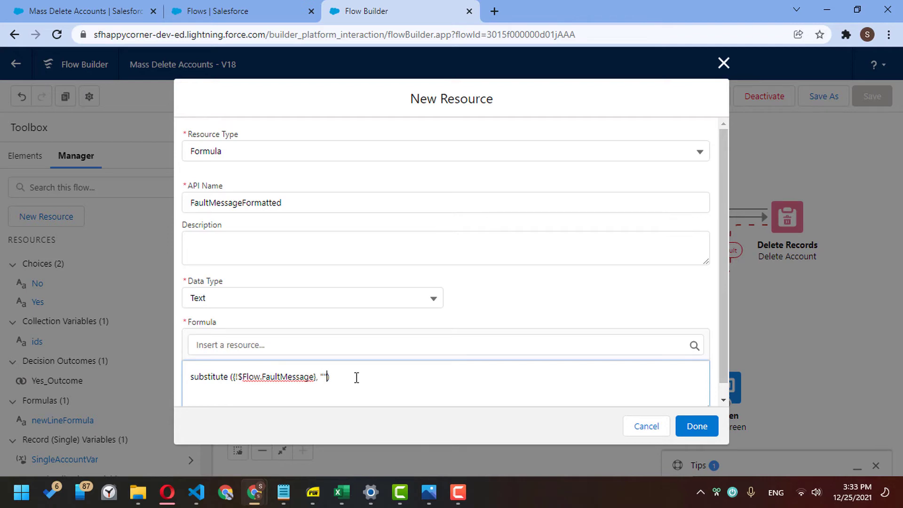
pyautogui.write(', "The flow tried to delete these records:')
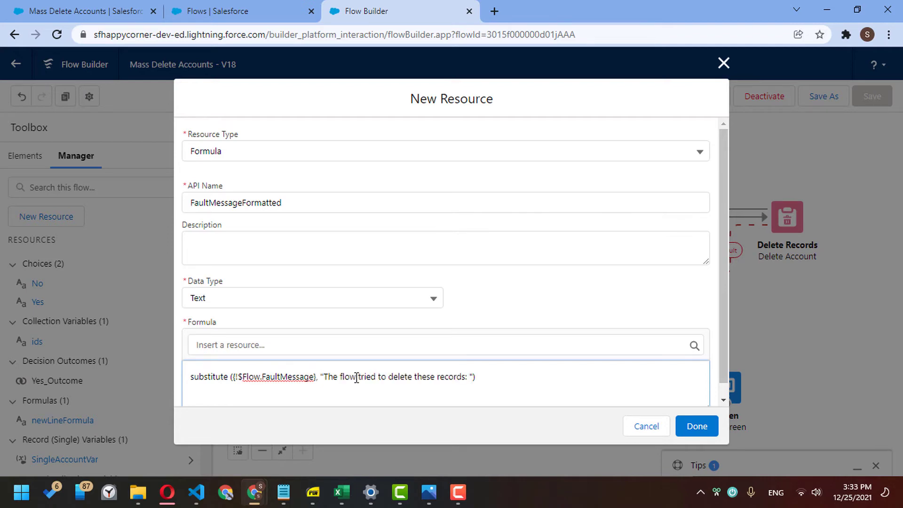
pyautogui.click(127, 11)
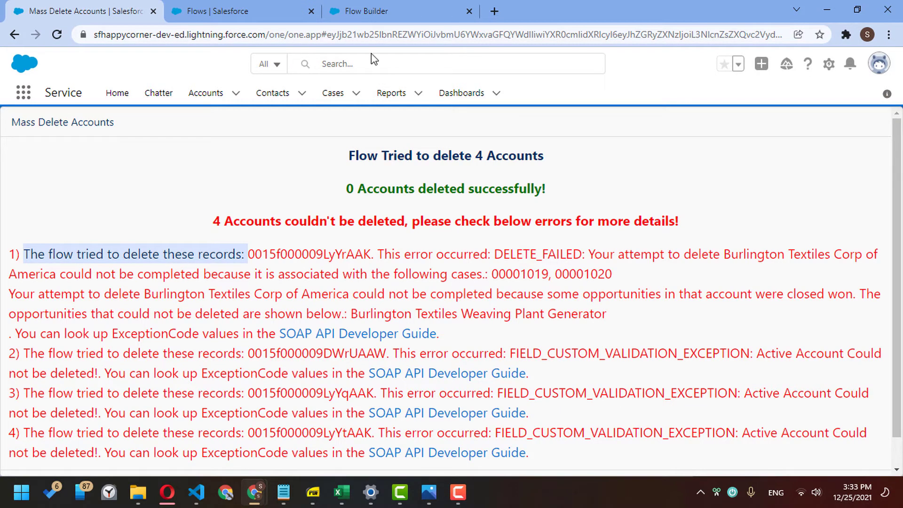
pyautogui.click(394, 8)
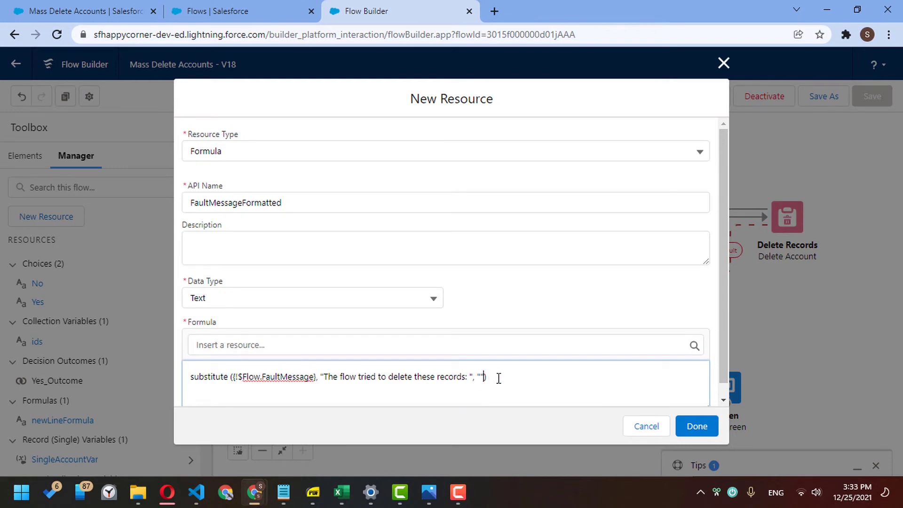
pyautogui.click(696, 425)
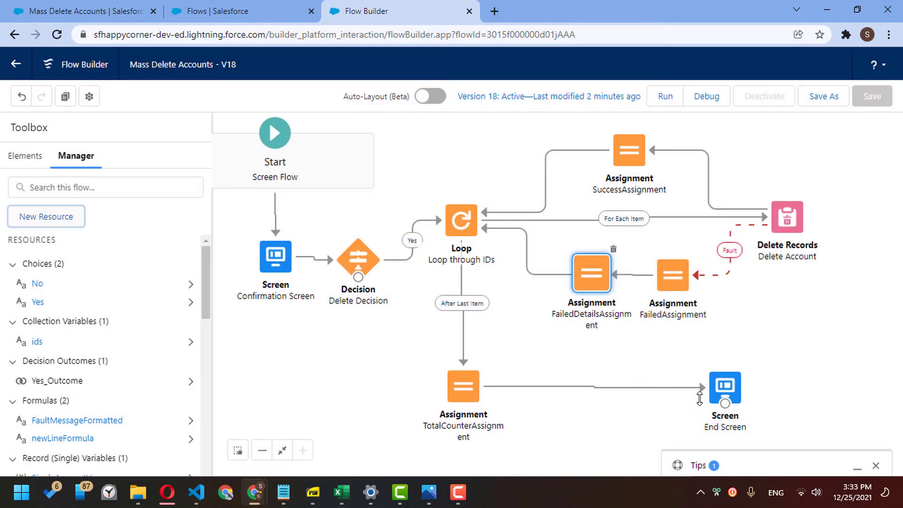
# - In FailedDetailsAssignment, replace the Fault Message value with FaultMessageFormatted
pyautogui.doubleClick(595, 266)
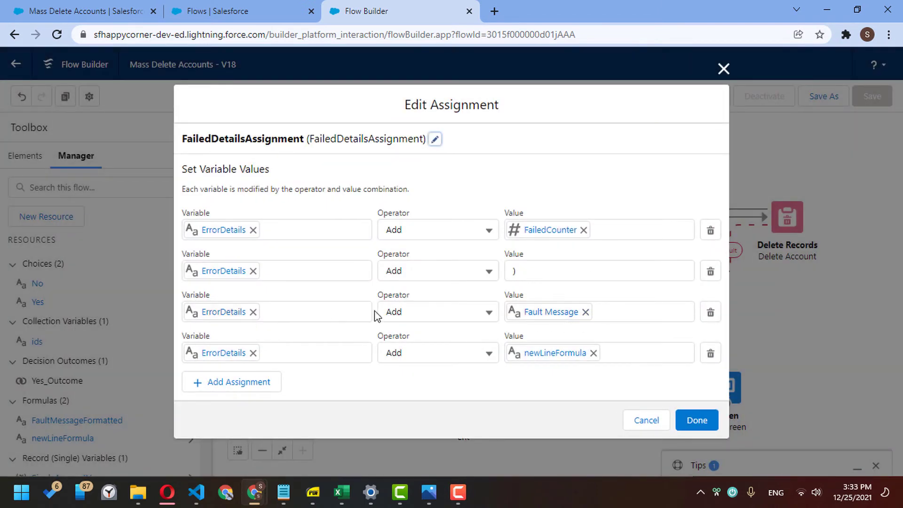
pyautogui.click(586, 313)
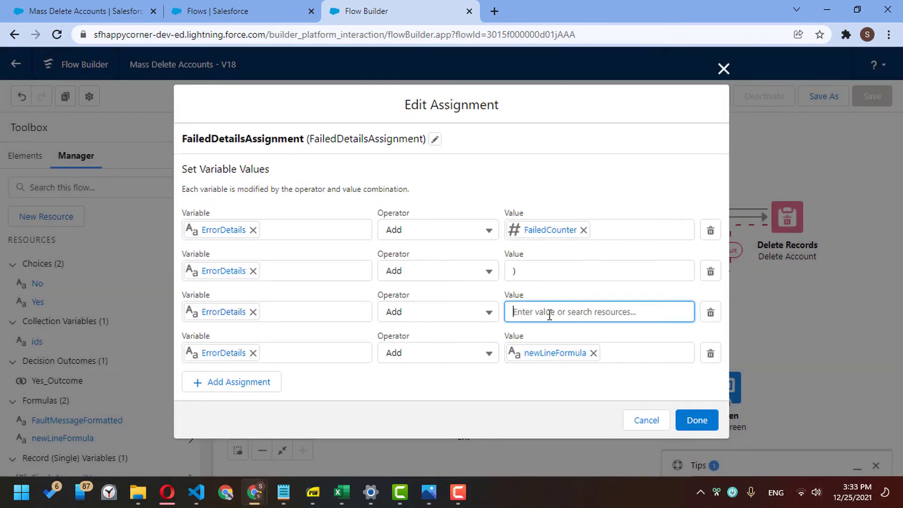
pyautogui.click(549, 312)
pyautogui.write('form')
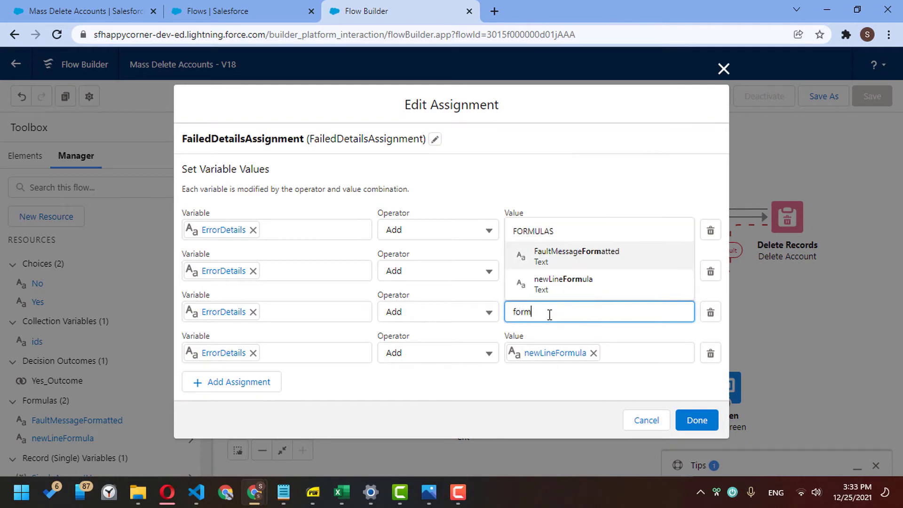
pyautogui.click(583, 256)
pyautogui.click(697, 420)
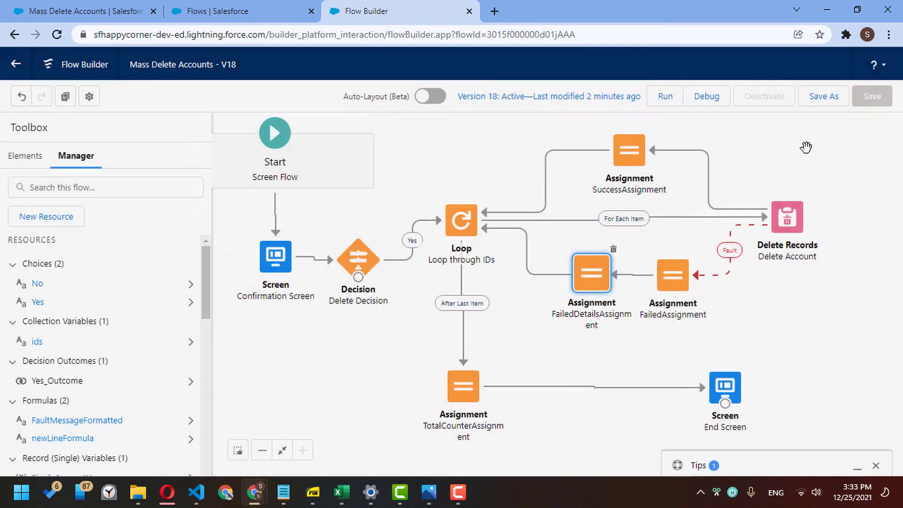
# - Save the flow as new version 19 and activate it
pyautogui.click(833, 96)
pyautogui.click(706, 369)
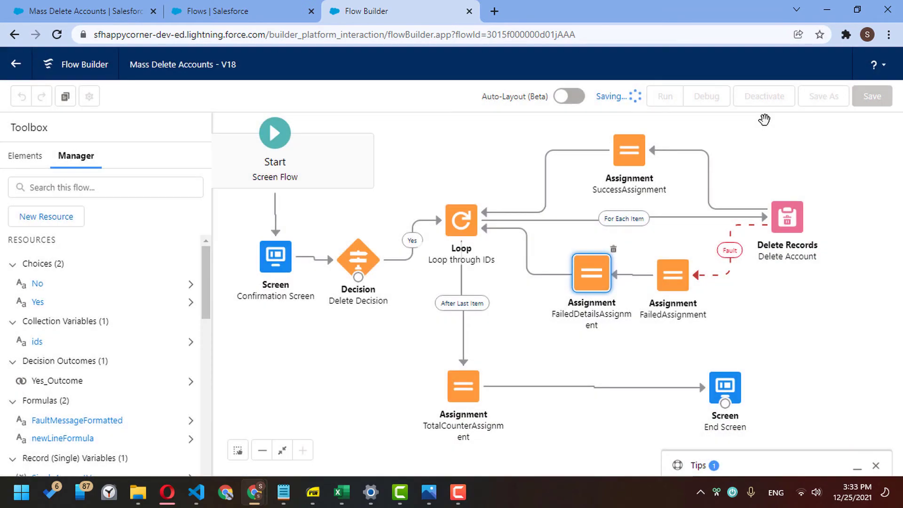
pyautogui.click(768, 97)
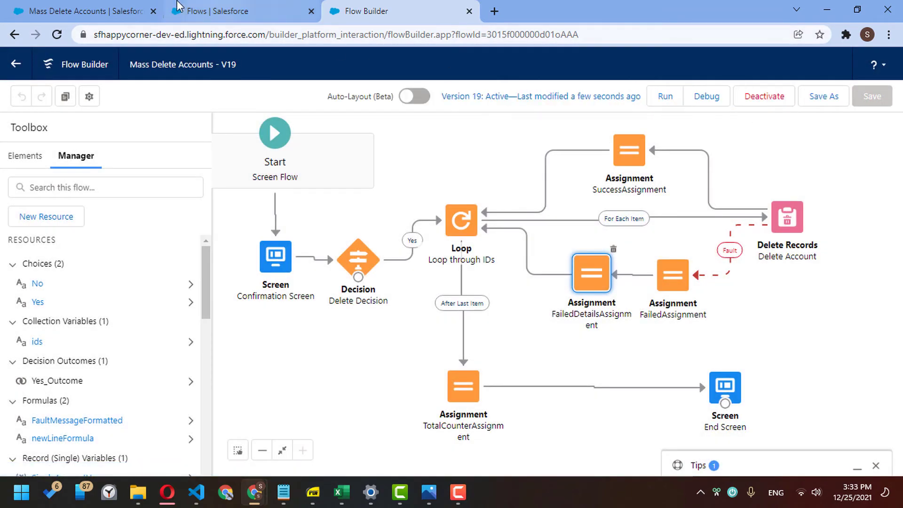
pyautogui.click(98, 8)
# - Mass delete the first four accounts in All Accounts; 0 of 4 deleted, errors without the prefix
pyautogui.click(217, 94)
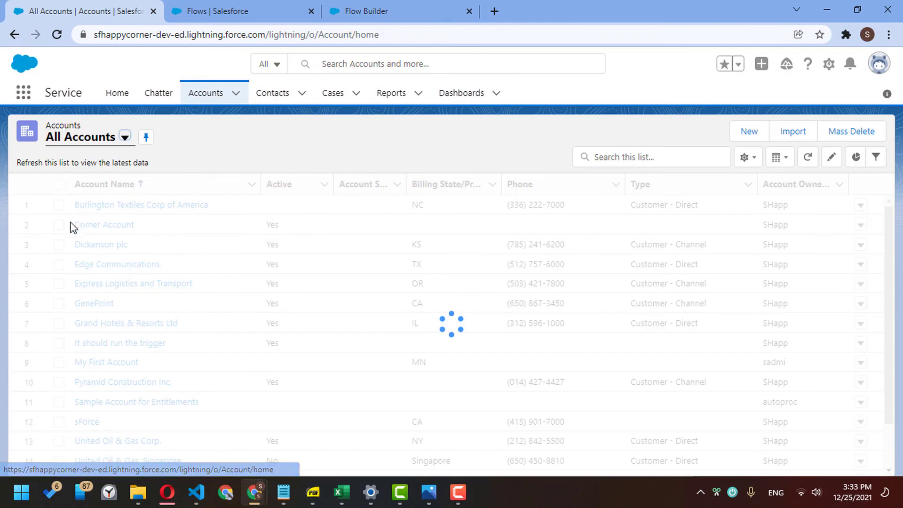
pyautogui.click(59, 205)
pyautogui.click(58, 225)
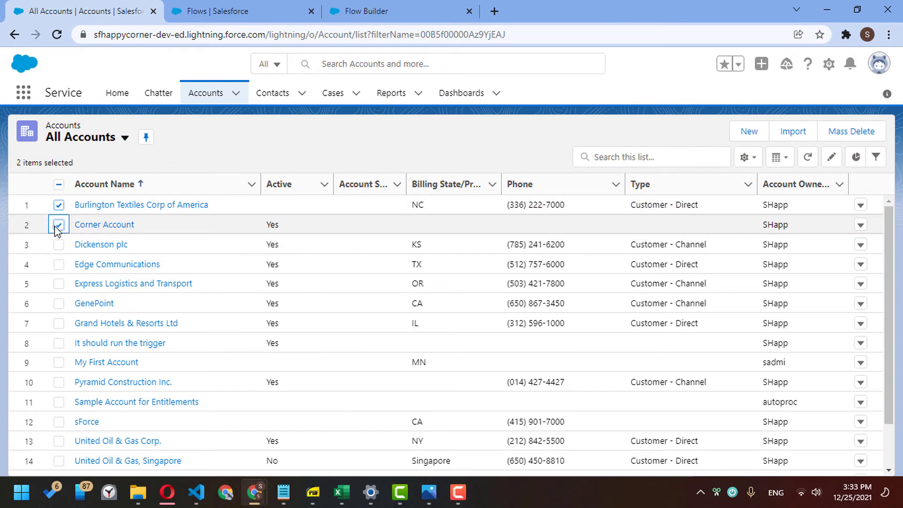
pyautogui.click(58, 245)
pyautogui.click(59, 264)
pyautogui.click(850, 128)
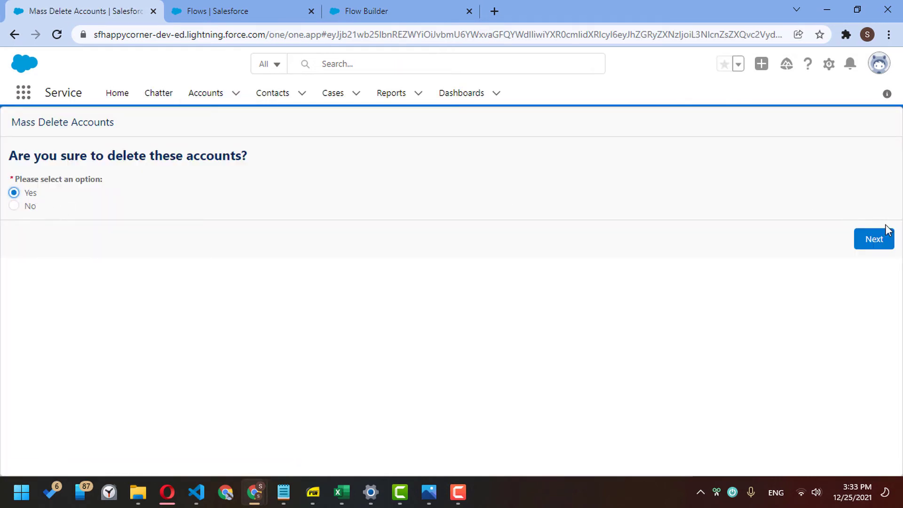
pyautogui.click(866, 239)
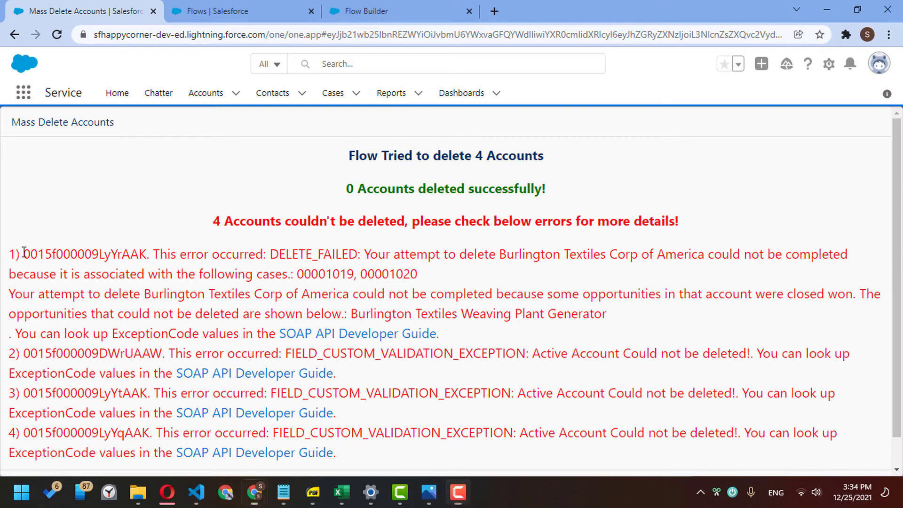
pyautogui.click(367, 5)
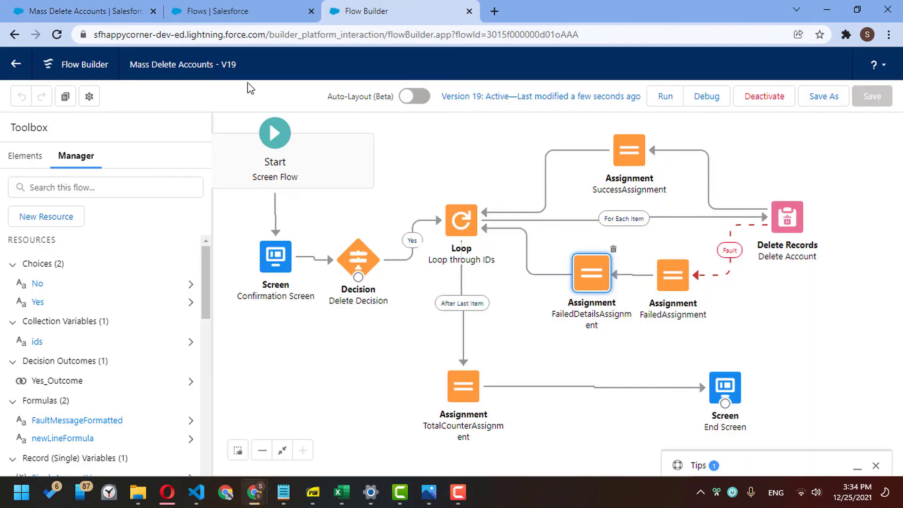
# - Open FaultMessageFormatted for editing and inspect the first error's text on the results page
pyautogui.click(109, 420)
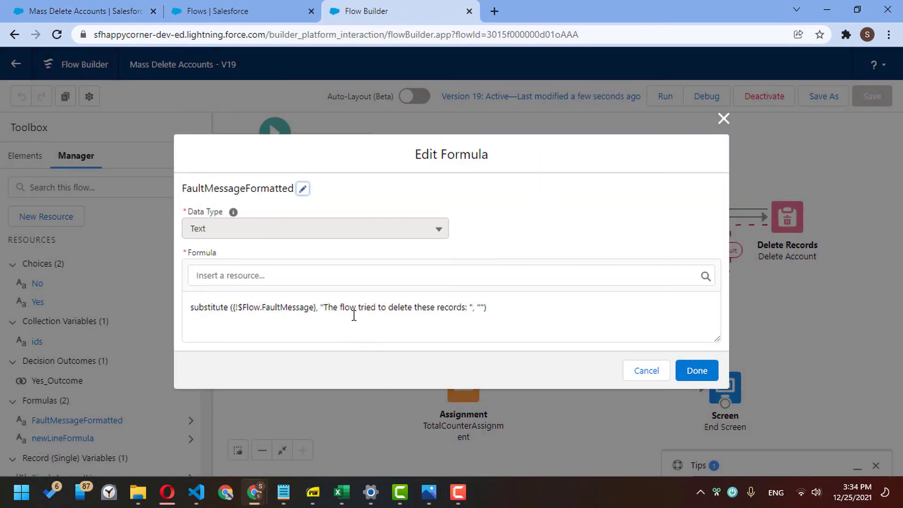
pyautogui.moveTo(337, 306); pyautogui.dragTo(436, 304)
pyautogui.click(438, 306)
pyautogui.click(113, 11)
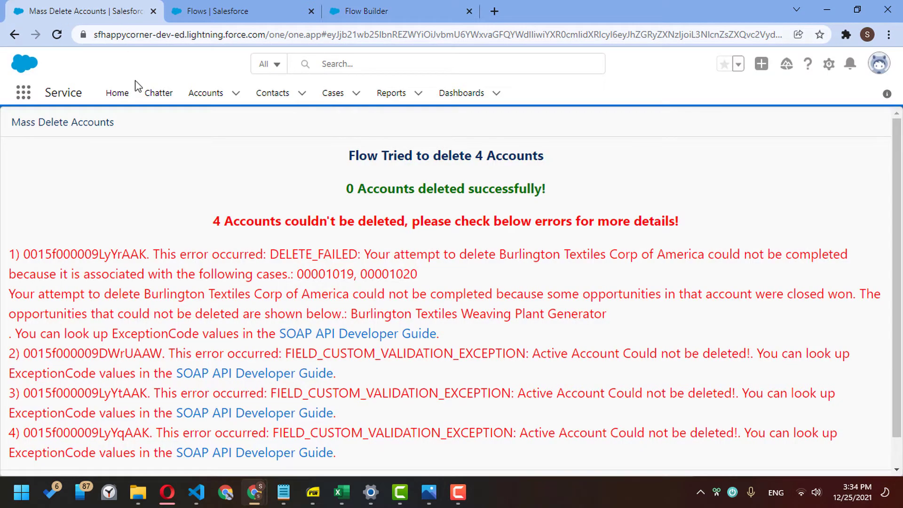
pyautogui.moveTo(13, 254); pyautogui.dragTo(19, 254)
pyautogui.doubleClick(32, 253)
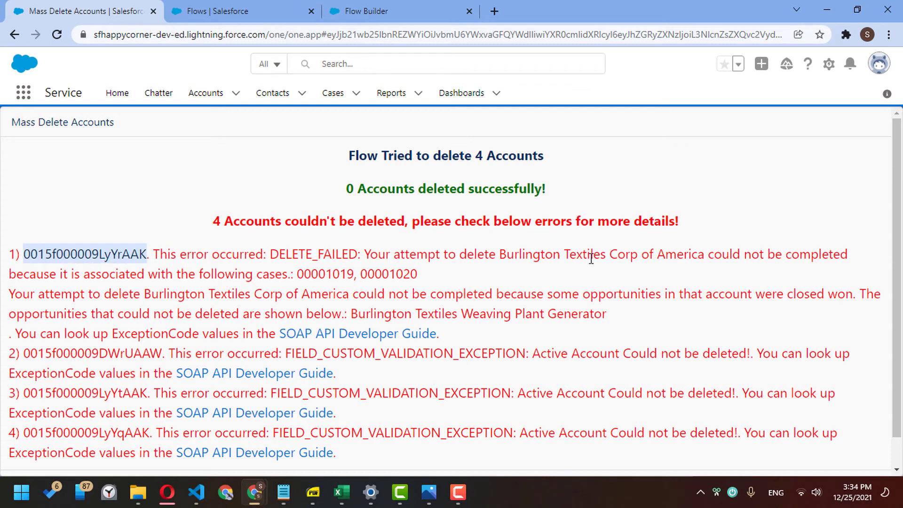
pyautogui.moveTo(122, 294); pyautogui.dragTo(354, 309)
pyautogui.click(493, 311)
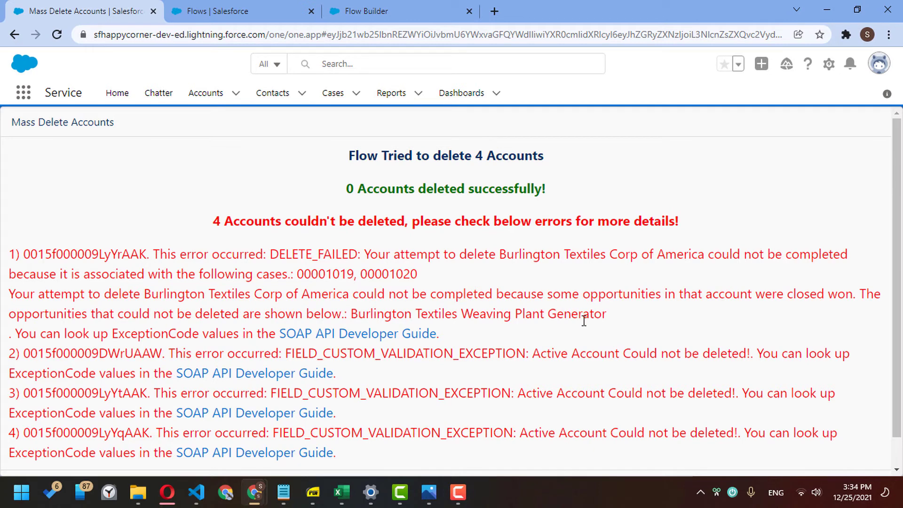
# - Copy the SOAP API Developer Guide sentence from the error results
pyautogui.scroll(-1, 901, 249)
pyautogui.scroll(-1, 901, 249)
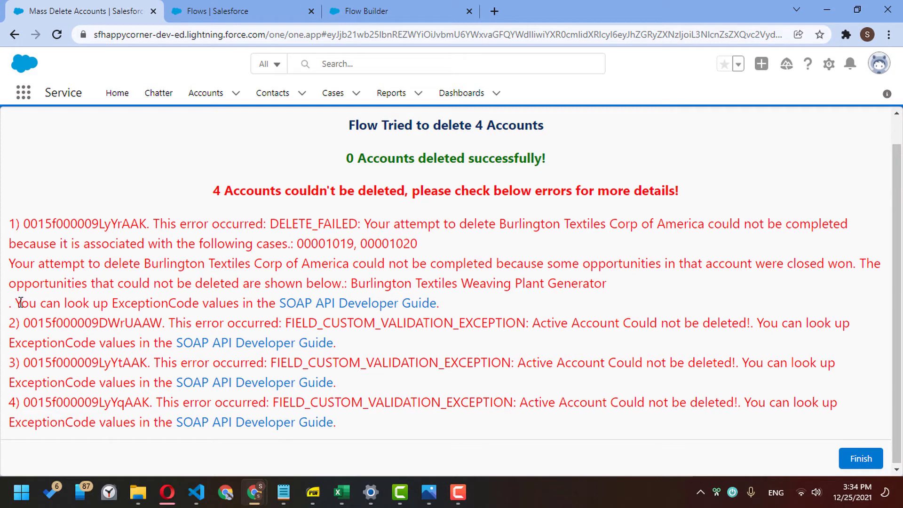
pyautogui.moveTo(21, 303); pyautogui.dragTo(456, 310)
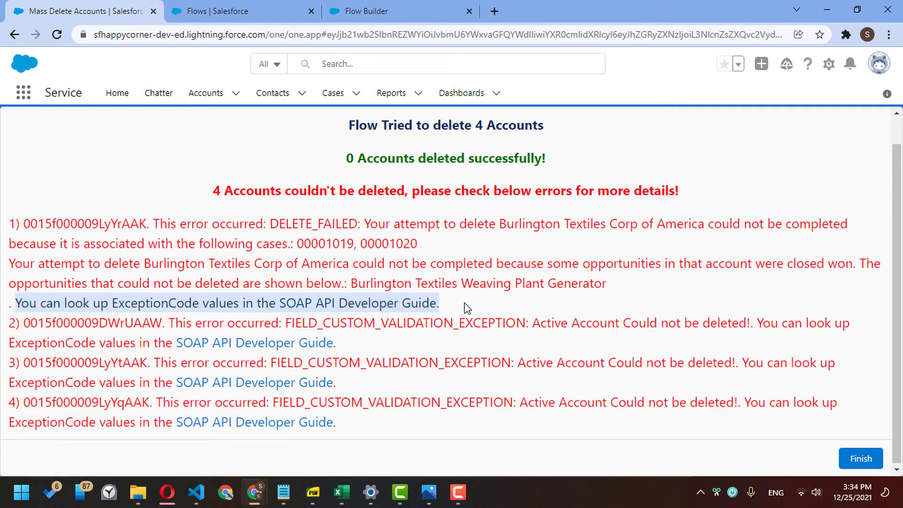
pyautogui.click(473, 307)
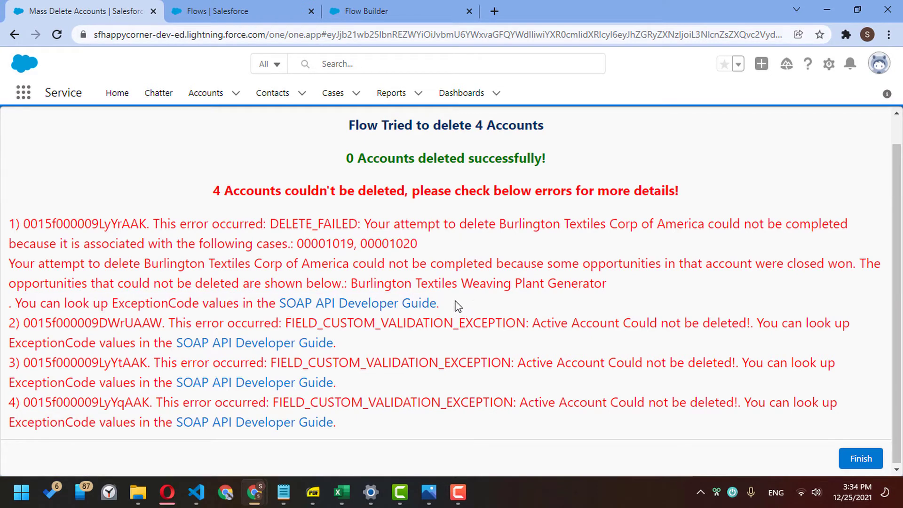
pyautogui.moveTo(458, 306); pyautogui.dragTo(10, 301)
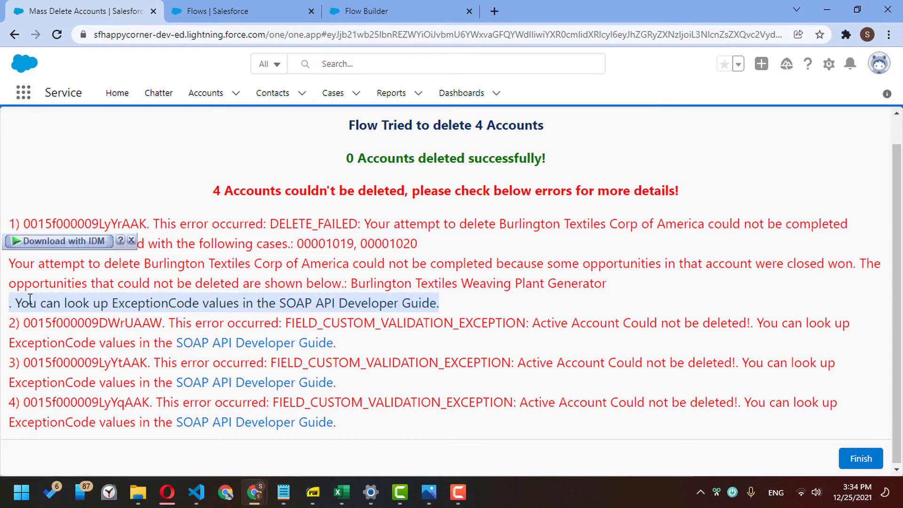
pyautogui.rightClick(148, 303)
pyautogui.click(164, 316)
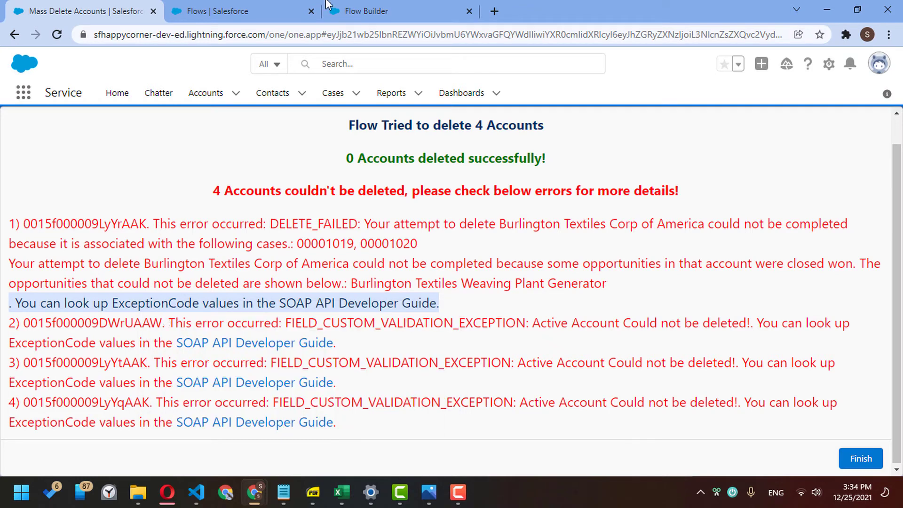
# - Inspect the second error's guide note, then return to the formula editor
pyautogui.click(353, 6)
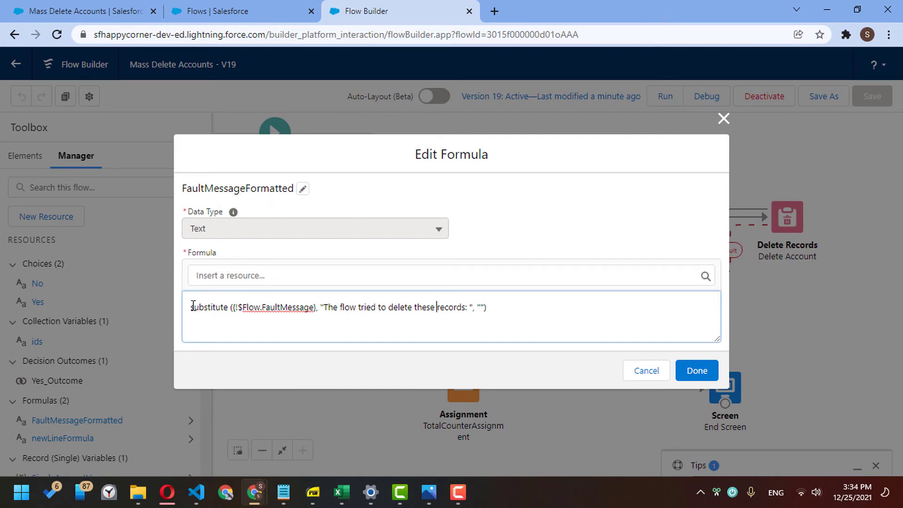
pyautogui.click(116, 14)
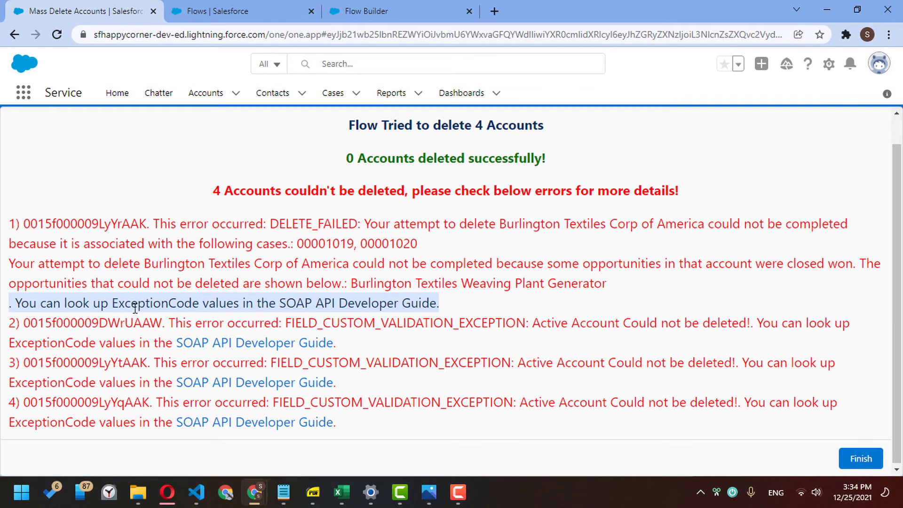
pyautogui.click(75, 309)
pyautogui.moveTo(12, 304); pyautogui.dragTo(487, 304)
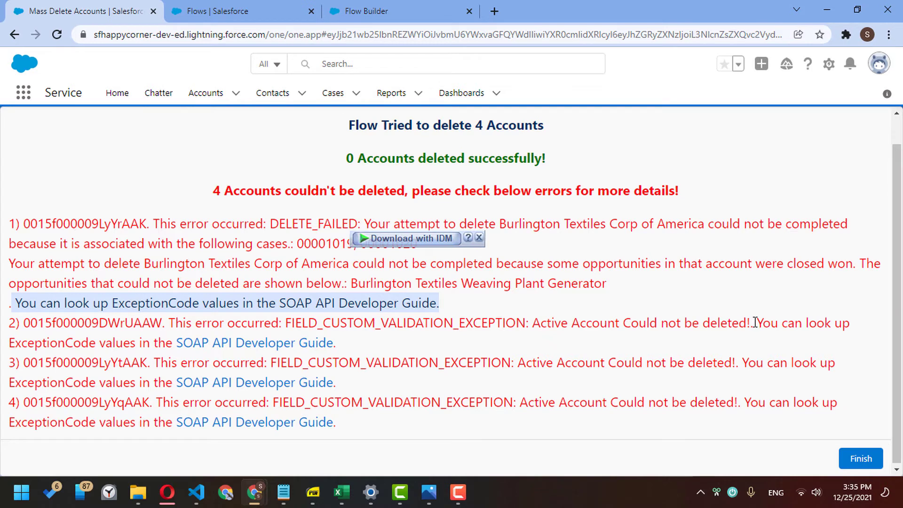
pyautogui.moveTo(755, 323); pyautogui.dragTo(771, 345)
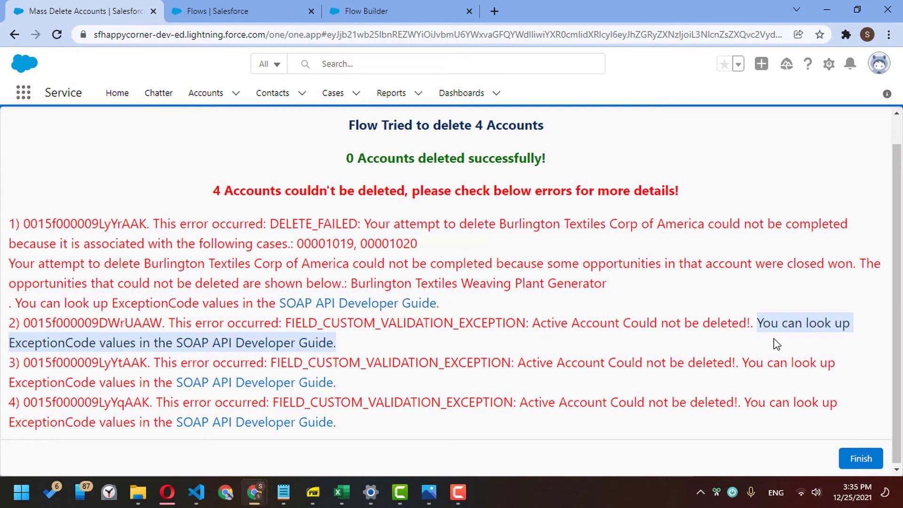
pyautogui.click(773, 339)
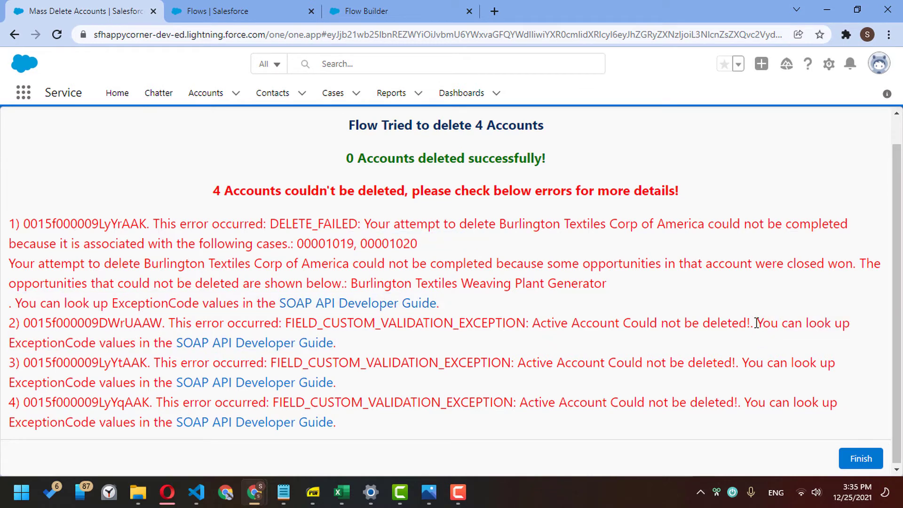
pyautogui.moveTo(756, 323); pyautogui.dragTo(83, 323)
pyautogui.click(82, 324)
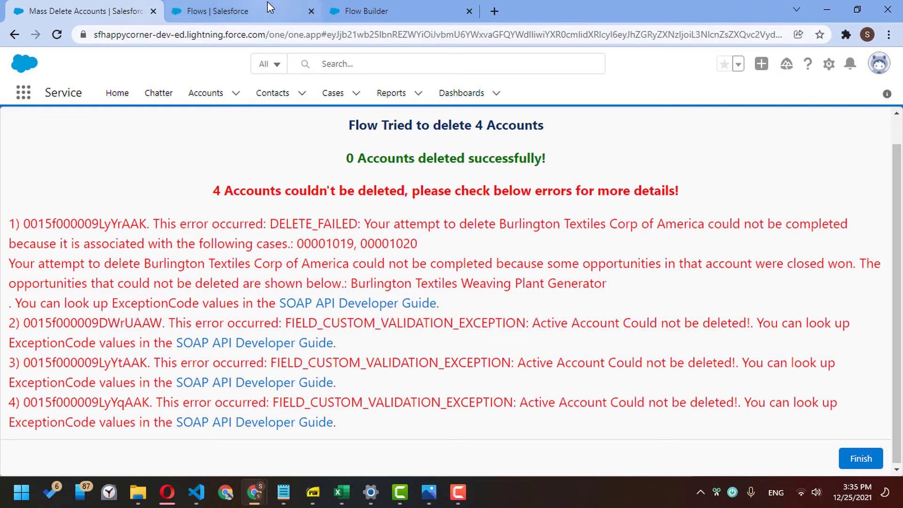
pyautogui.click(360, 9)
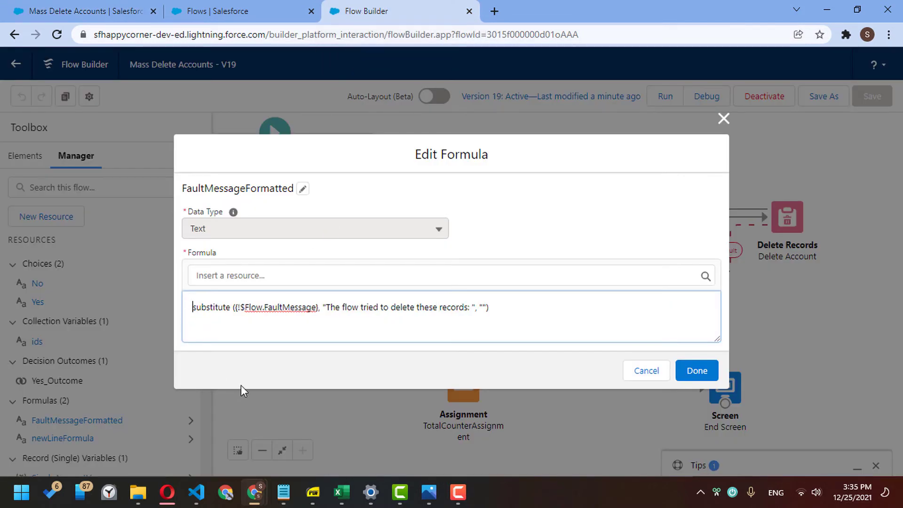
# - Wrap the formula in left() with search() on the pasted ExceptionCode look-up sentence
pyautogui.press('Left')
pyautogui.write('left(')
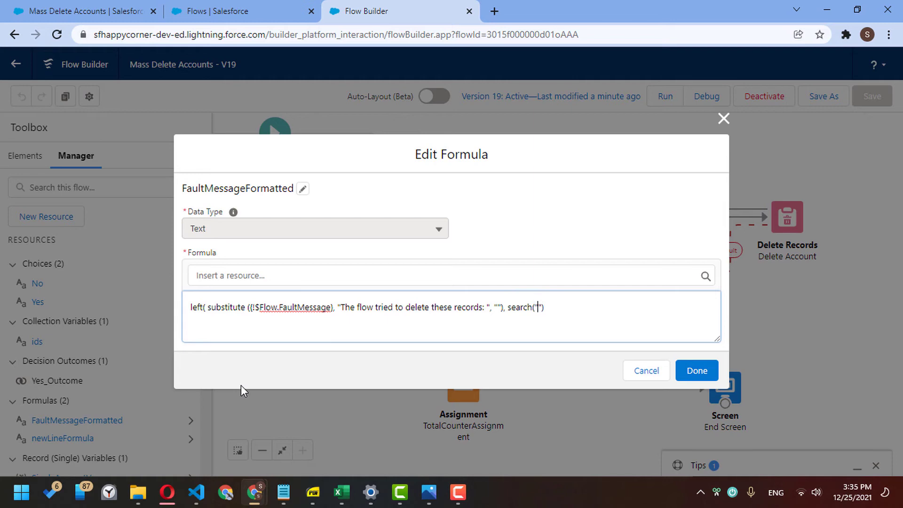
pyautogui.write('. You can look up ExceptionCode values in the SOAP API Developer Guide.')
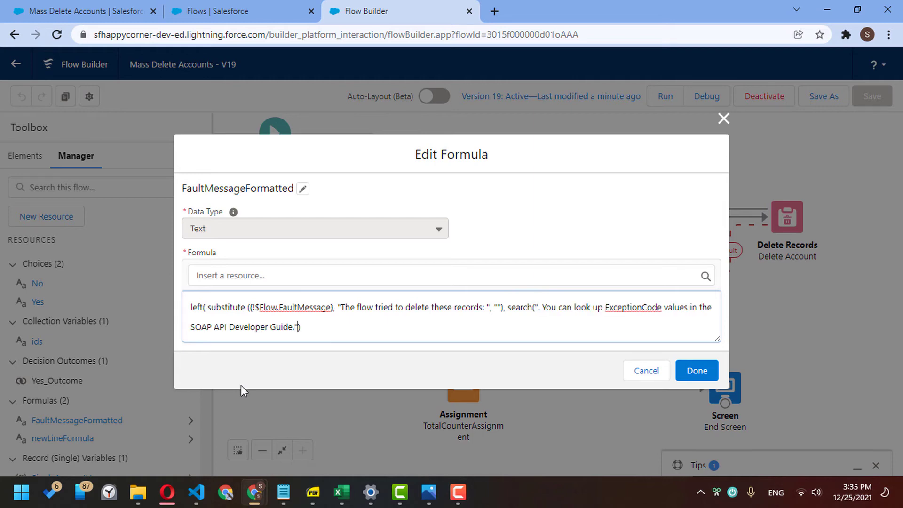
pyautogui.press('Right')
pyautogui.write(',')
# - Add {!$Flow.FaultMessage} as the searched text, remove a stray character, and save the formula
pyautogui.moveTo(252, 308); pyautogui.dragTo(333, 312)
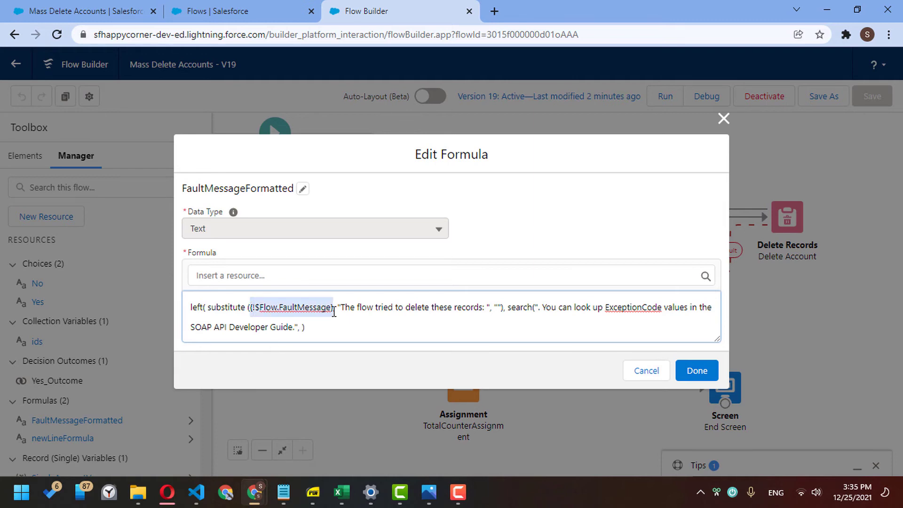
pyautogui.hotkey('ctrl', 'c')
pyautogui.click(303, 331)
pyautogui.hotkey('ctrl', 'v')
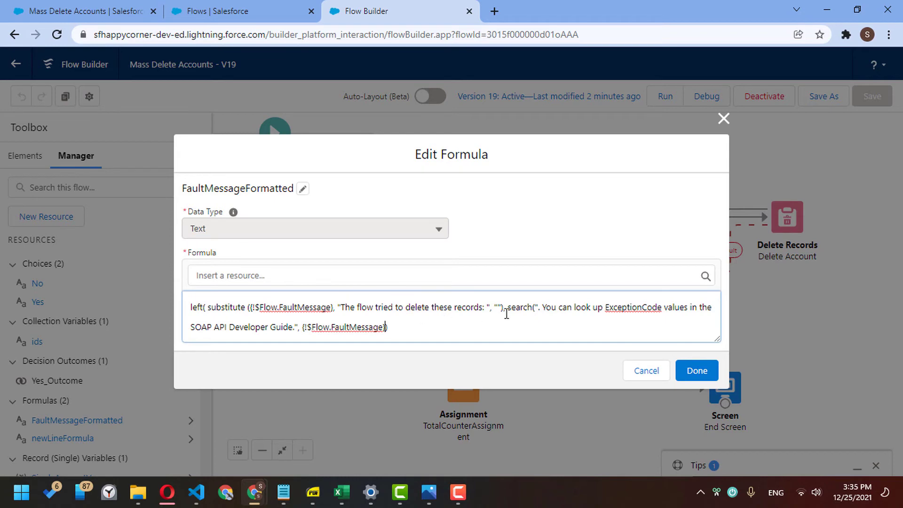
pyautogui.click(540, 308)
pyautogui.press('BackSpace')
pyautogui.click(702, 379)
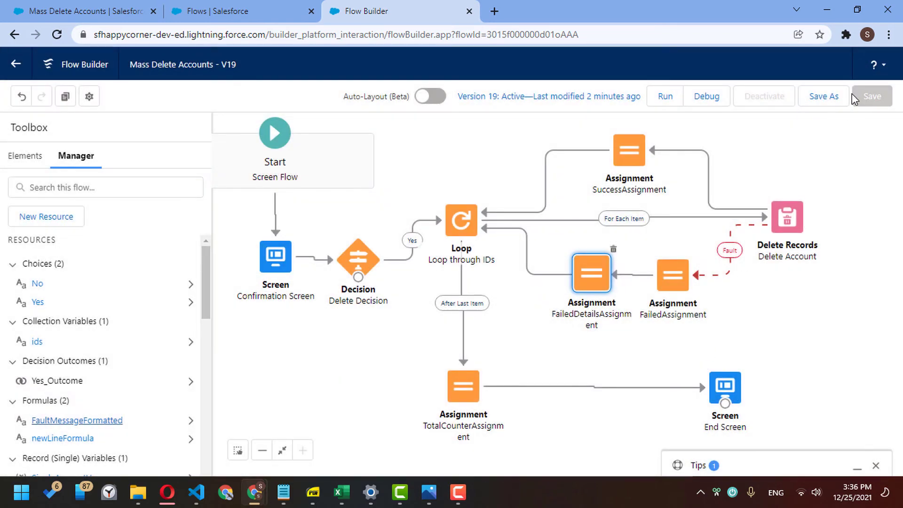
# - Save as a new version, then add the missing ')' to FaultMessageFormatted and save again
pyautogui.click(842, 101)
pyautogui.click(695, 364)
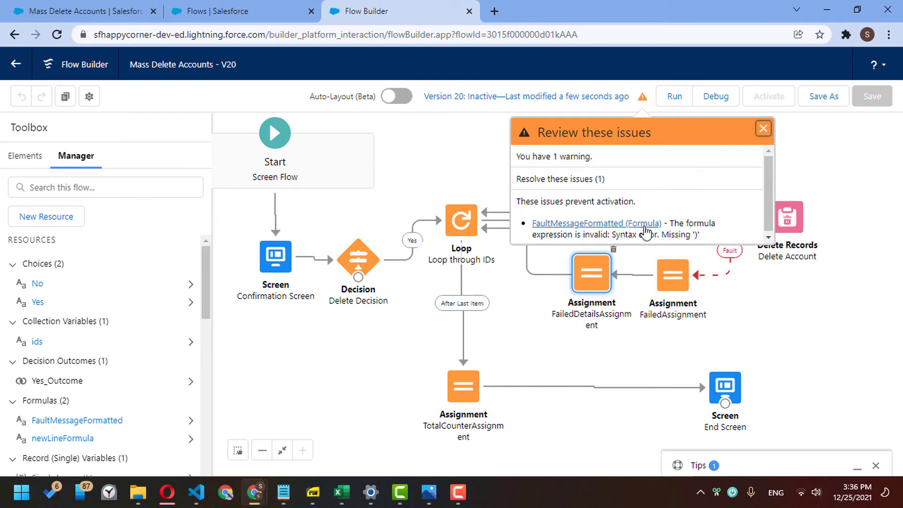
pyautogui.click(646, 225)
pyautogui.click(430, 329)
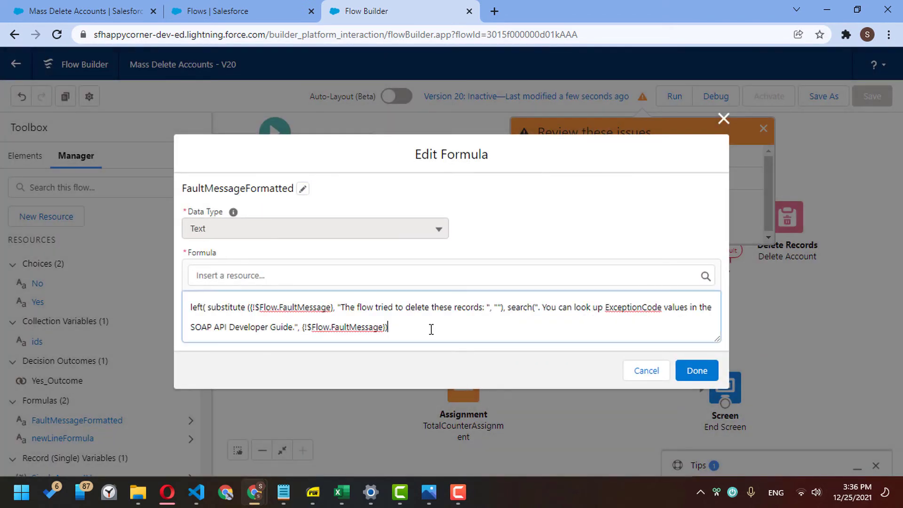
pyautogui.click(697, 370)
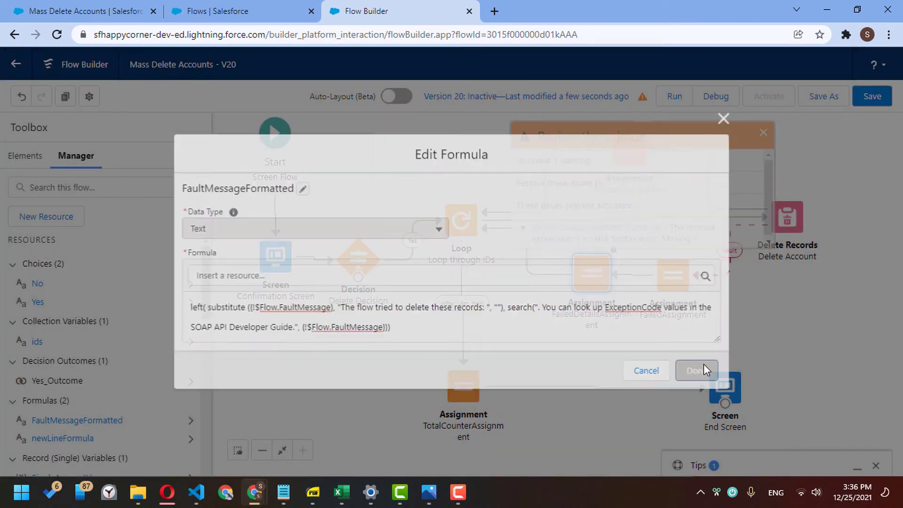
pyautogui.click(872, 96)
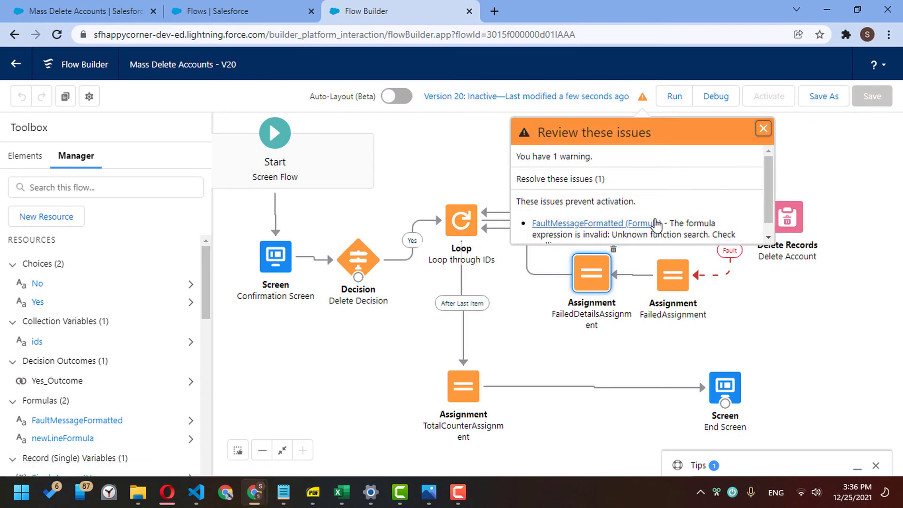
# - Replace search with find in FaultMessageFormatted, save, and activate version 20
pyautogui.click(656, 225)
pyautogui.doubleClick(519, 306)
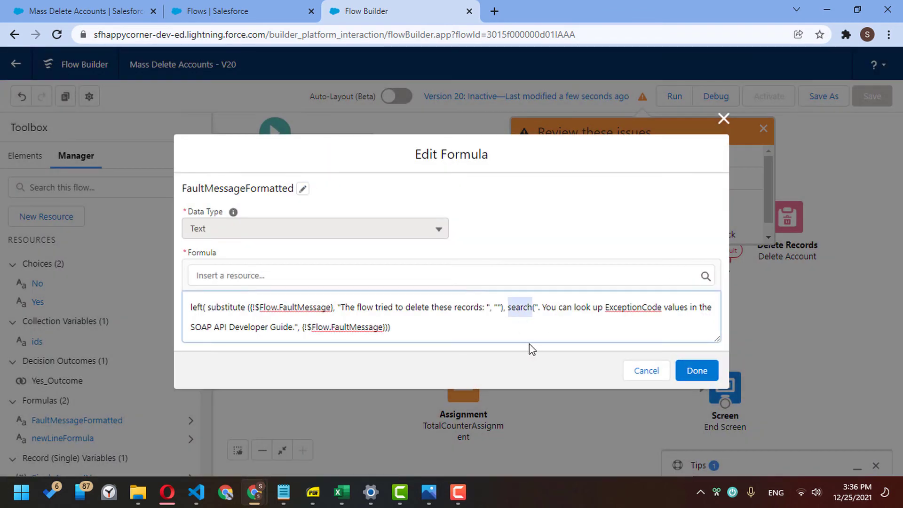
pyautogui.write('find')
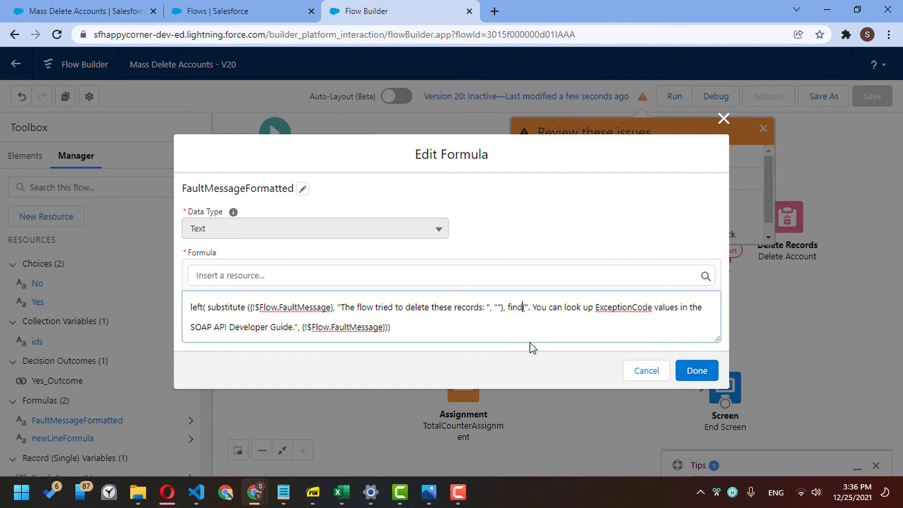
pyautogui.click(697, 371)
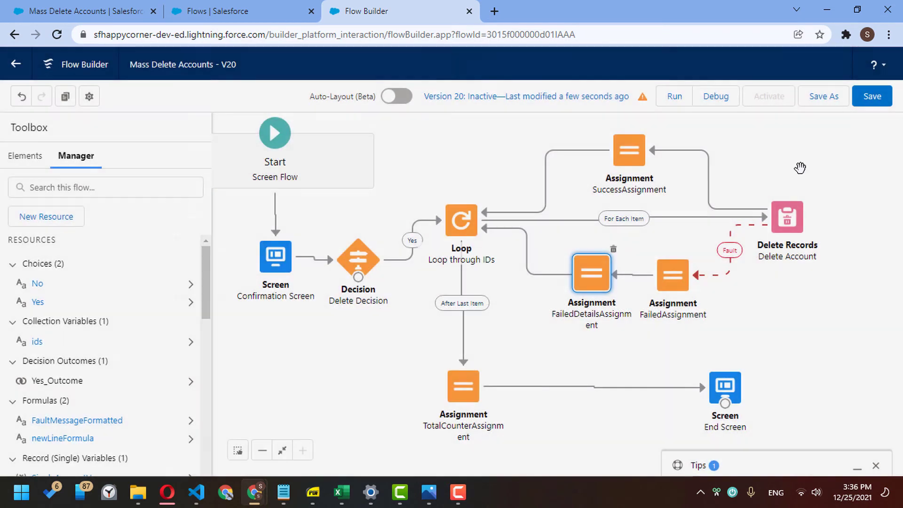
pyautogui.click(871, 98)
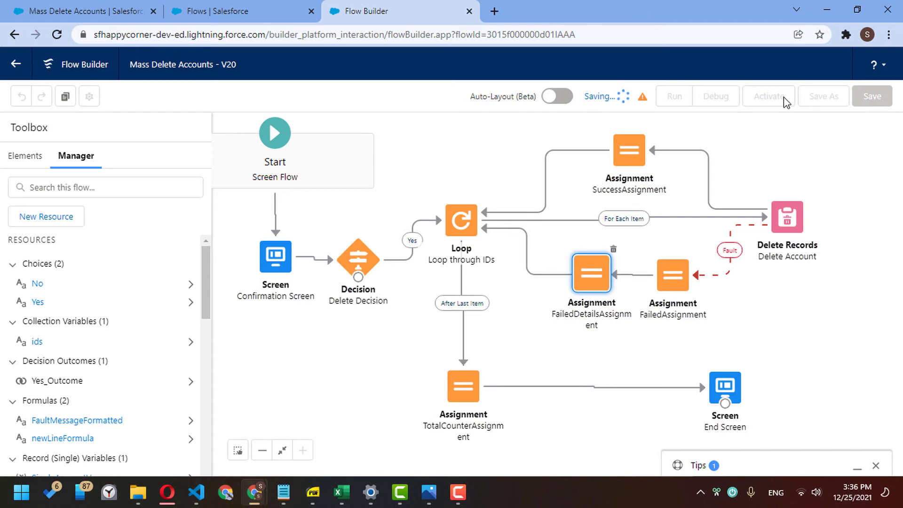
pyautogui.click(768, 99)
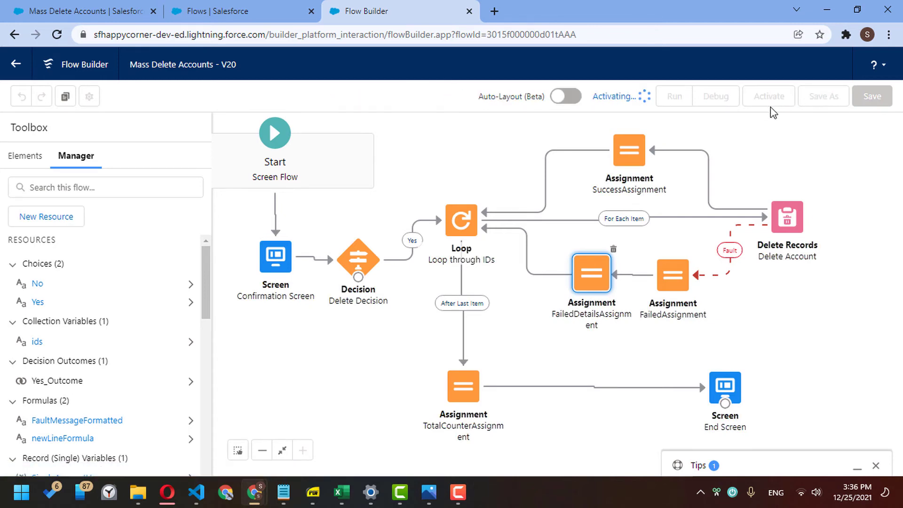
pyautogui.click(121, 10)
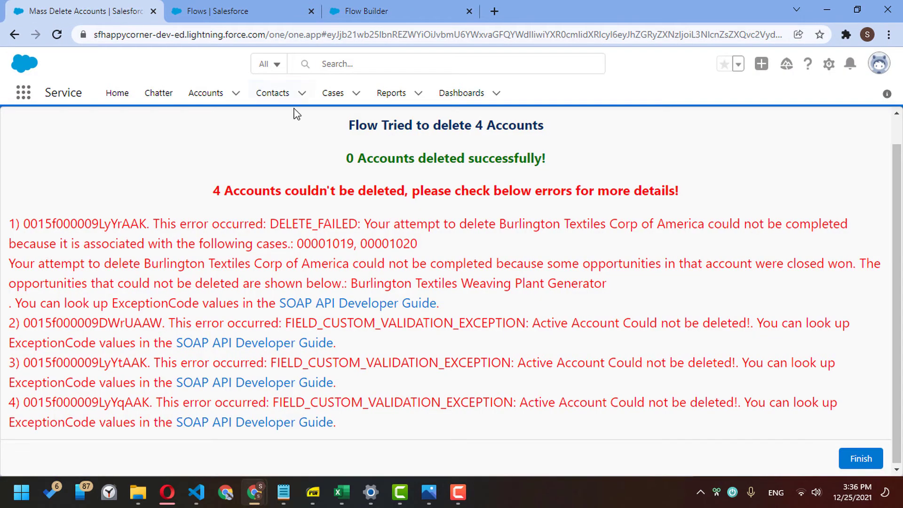
# - Mass delete Burlington Textiles, Corner Account, Dickenson plc and Edge Communications; four blank numbered errors appear
pyautogui.click(209, 94)
pyautogui.click(58, 205)
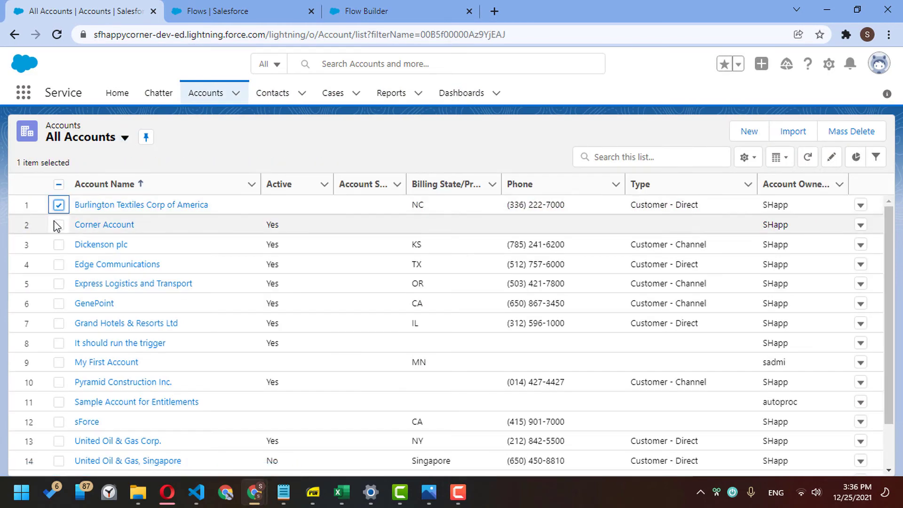
pyautogui.click(59, 224)
pyautogui.click(58, 244)
pyautogui.click(58, 264)
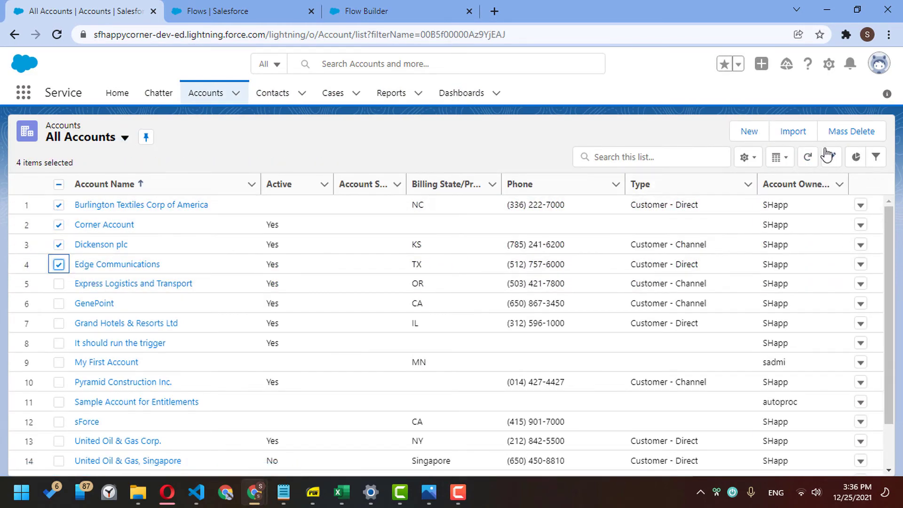
pyautogui.click(846, 132)
pyautogui.click(13, 192)
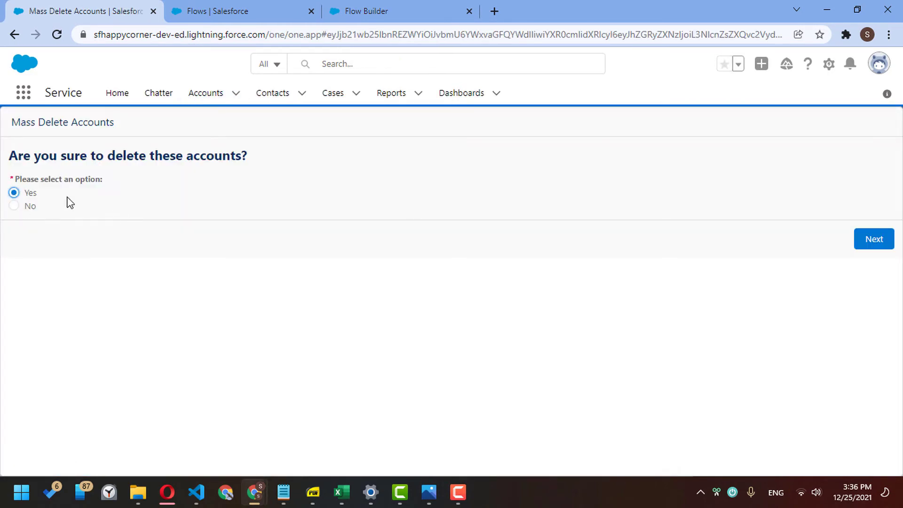
pyautogui.click(861, 239)
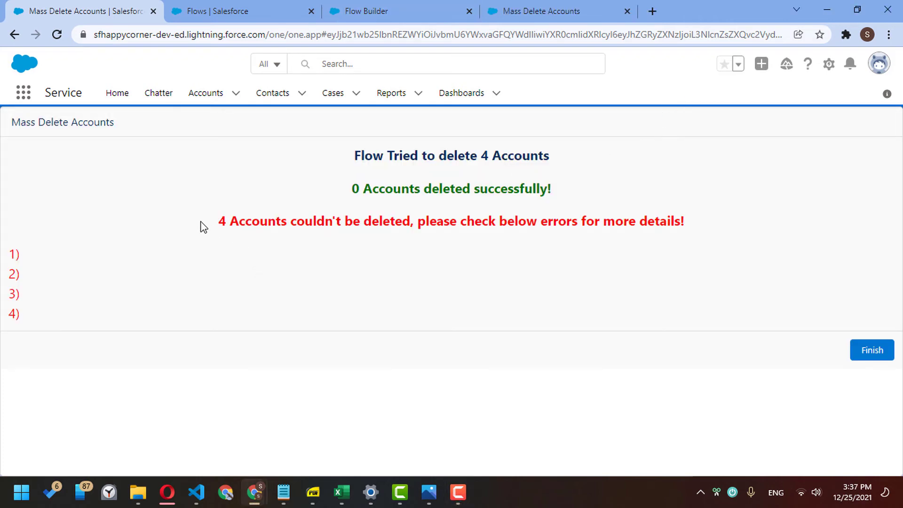
pyautogui.moveTo(201, 221); pyautogui.dragTo(408, 291)
pyautogui.click(415, 291)
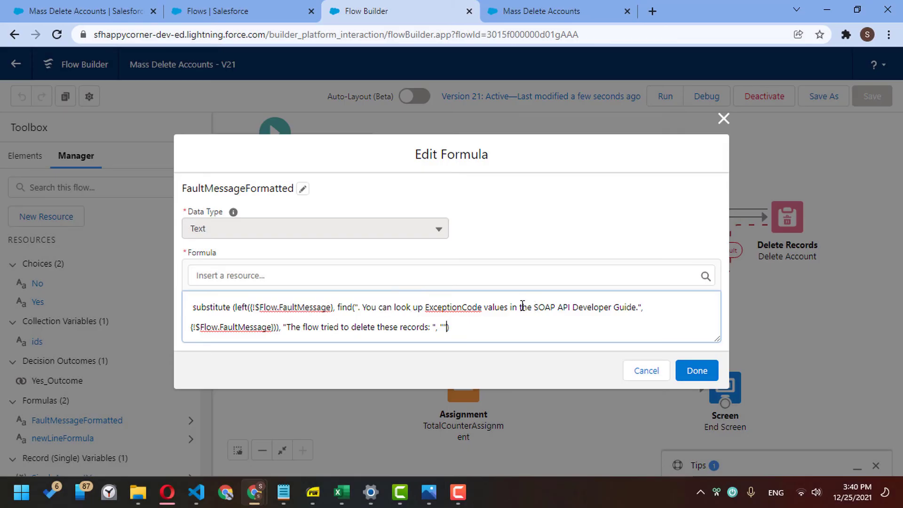
# - Trim the find() search text in FaultMessageFormatted to ". You can look" and save the formula
pyautogui.moveTo(517, 303); pyautogui.dragTo(640, 303)
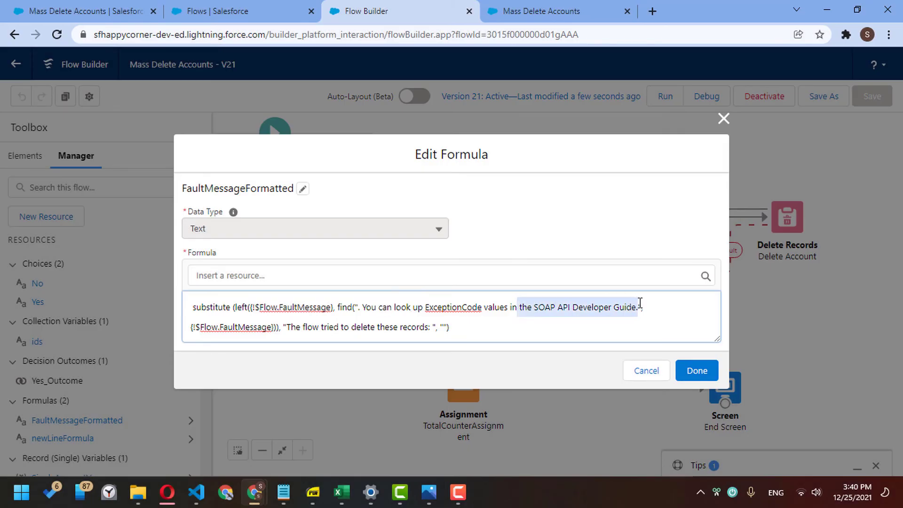
pyautogui.click(638, 303)
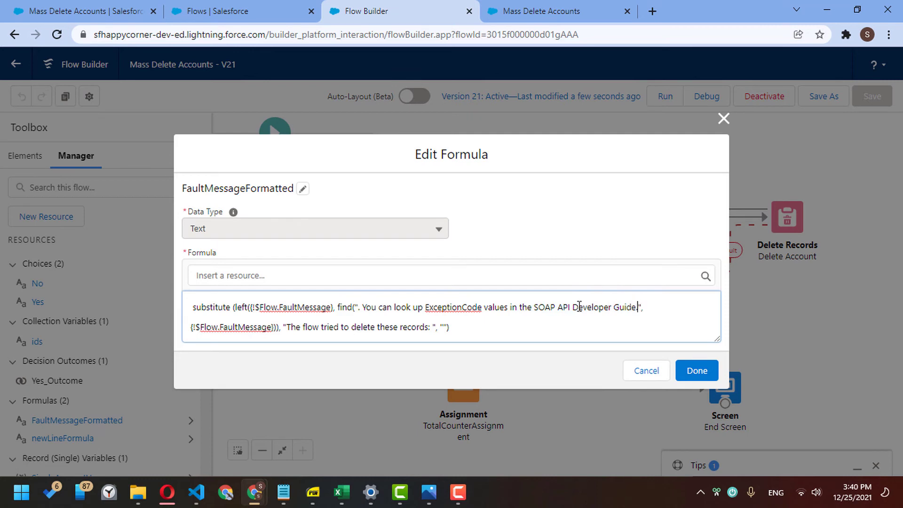
pyautogui.keyDown('shift'); pyautogui.click(412, 307); pyautogui.keyUp('shift')
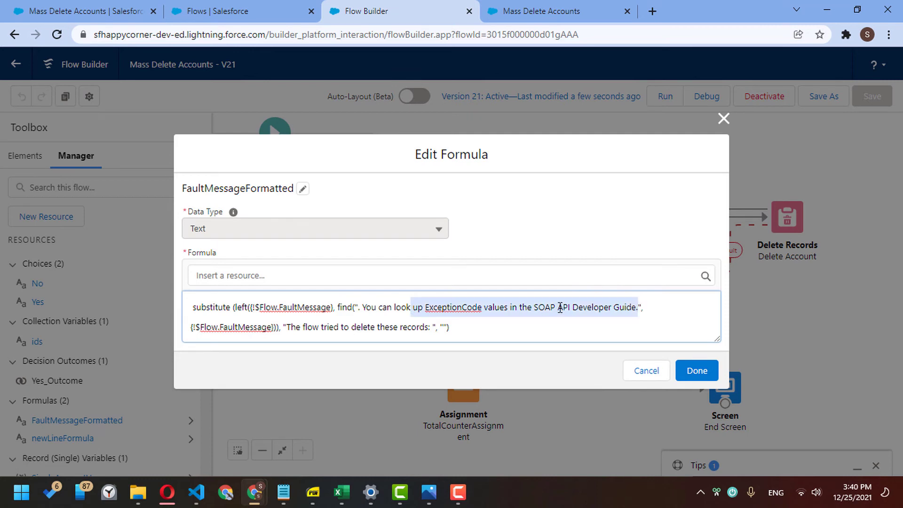
pyautogui.press('BackSpace')
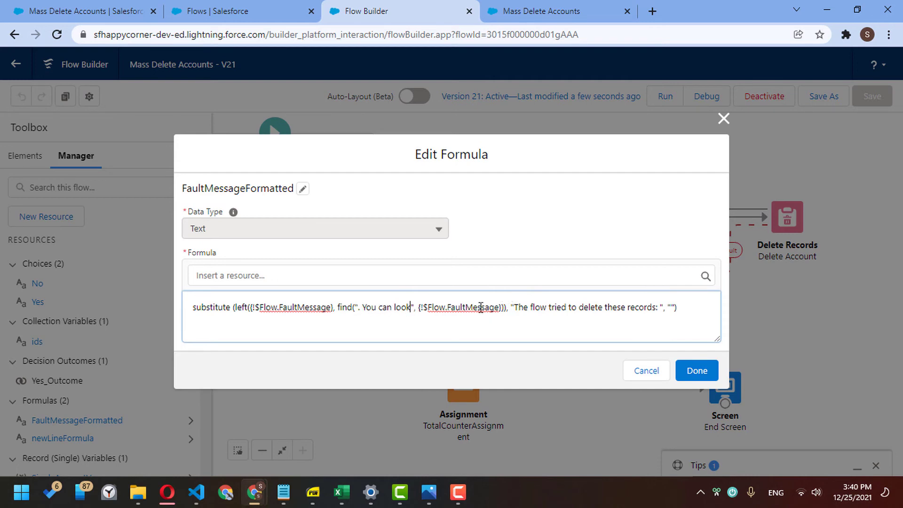
pyautogui.moveTo(255, 308); pyautogui.dragTo(504, 305)
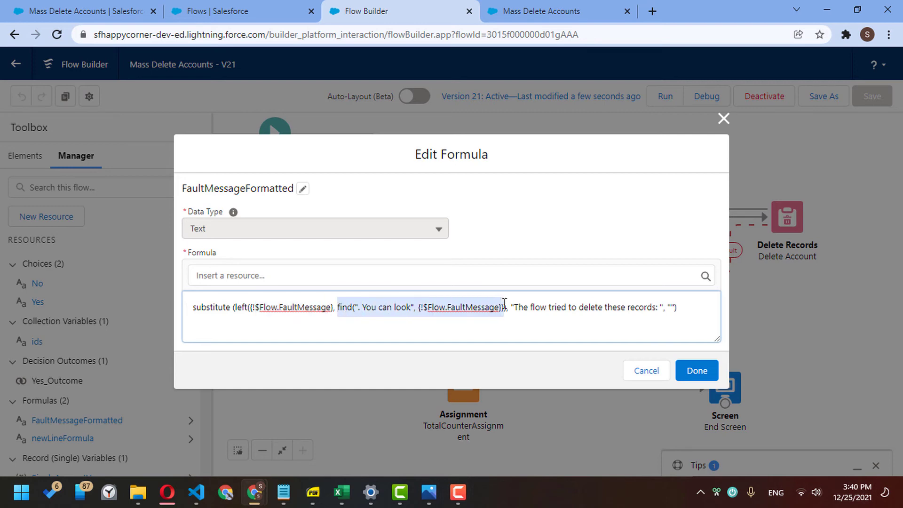
pyautogui.click(708, 372)
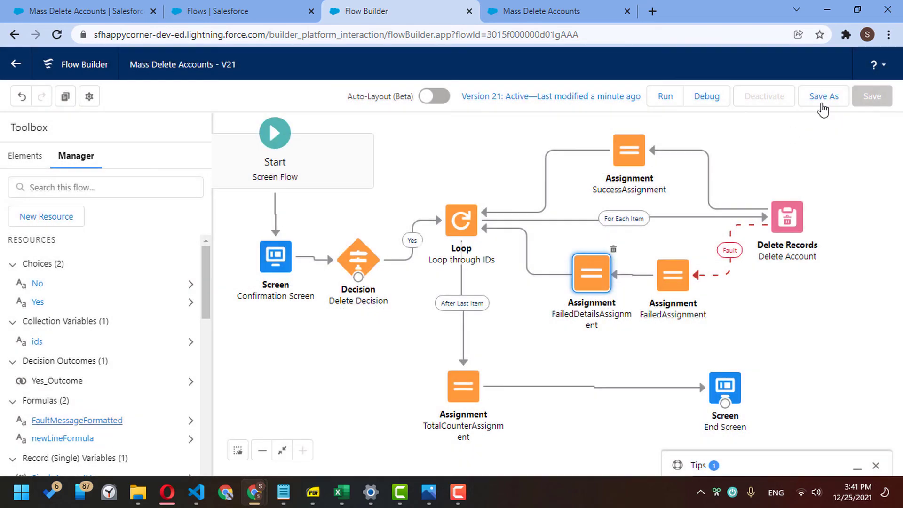
# - Save the flow as new version 22 and activate it
pyautogui.click(821, 97)
pyautogui.click(698, 367)
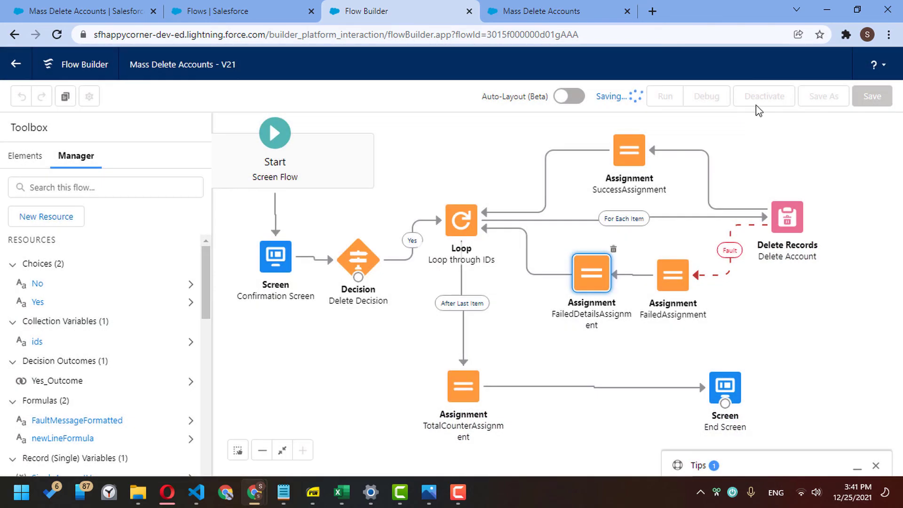
pyautogui.click(775, 98)
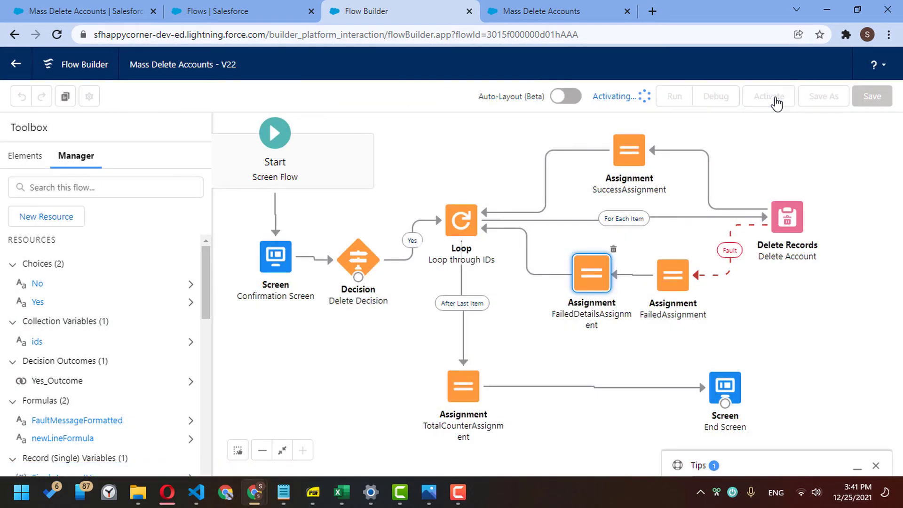
pyautogui.click(89, 11)
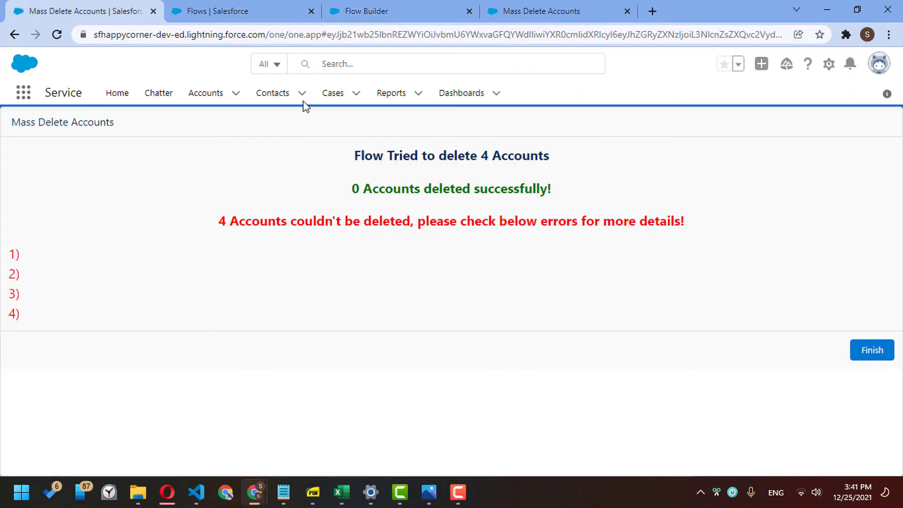
# - Run Mass Delete on Burlington Textiles Corp of America, Corner Account and Dickenson plc, confirming Yes
pyautogui.click(202, 94)
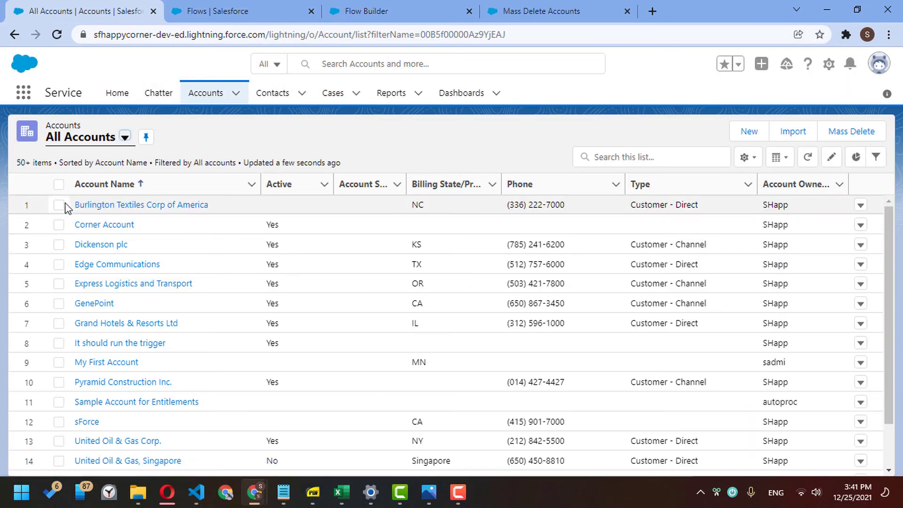
pyautogui.click(58, 205)
pyautogui.click(58, 224)
pyautogui.click(59, 245)
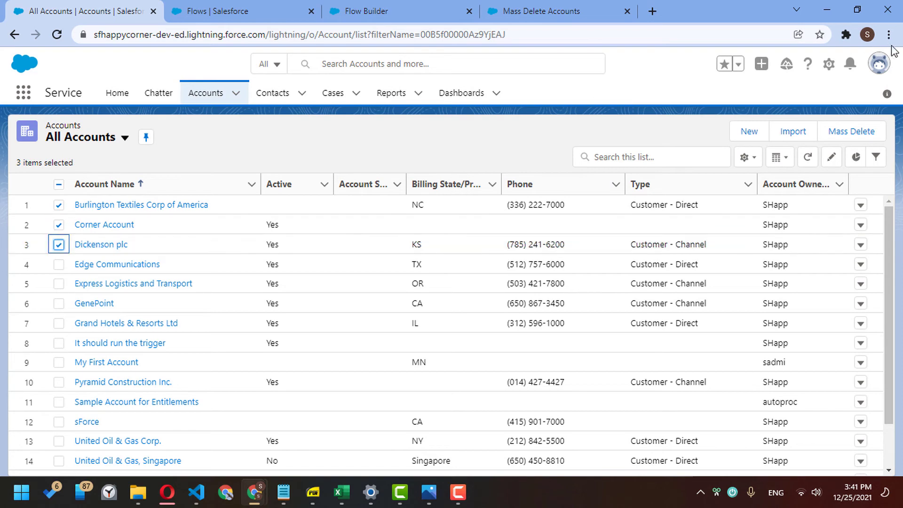
pyautogui.click(851, 132)
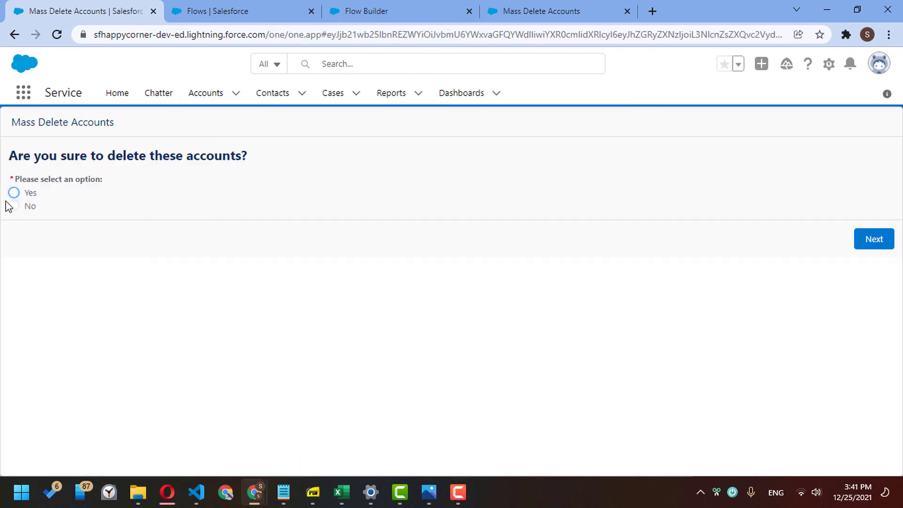
pyautogui.click(17, 192)
pyautogui.click(873, 239)
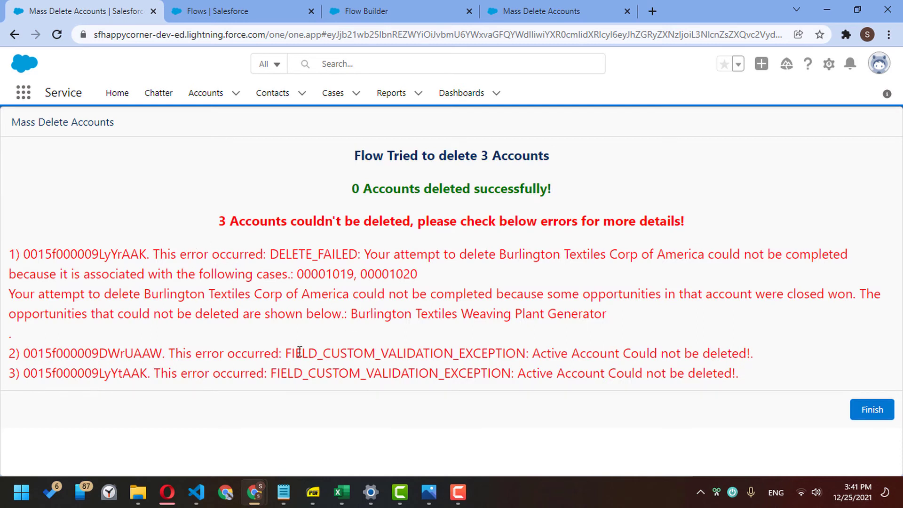
# - Review the first DELETE_FAILED error and the second error's type and message on the result screen
pyautogui.moveTo(299, 352); pyautogui.dragTo(542, 355)
pyautogui.click(586, 358)
pyautogui.click(764, 358)
pyautogui.click(536, 355)
pyautogui.moveTo(162, 260); pyautogui.dragTo(477, 313)
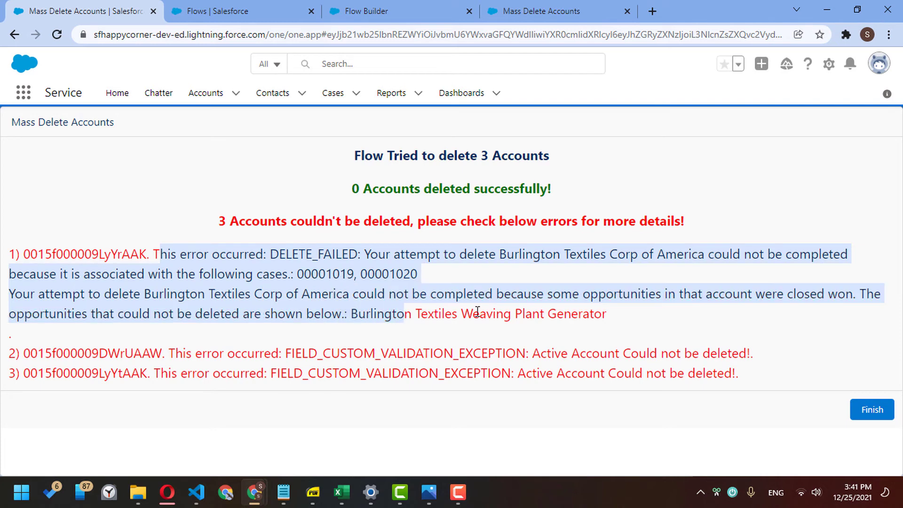
pyautogui.click(557, 307)
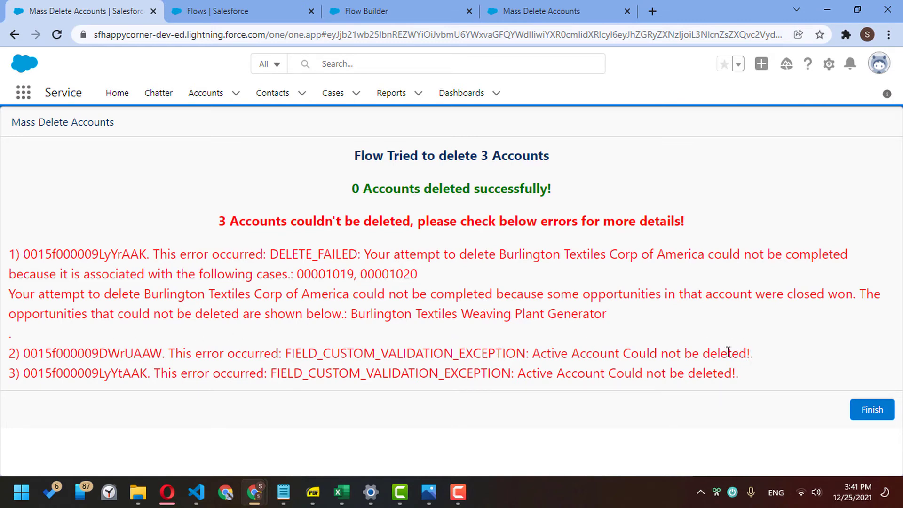
pyautogui.click(402, 4)
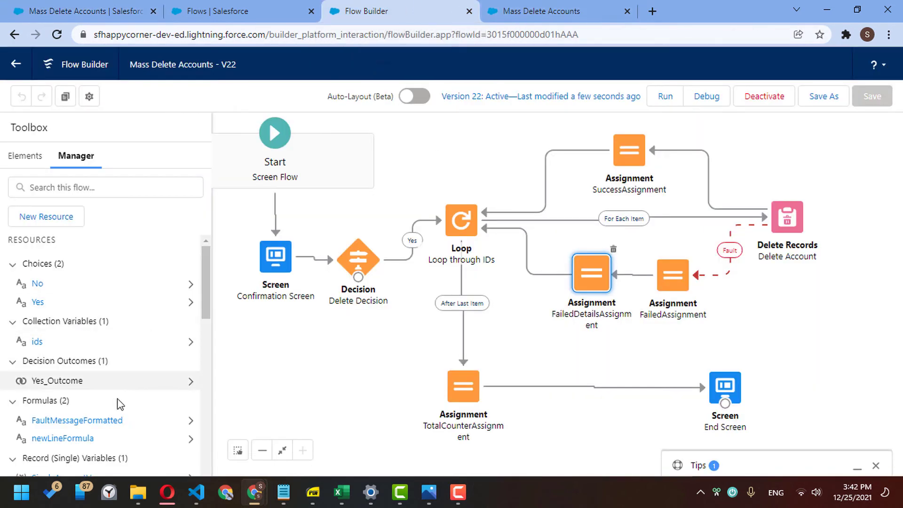
# - Append -1 after the find() call in FaultMessageFormatted and save the flow as a new version
pyautogui.click(76, 419)
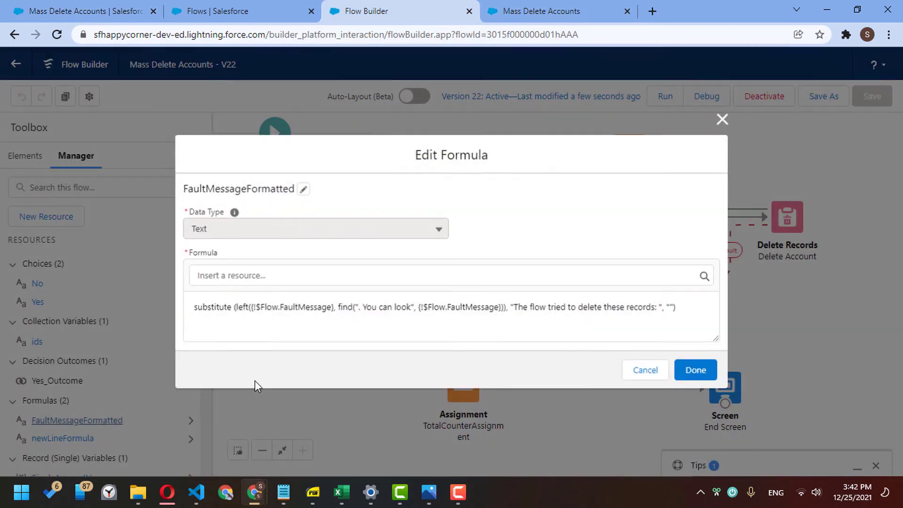
pyautogui.click(503, 308)
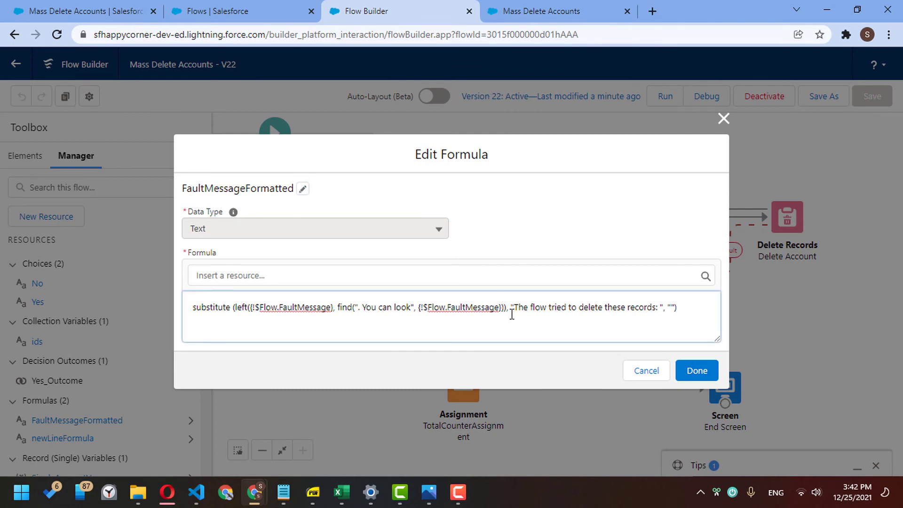
pyautogui.write('-1')
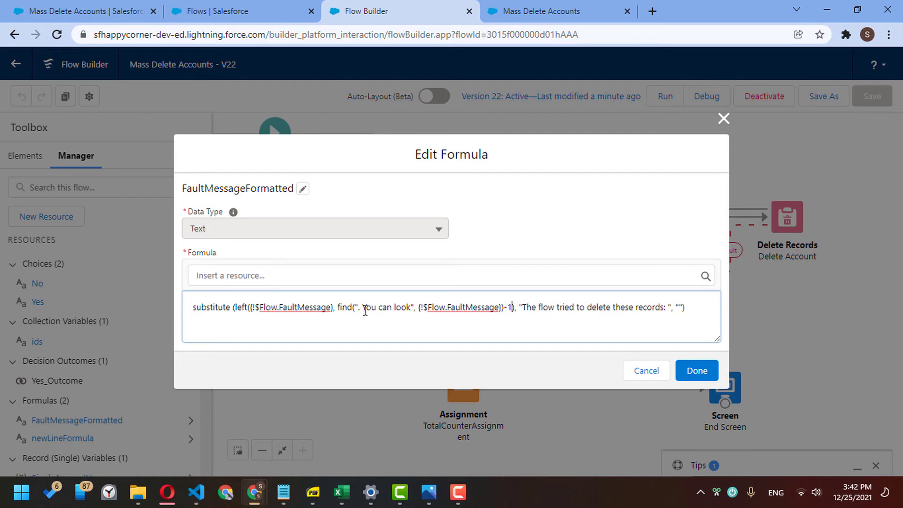
pyautogui.click(880, 342)
pyautogui.click(701, 370)
pyautogui.click(825, 100)
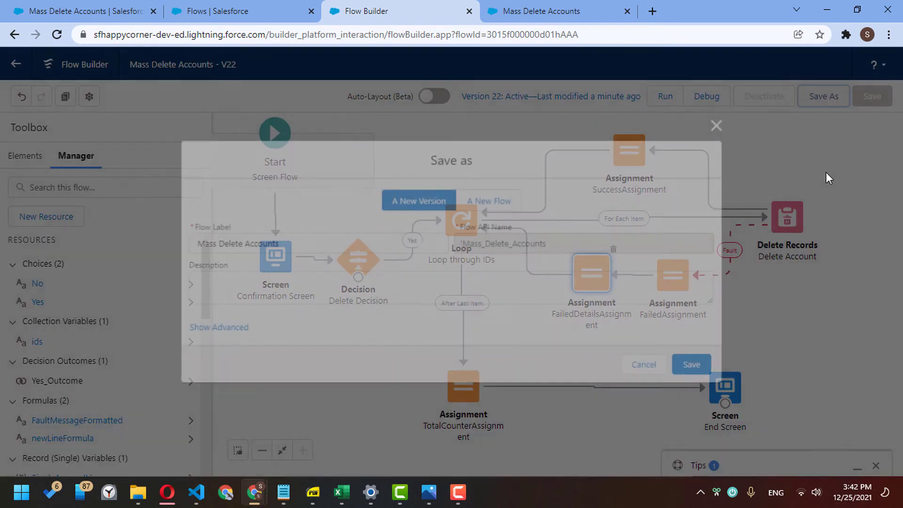
pyautogui.click(695, 365)
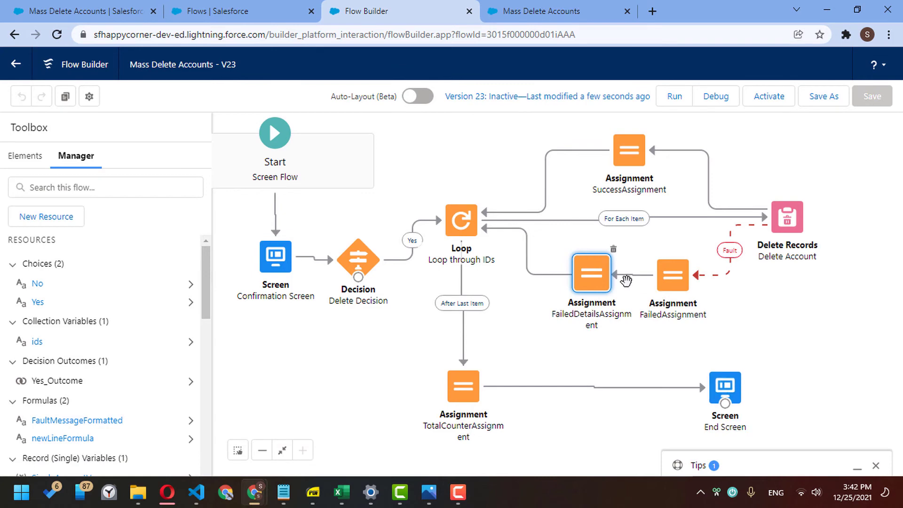
# - Add a new row to FailedDetailsAssignment, checking the second error message in the run results
pyautogui.doubleClick(592, 276)
pyautogui.click(266, 388)
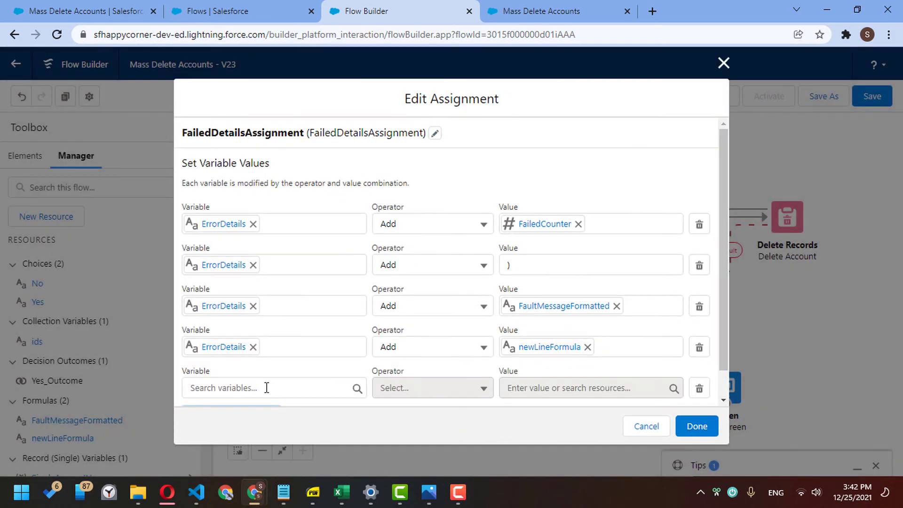
pyautogui.click(253, 380)
pyautogui.write('err')
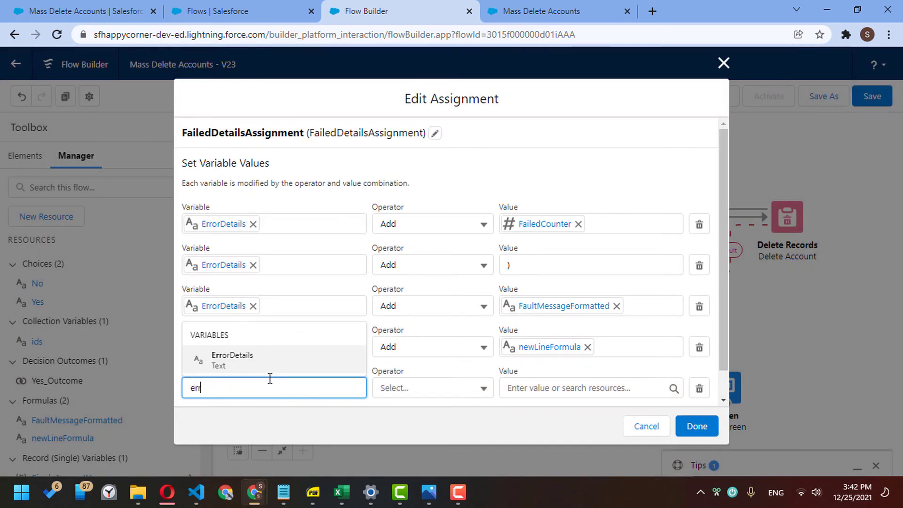
pyautogui.click(101, 11)
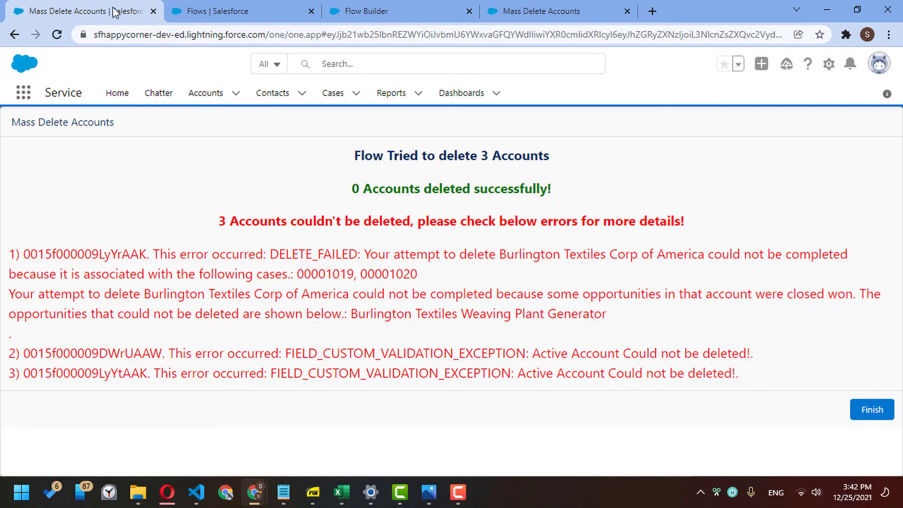
pyautogui.moveTo(488, 354); pyautogui.dragTo(663, 360)
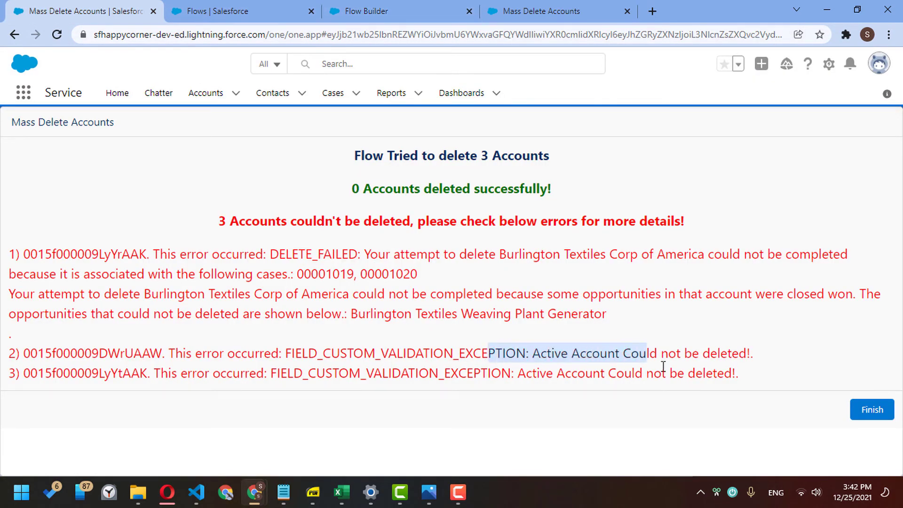
pyautogui.click(695, 369)
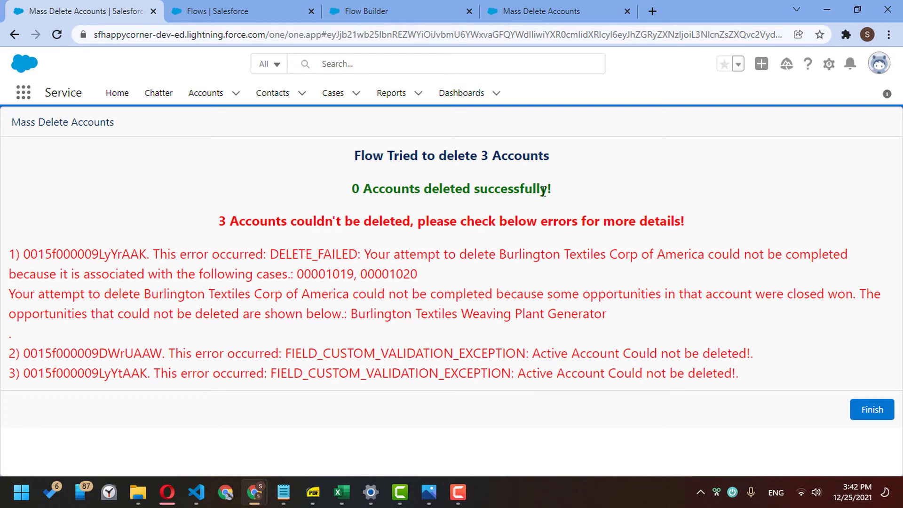
pyautogui.click(394, 12)
# - Set the new row to ErrorDetails Add newLineFormula and confirm the assignment
pyautogui.scroll(1, 470, 350)
pyautogui.click(322, 383)
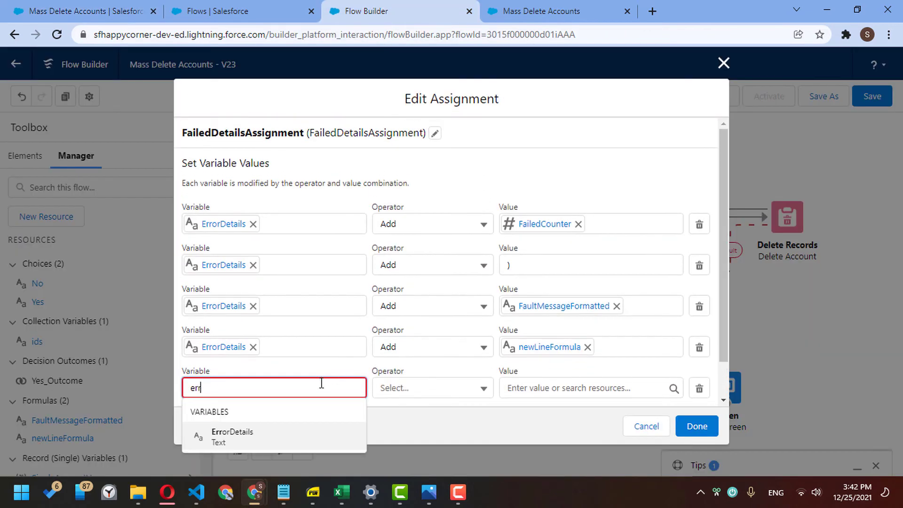
pyautogui.click(306, 430)
pyautogui.click(403, 392)
pyautogui.click(444, 433)
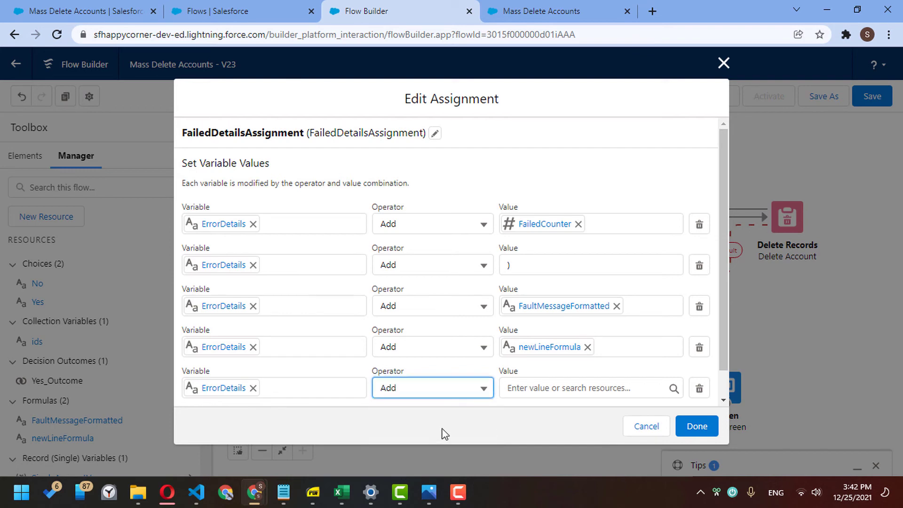
pyautogui.click(559, 388)
pyautogui.write('new')
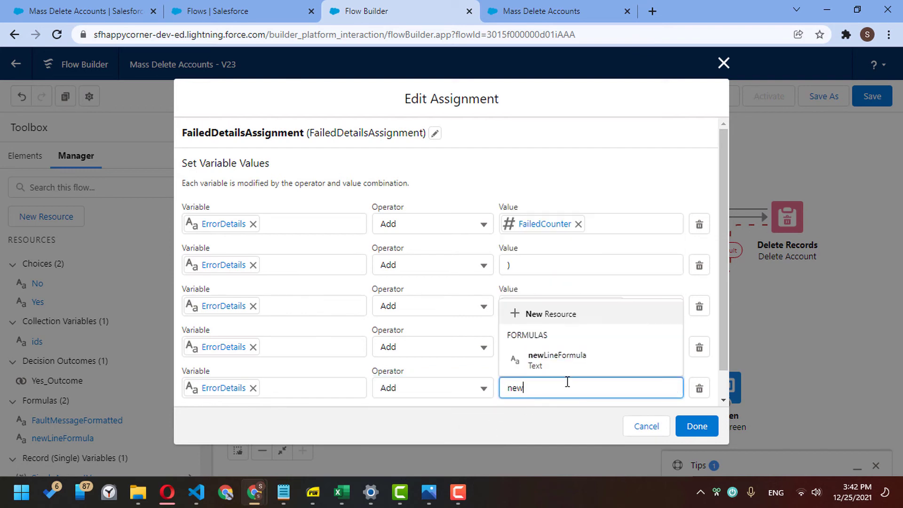
pyautogui.click(565, 359)
pyautogui.click(696, 426)
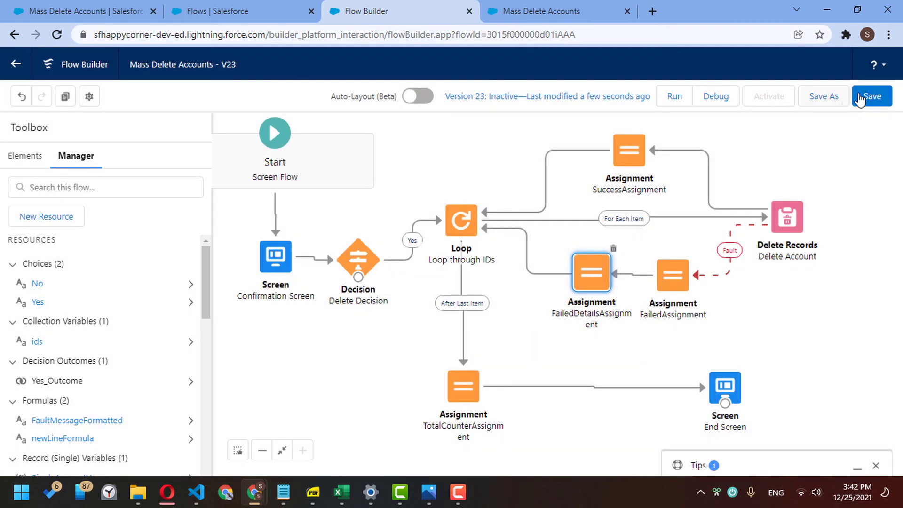
# - Save the flow and activate version 23
pyautogui.click(860, 98)
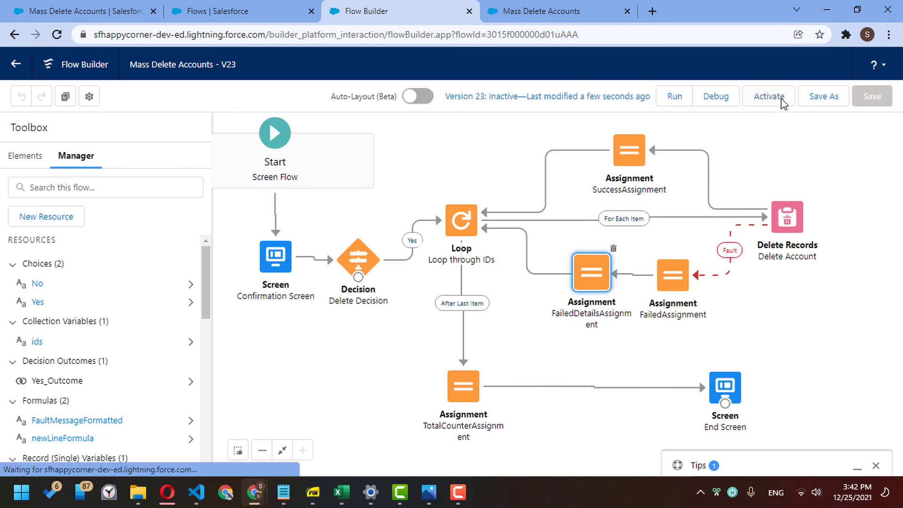
pyautogui.click(778, 101)
pyautogui.click(123, 14)
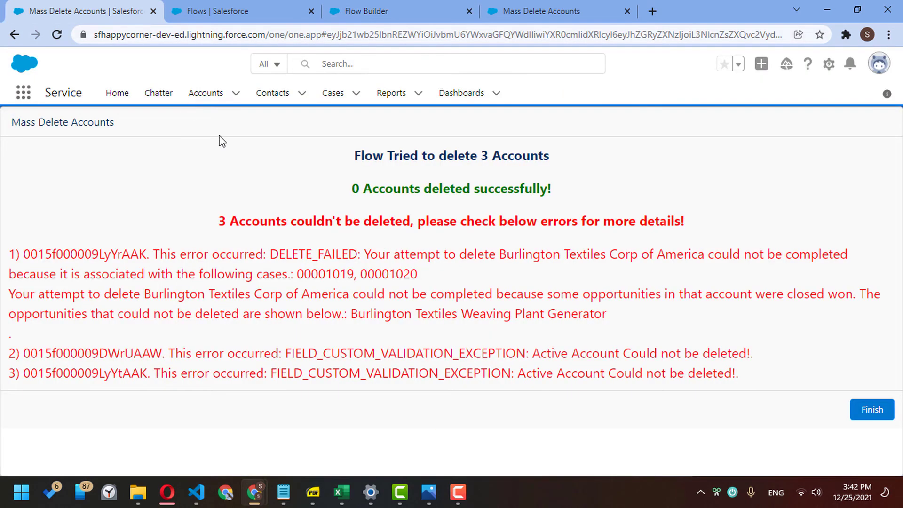
# - Run Mass Delete on Corner Account, Dickenson plc and Edge Communications, confirming Yes
pyautogui.click(214, 99)
pyautogui.click(58, 205)
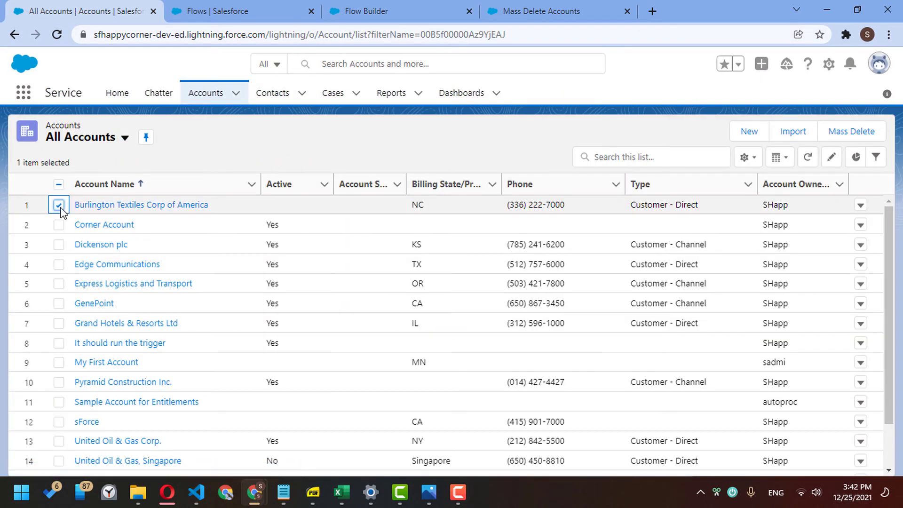
pyautogui.click(58, 225)
pyautogui.click(58, 244)
pyautogui.click(59, 205)
pyautogui.click(59, 264)
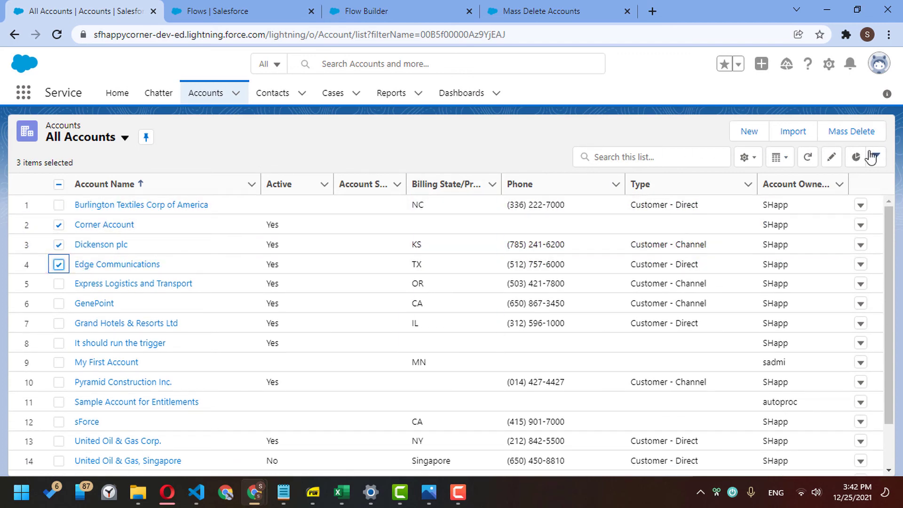
pyautogui.click(841, 133)
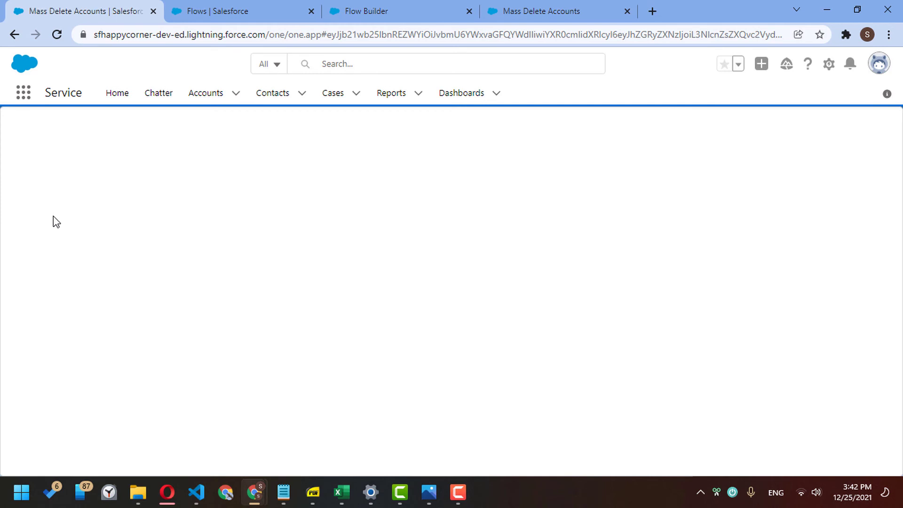
pyautogui.click(35, 194)
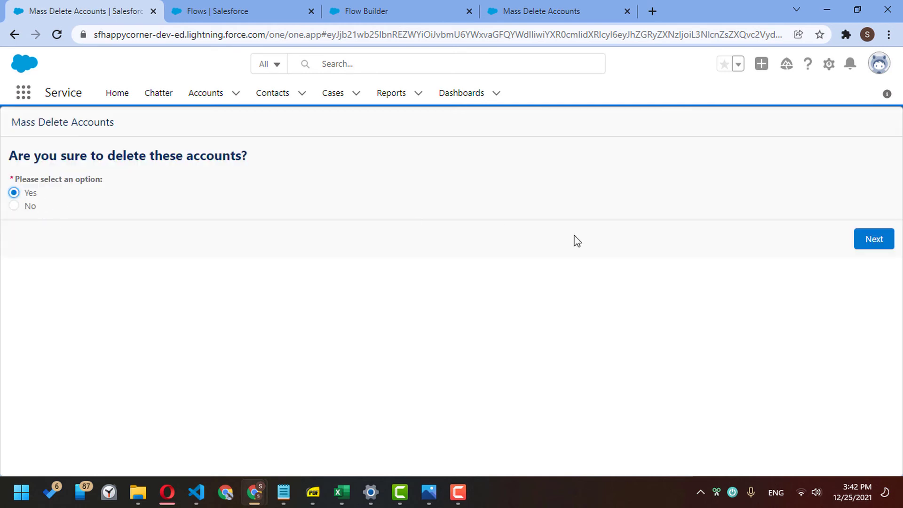
pyautogui.click(878, 239)
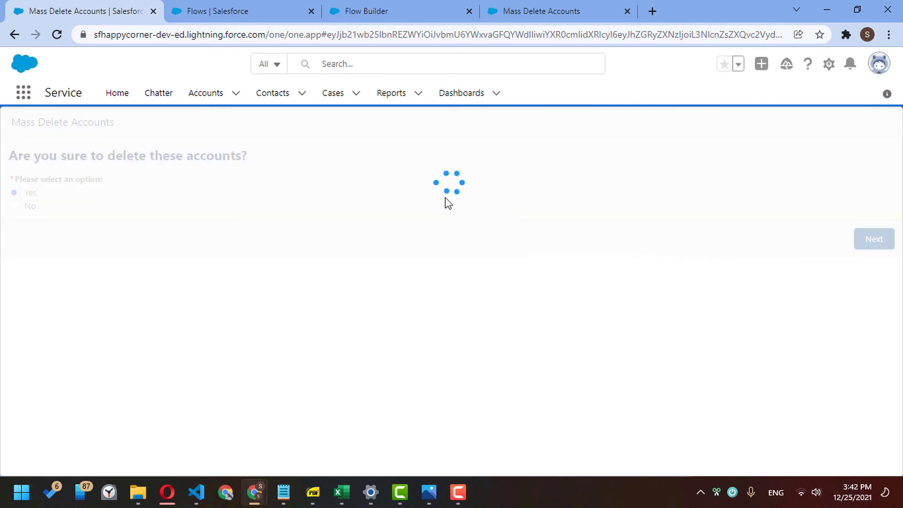
# - Review the total-attempted heading, successful deletions line, failure summary and first error message
pyautogui.moveTo(219, 254); pyautogui.dragTo(656, 229)
pyautogui.click(666, 254)
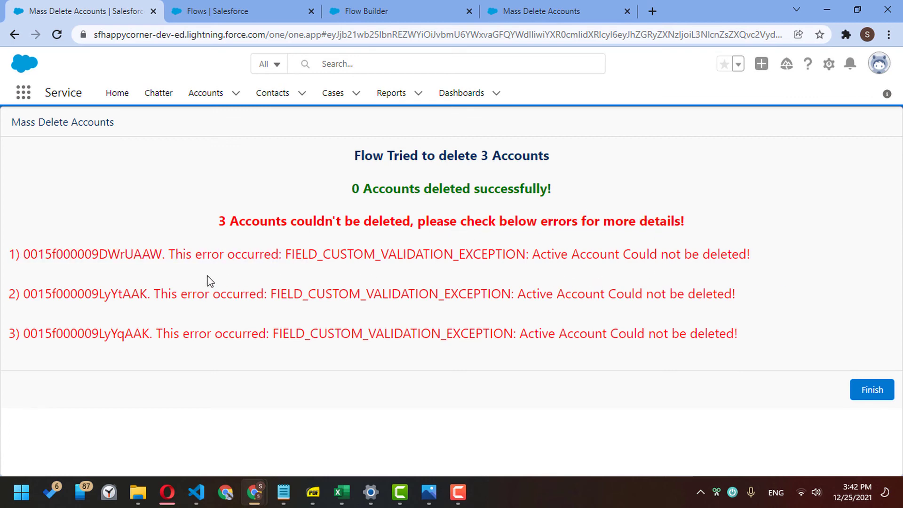
pyautogui.moveTo(373, 157); pyautogui.dragTo(532, 145)
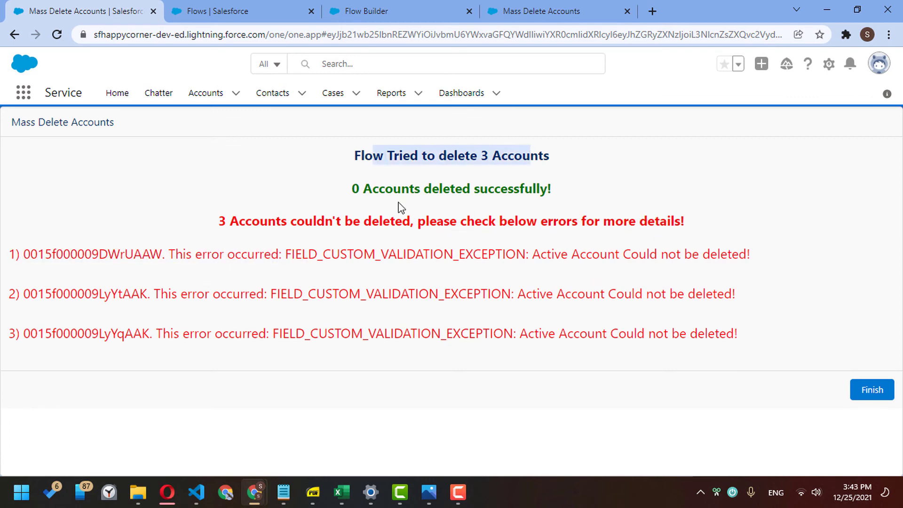
pyautogui.moveTo(359, 188); pyautogui.dragTo(543, 185)
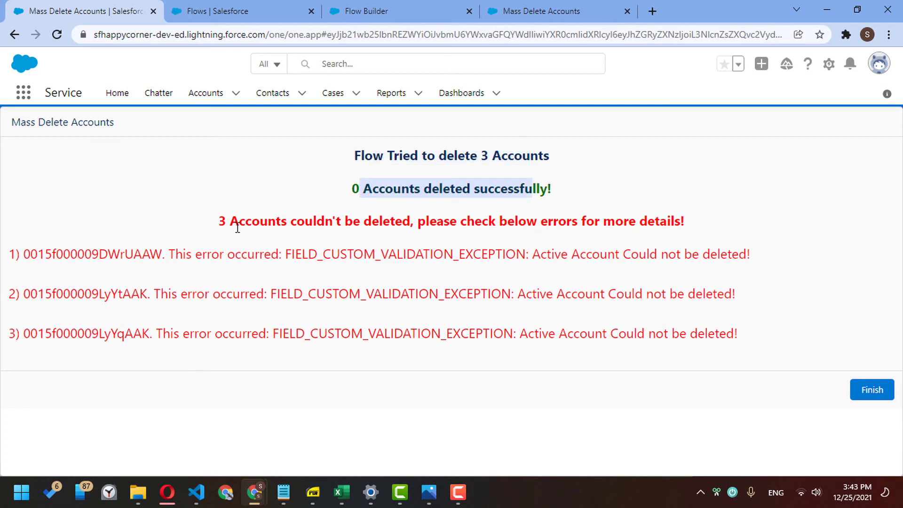
pyautogui.moveTo(237, 227); pyautogui.dragTo(649, 217)
pyautogui.click(664, 214)
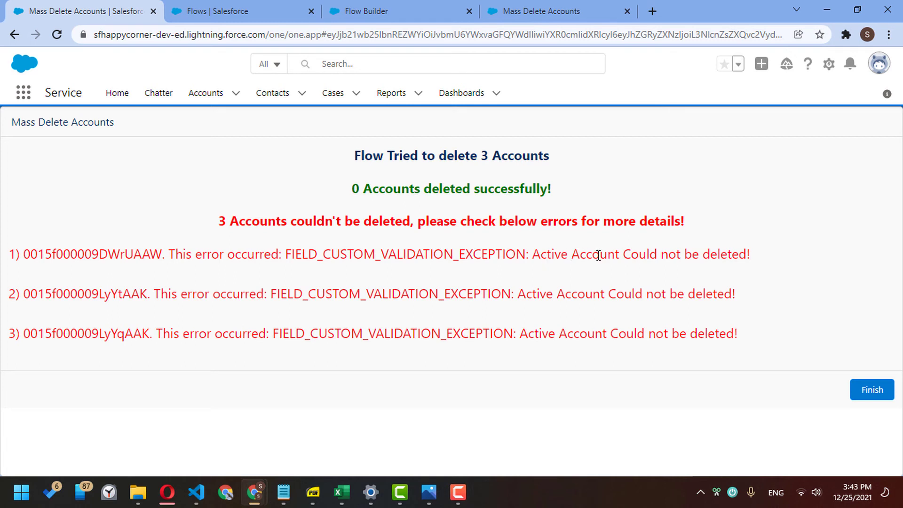
pyautogui.moveTo(535, 254); pyautogui.dragTo(751, 256)
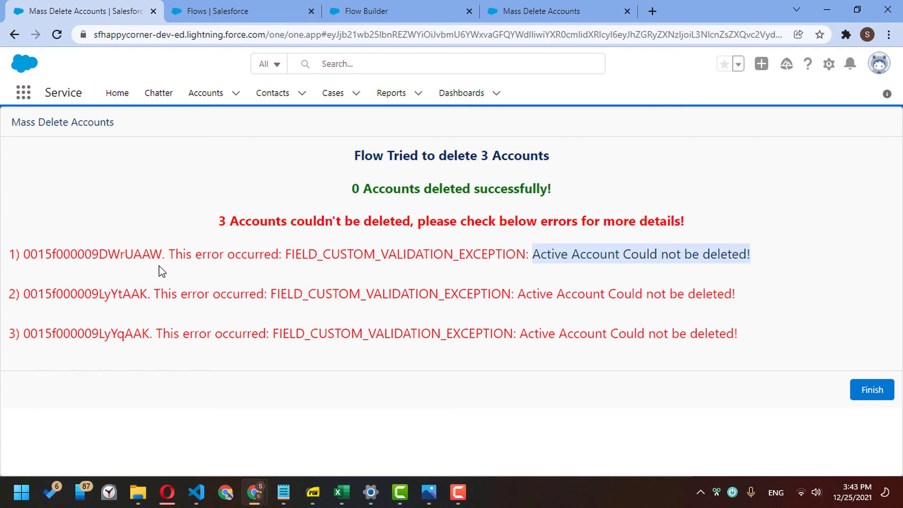
# - Copy the first failed account's ID from the error list
pyautogui.doubleClick(126, 259)
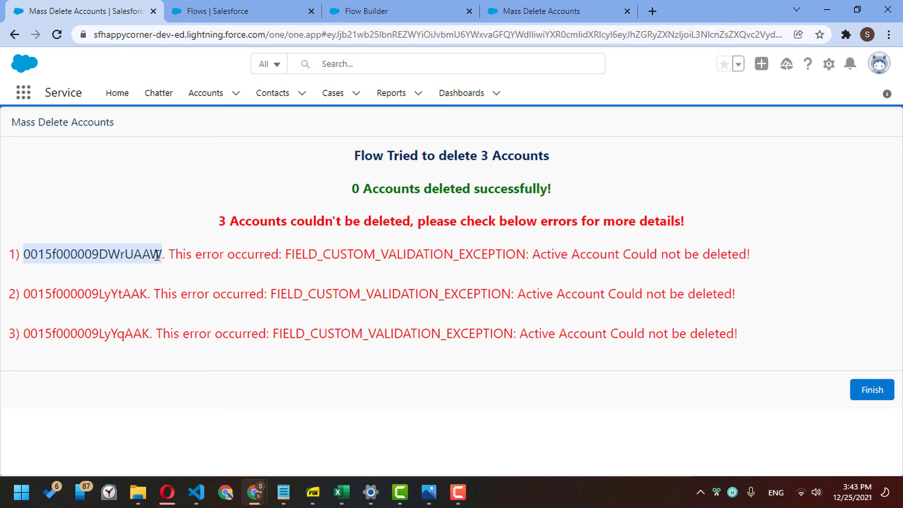
pyautogui.rightClick(130, 253)
pyautogui.click(147, 263)
pyautogui.moveTo(257, 293); pyautogui.dragTo(513, 284)
pyautogui.click(570, 293)
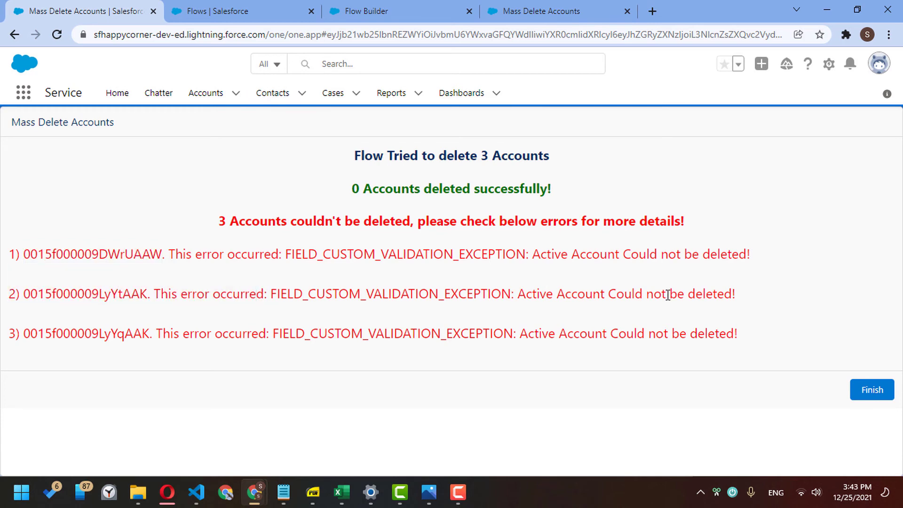
# - Set Active to No for Dickenson plc and Edge Communications in All Accounts and save
pyautogui.click(199, 100)
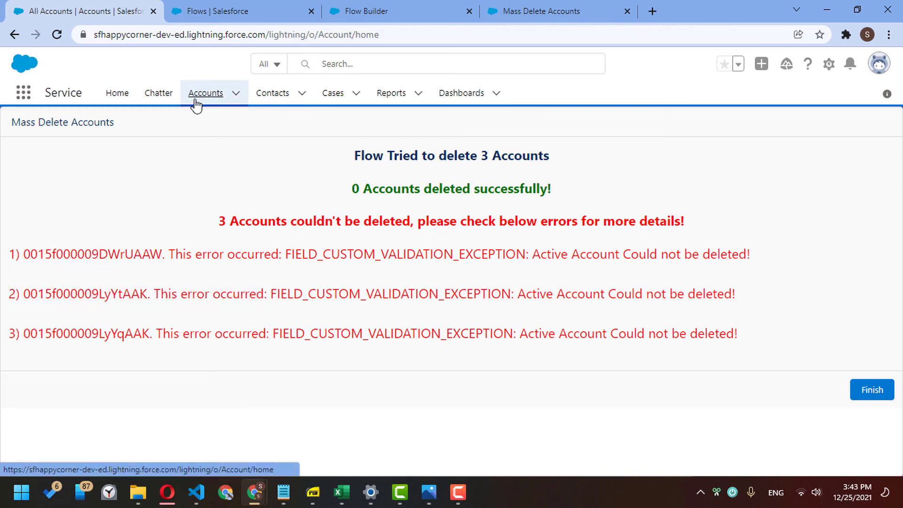
pyautogui.click(324, 247)
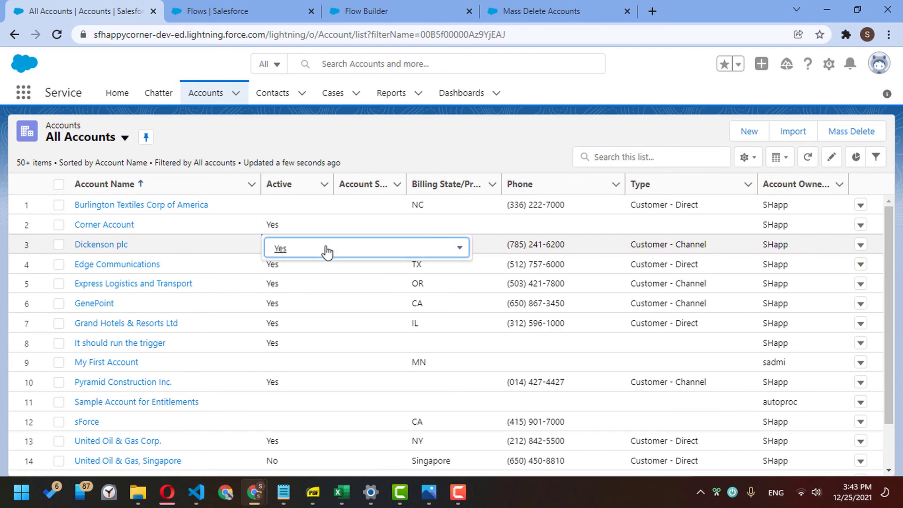
pyautogui.click(312, 248)
pyautogui.click(309, 300)
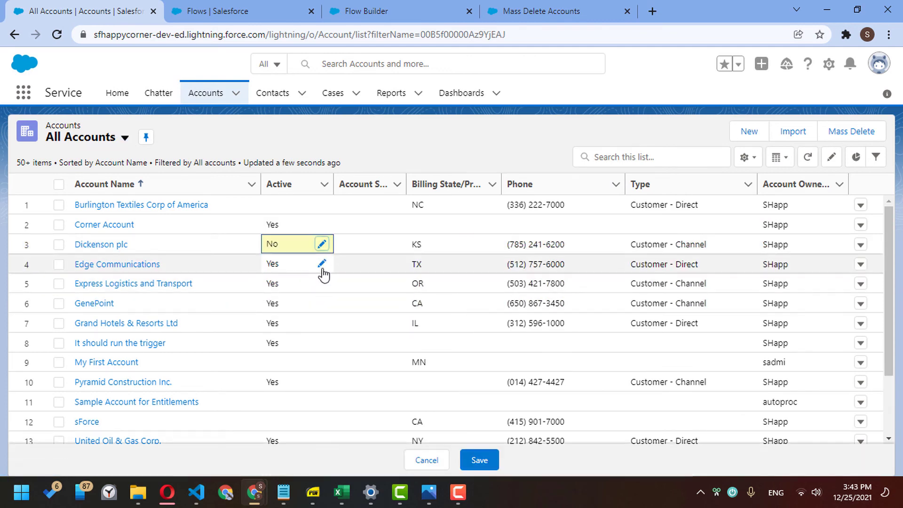
pyautogui.click(323, 268)
pyautogui.click(306, 272)
pyautogui.click(309, 316)
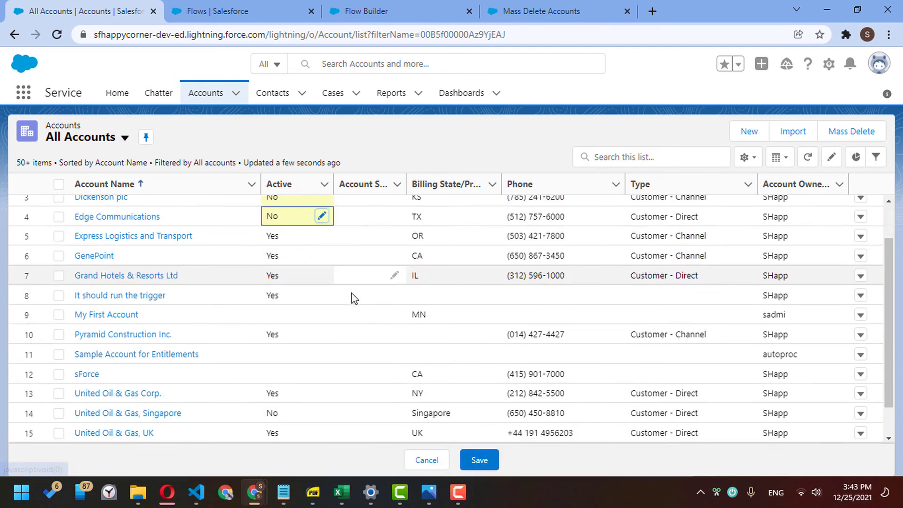
pyautogui.click(477, 460)
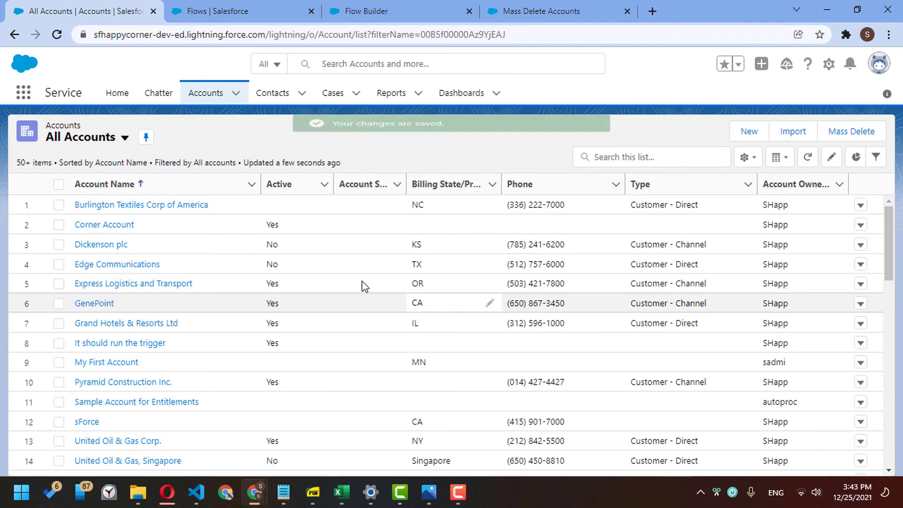
# - Tick Corner Account, Dickenson plc and Edge Communications for deletion
pyautogui.click(58, 224)
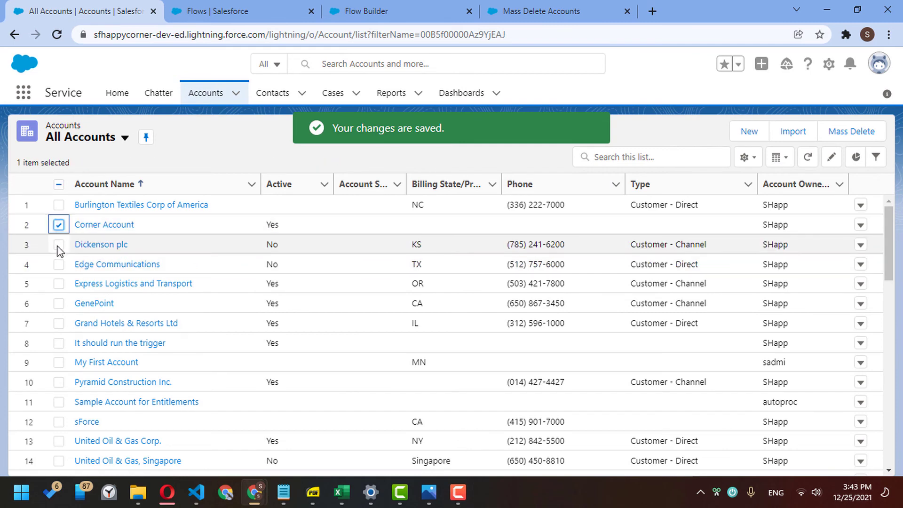
pyautogui.click(58, 244)
pyautogui.click(59, 264)
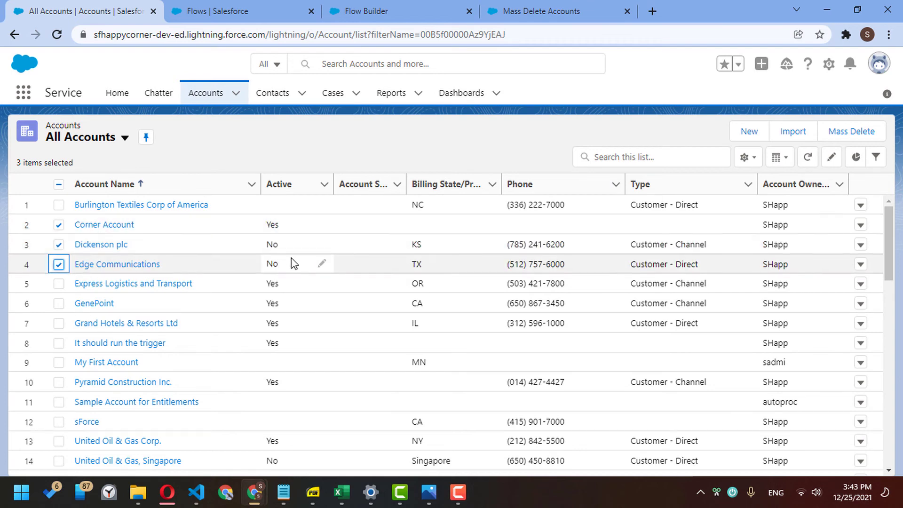
pyautogui.scroll(-2, 305, 238)
pyautogui.scroll(2, 316, 224)
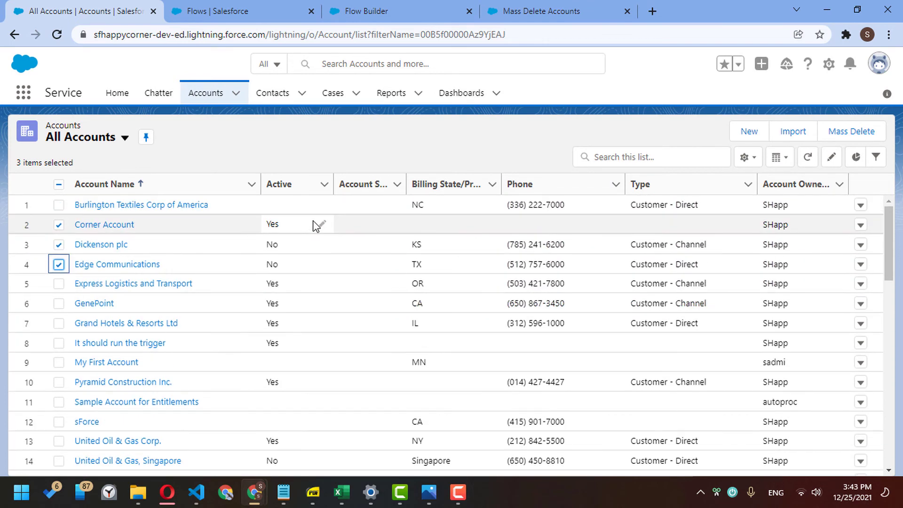
# - Run Mass Delete on the three ticked accounts, confirming Yes
pyautogui.click(861, 134)
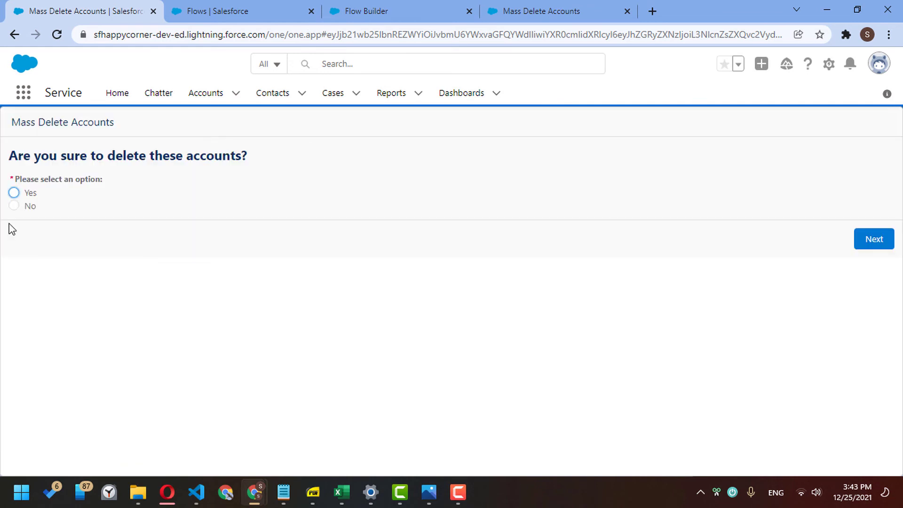
pyautogui.click(14, 193)
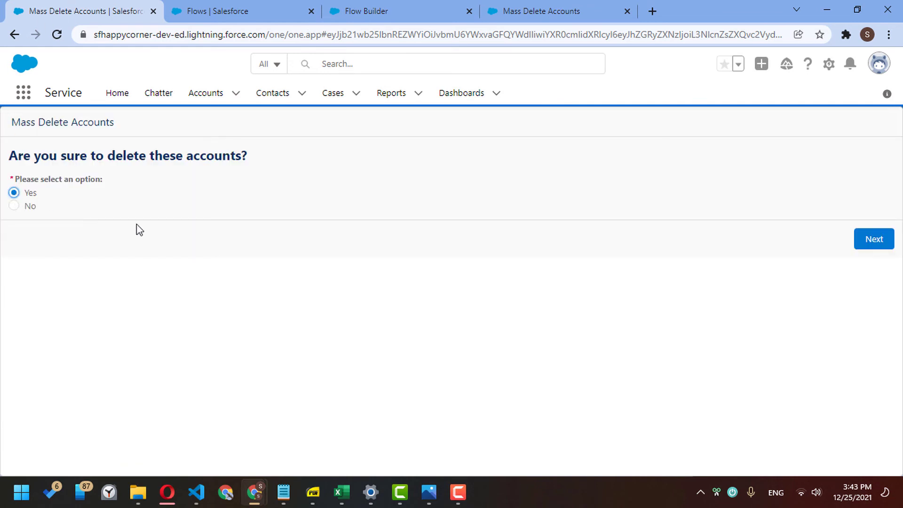
pyautogui.click(872, 243)
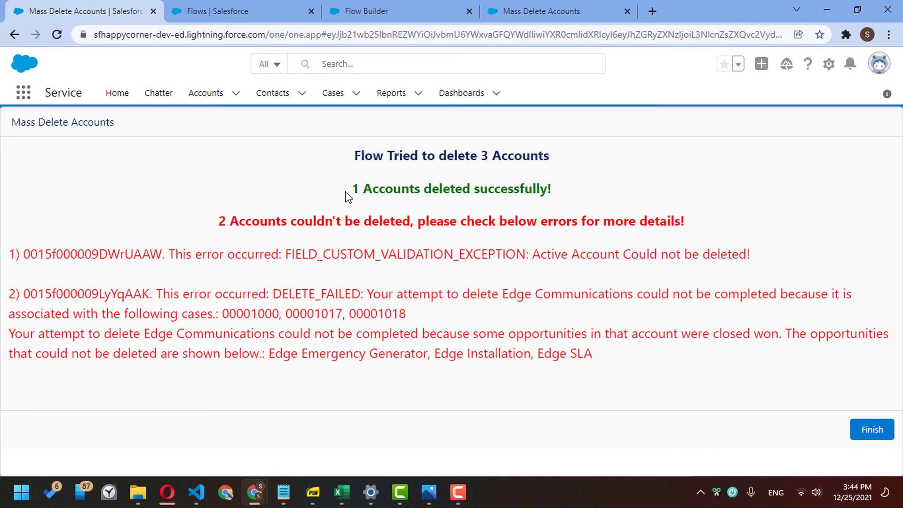
# - Review the '1 Accounts deleted successfully' line, the failure headline and both error messages
pyautogui.moveTo(367, 185); pyautogui.dragTo(558, 193)
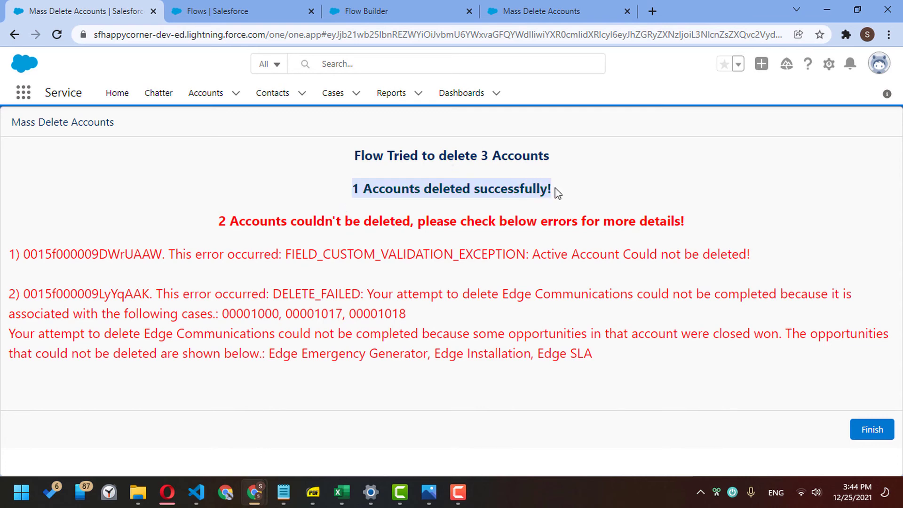
pyautogui.moveTo(258, 222); pyautogui.dragTo(627, 226)
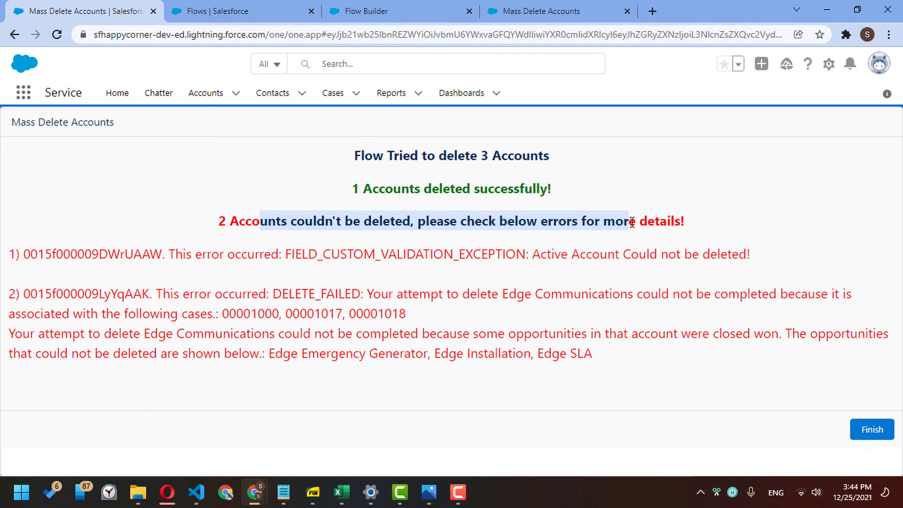
pyautogui.moveTo(239, 257); pyautogui.dragTo(607, 264)
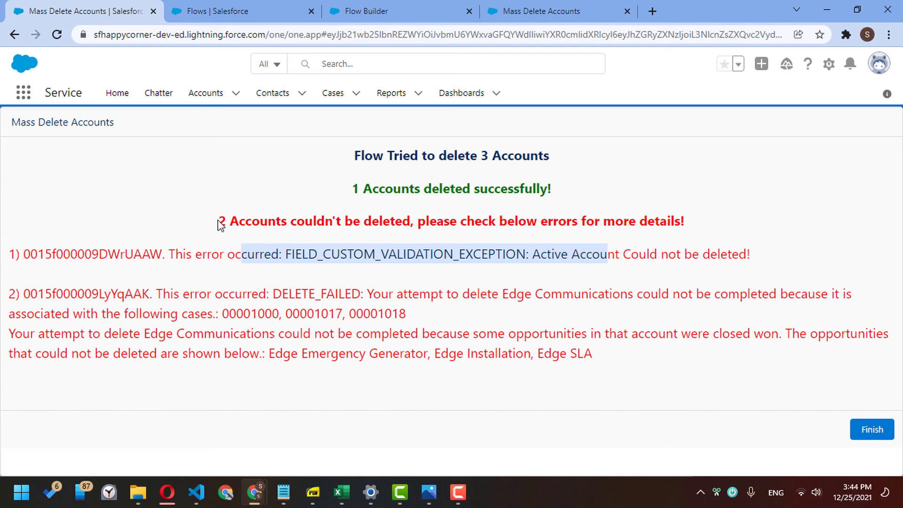
pyautogui.moveTo(219, 221); pyautogui.dragTo(663, 365)
pyautogui.click(706, 358)
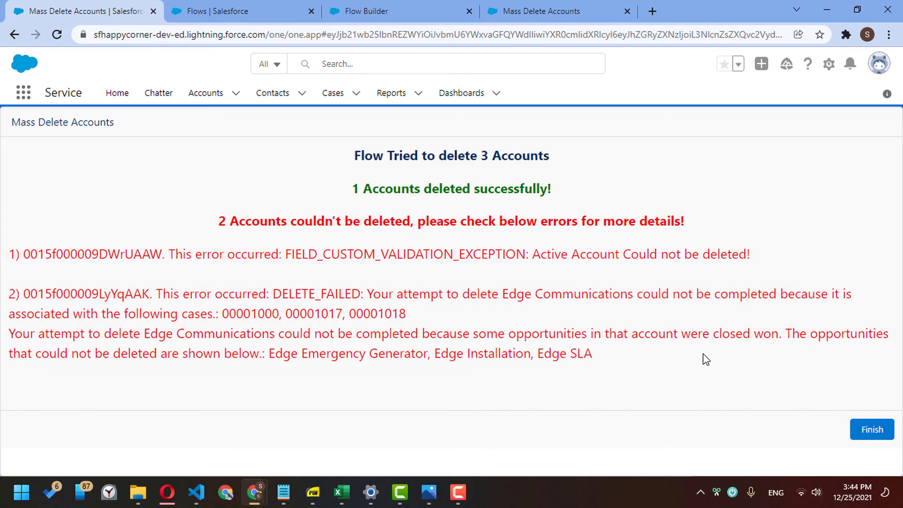
# - Open the End Screen in Flow Builder and inspect its existing message text component
pyautogui.click(409, 7)
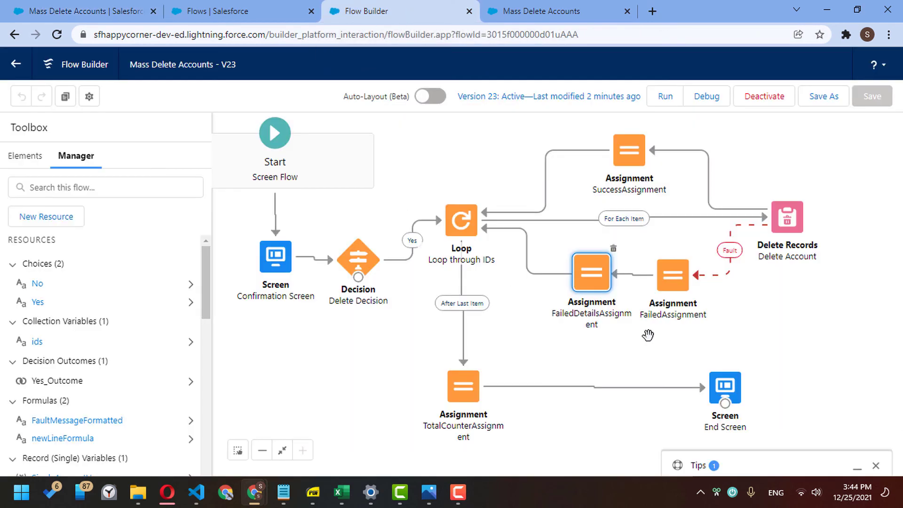
pyautogui.doubleClick(725, 385)
pyautogui.click(394, 318)
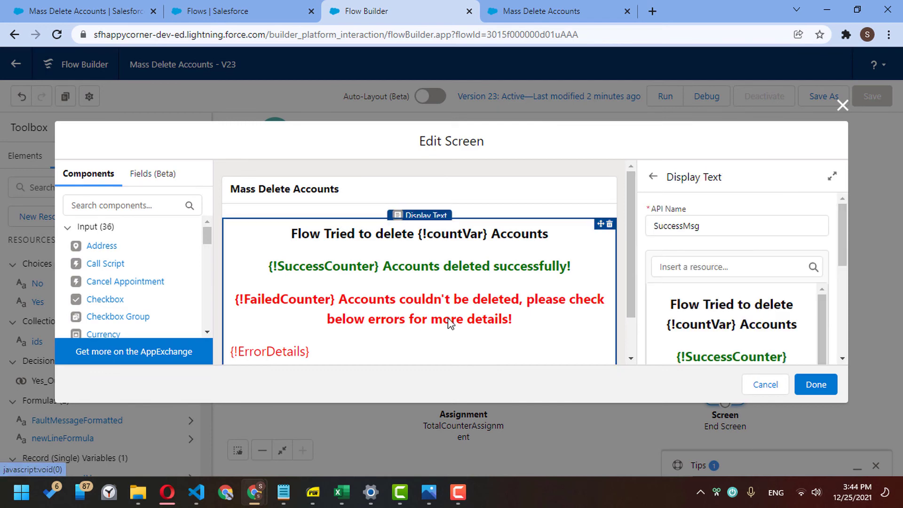
pyautogui.scroll(-2, 757, 335)
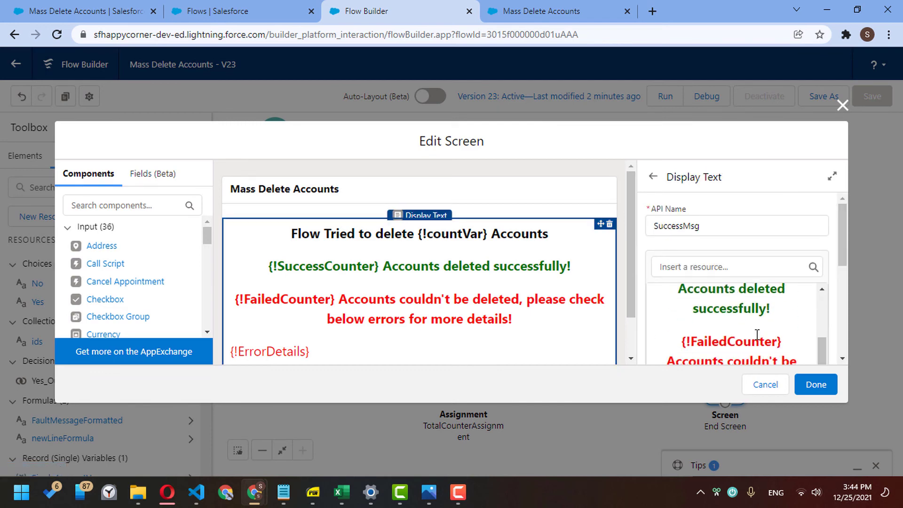
pyautogui.click(842, 358)
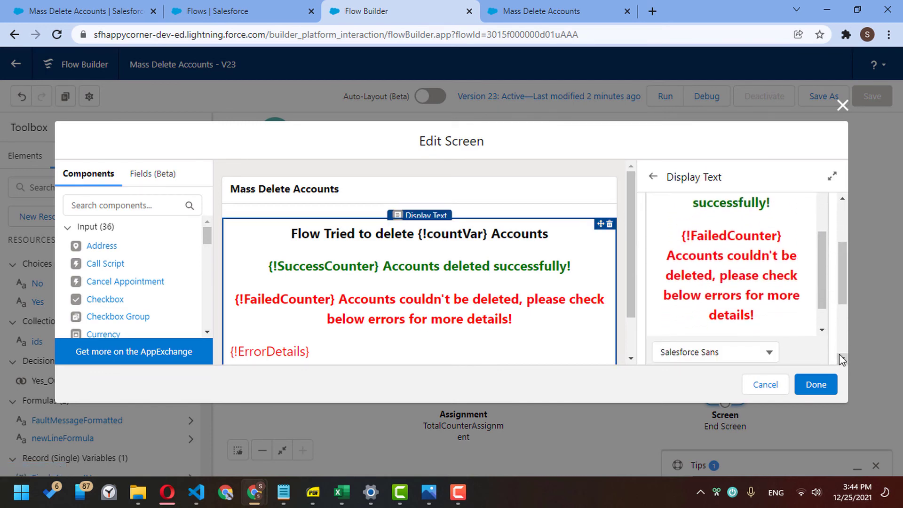
pyautogui.moveTo(207, 237); pyautogui.dragTo(199, 301)
pyautogui.scroll(-3, 199, 301)
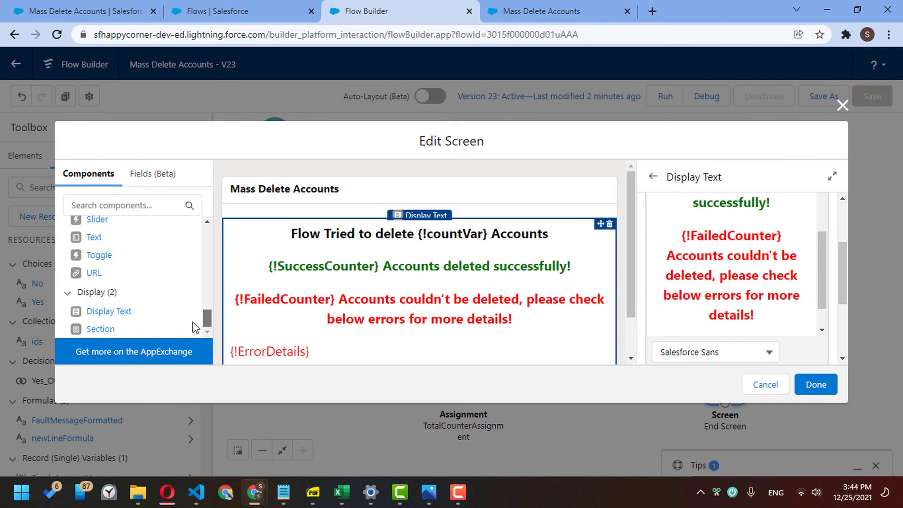
# - Add a Display Text component to the End Screen with API name Error_Text
pyautogui.click(125, 319)
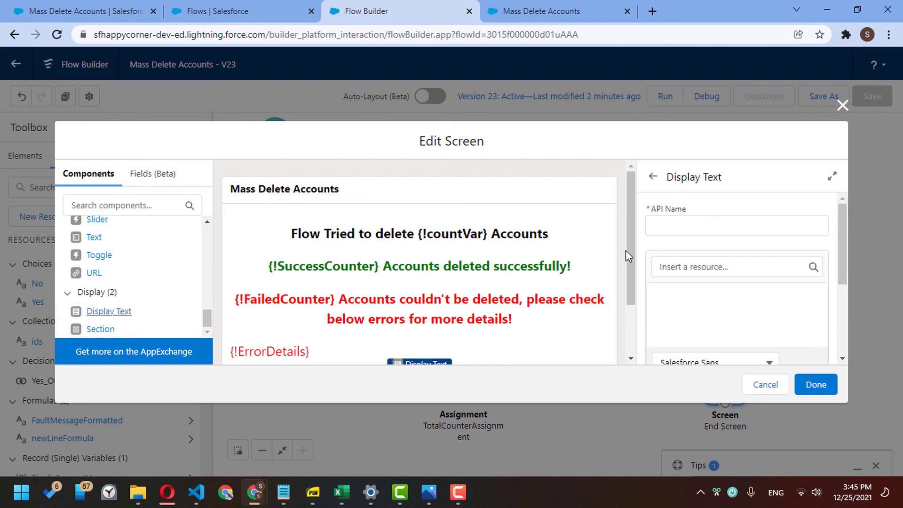
pyautogui.moveTo(627, 252); pyautogui.dragTo(628, 302)
pyautogui.click(663, 224)
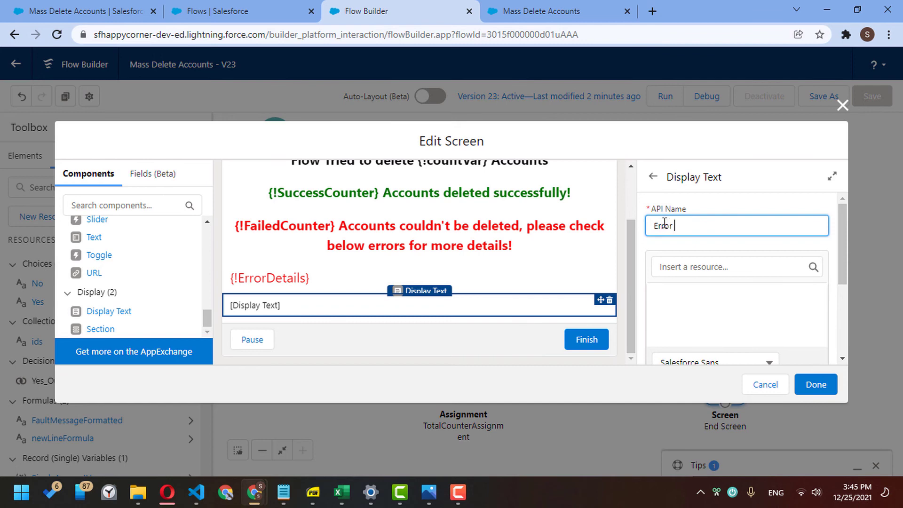
pyautogui.write('Error Text')
pyautogui.press('Tab')
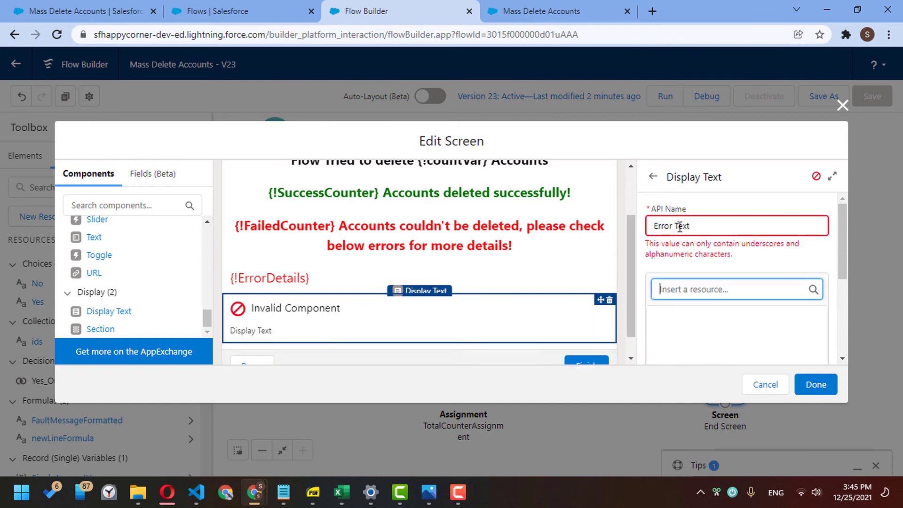
pyautogui.click(679, 227)
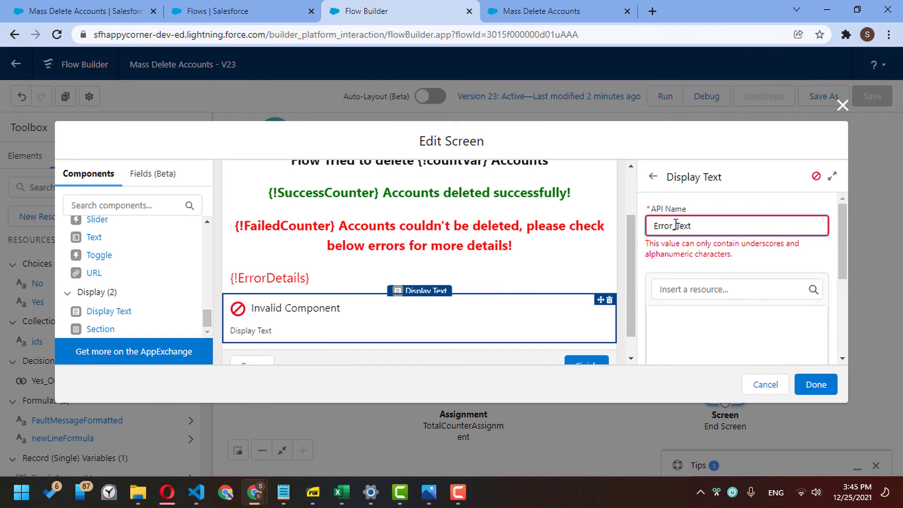
# - Cut the FailedCounter and ErrorDetails lines out of SuccessMsg, ready to paste into Error_Text
pyautogui.click(494, 240)
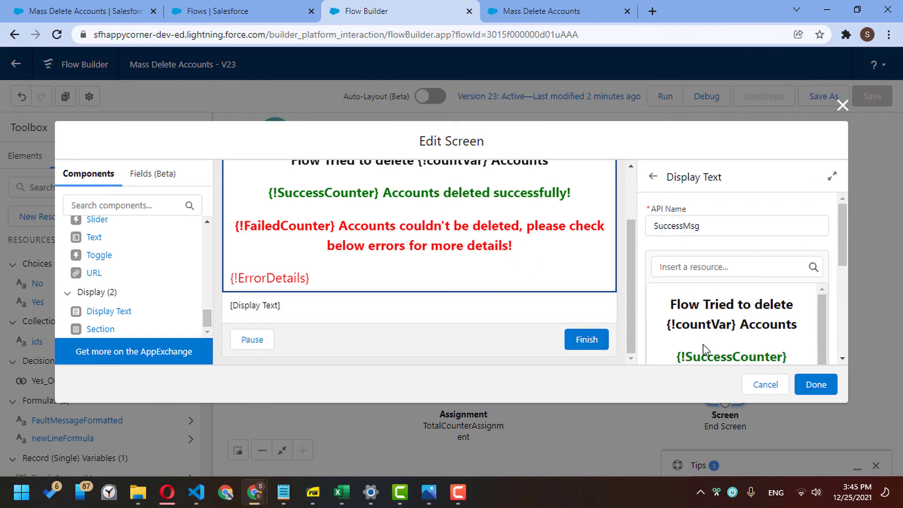
pyautogui.scroll(-4, 704, 350)
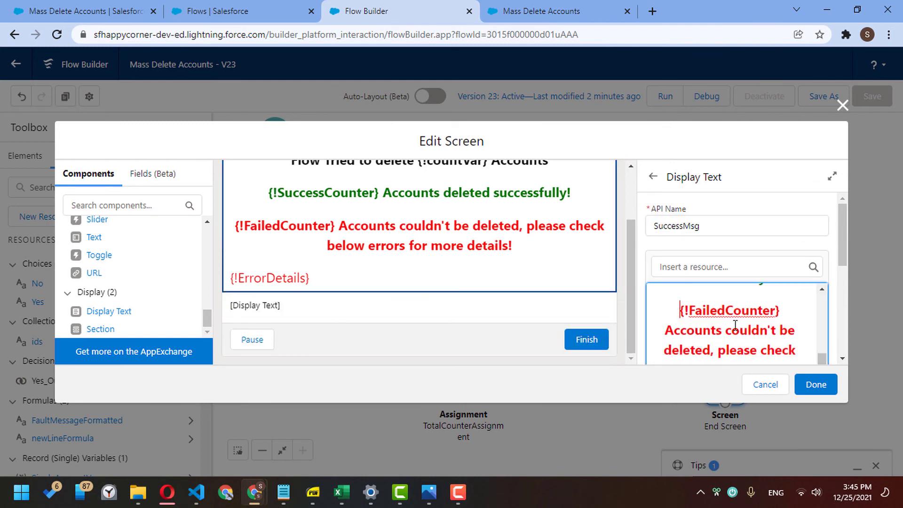
pyautogui.scroll(3, 706, 320)
pyautogui.scroll(-2, 720, 325)
pyautogui.scroll(2, 736, 331)
pyautogui.scroll(-3, 736, 331)
pyautogui.scroll(-3, 841, 356)
pyautogui.click(768, 321)
pyautogui.hotkey('ctrl', 'a')
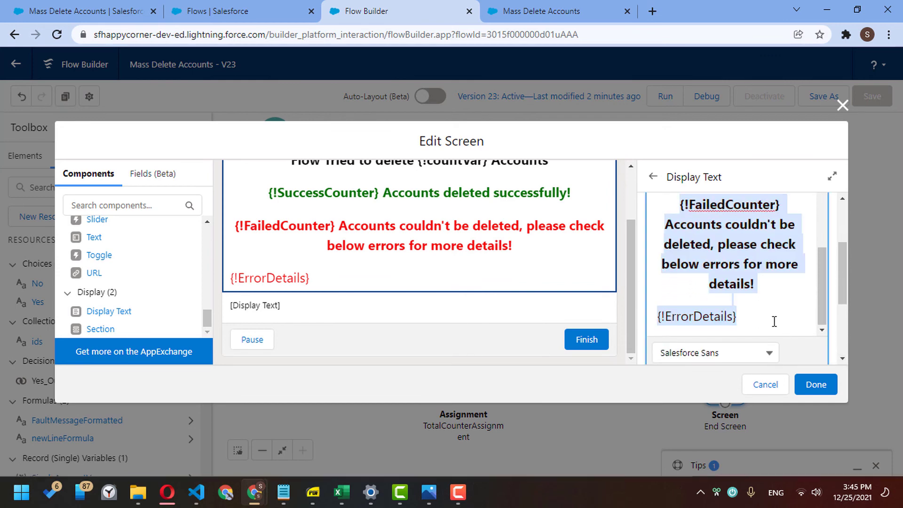
pyautogui.hotkey('ctrl', 'x')
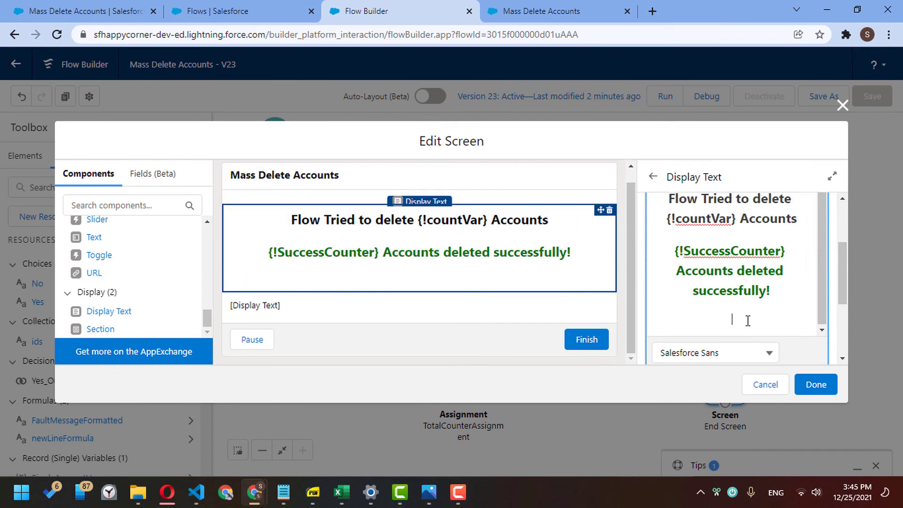
pyautogui.click(413, 306)
pyautogui.click(725, 304)
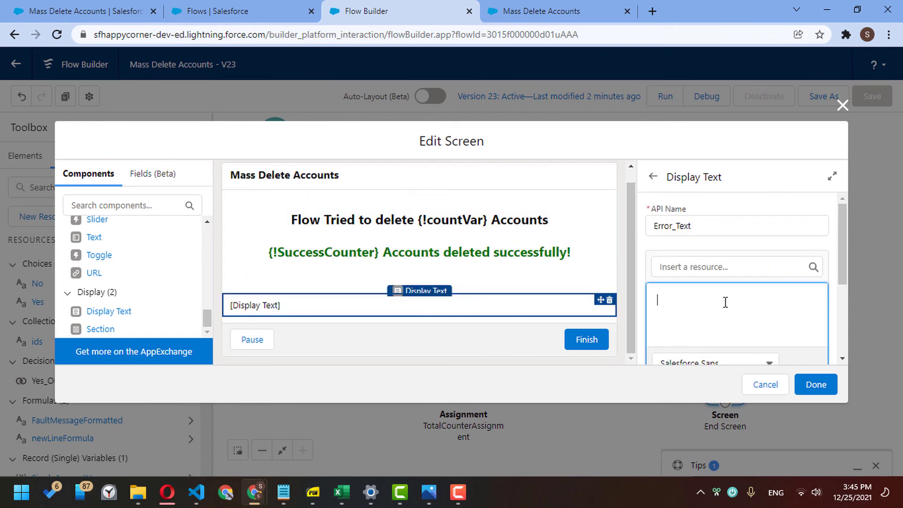
# - Paste the failure lines into Error_Text and set its visibility to require all conditions met
pyautogui.hotkey('ctrl', 'v')
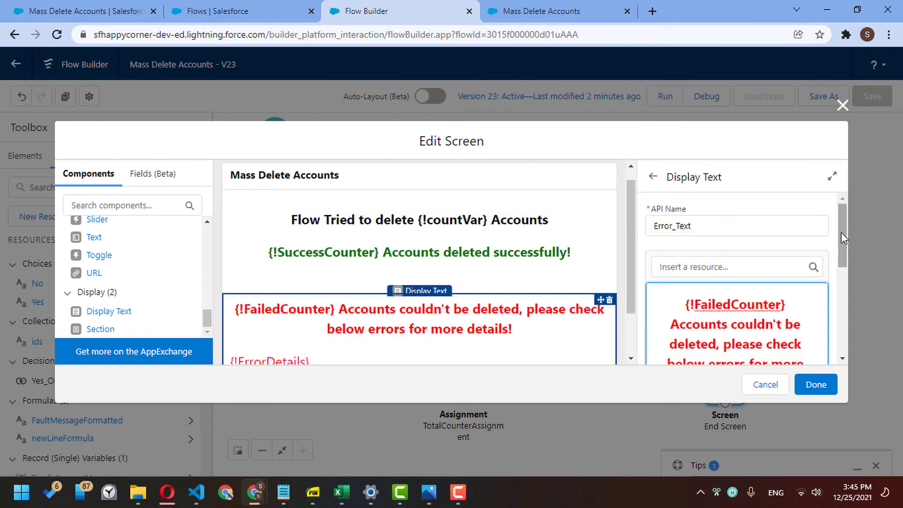
pyautogui.moveTo(840, 235); pyautogui.dragTo(837, 340)
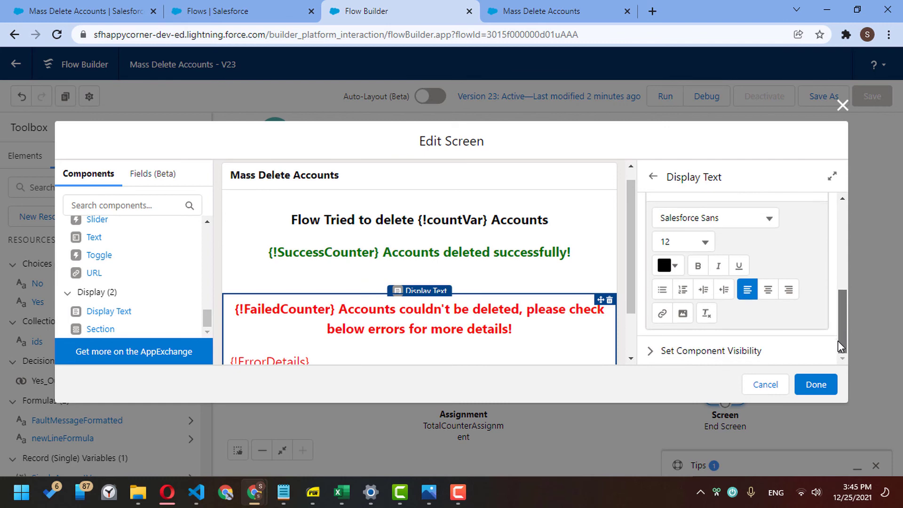
pyautogui.click(742, 352)
pyautogui.scroll(-1, 842, 304)
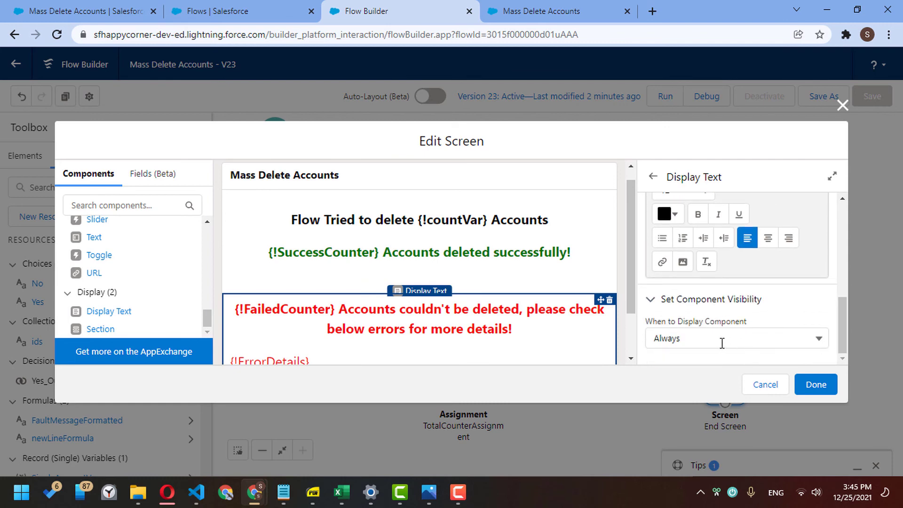
pyautogui.click(821, 339)
pyautogui.click(701, 383)
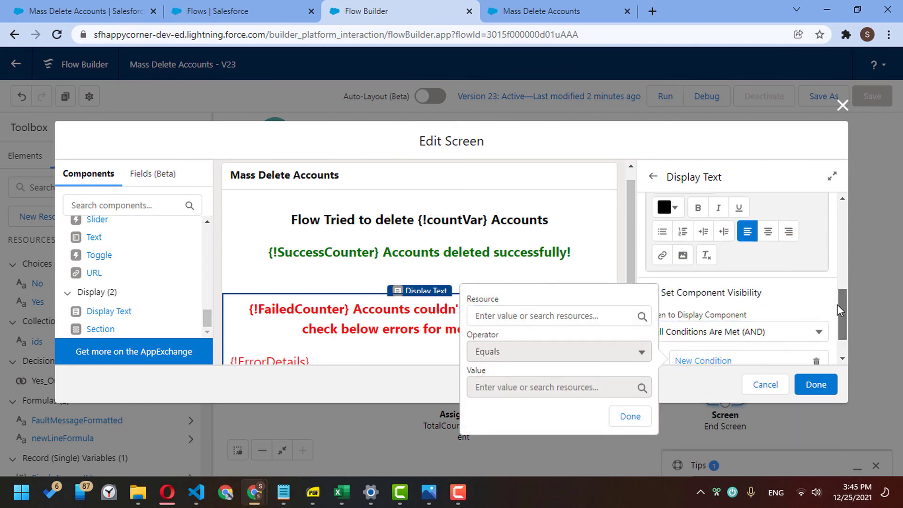
pyautogui.scroll(-1, 837, 304)
# - Add the visibility condition FailedCounter Greater Than 0, then insert a blank Display Text above it
pyautogui.click(564, 275)
pyautogui.write('co')
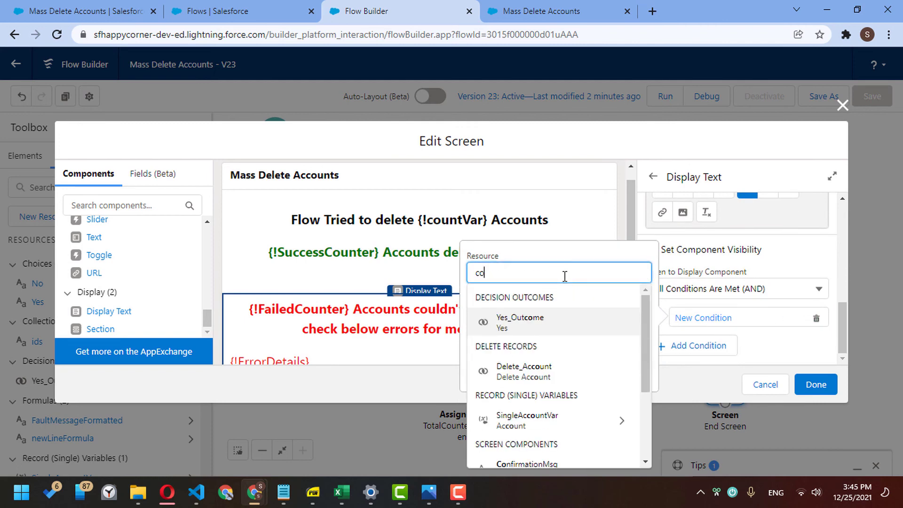
pyautogui.press('BackSpace')
pyautogui.press('BackSpace')
pyautogui.write('fail')
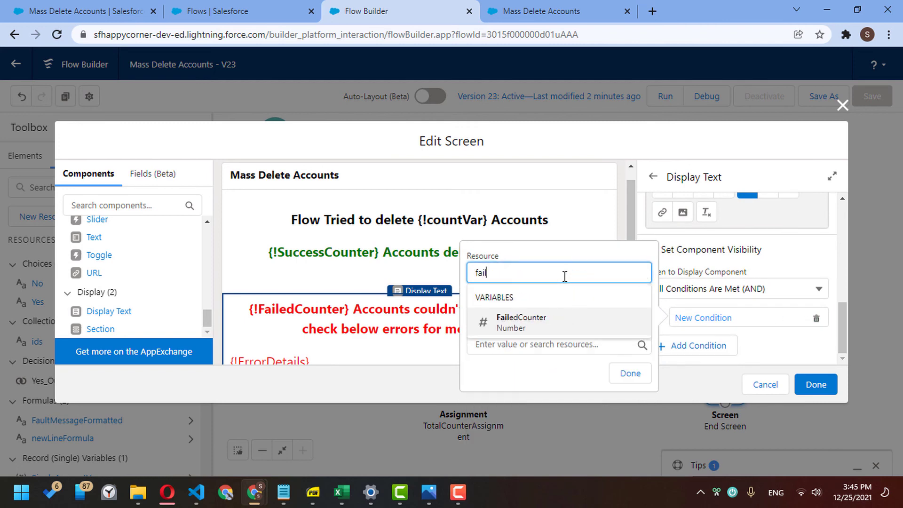
pyautogui.press('Return')
pyautogui.click(545, 305)
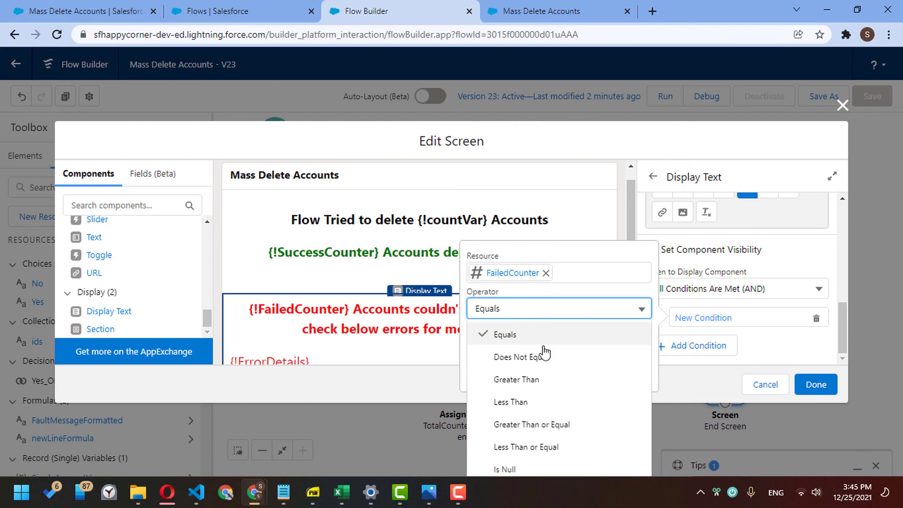
pyautogui.click(540, 375)
pyautogui.click(536, 346)
pyautogui.write('0')
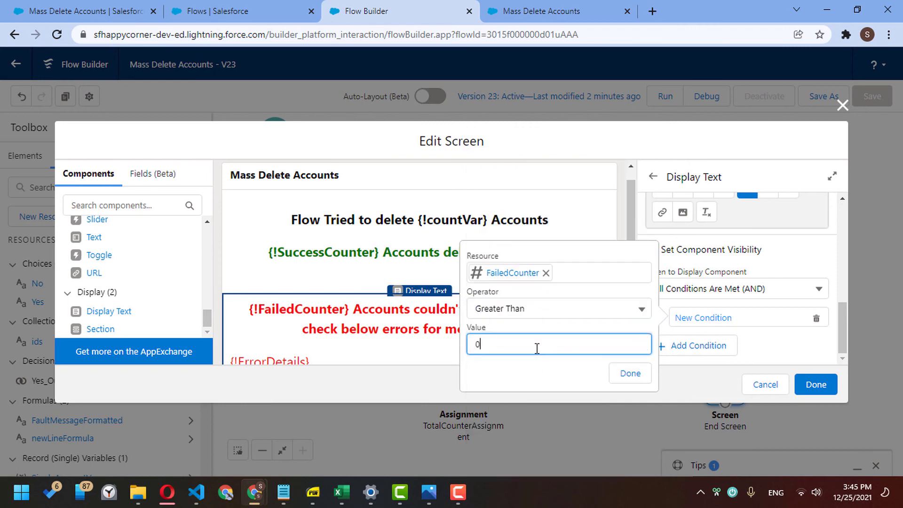
pyautogui.click(624, 377)
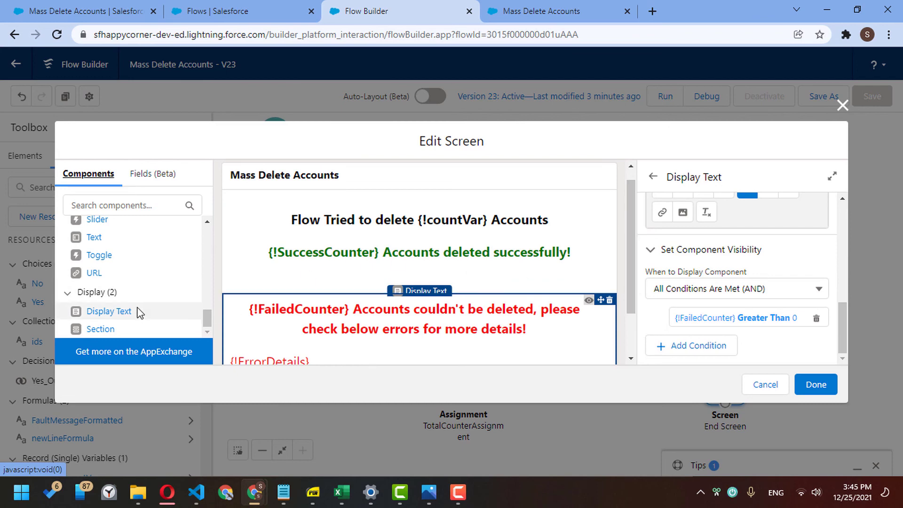
pyautogui.moveTo(112, 320); pyautogui.dragTo(345, 292)
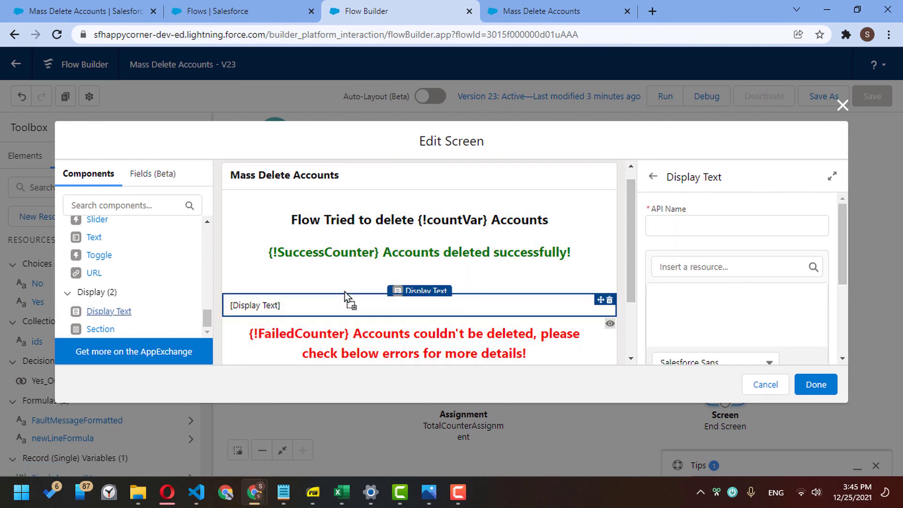
# - Name the new block Success_Text and remove the green success line from the heading block
pyautogui.click(676, 227)
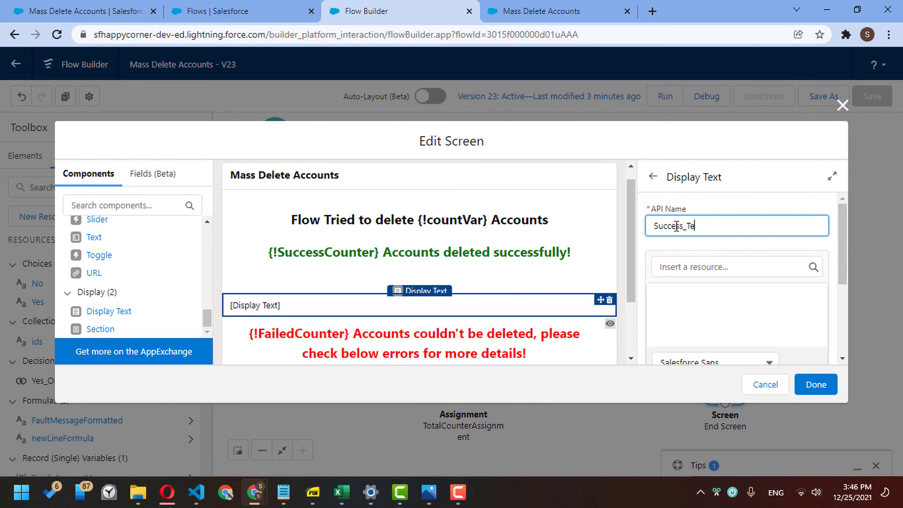
pyautogui.click(447, 253)
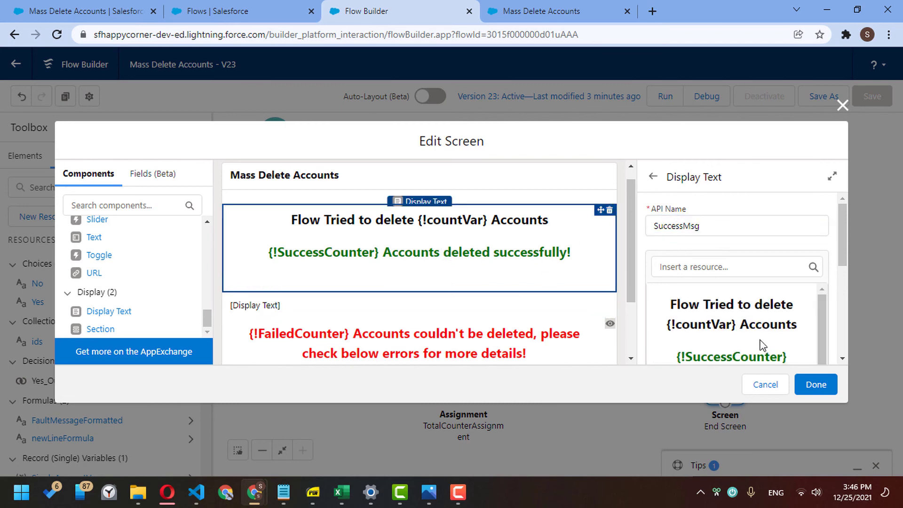
pyautogui.click(713, 353)
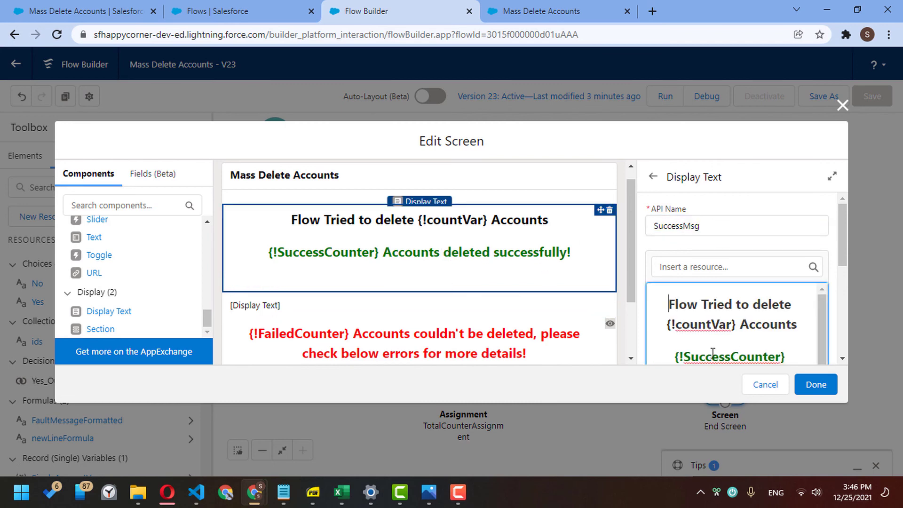
pyautogui.click(675, 356)
pyautogui.scroll(-2, 842, 356)
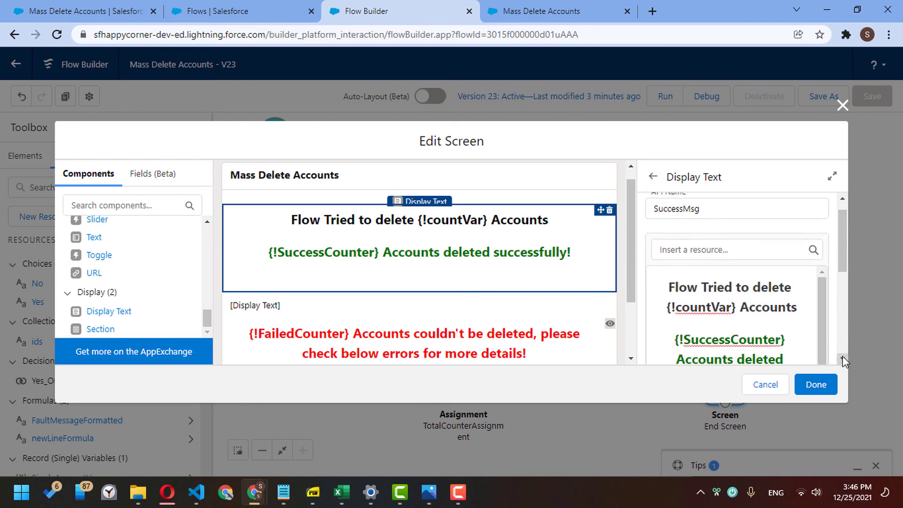
pyautogui.keyDown('shift'); pyautogui.click(791, 318); pyautogui.keyUp('shift')
pyautogui.hotkey('ctrl', 'c')
pyautogui.press('BackSpace')
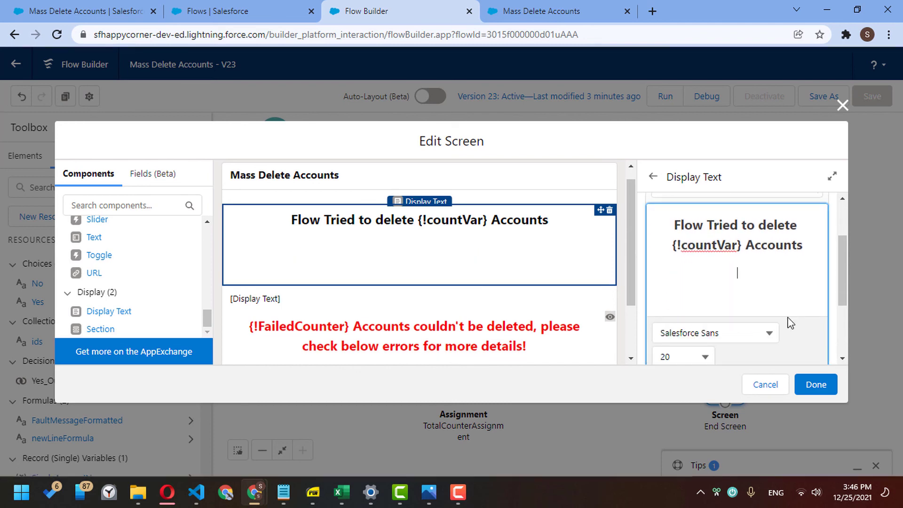
pyautogui.press('BackSpace')
pyautogui.press('BackSpace')
pyautogui.press('BackSpace')
pyautogui.press('BackSpace')
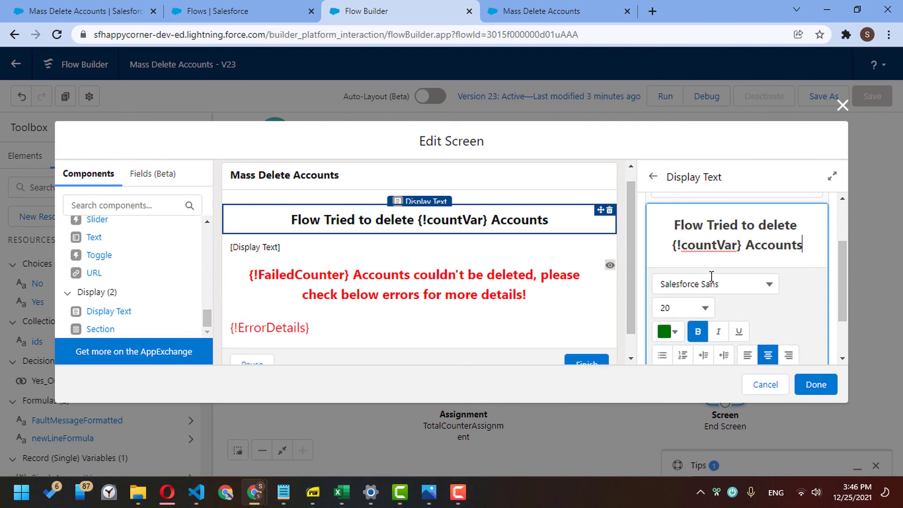
# - Paste the green success line into Success_Text and centre it
pyautogui.click(264, 247)
pyautogui.click(714, 301)
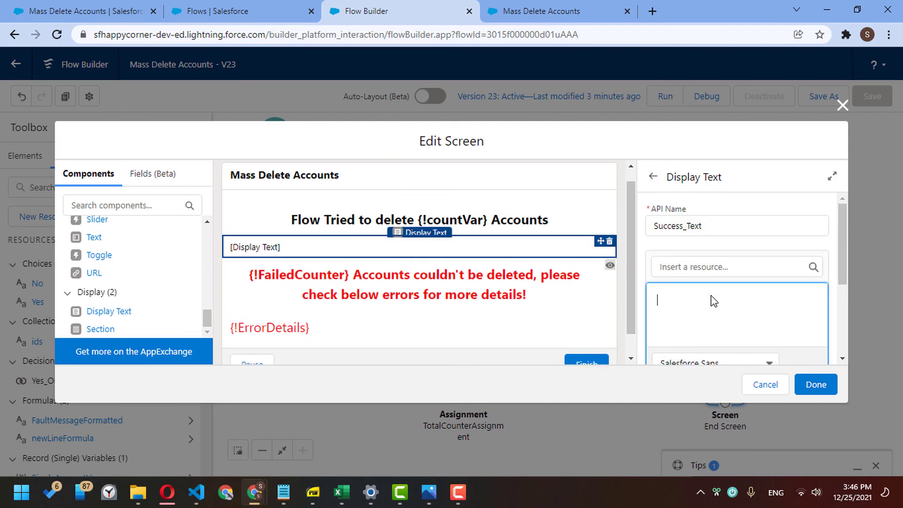
pyautogui.hotkey('ctrl', 'v')
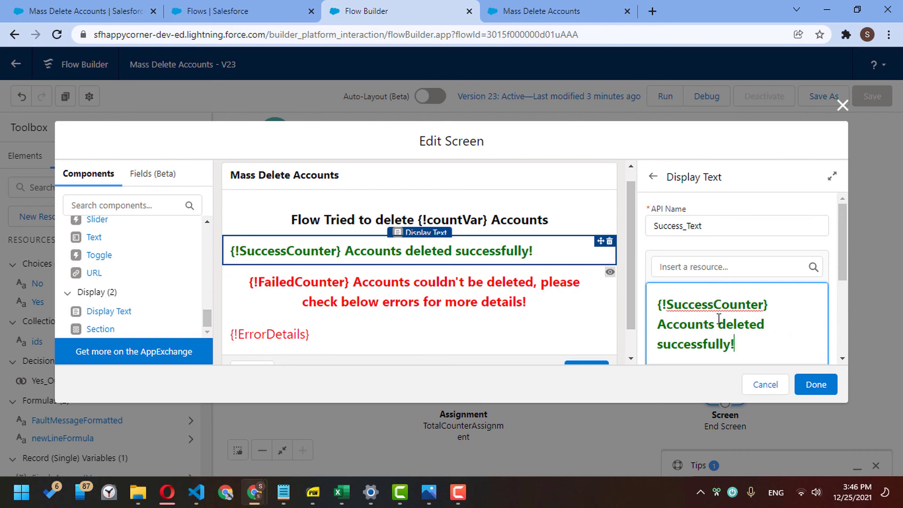
pyautogui.hotkey('ctrl', 'a')
pyautogui.click(845, 358)
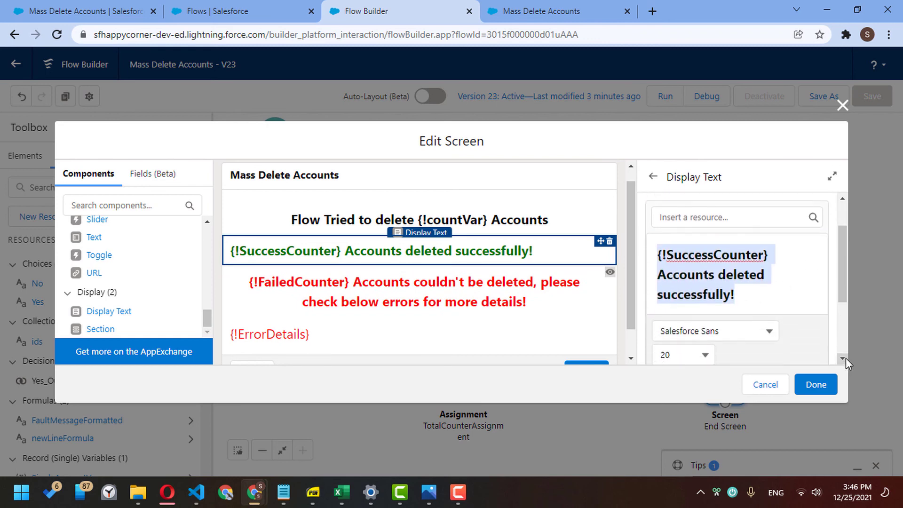
pyautogui.click(769, 294)
pyautogui.click(841, 359)
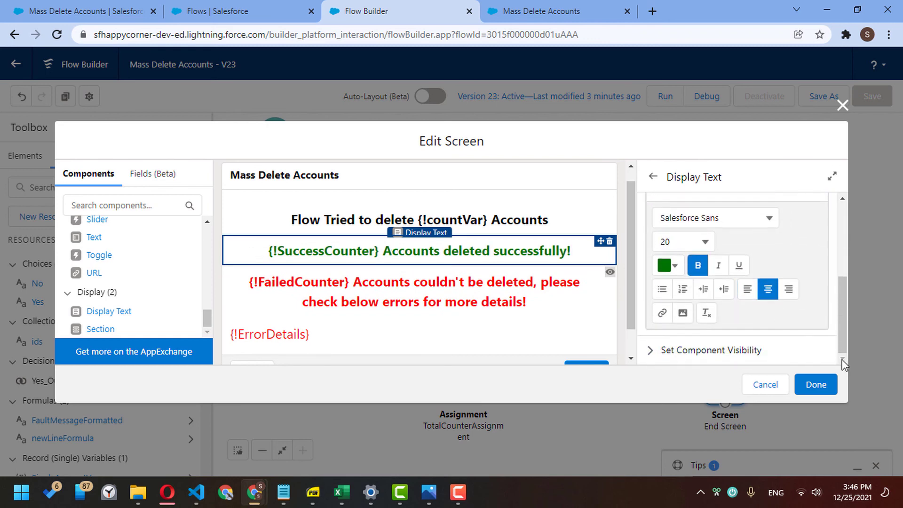
# - Show Success_Text only when SuccessCounter is Greater Than 0, with all conditions required
pyautogui.click(760, 352)
pyautogui.click(839, 360)
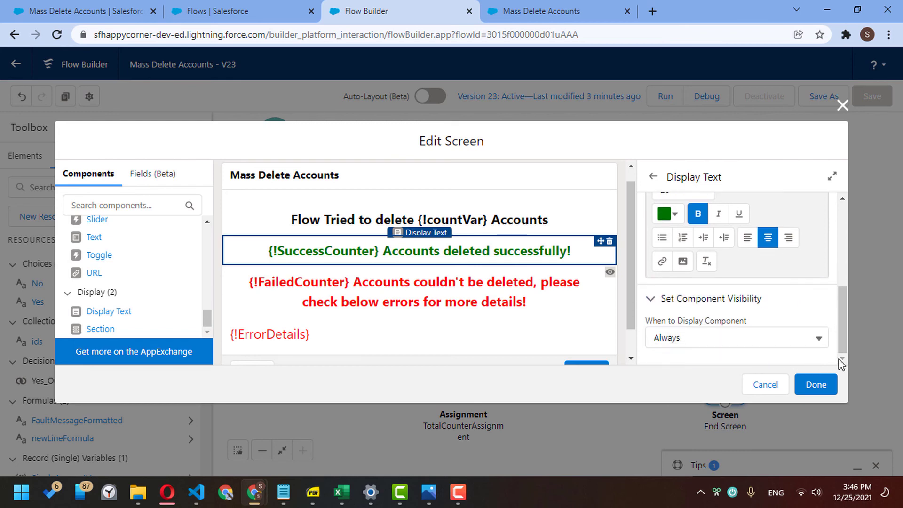
pyautogui.click(766, 337)
pyautogui.click(729, 380)
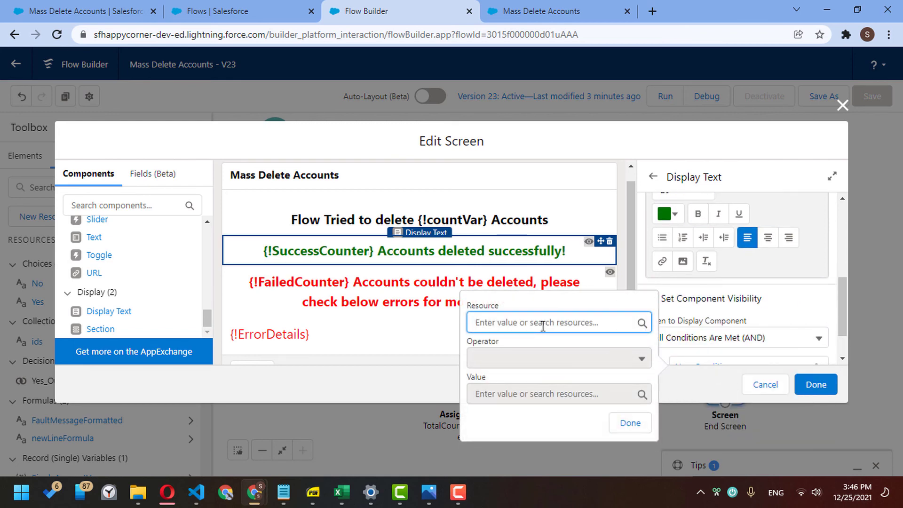
pyautogui.write('succ')
pyautogui.press('Down')
pyautogui.press('Down')
pyautogui.press('Down')
pyautogui.press('Return')
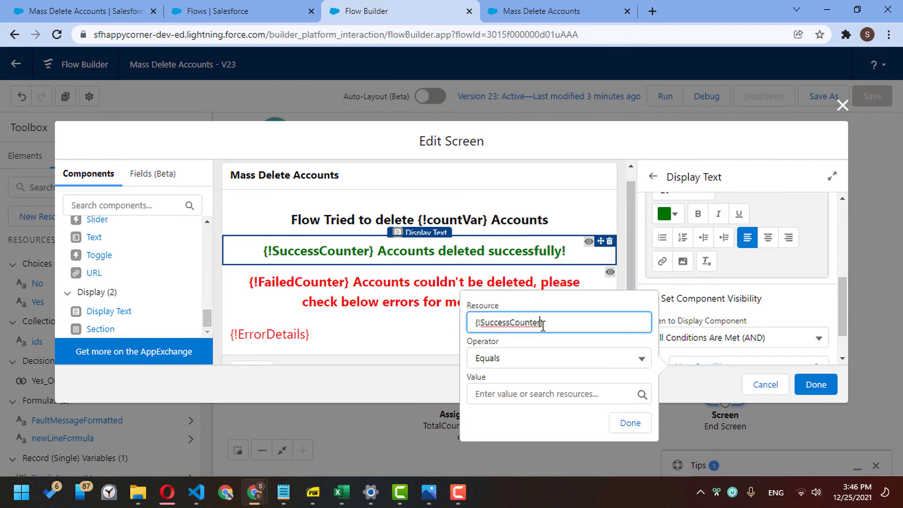
pyautogui.click(548, 363)
pyautogui.click(571, 250)
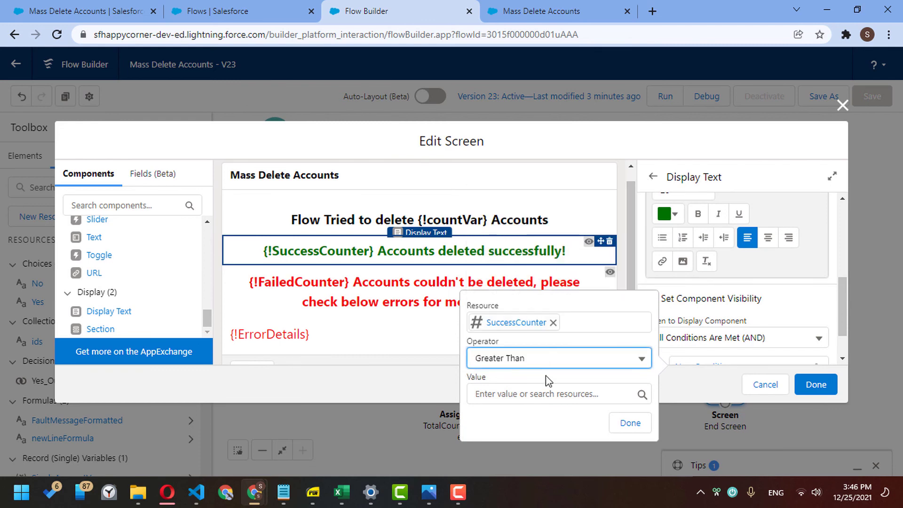
pyautogui.click(547, 387)
pyautogui.write('0')
pyautogui.click(630, 423)
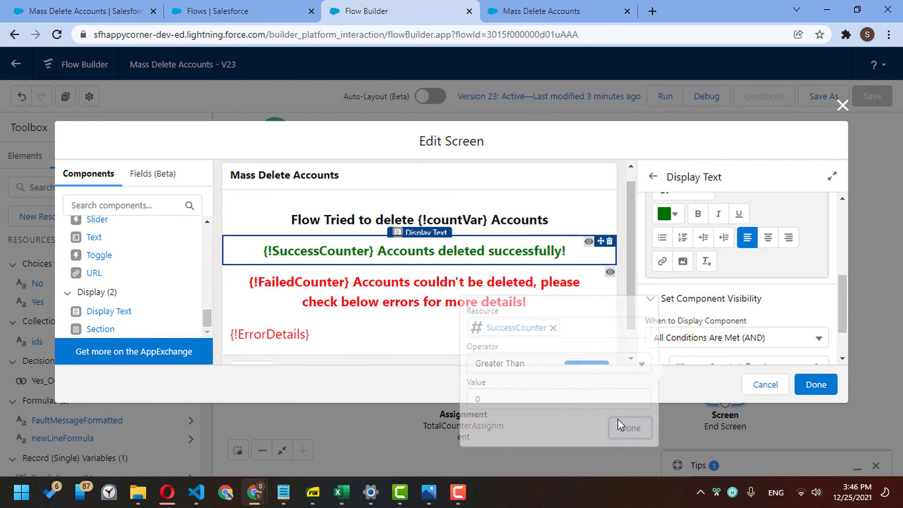
# - Rename the heading block, replacing 'Success' in its name with 'TotalRecord'
pyautogui.click(491, 217)
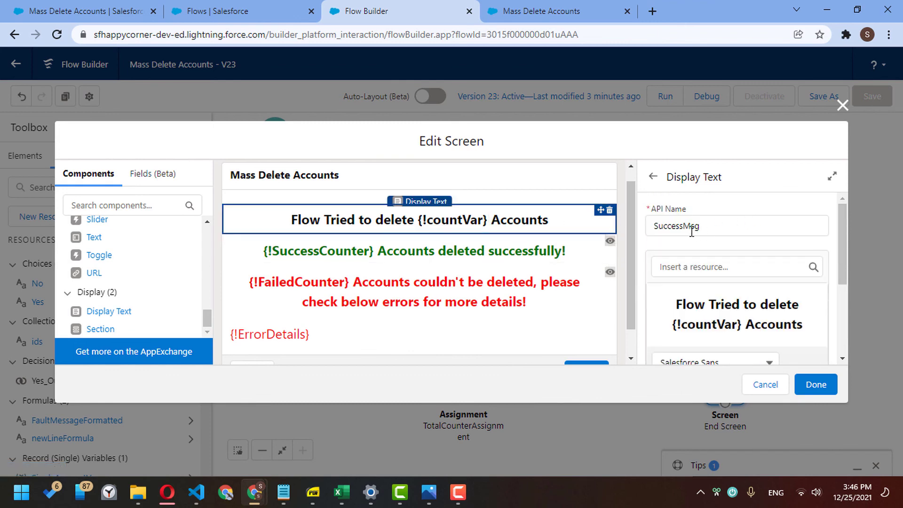
pyautogui.moveTo(683, 227); pyautogui.dragTo(623, 227)
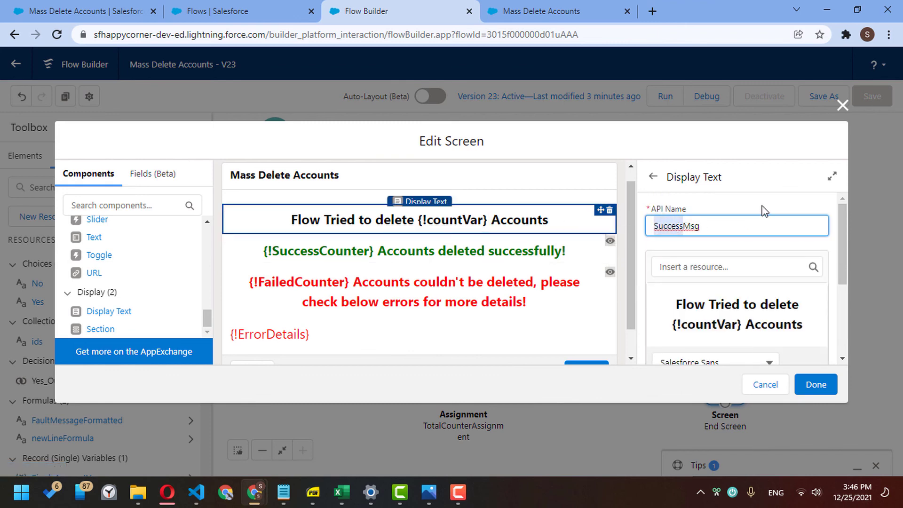
pyautogui.write('Total')
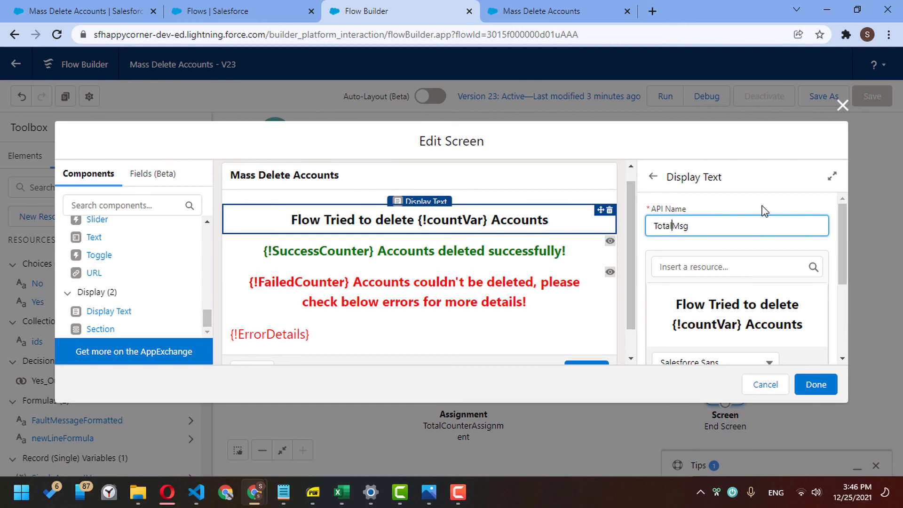
pyautogui.write('Record')
pyautogui.click(680, 303)
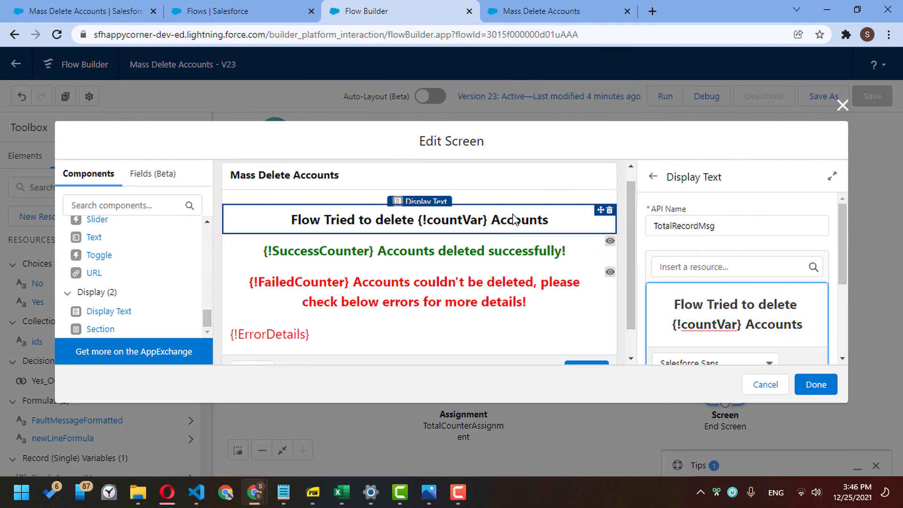
pyautogui.moveTo(844, 219); pyautogui.dragTo(844, 286)
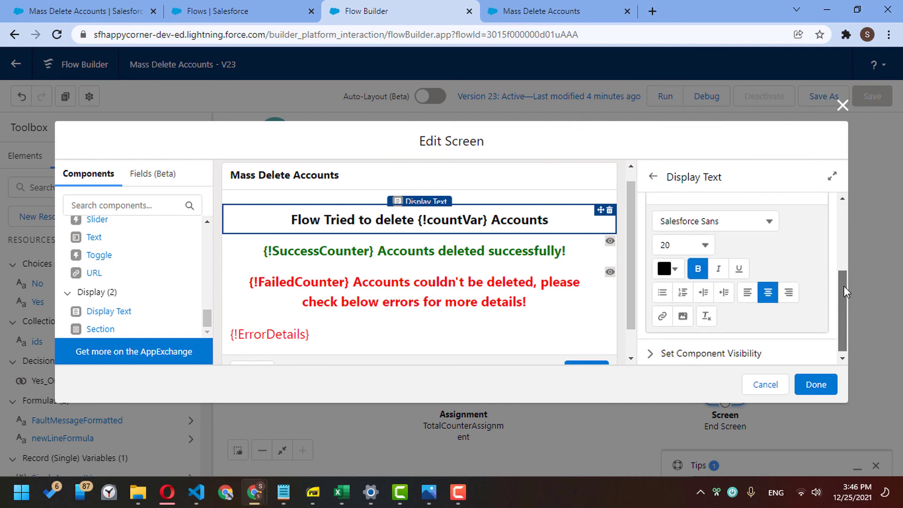
# - Check the failure and SuccessCounter text visibility conditions, then confirm the End Screen edits
pyautogui.click(431, 297)
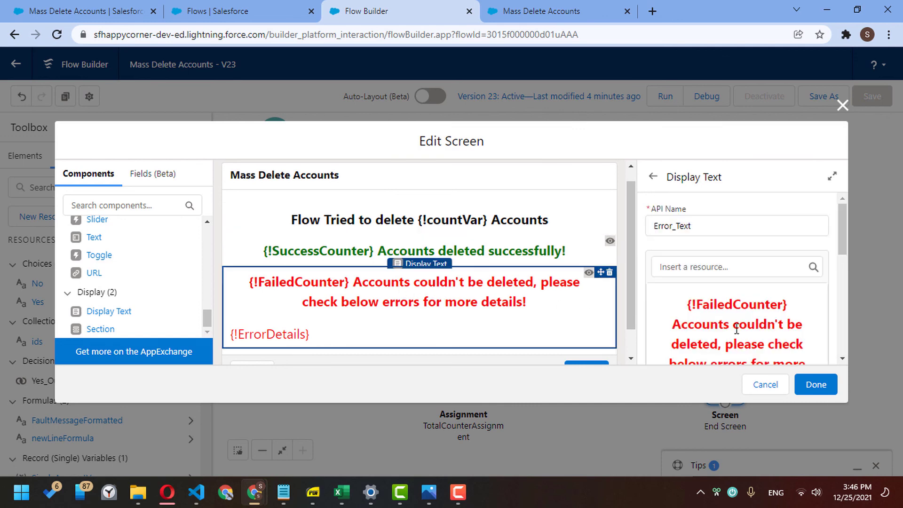
pyautogui.scroll(-5, 737, 328)
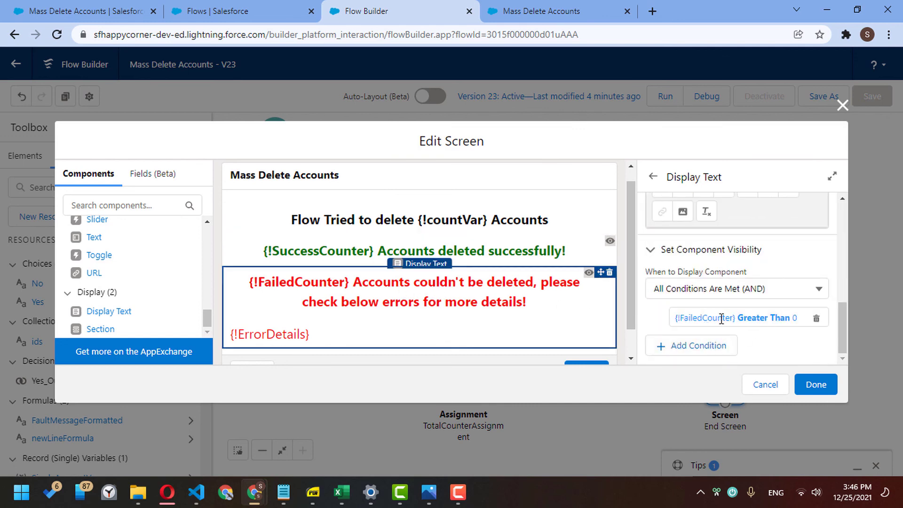
pyautogui.click(557, 261)
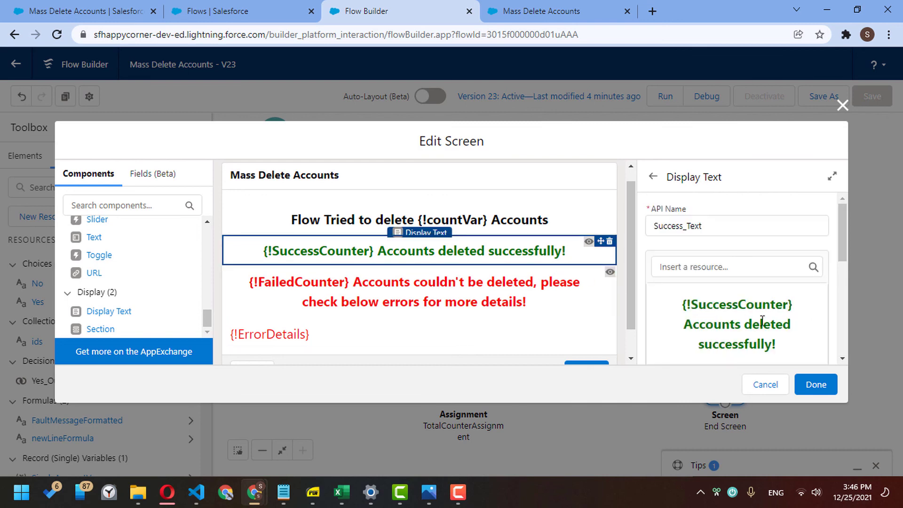
pyautogui.scroll(-5, 757, 334)
pyautogui.scroll(3, 688, 298)
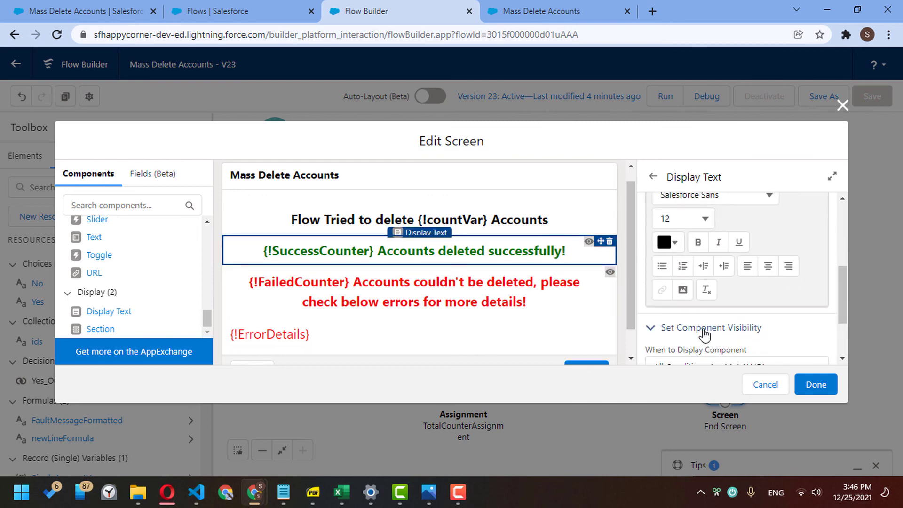
pyautogui.scroll(-3, 704, 340)
pyautogui.click(807, 381)
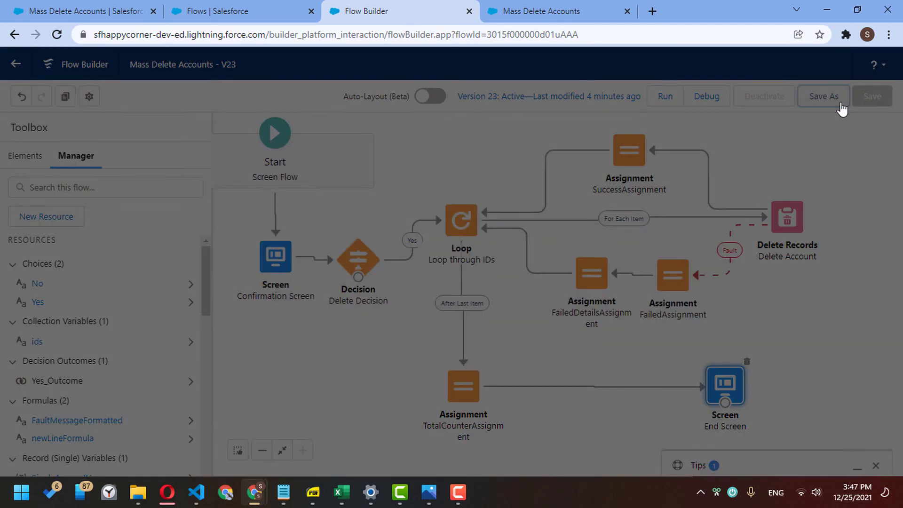
# - Save the flow as a new version, activate it, and return to the results tab
pyautogui.click(840, 106)
pyautogui.click(709, 363)
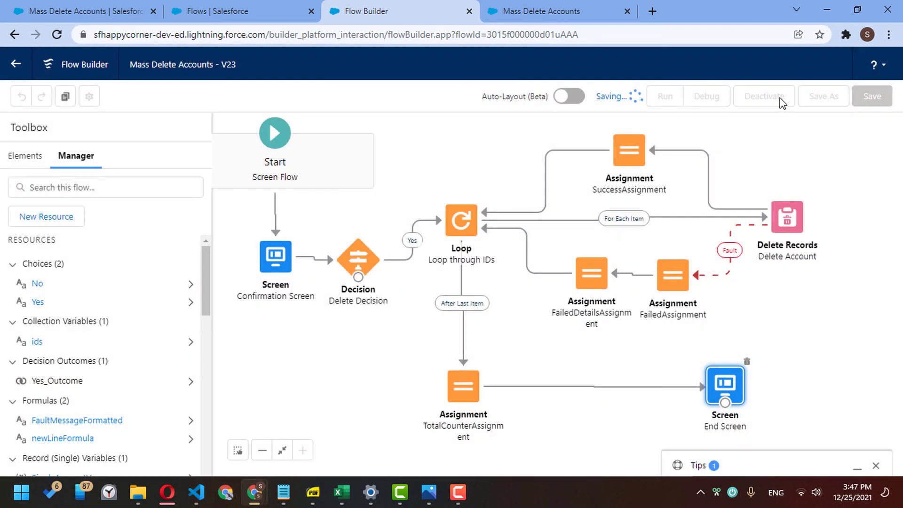
pyautogui.click(760, 95)
pyautogui.click(113, 6)
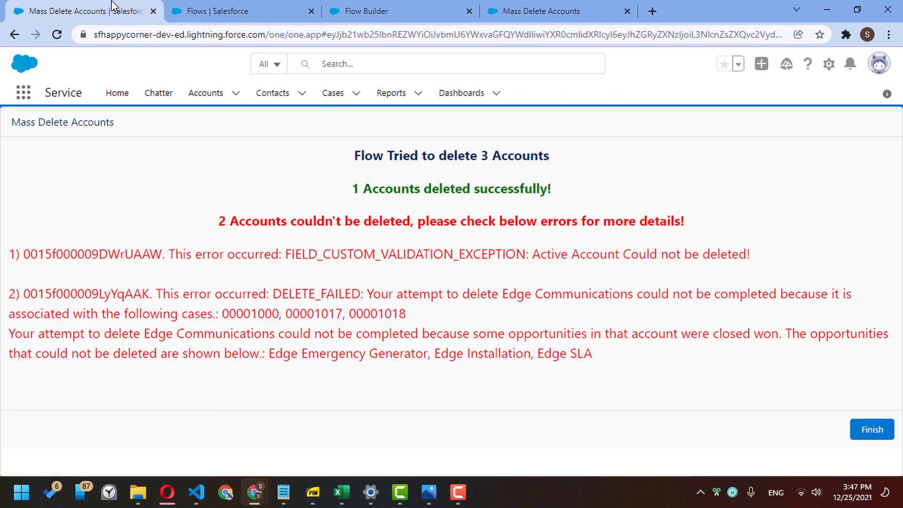
# - In All Accounts, select Burlington Textiles Corp of America, Corner Account, Edge Communications and My First Account, then Mass Delete
pyautogui.click(202, 92)
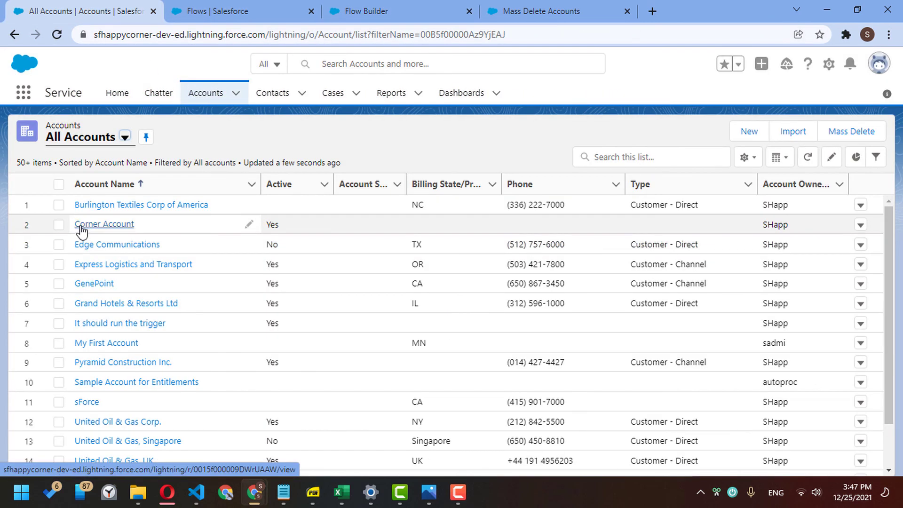
pyautogui.click(59, 205)
pyautogui.click(59, 225)
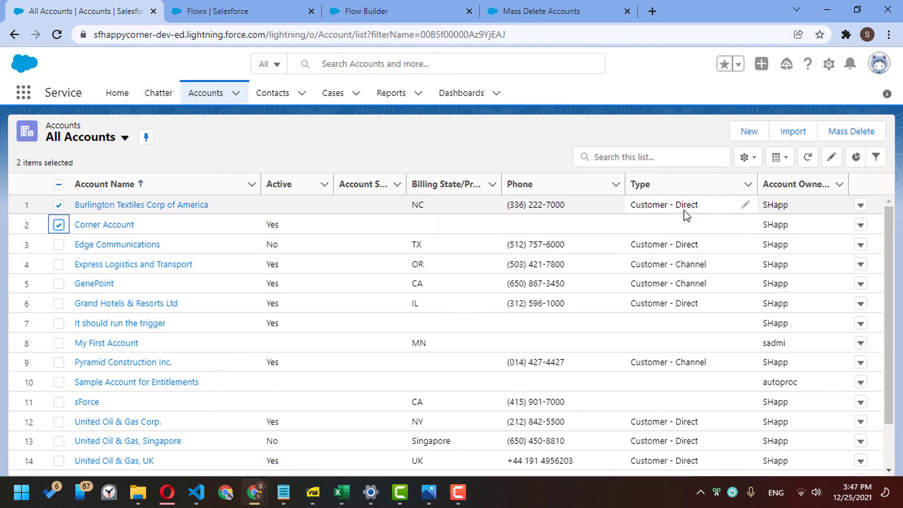
pyautogui.click(58, 245)
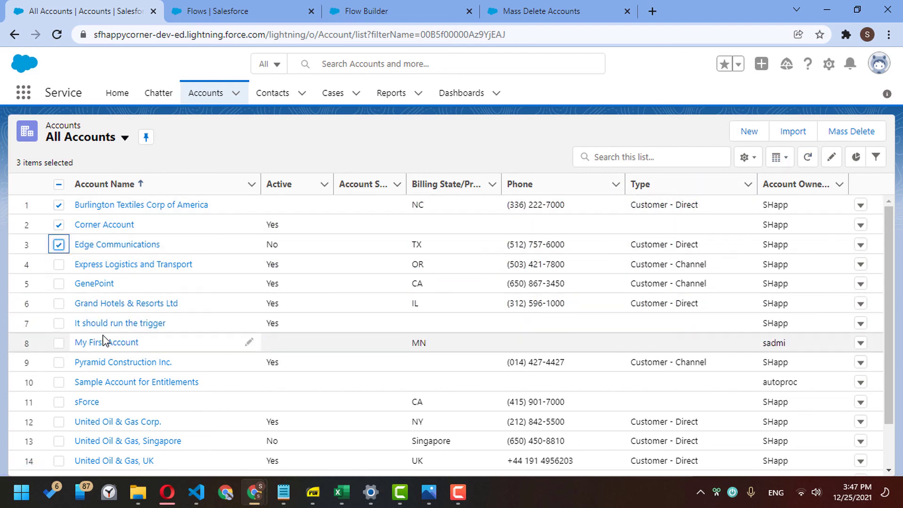
pyautogui.click(57, 344)
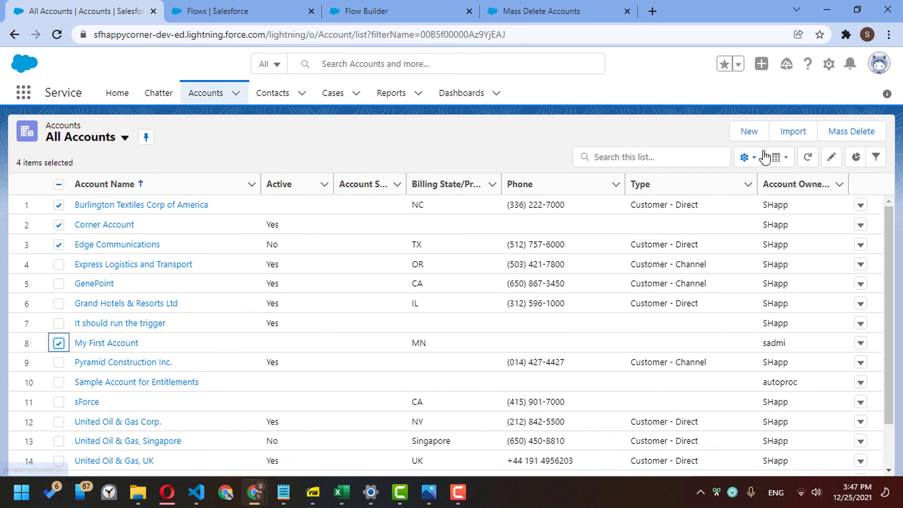
pyautogui.click(837, 134)
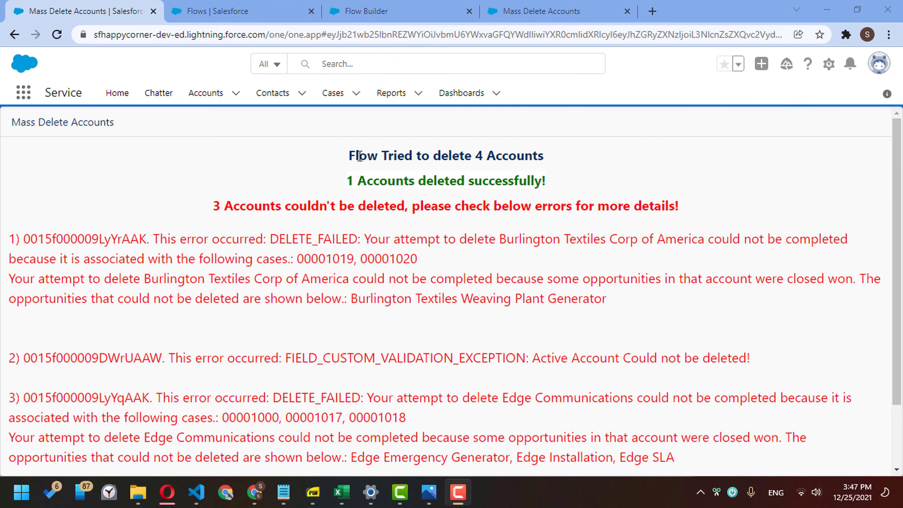
# - Review the '1 Accounts deleted successfully!' line and the red failure summary line
pyautogui.moveTo(350, 180); pyautogui.dragTo(558, 187)
pyautogui.click(350, 183)
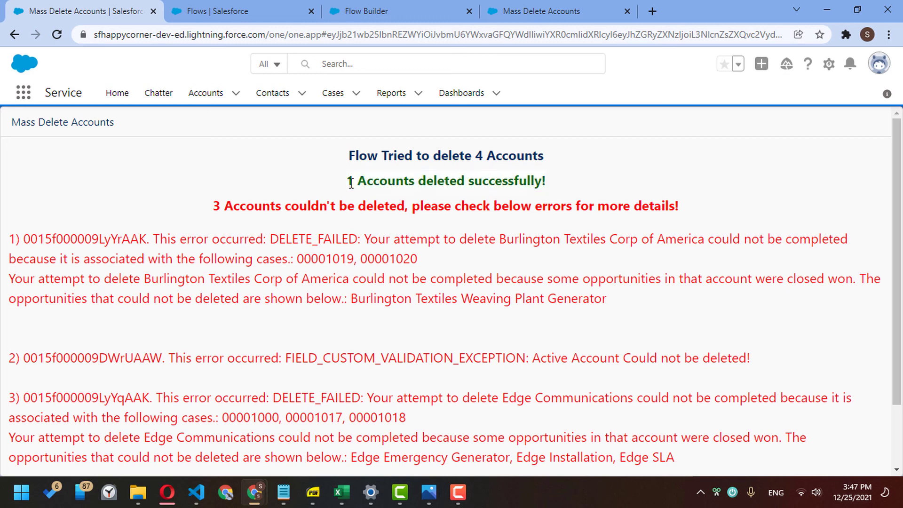
pyautogui.moveTo(347, 183); pyautogui.dragTo(575, 181)
pyautogui.click(575, 181)
pyautogui.moveTo(218, 204); pyautogui.dragTo(718, 209)
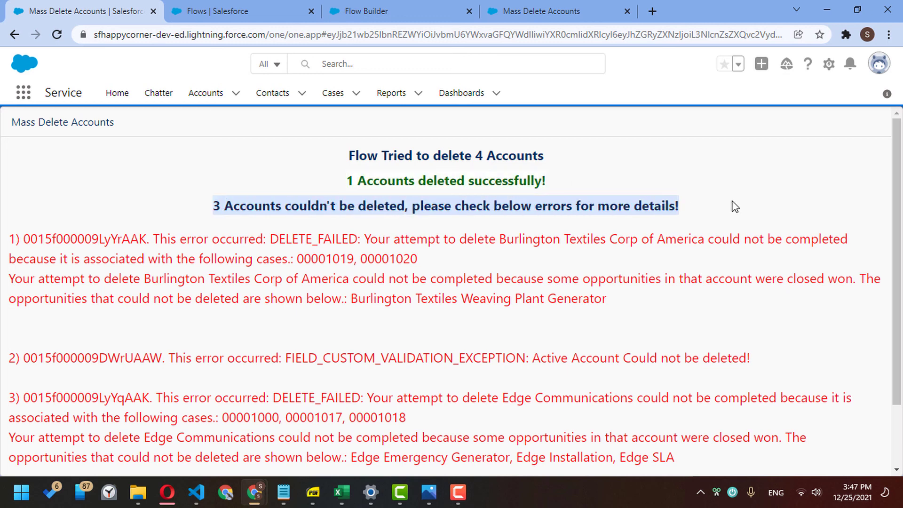
pyautogui.click(735, 207)
# - Read through the listed error details, then finish the flow back to All Accounts
pyautogui.scroll(-2, 896, 282)
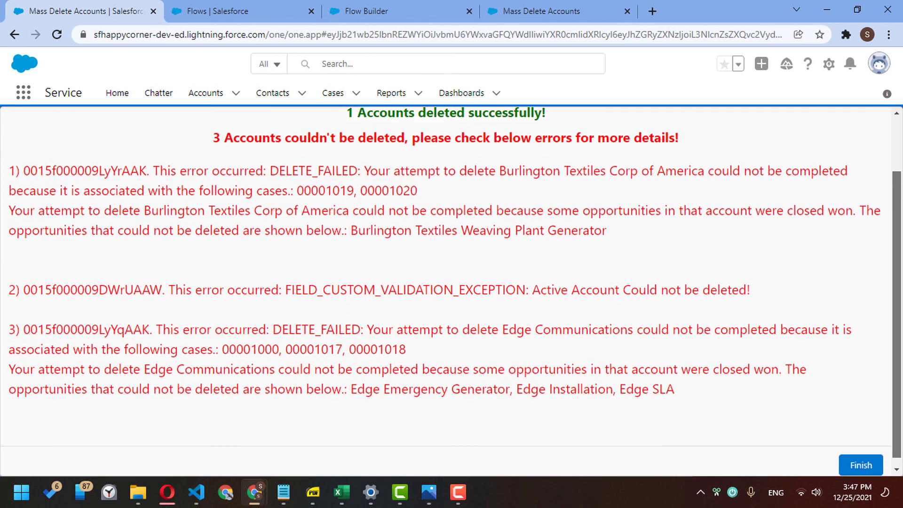
pyautogui.scroll(-1, 749, 206)
pyautogui.moveTo(8, 163); pyautogui.dragTo(506, 381)
pyautogui.click(549, 384)
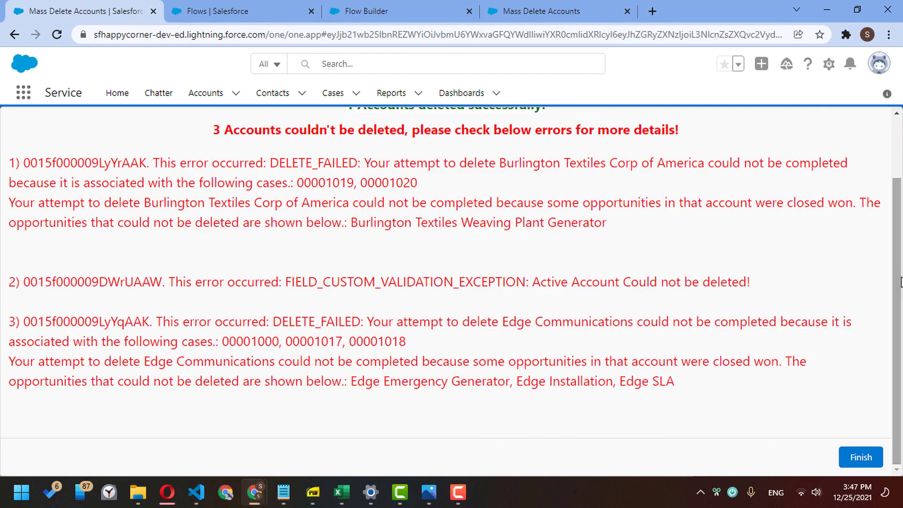
pyautogui.scroll(2, 422, 272)
pyautogui.moveTo(235, 238); pyautogui.dragTo(548, 298)
pyautogui.click(582, 297)
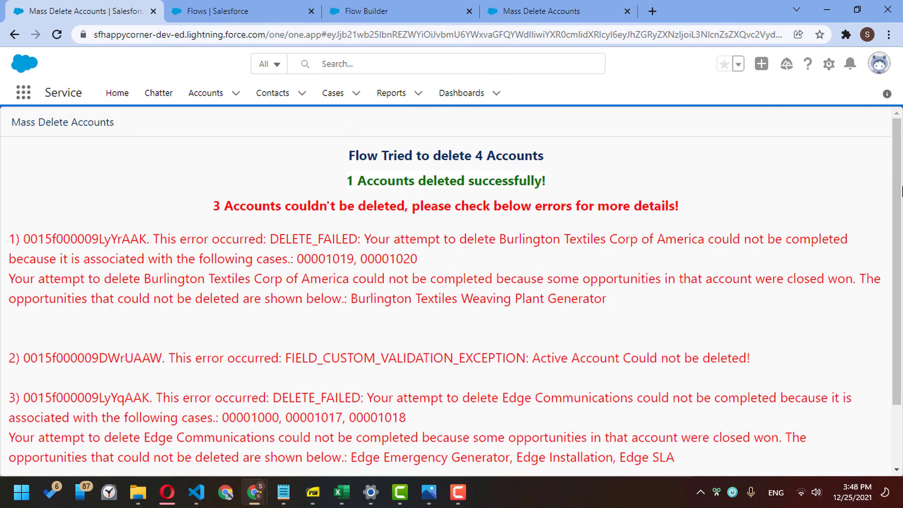
pyautogui.moveTo(900, 192); pyautogui.dragTo(898, 247)
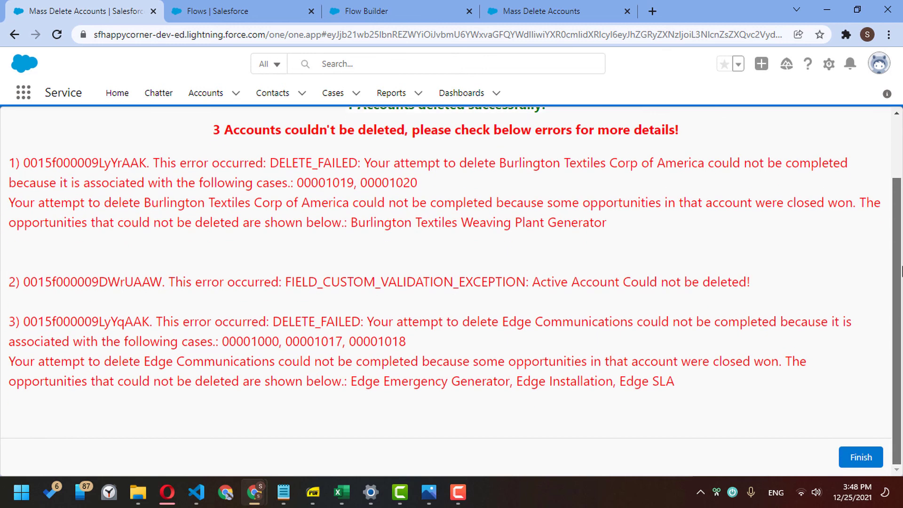
pyautogui.click(856, 463)
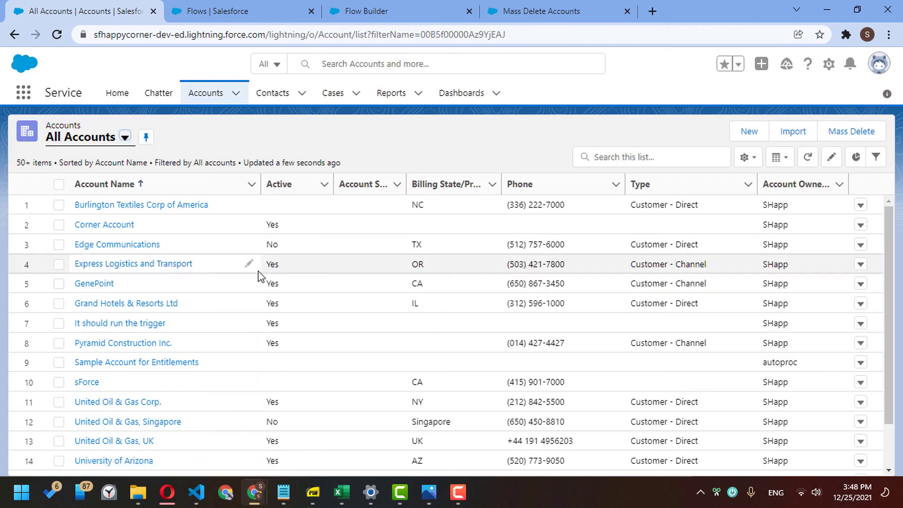
# - Set the It should run the trigger account's Active field to No and save
pyautogui.click(58, 324)
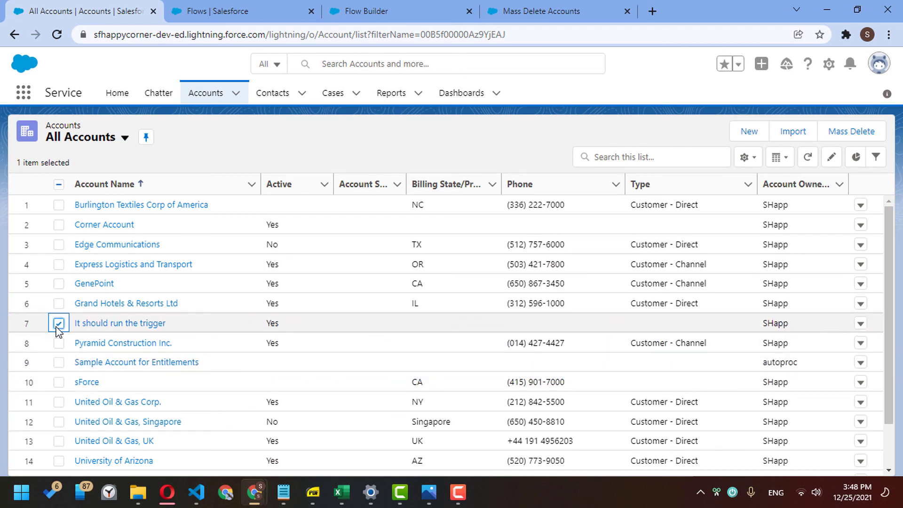
pyautogui.click(319, 324)
pyautogui.click(298, 330)
pyautogui.click(300, 375)
pyautogui.click(484, 460)
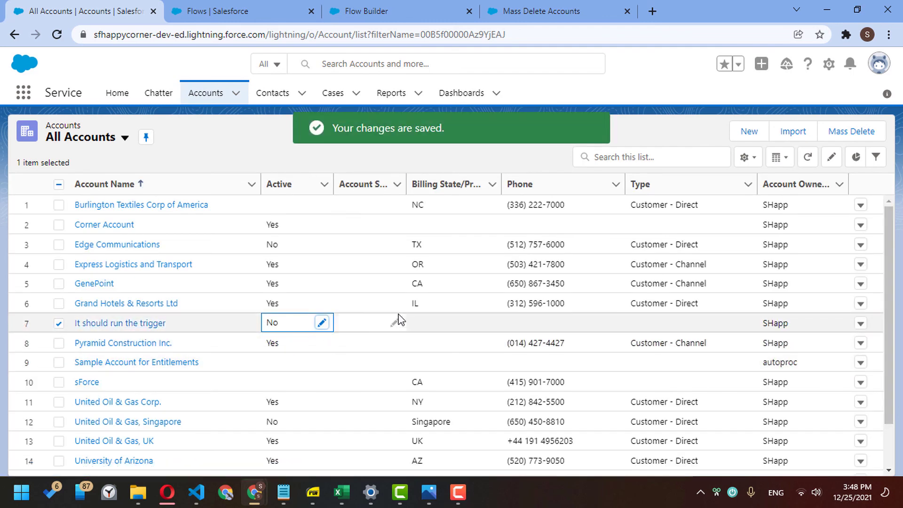
# - Mass delete It should run the trigger and check the resulting end screen lines
pyautogui.click(836, 131)
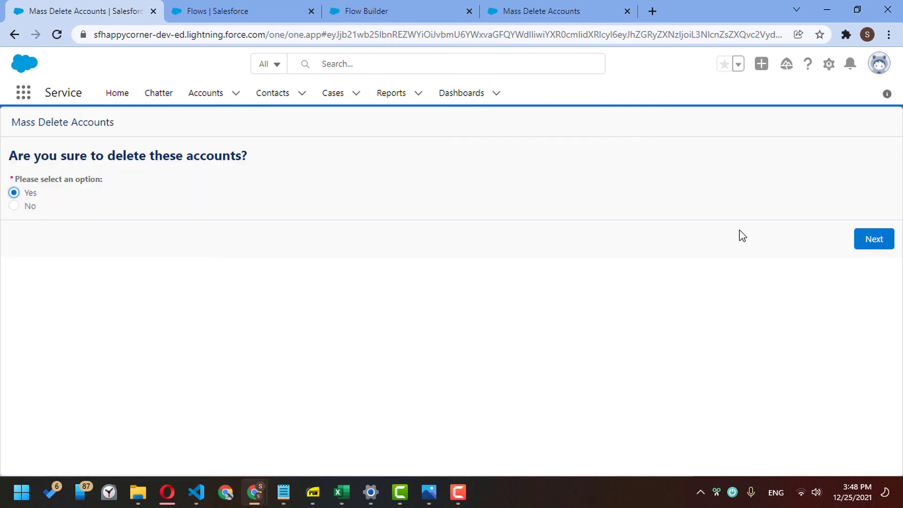
pyautogui.click(869, 238)
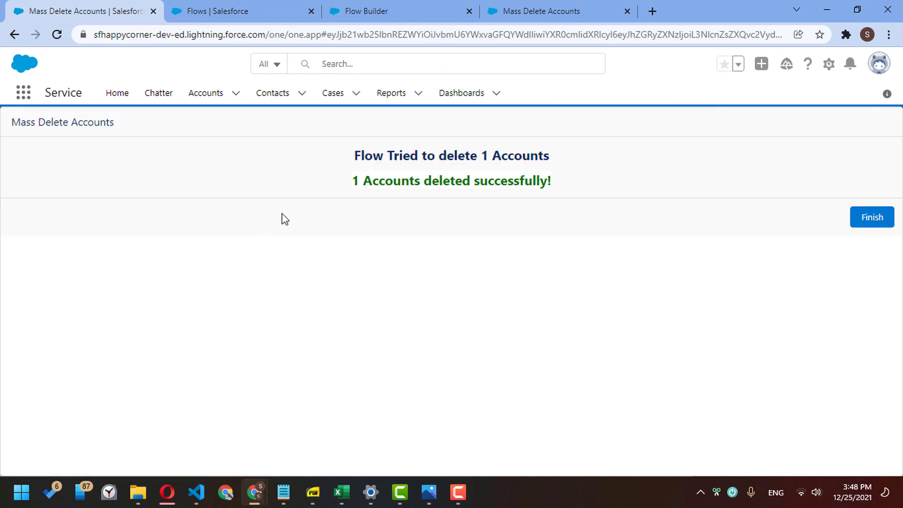
pyautogui.moveTo(354, 160); pyautogui.dragTo(587, 191)
pyautogui.click(587, 192)
# - Inspect the FailedCounter message's visibility condition in the End Screen, then return to the results tab
pyautogui.click(366, 11)
pyautogui.doubleClick(724, 385)
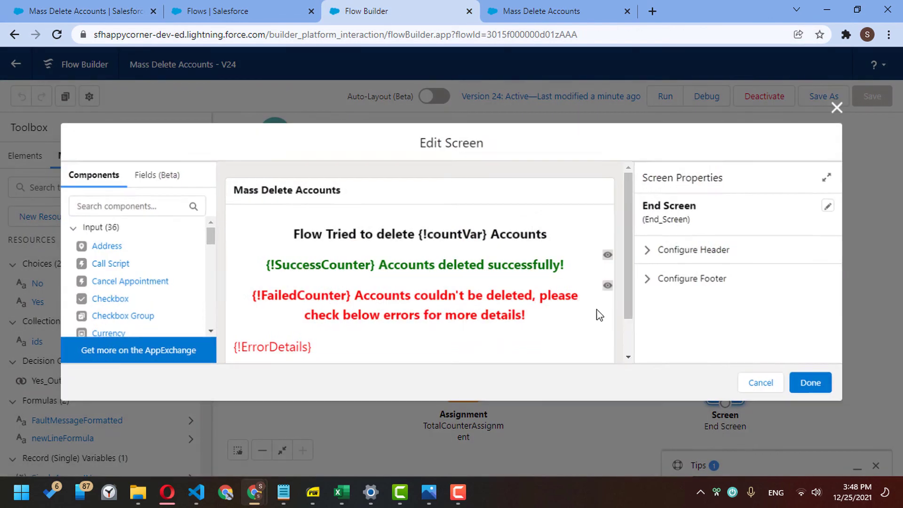
pyautogui.click(358, 304)
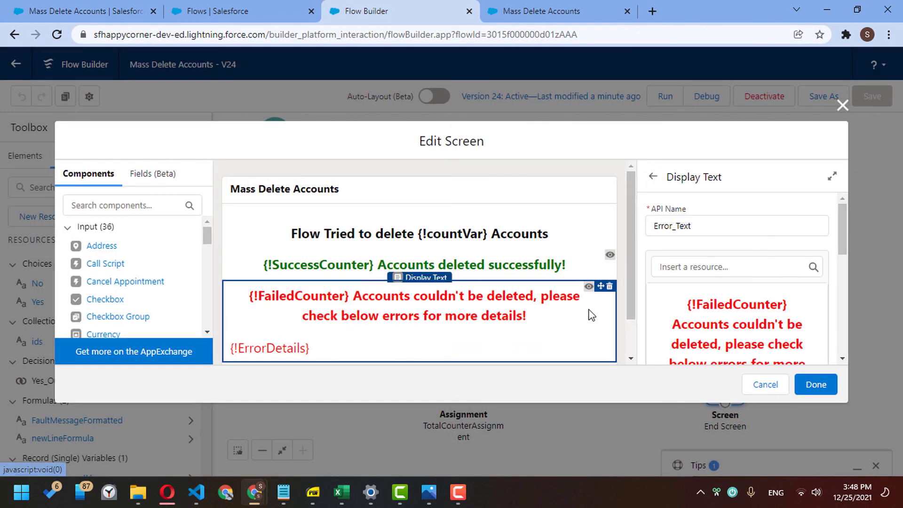
pyautogui.scroll(-5, 691, 313)
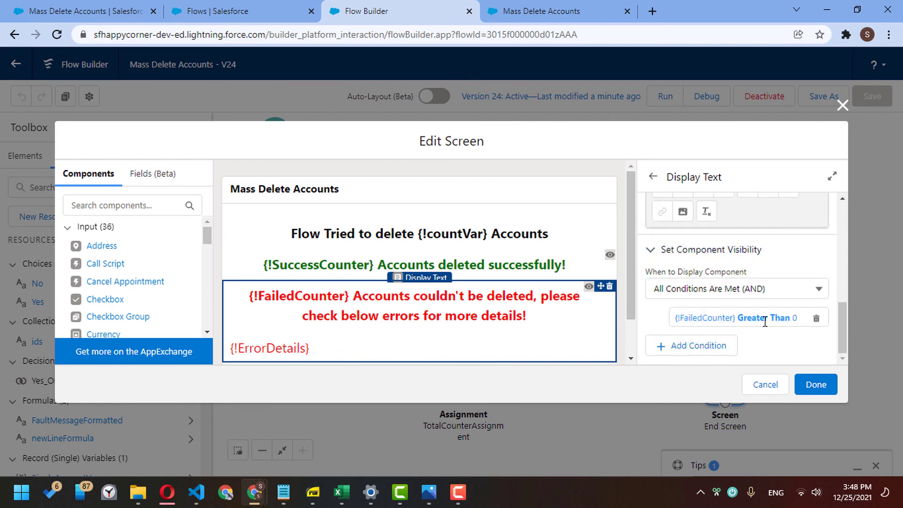
pyautogui.click(221, 11)
pyautogui.click(141, 11)
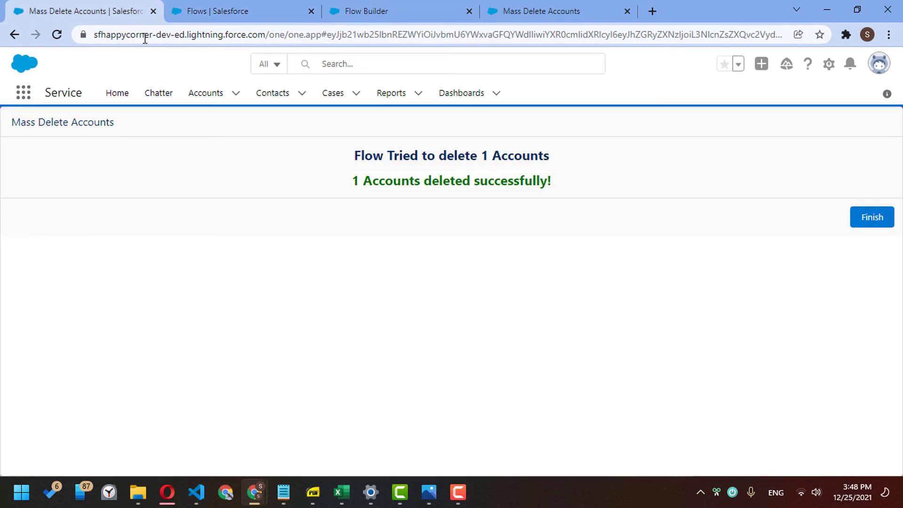
# - Review the 'Flow Tried to delete' heading and the lone success line
pyautogui.moveTo(356, 183); pyautogui.dragTo(591, 192)
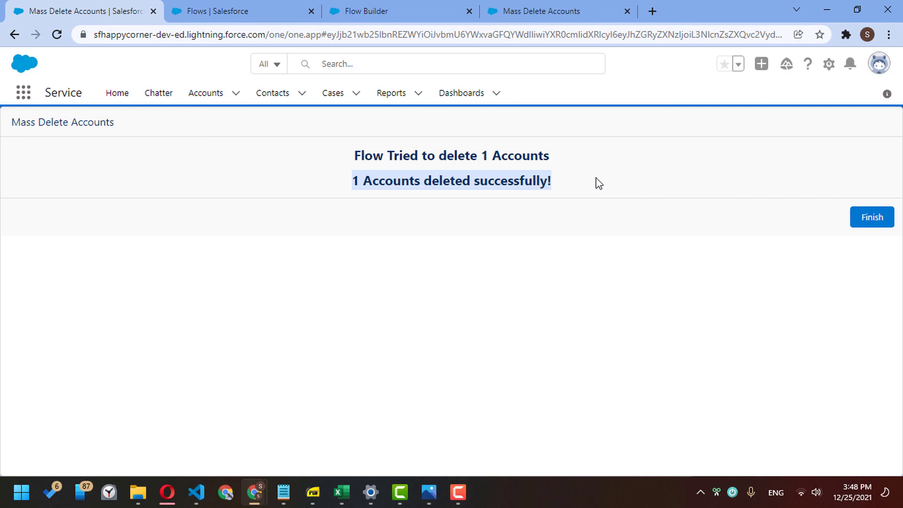
pyautogui.click(396, 160)
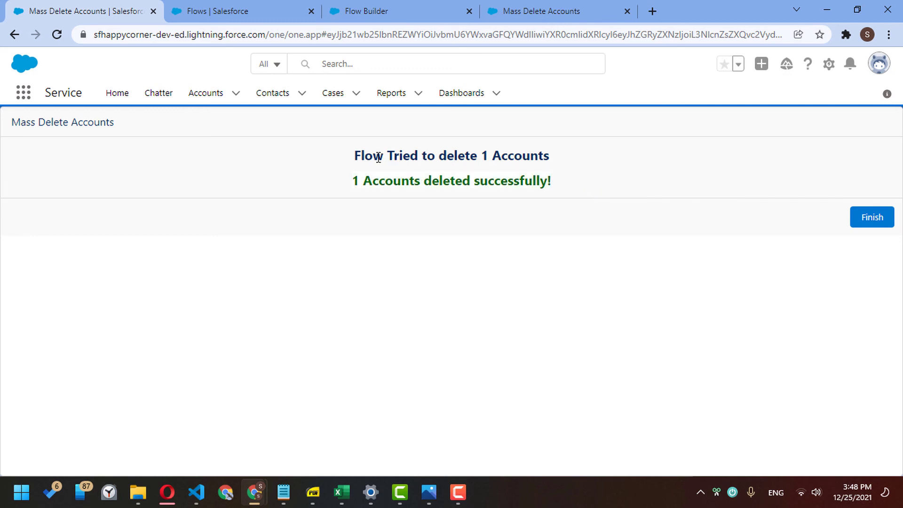
pyautogui.moveTo(377, 157); pyautogui.dragTo(540, 149)
pyautogui.click(522, 154)
pyautogui.moveTo(364, 184); pyautogui.dragTo(548, 179)
pyautogui.click(556, 195)
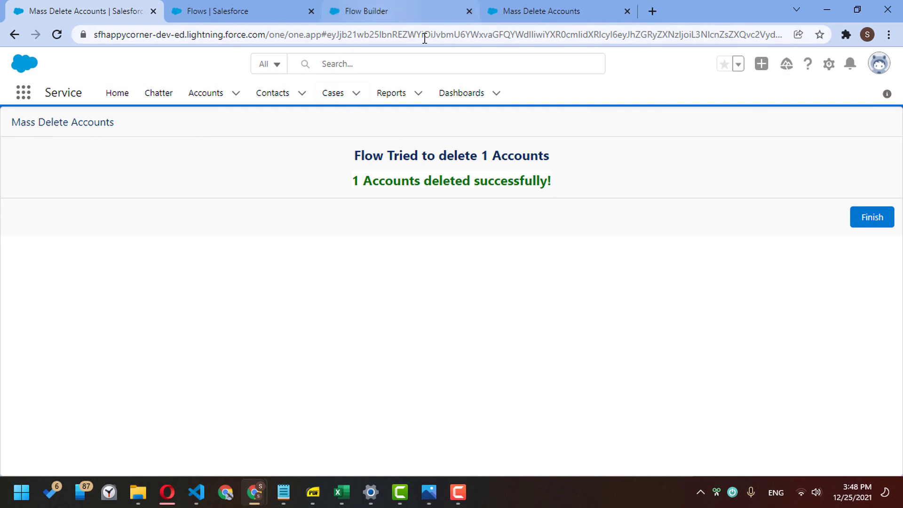
# - Finish the flow and scroll the All Accounts list to confirm the account is gone
pyautogui.click(859, 224)
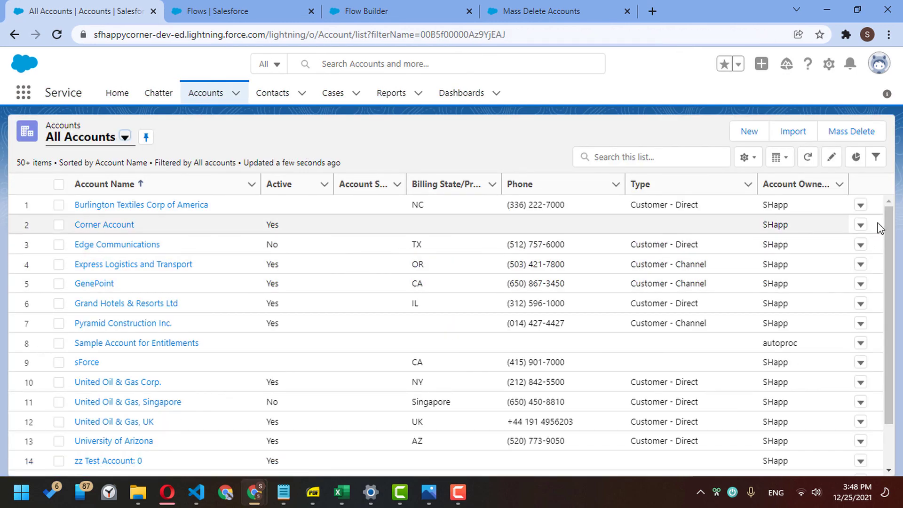
pyautogui.scroll(-1, 887, 240)
pyautogui.scroll(-1, 888, 243)
pyautogui.scroll(2, 888, 243)
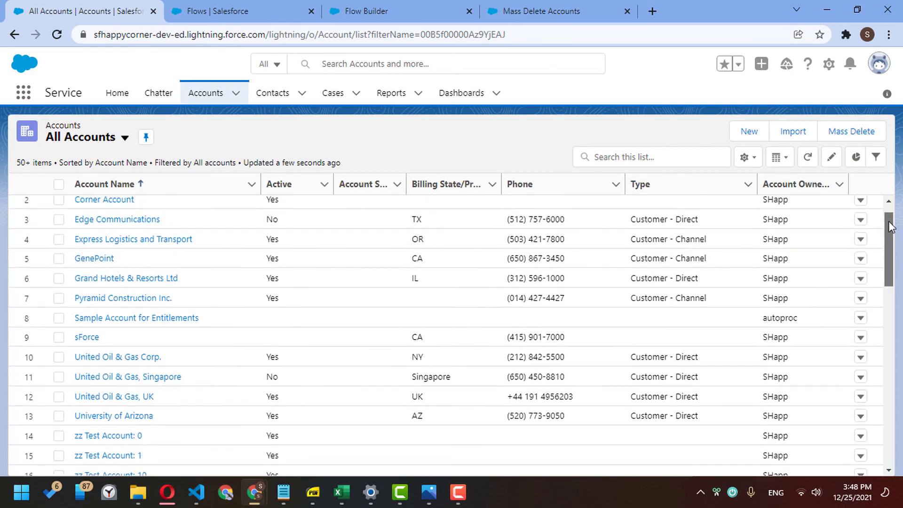